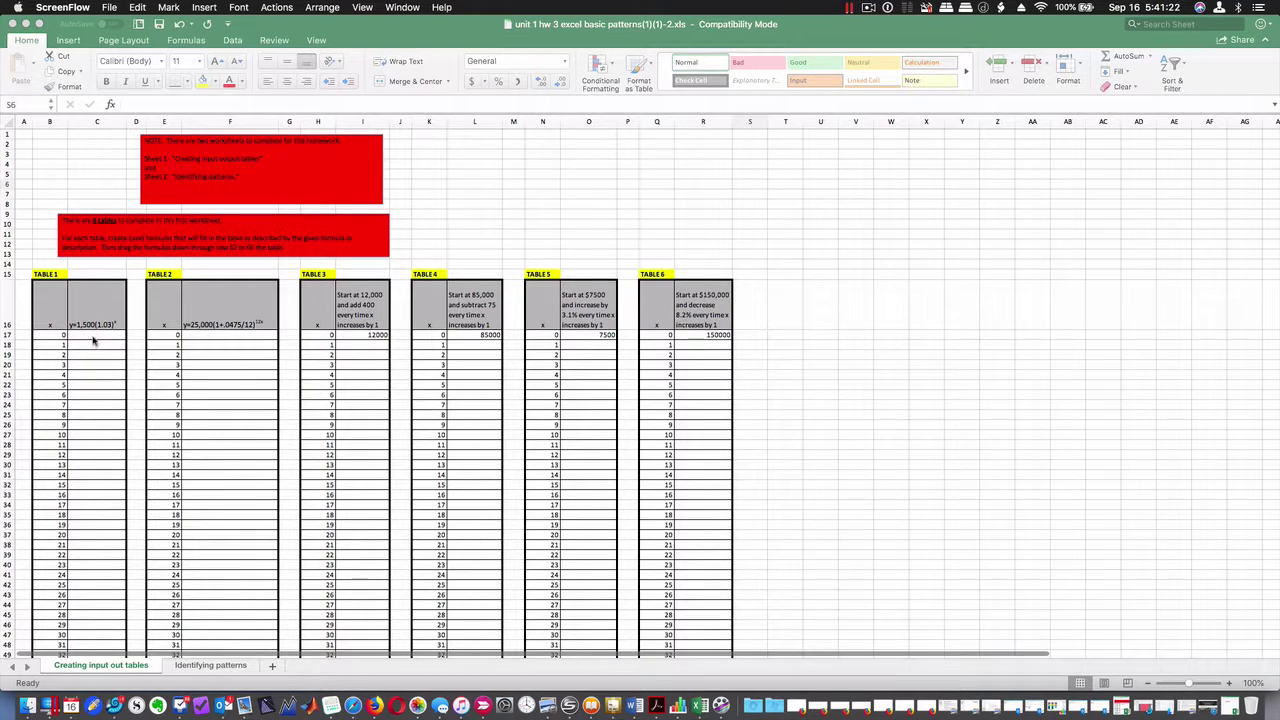
Review Table 1 on the Creating input out tables sheet, from C17 down to C67 and its header formula.
click(93, 343)
click(93, 336)
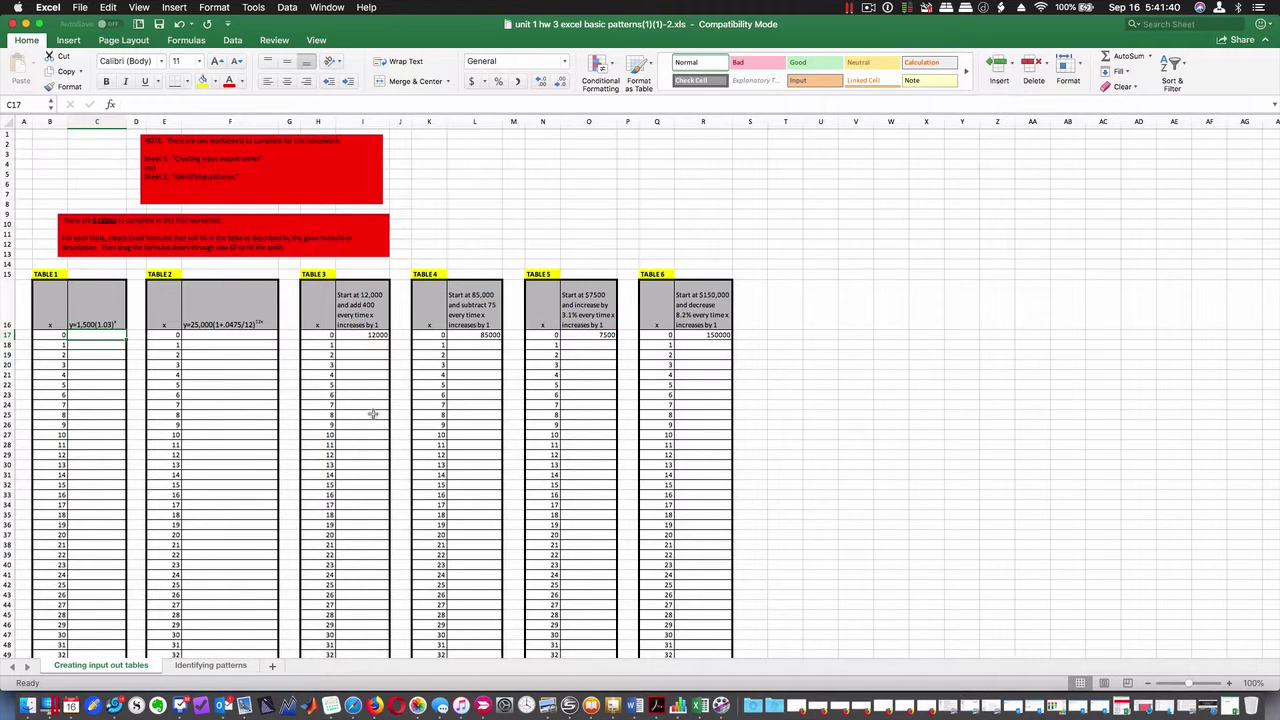
click(210, 666)
click(133, 667)
scroll(763, 382, down, 10)
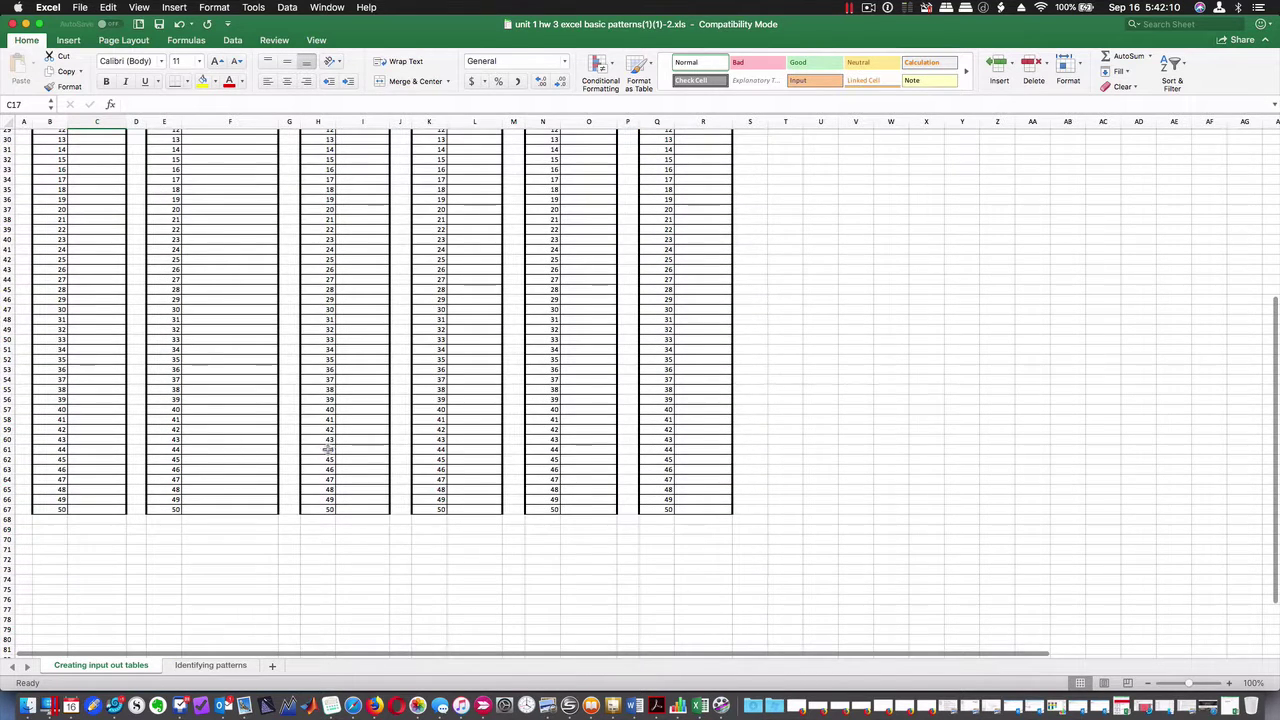
click(94, 509)
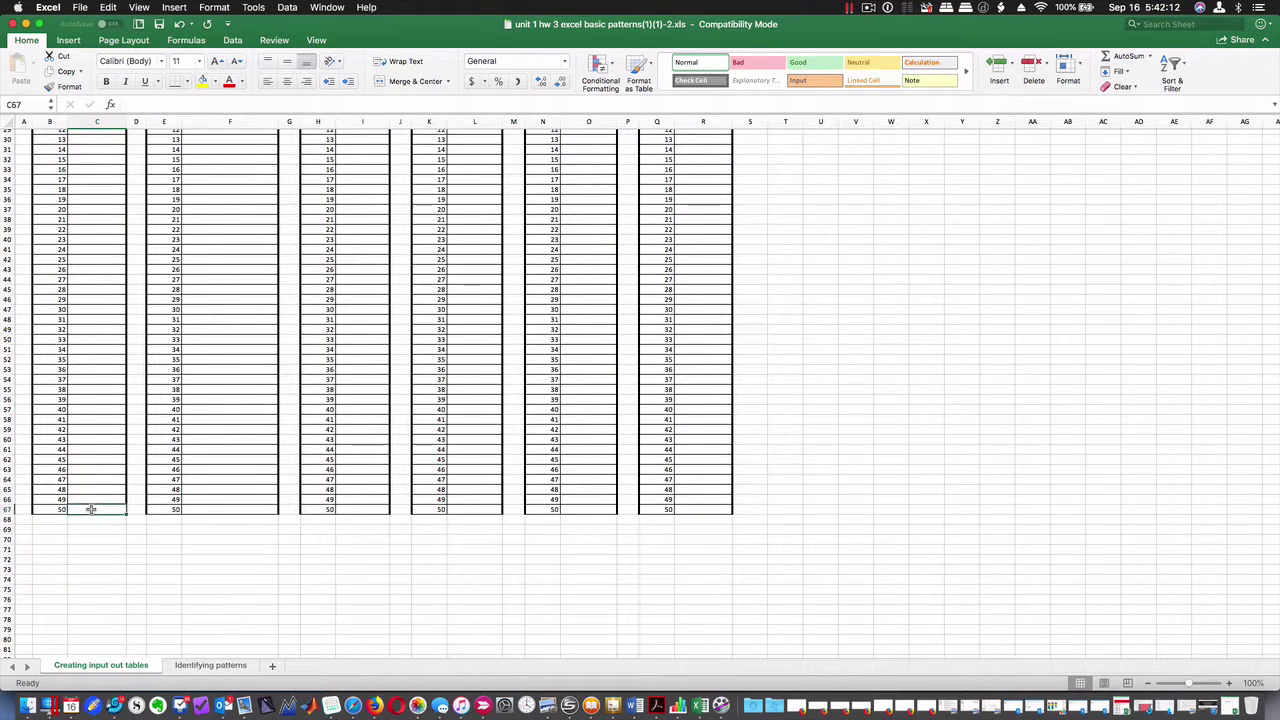
scroll(801, 415, up, 10)
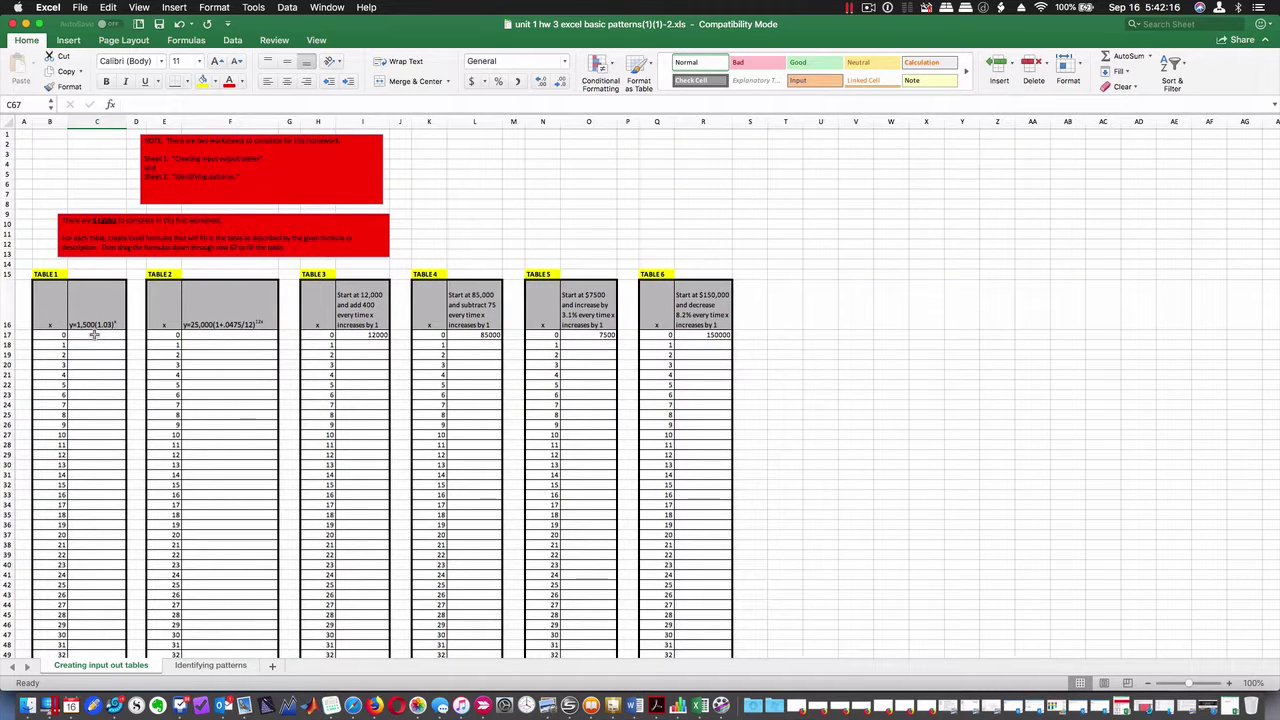
click(94, 336)
click(103, 313)
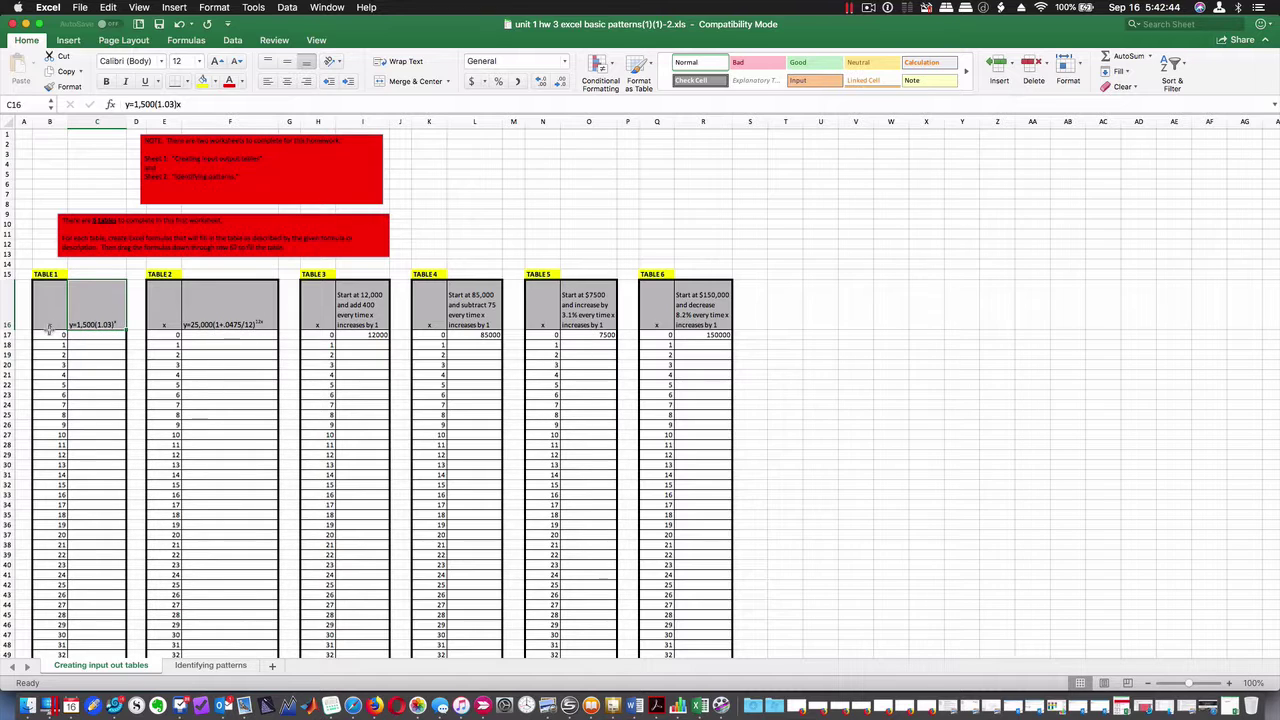
Enter =1500*(1.03)^B17 in C17, using B17's x value as the exponent.
click(85, 337)
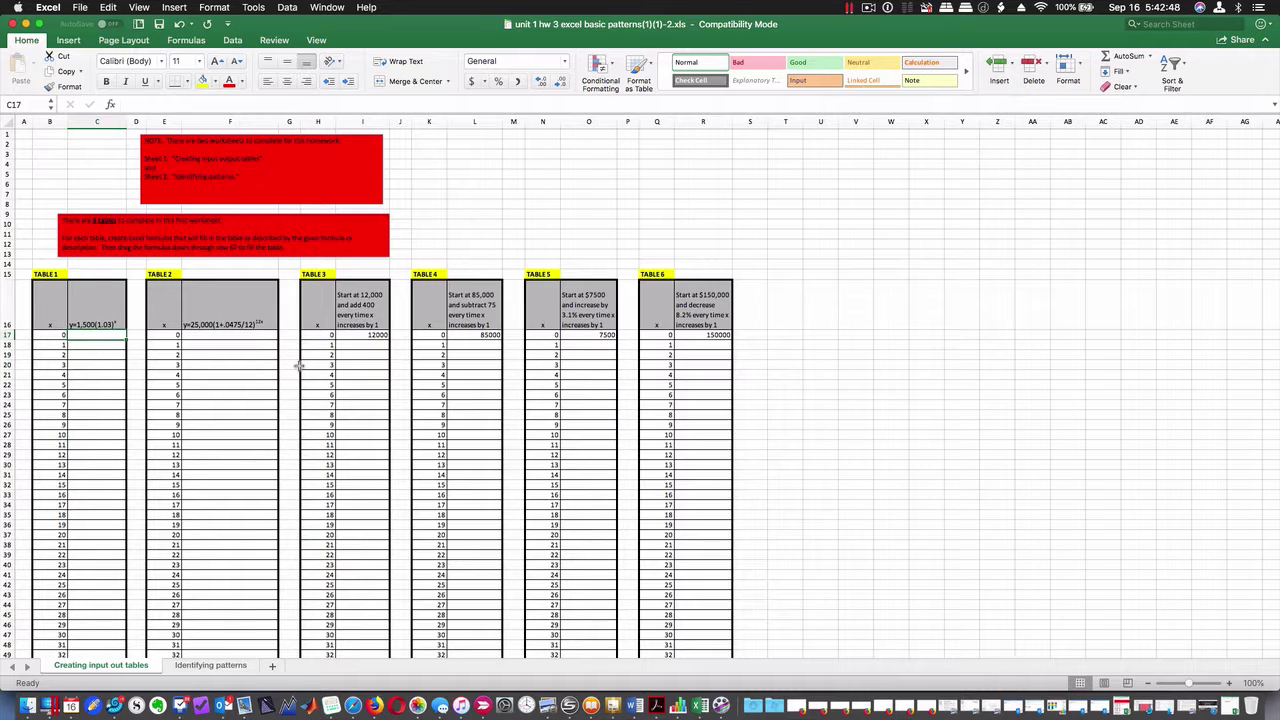
text(=)
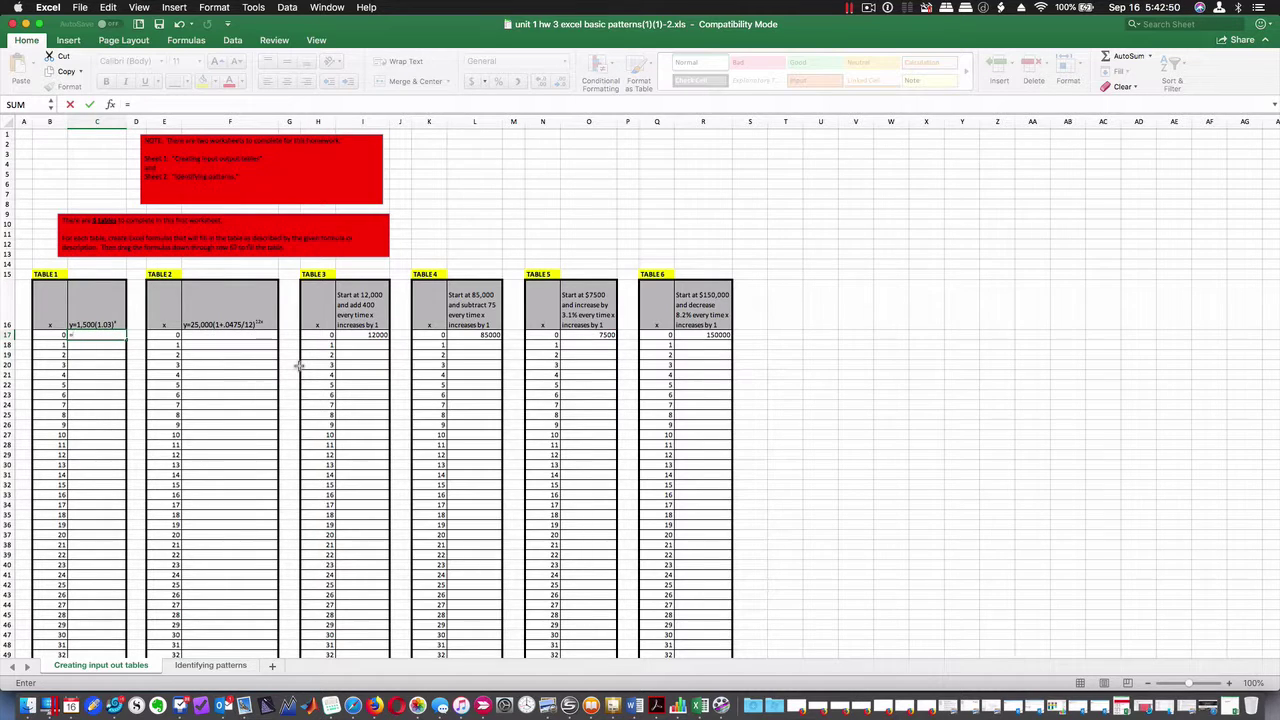
text(1500)
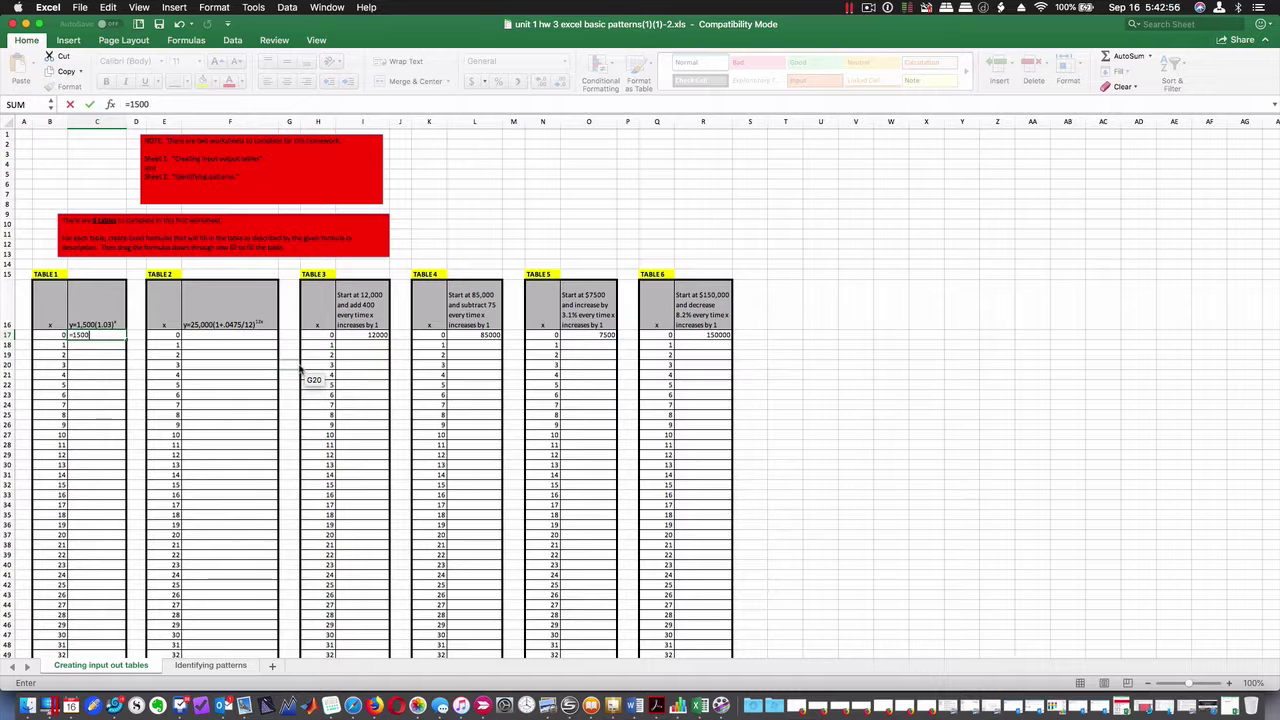
key(super+alt+m)
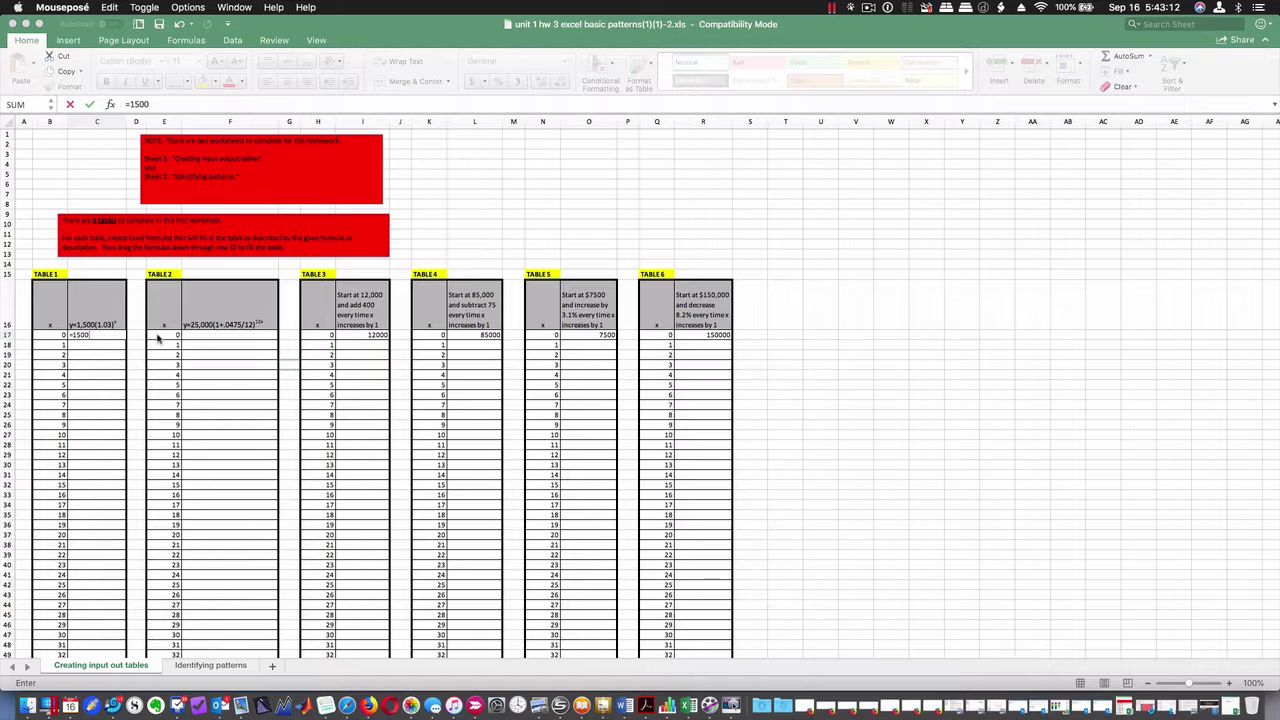
click(108, 337)
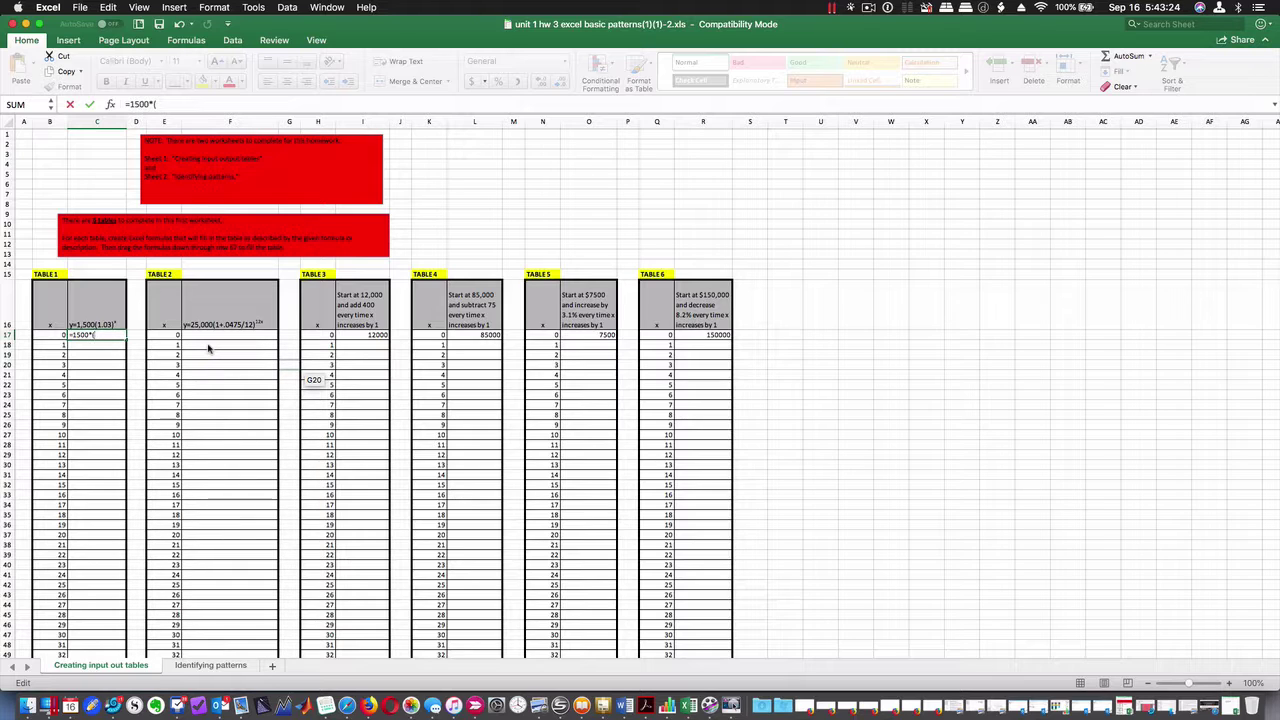
text(1.03)^)
click(52, 335)
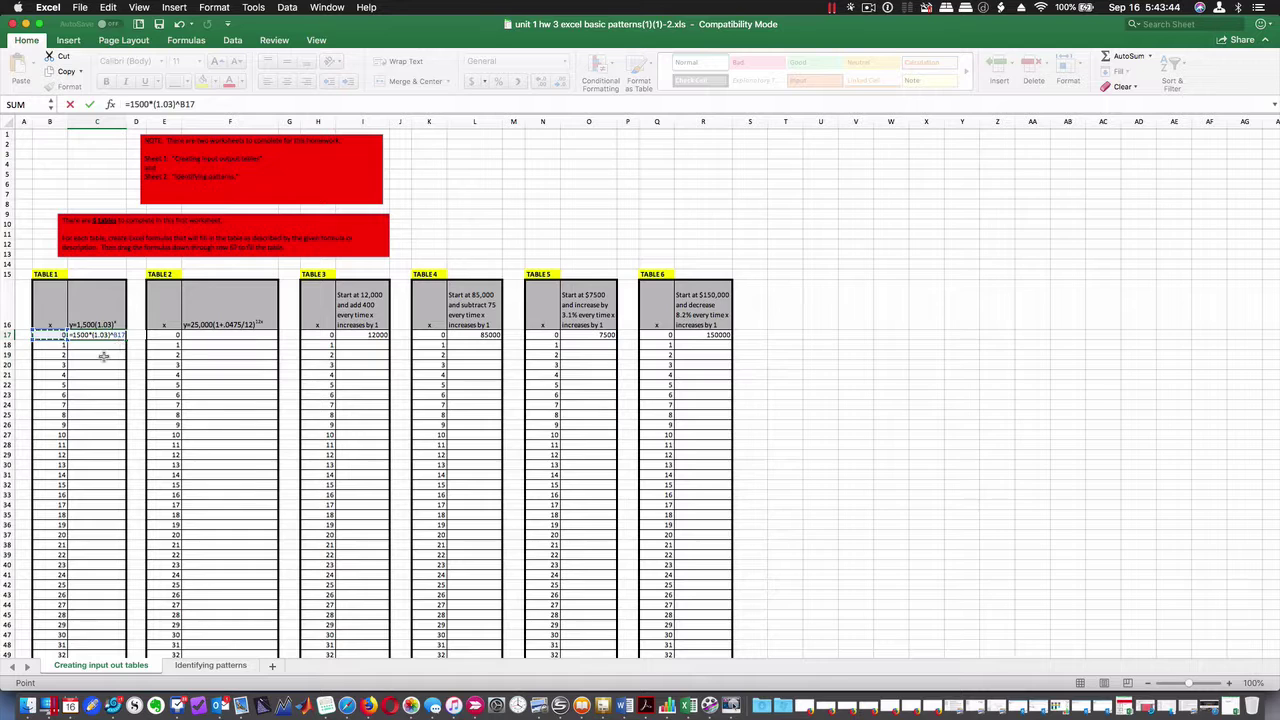
key(Return)
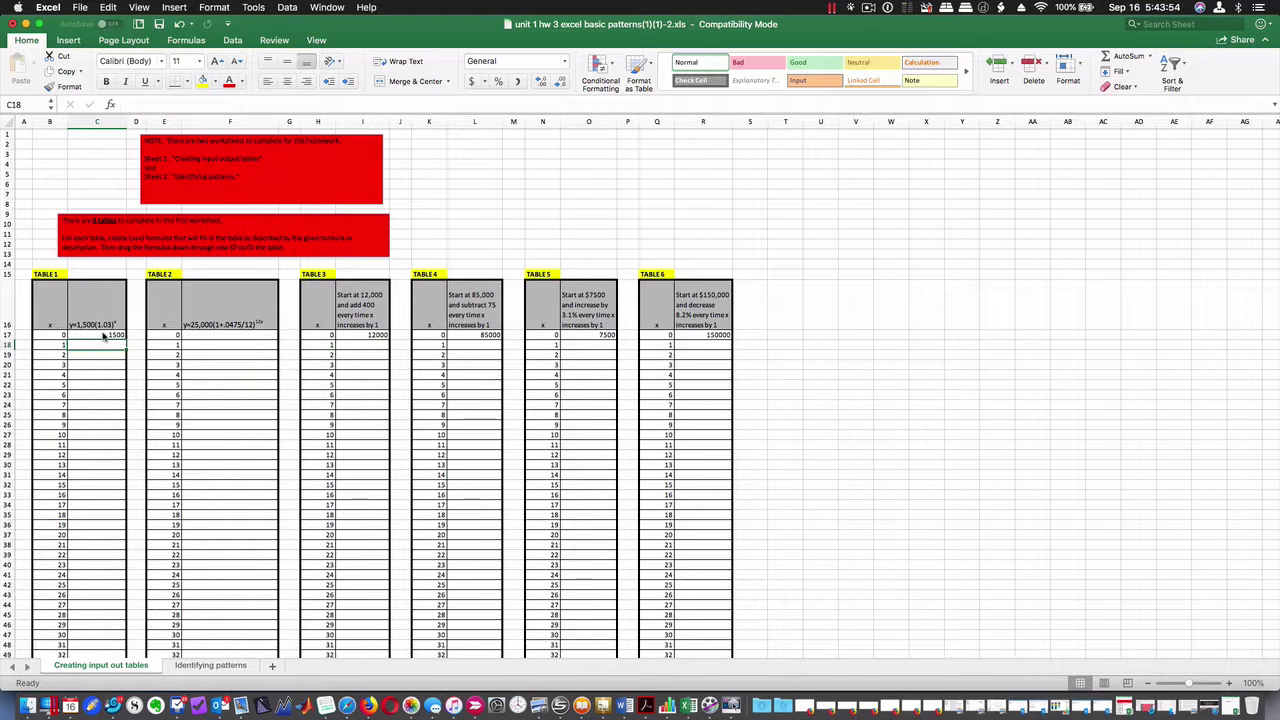
Copy C17's growth formula and paste it into C18.
click(95, 335)
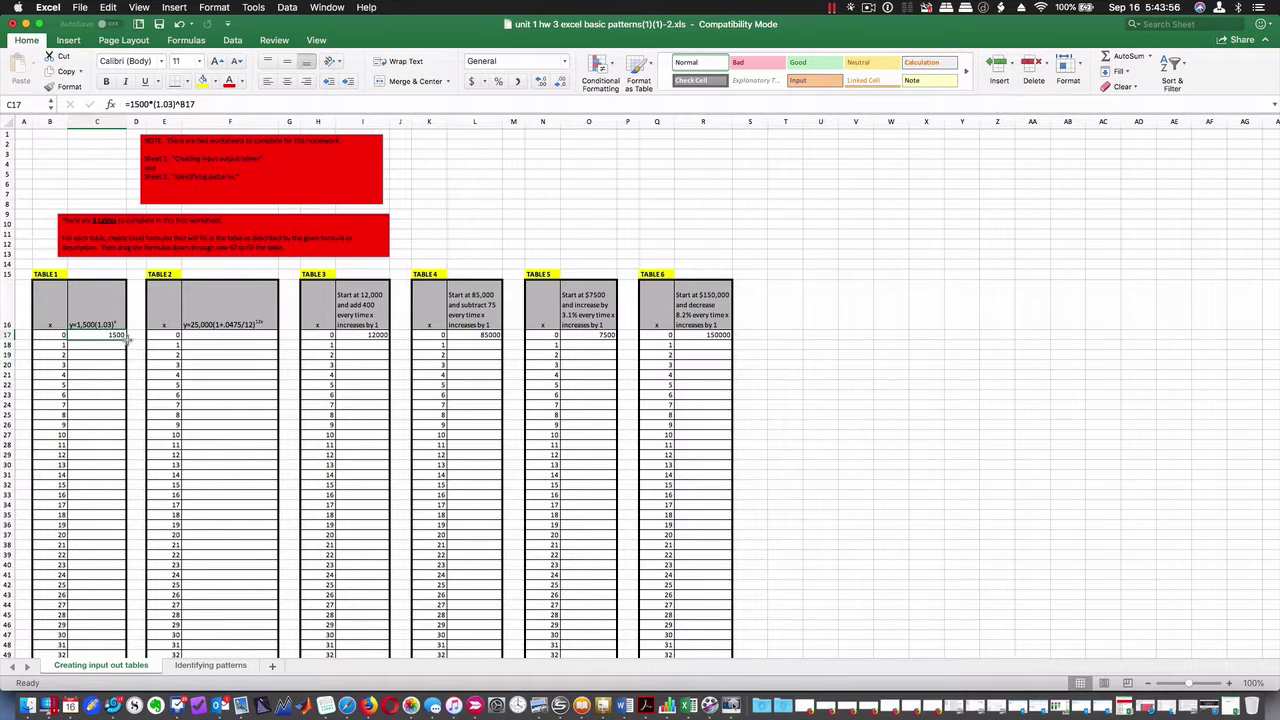
drag(127, 339, 127, 339)
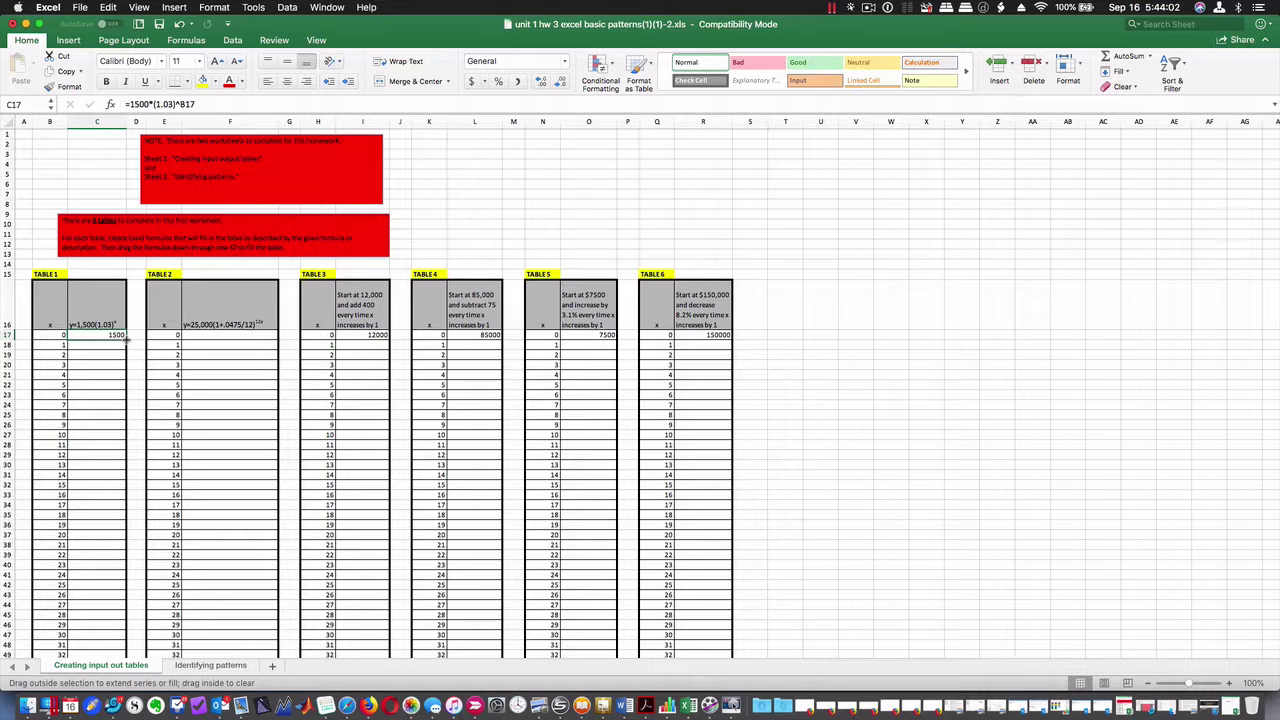
drag(127, 339, 127, 339)
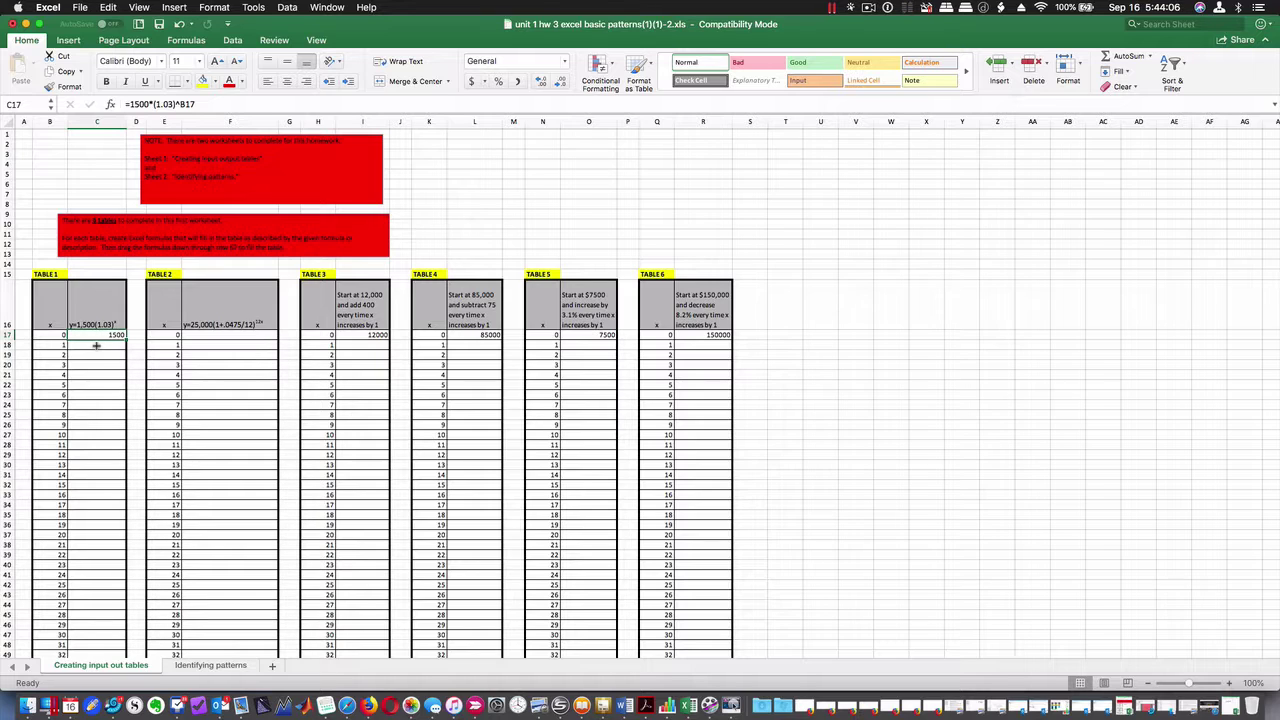
key(super+c)
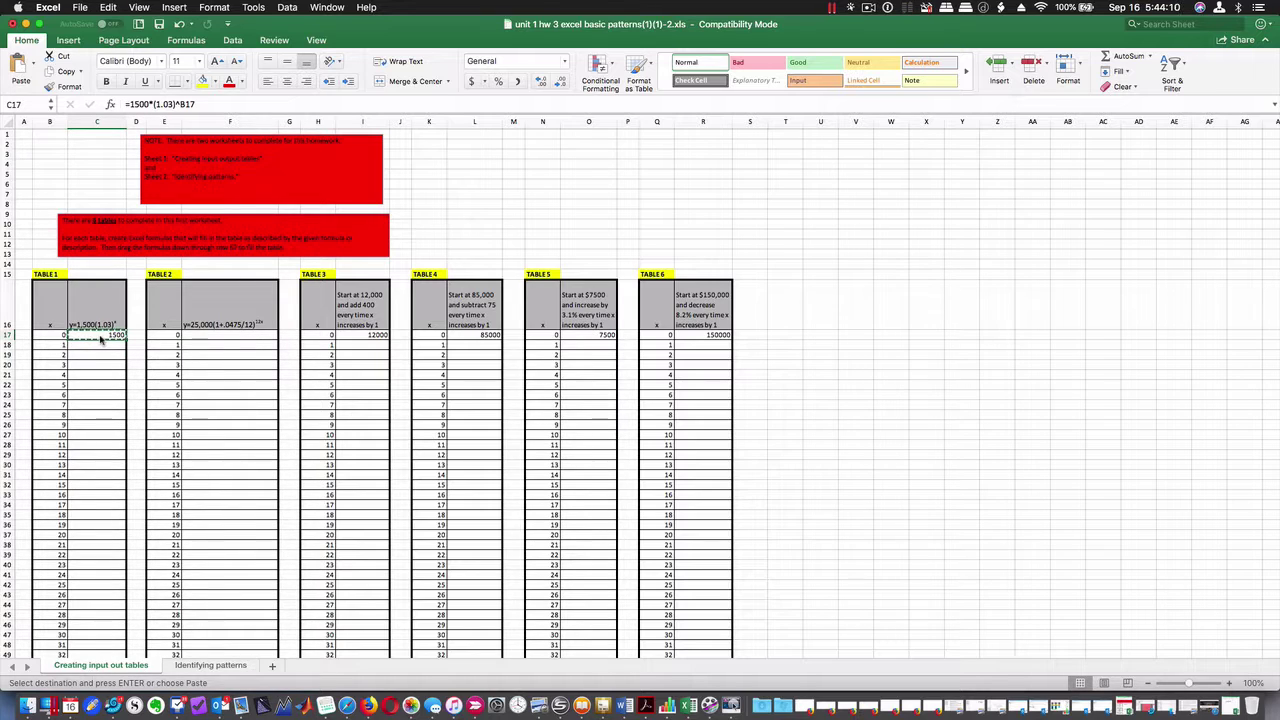
click(101, 345)
key(super+v)
Select C17:C18 and fill the formula down column C to row 67.
click(101, 360)
click(98, 344)
key(Left)
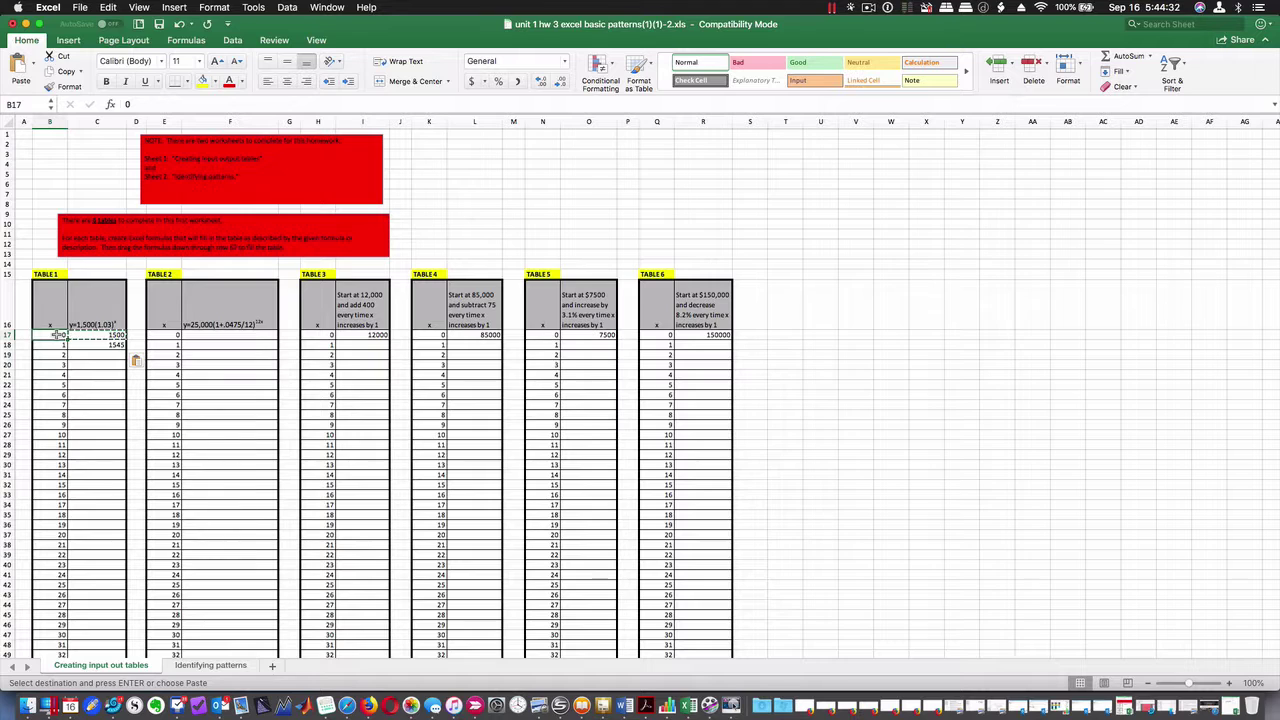
click(84, 344)
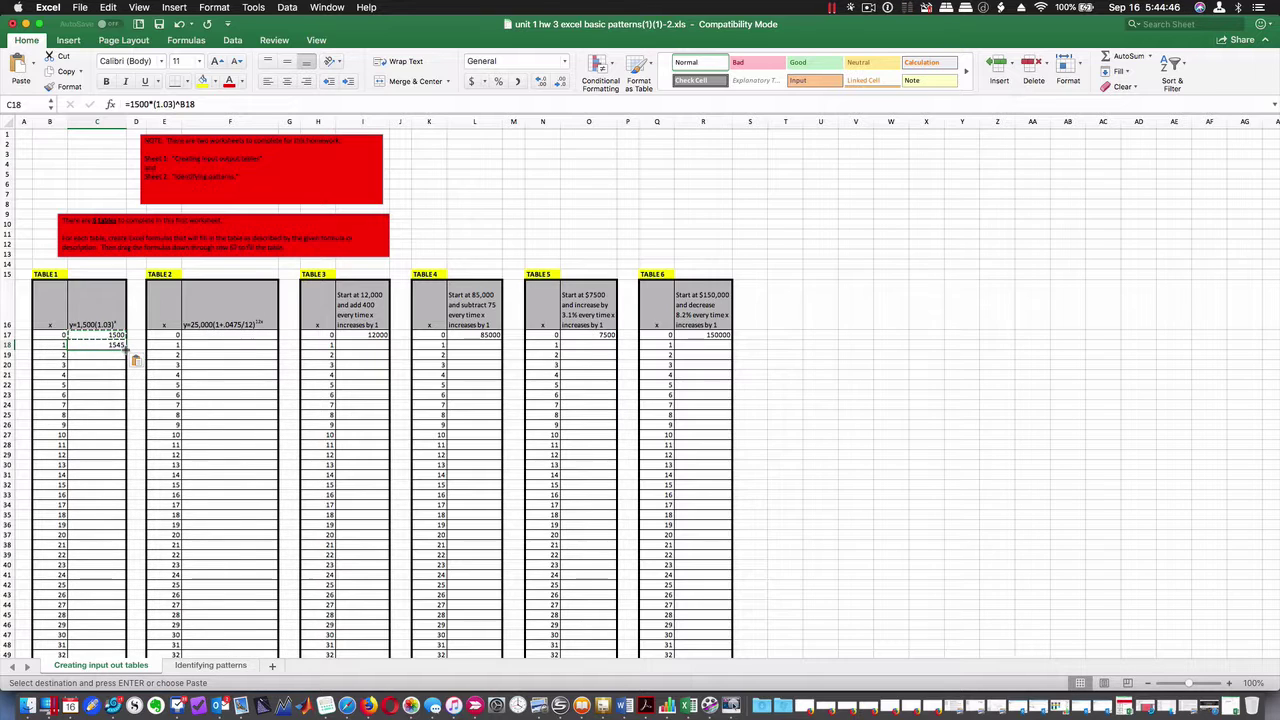
drag(97, 335, 120, 346)
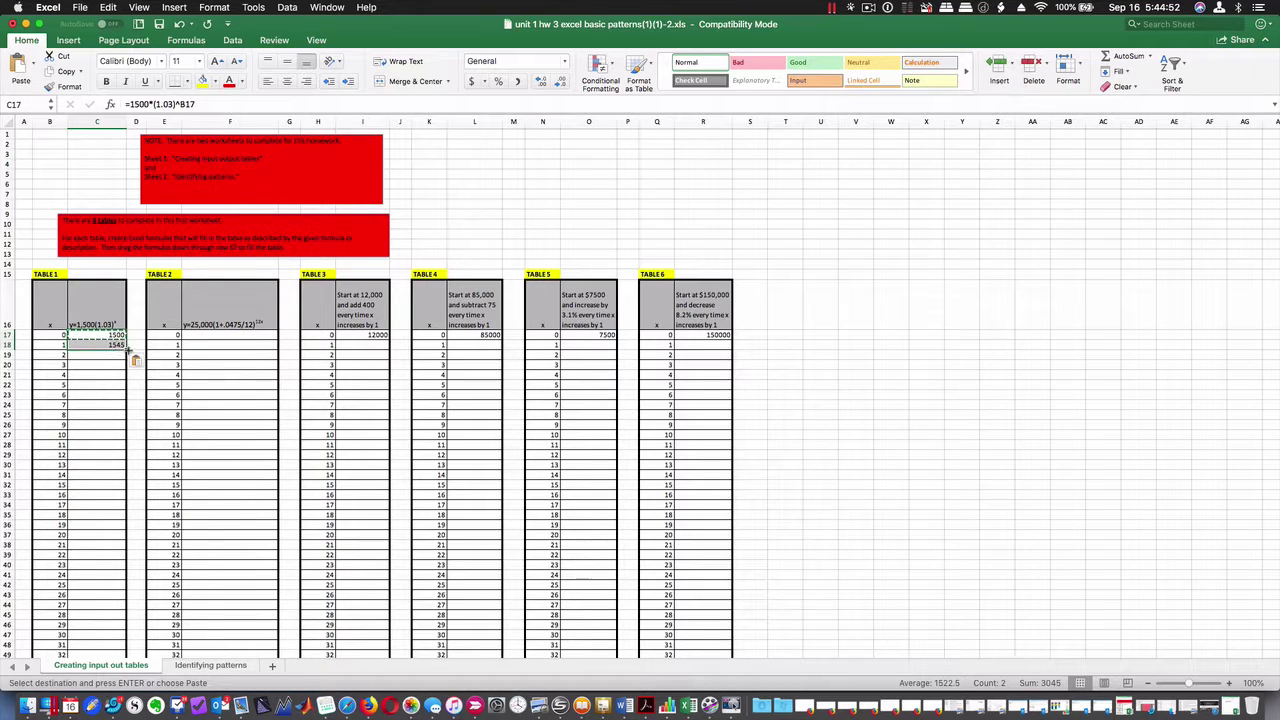
drag(126, 349, 128, 642)
scroll(150, 443, up, 5)
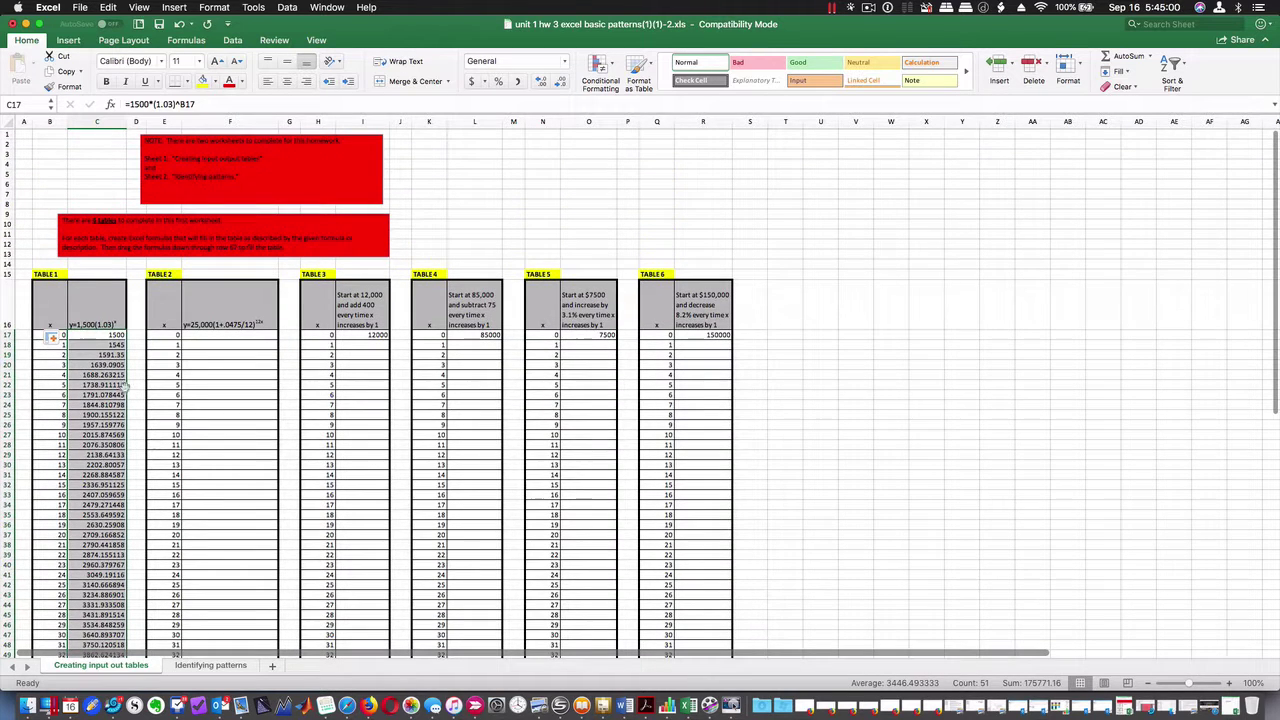
key(Down)
key(Down)
scroll(170, 425, up, 1)
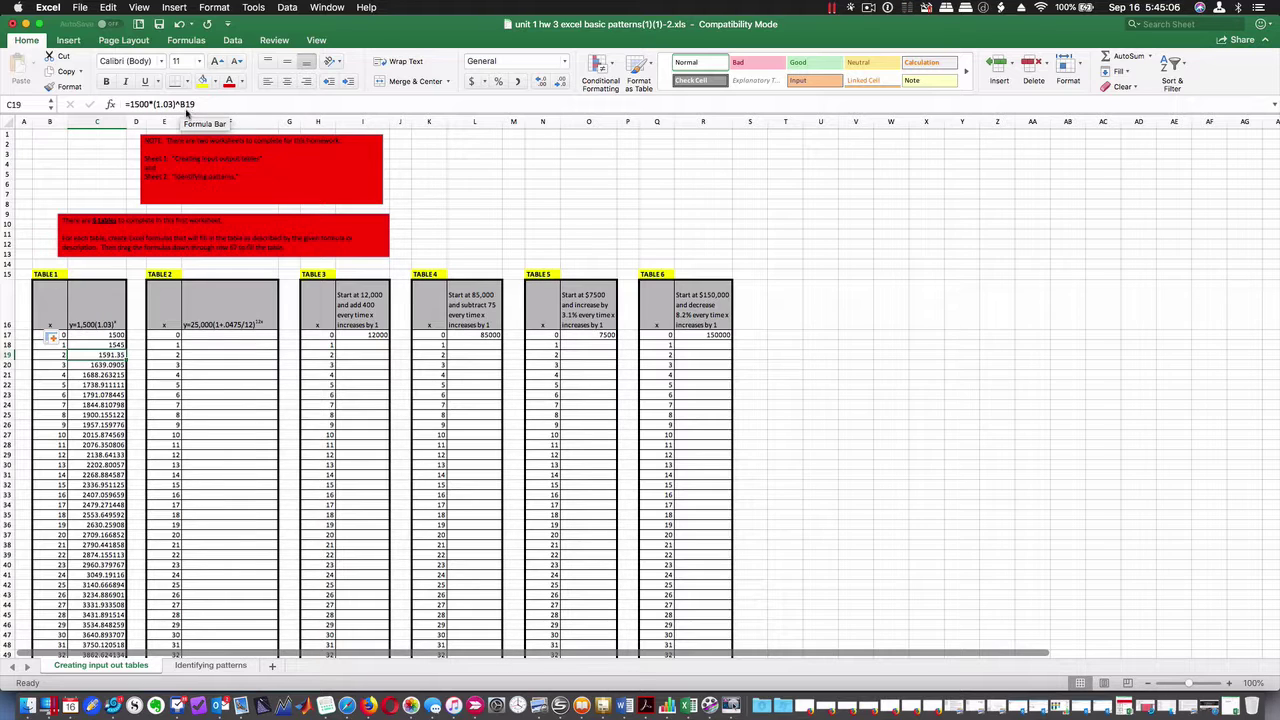
click(51, 354)
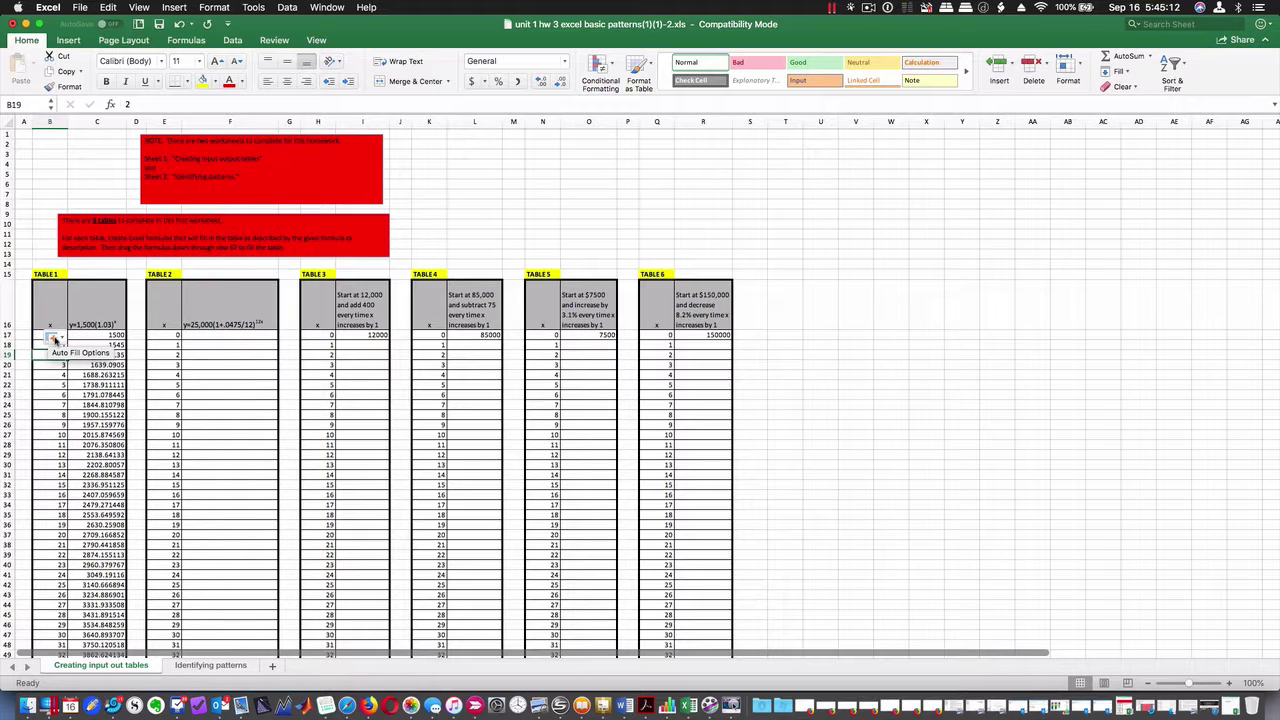
click(63, 338)
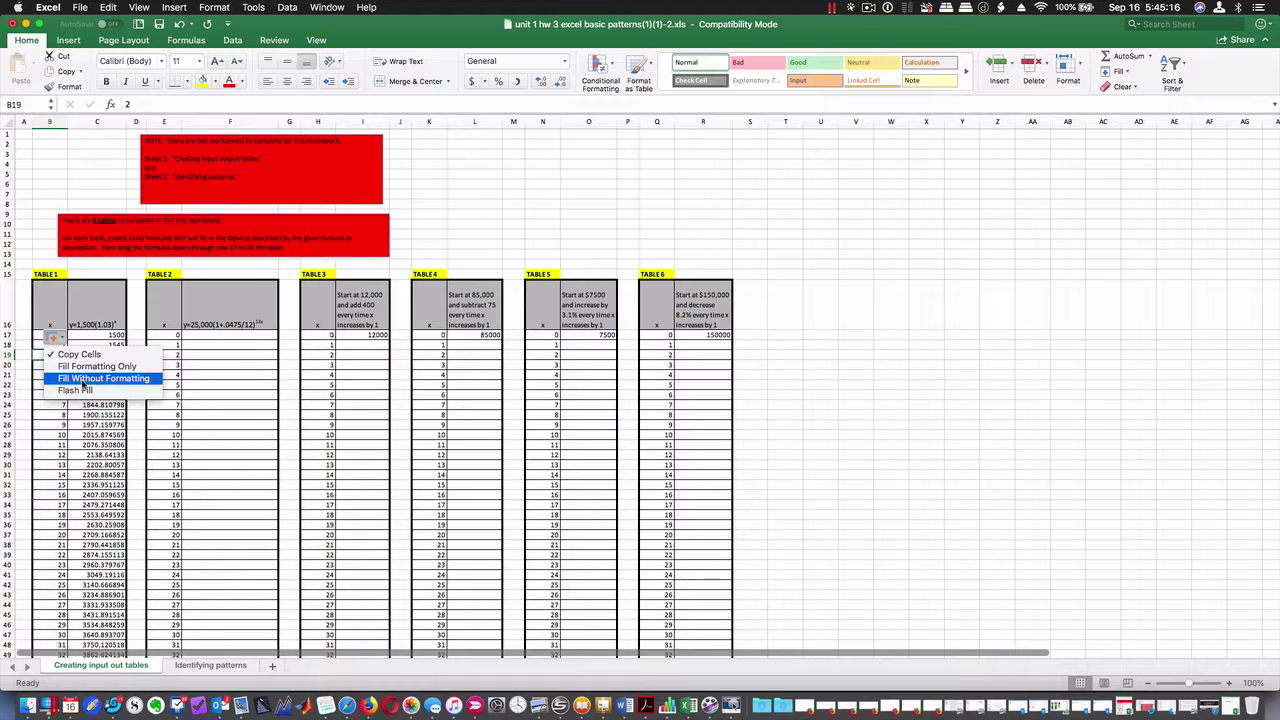
click(72, 355)
click(91, 377)
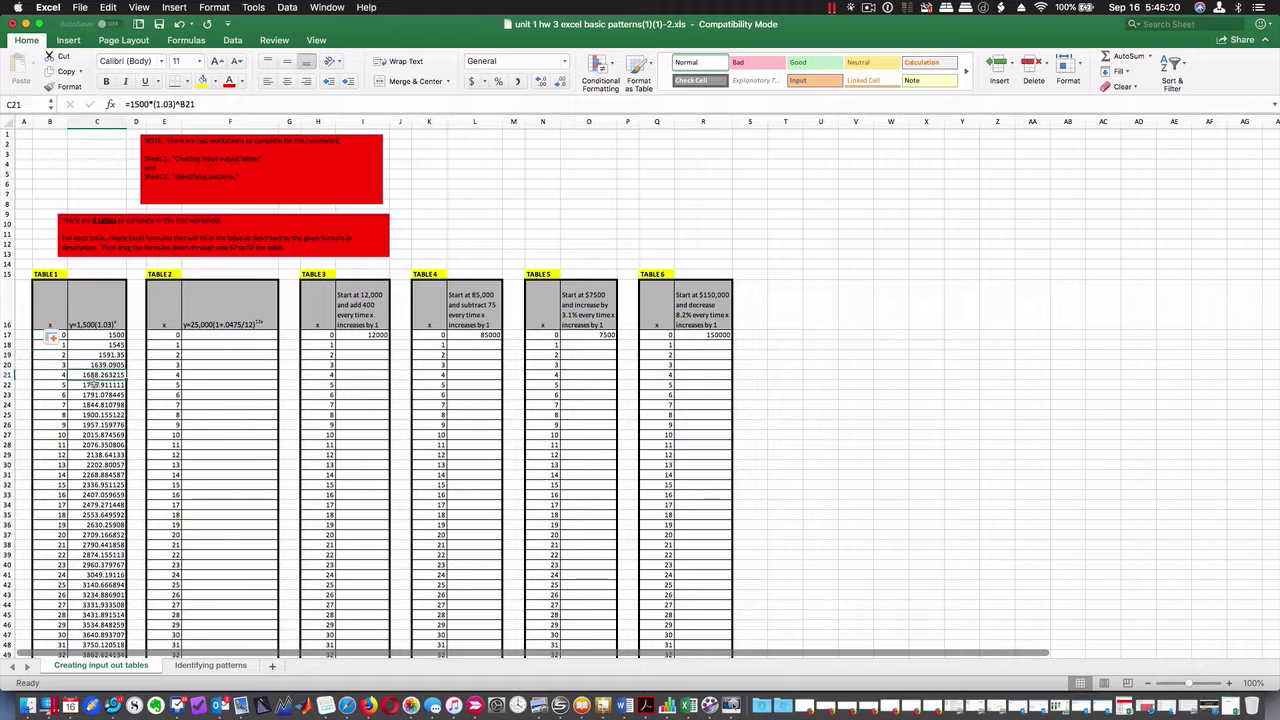
click(206, 336)
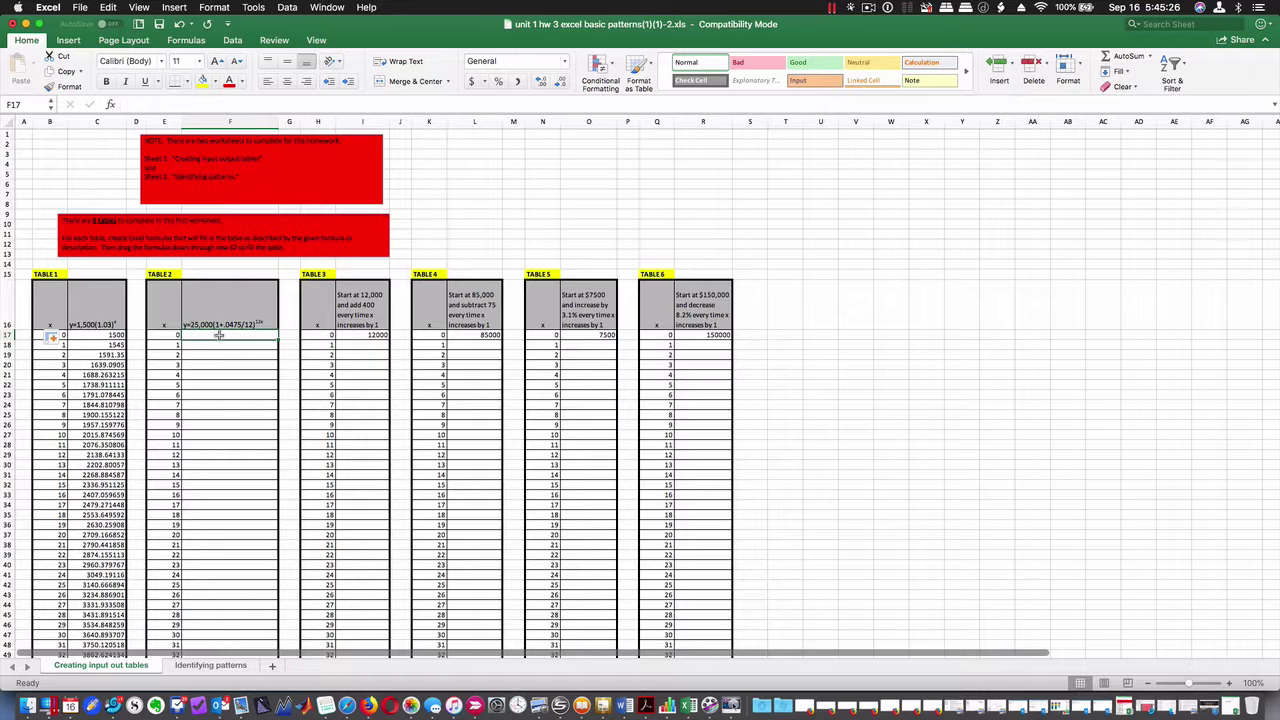
Enter =25000*(1+0.0475/12)^(12*E17) in F17, referencing E17's x value.
text(=)
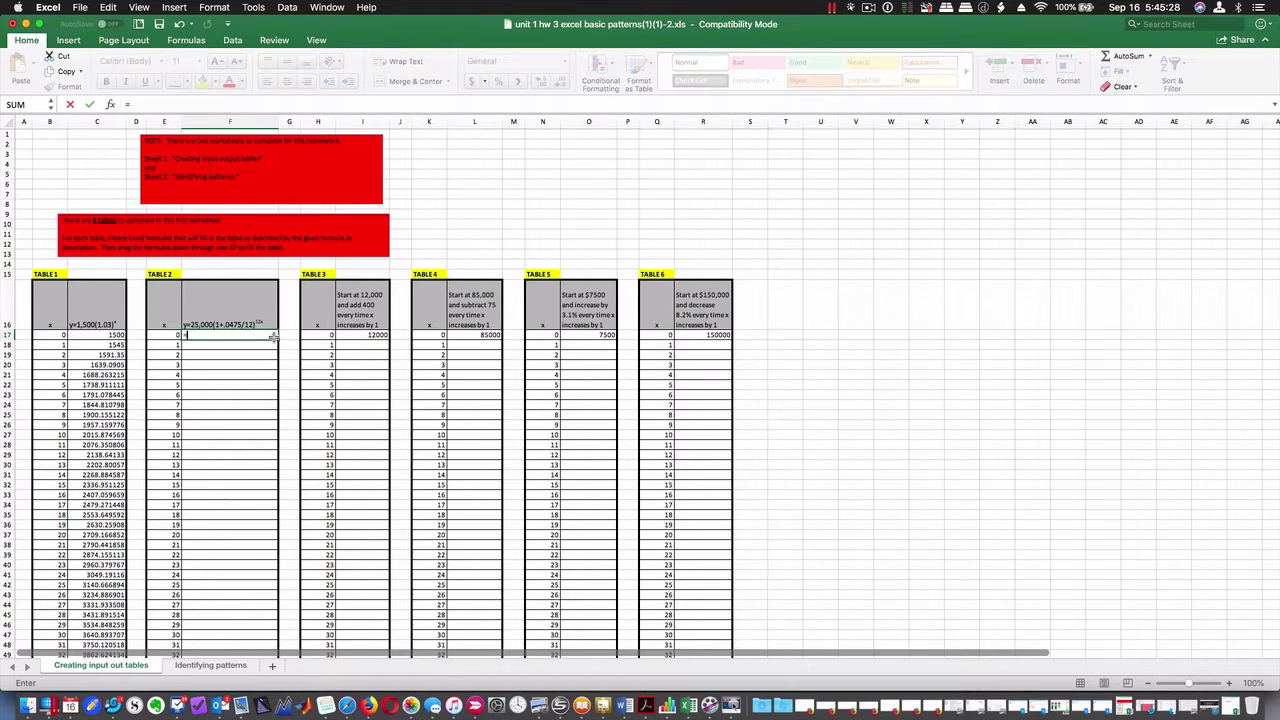
text(25000*(1+0.)
text(0475)
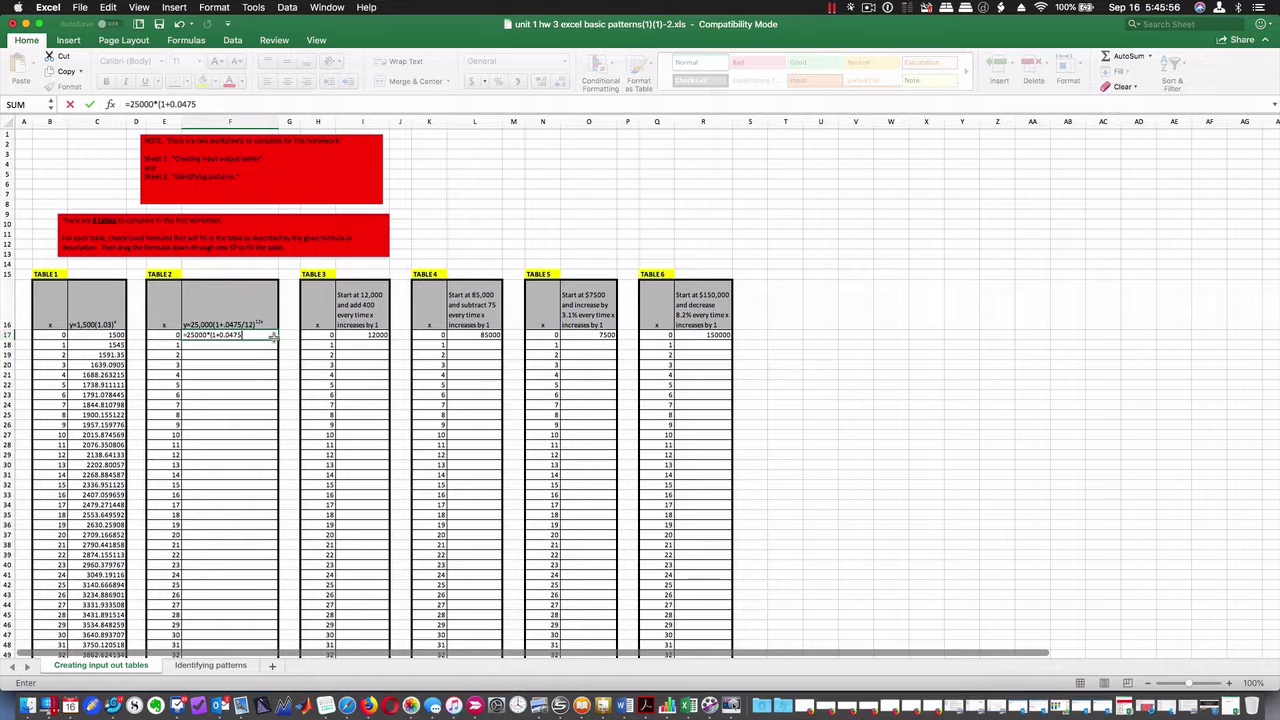
text(/12)
text(^(12*)
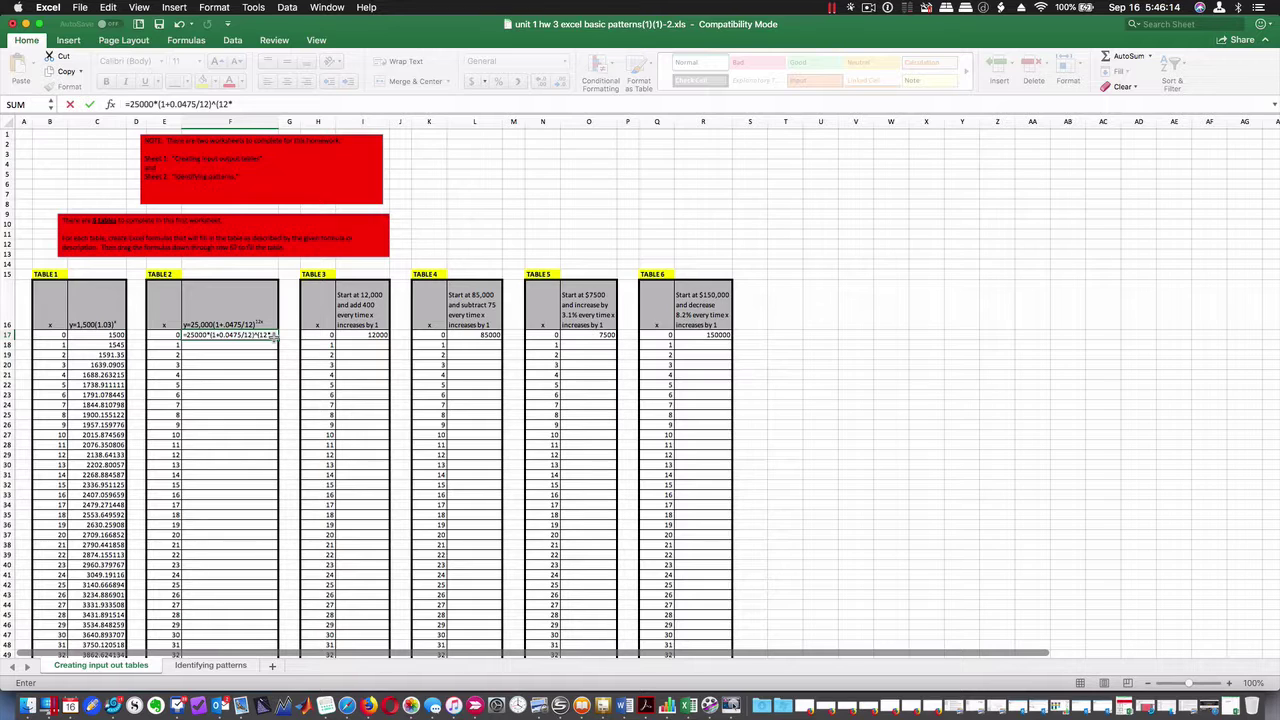
click(165, 336)
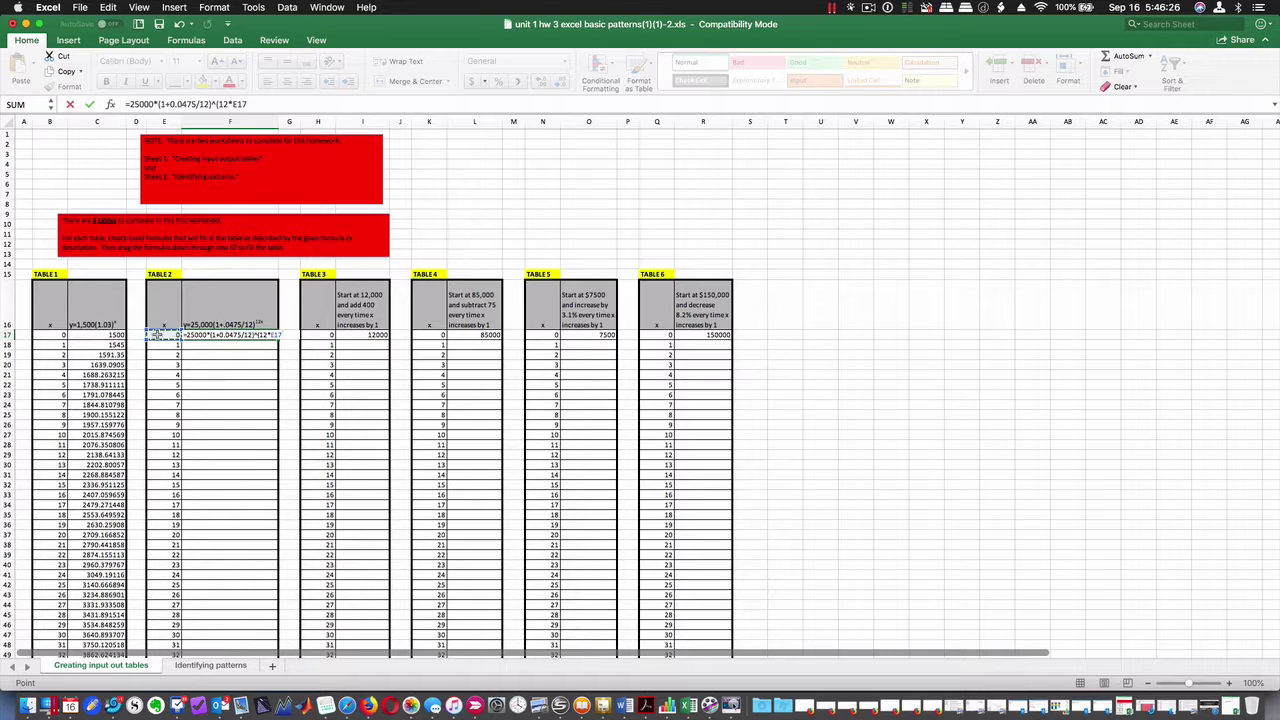
text())
key(Return)
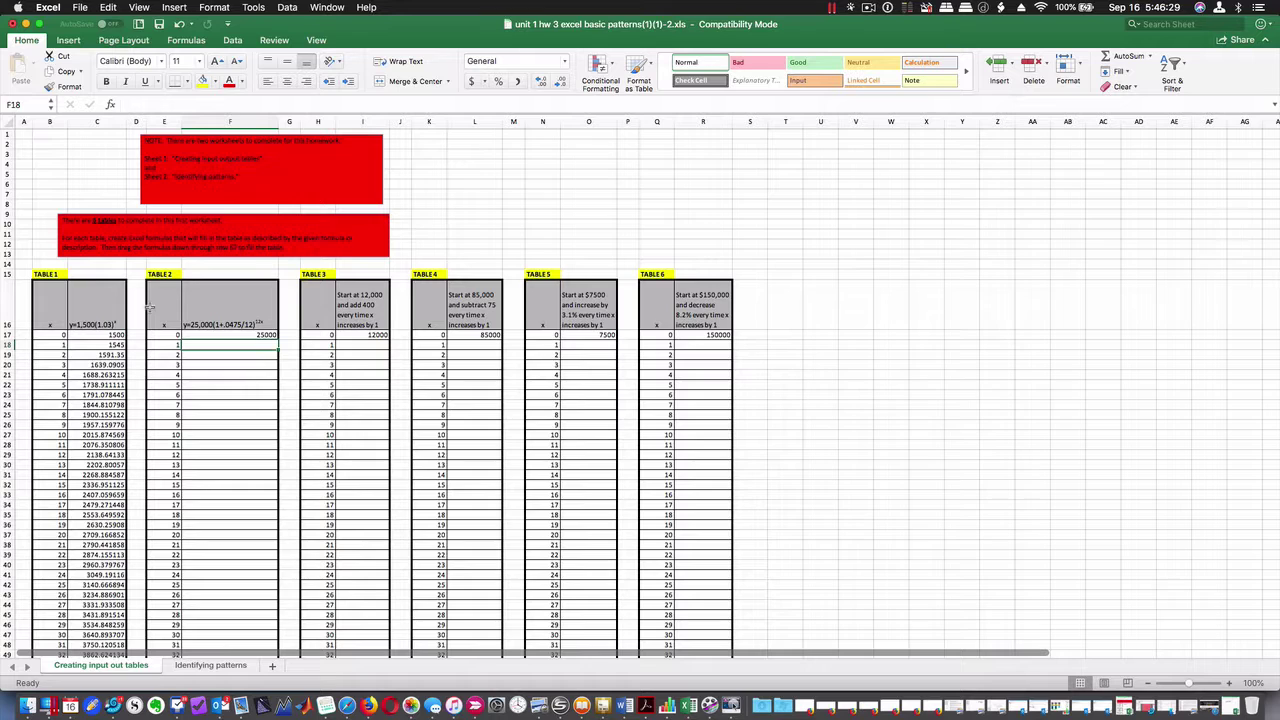
Fill F17's compound-interest formula down column F and verify the copy in F18 against E18.
click(214, 337)
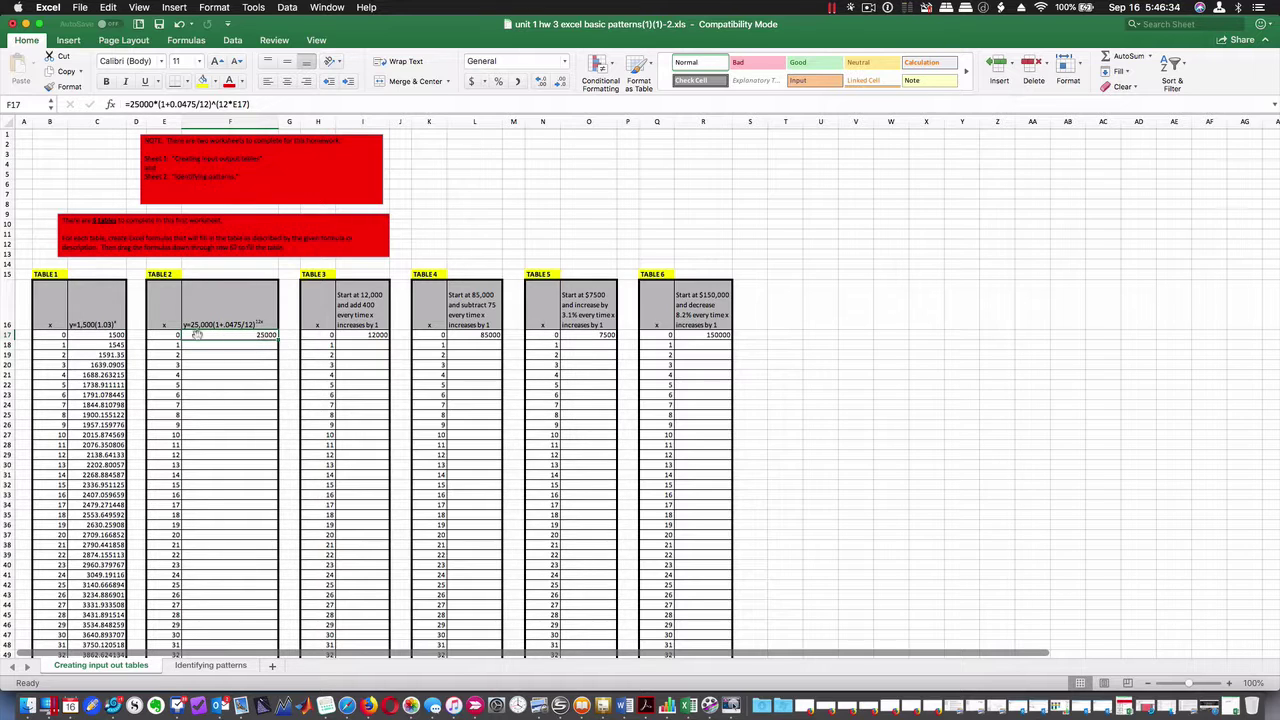
drag(279, 341, 280, 619)
scroll(238, 472, up, 10)
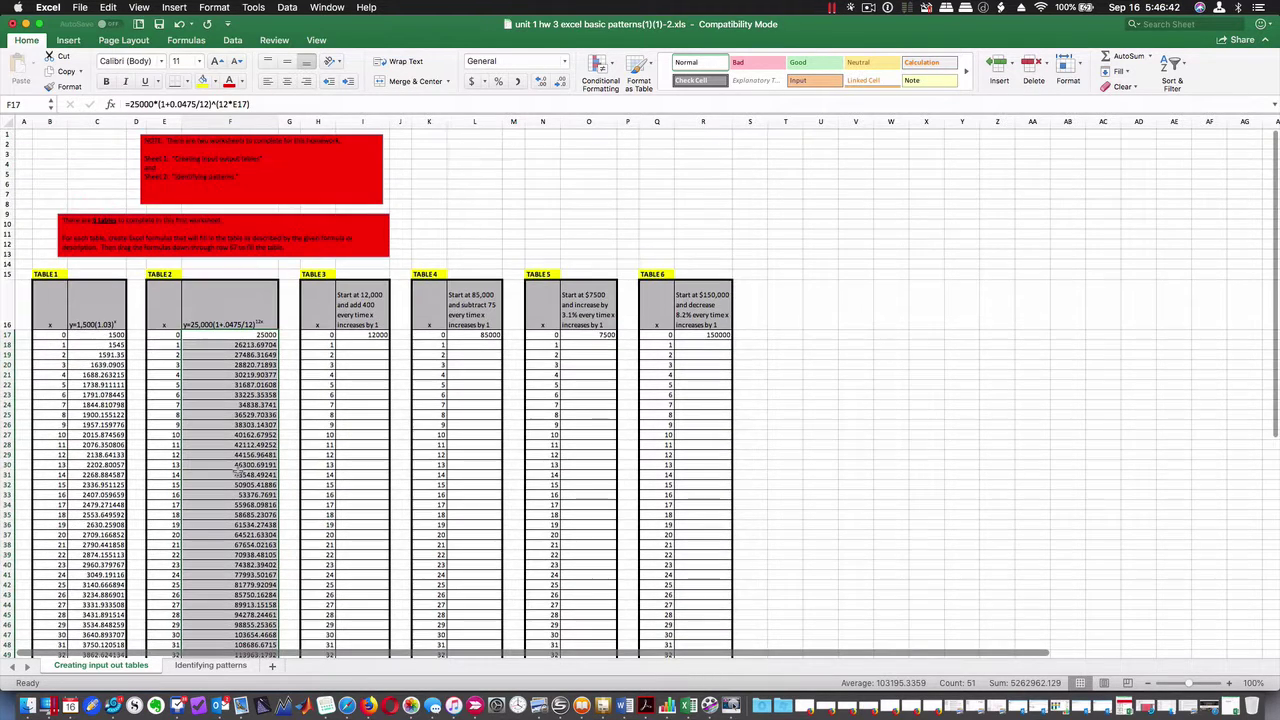
click(231, 354)
click(218, 345)
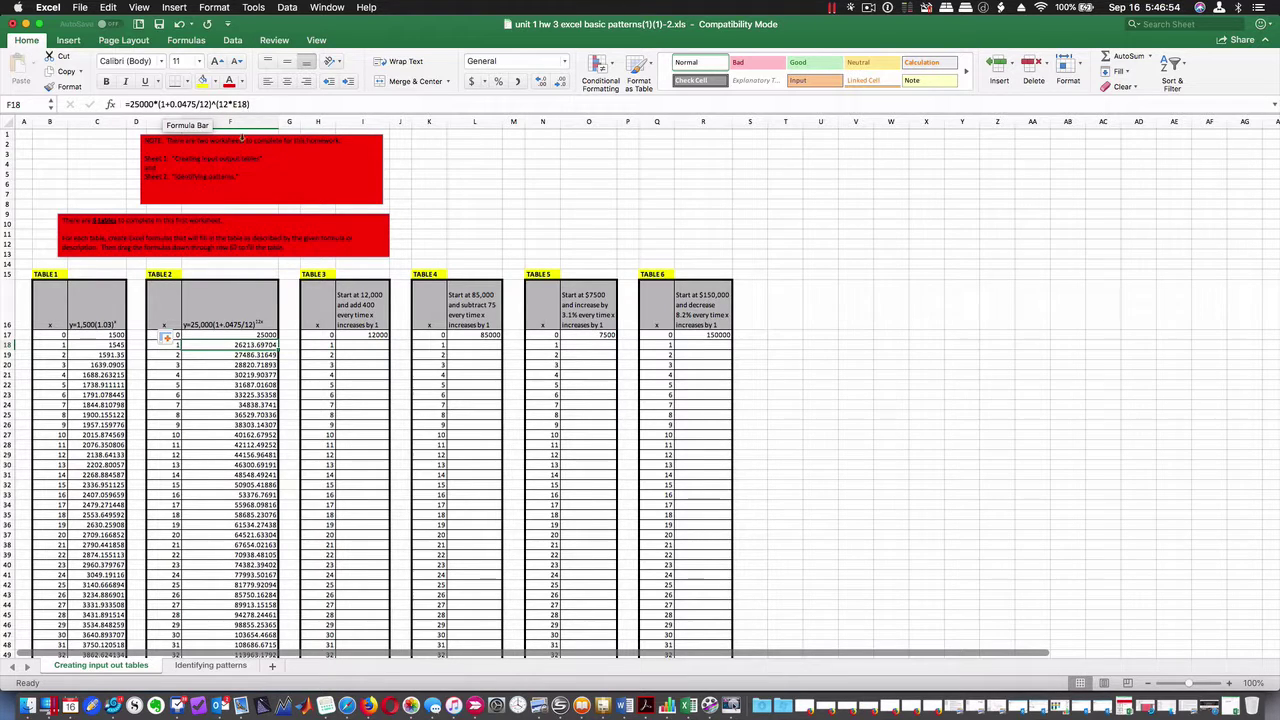
click(160, 345)
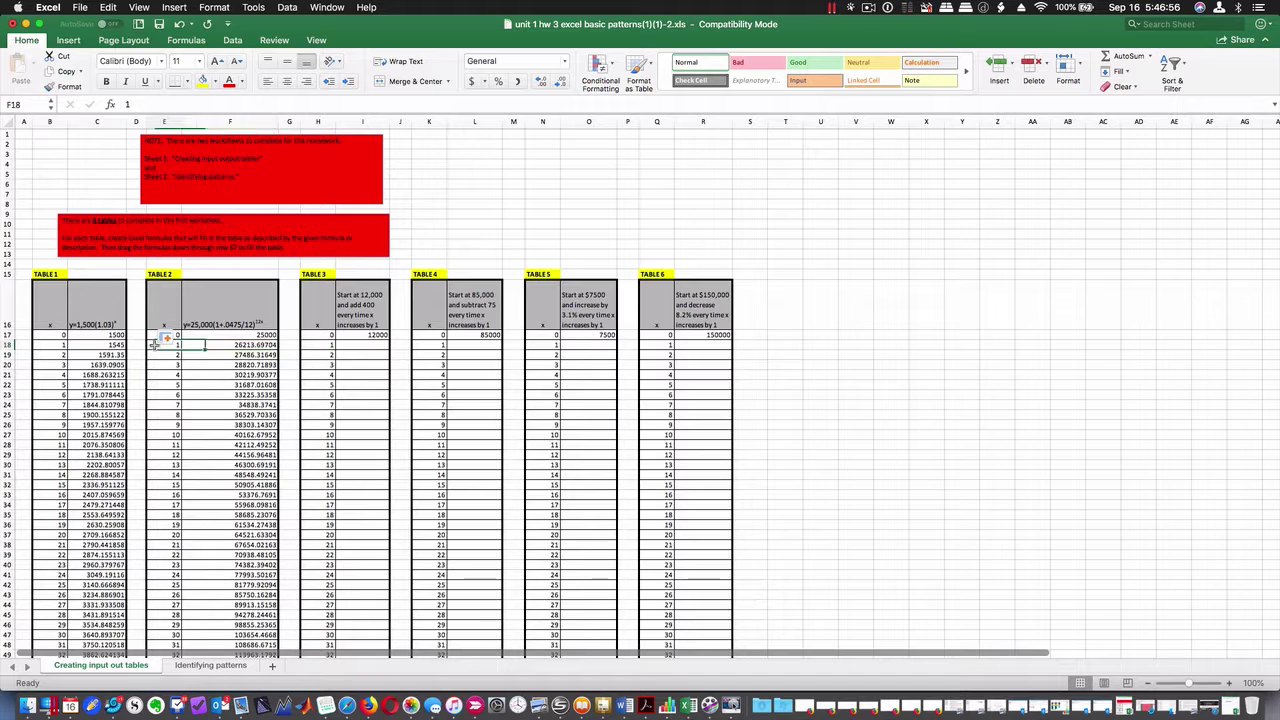
Check the starting 12000 in I17, then type the draft formula =12000(1+400) into I18.
click(369, 336)
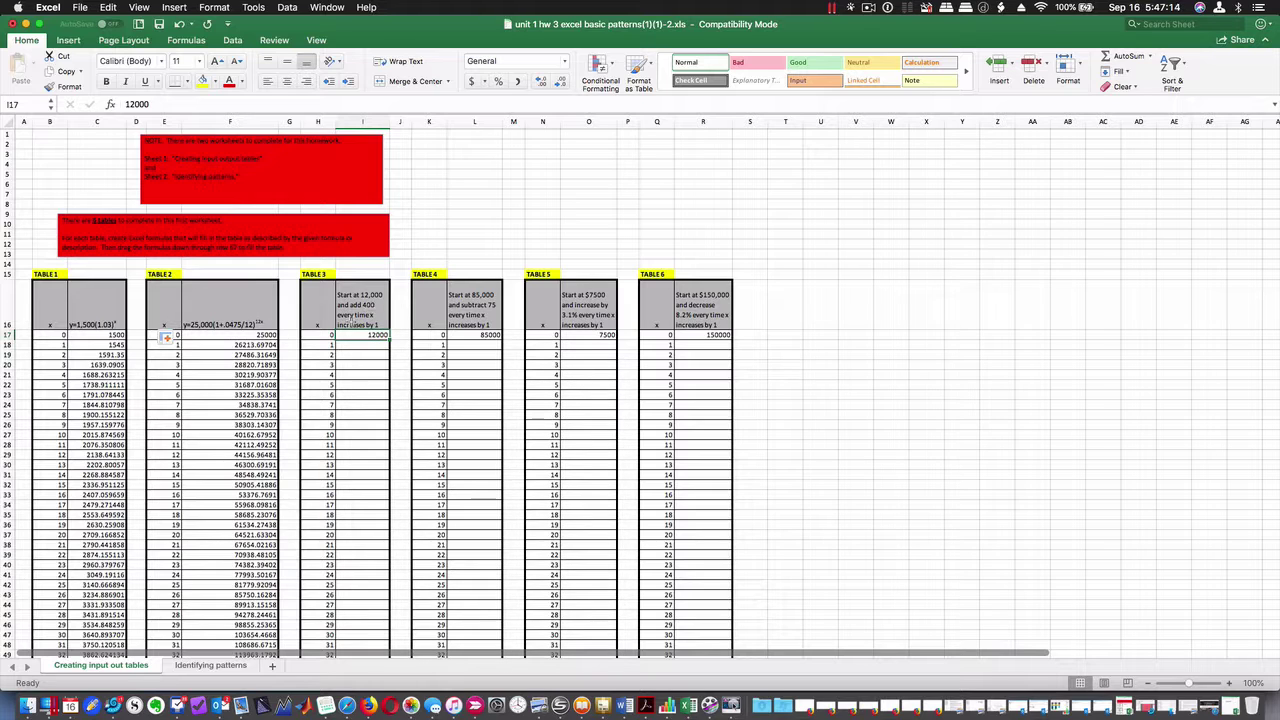
click(352, 345)
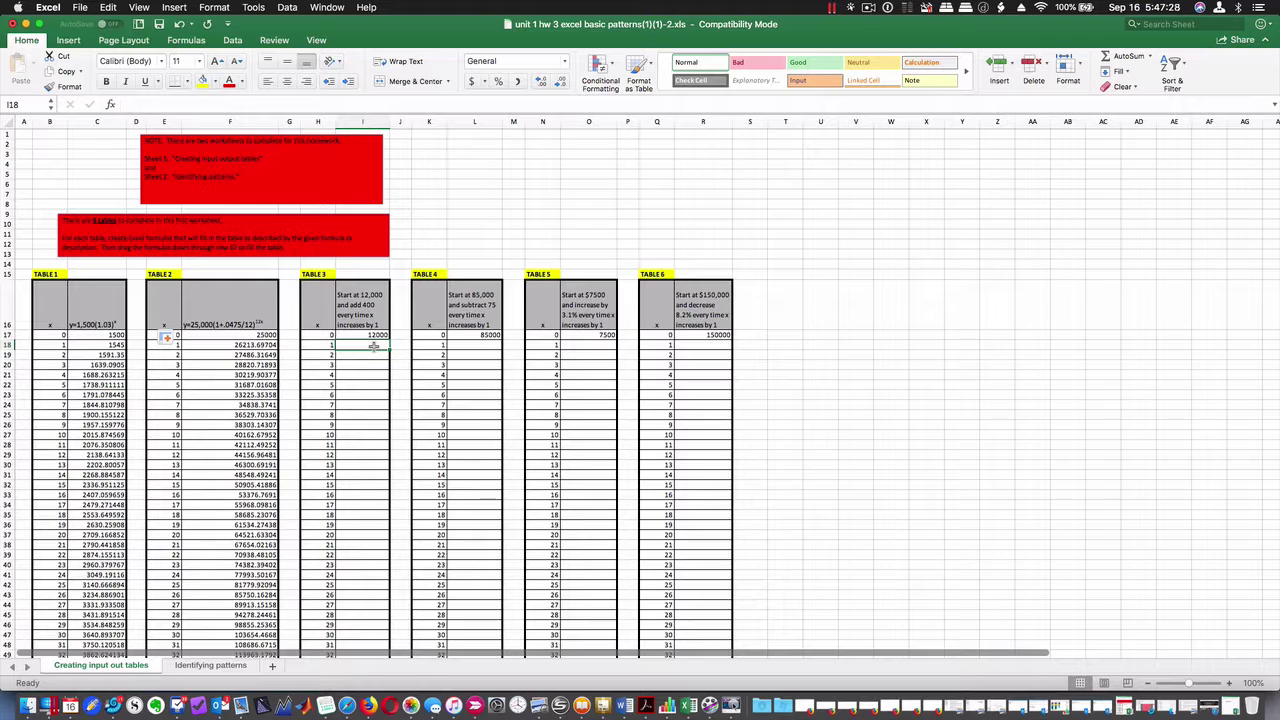
text(=12000(1+)
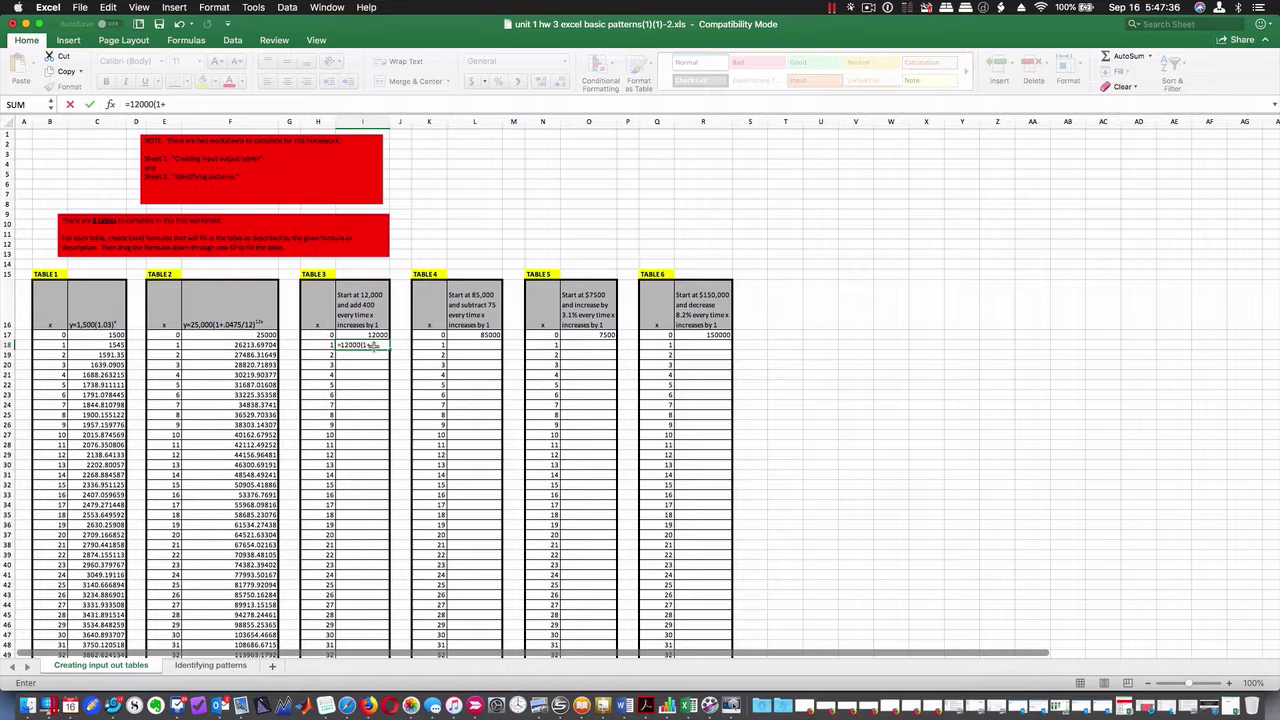
text(400)
drag(376, 345, 376, 381)
key(Return)
click(677, 257)
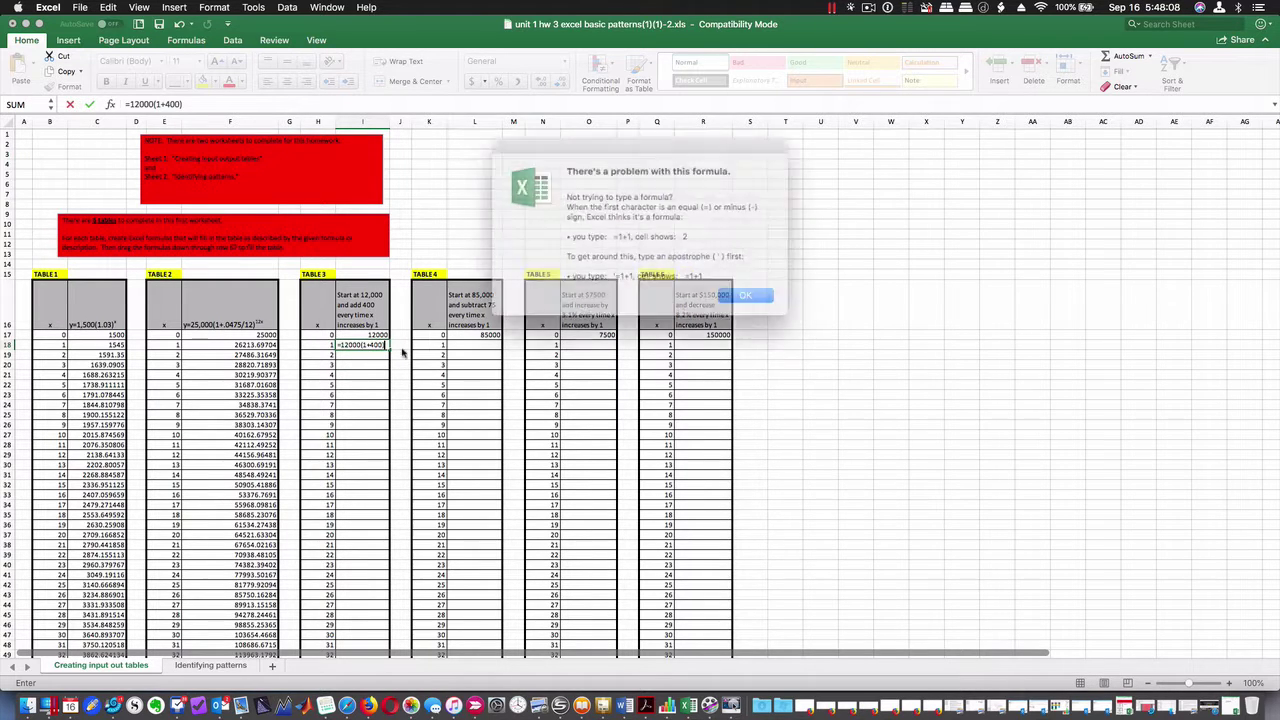
click(739, 292)
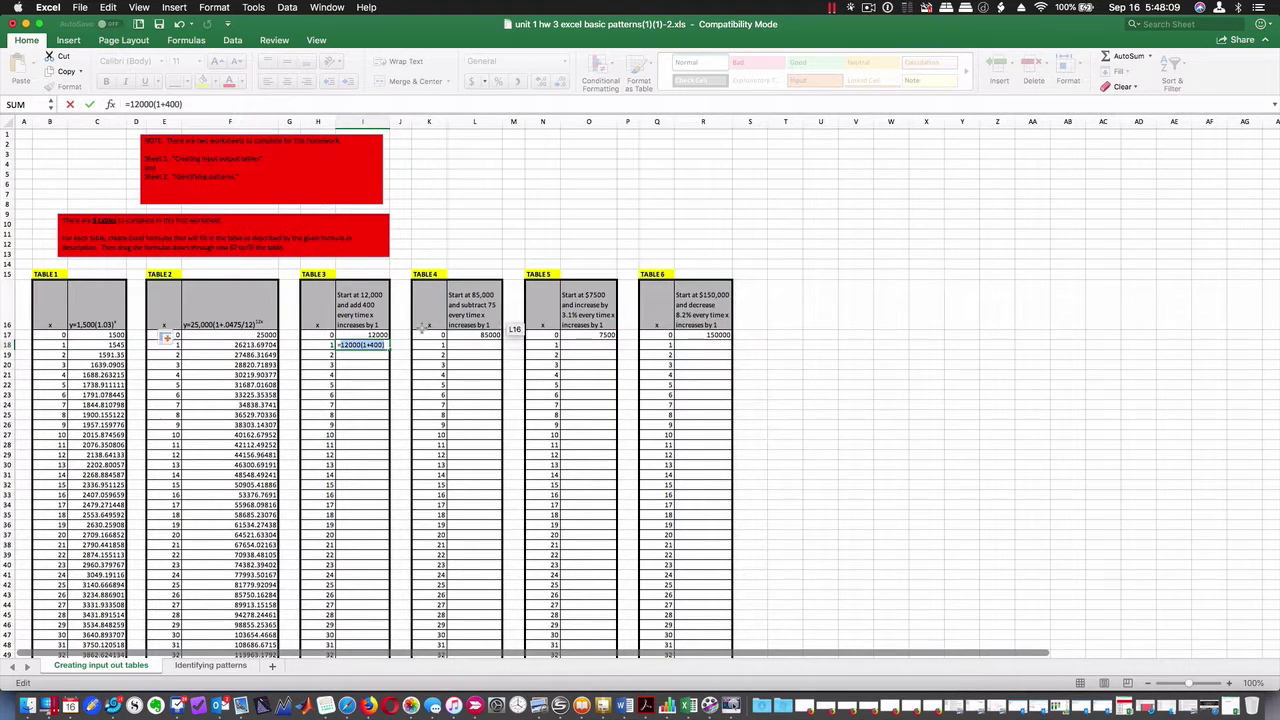
click(386, 344)
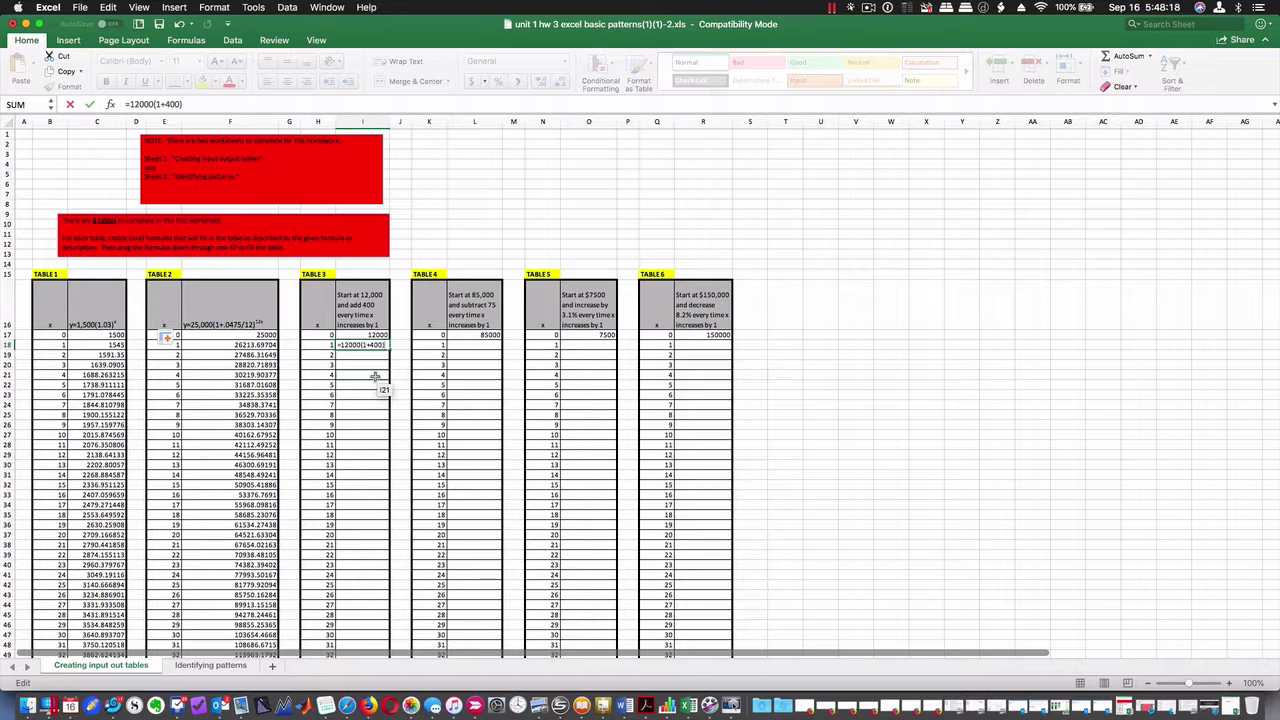
drag(340, 345, 384, 376)
Replace I18's faulty entry with =12000+400, giving 12400, and keep I17 at 12000.
key(BackSpace)
key(BackSpace)
key(BackSpace)
key(BackSpace)
key(BackSpace)
key(BackSpace)
key(BackSpace)
key(BackSpace)
key(BackSpace)
key(BackSpace)
key(BackSpace)
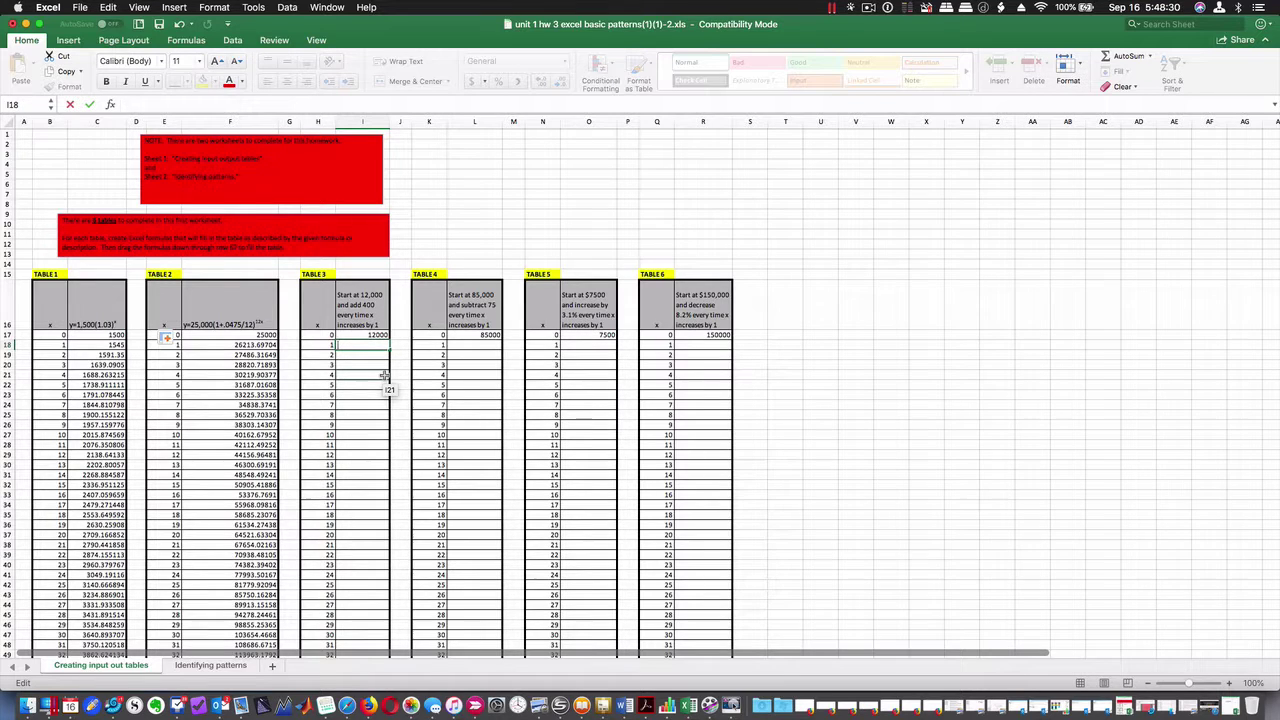
text(=12)
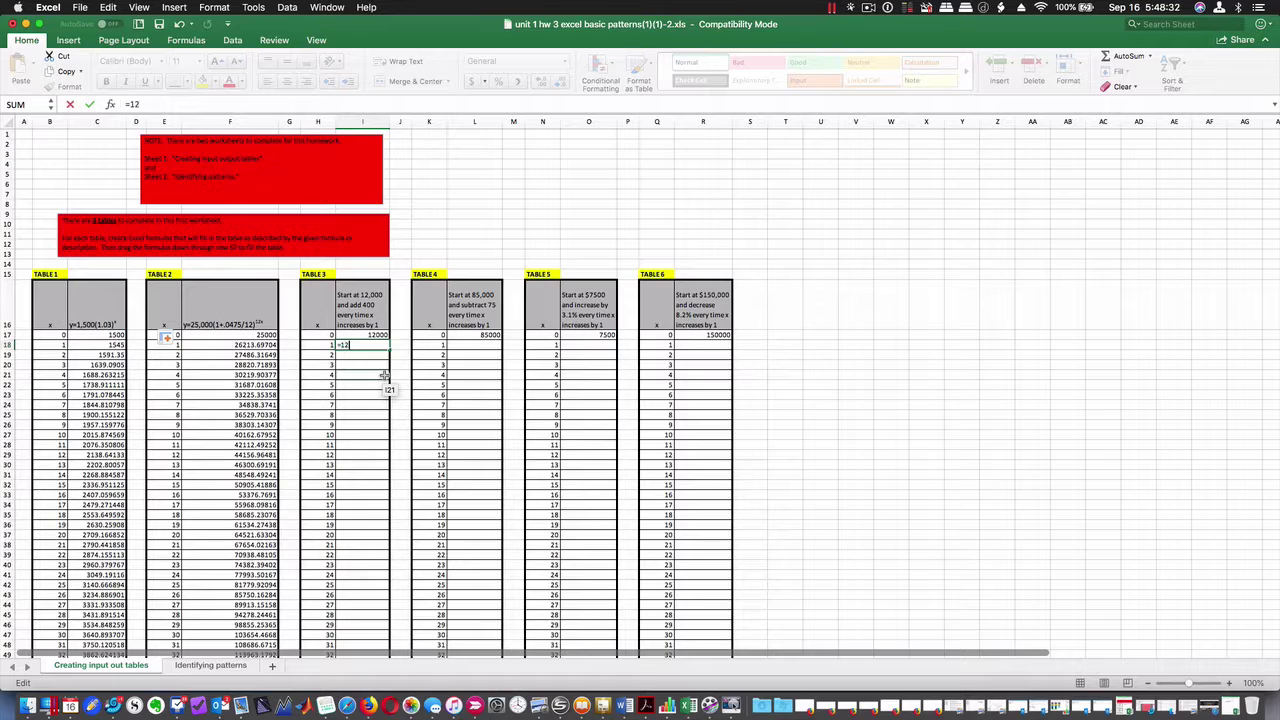
text(000+400)
key(Return)
key(Up)
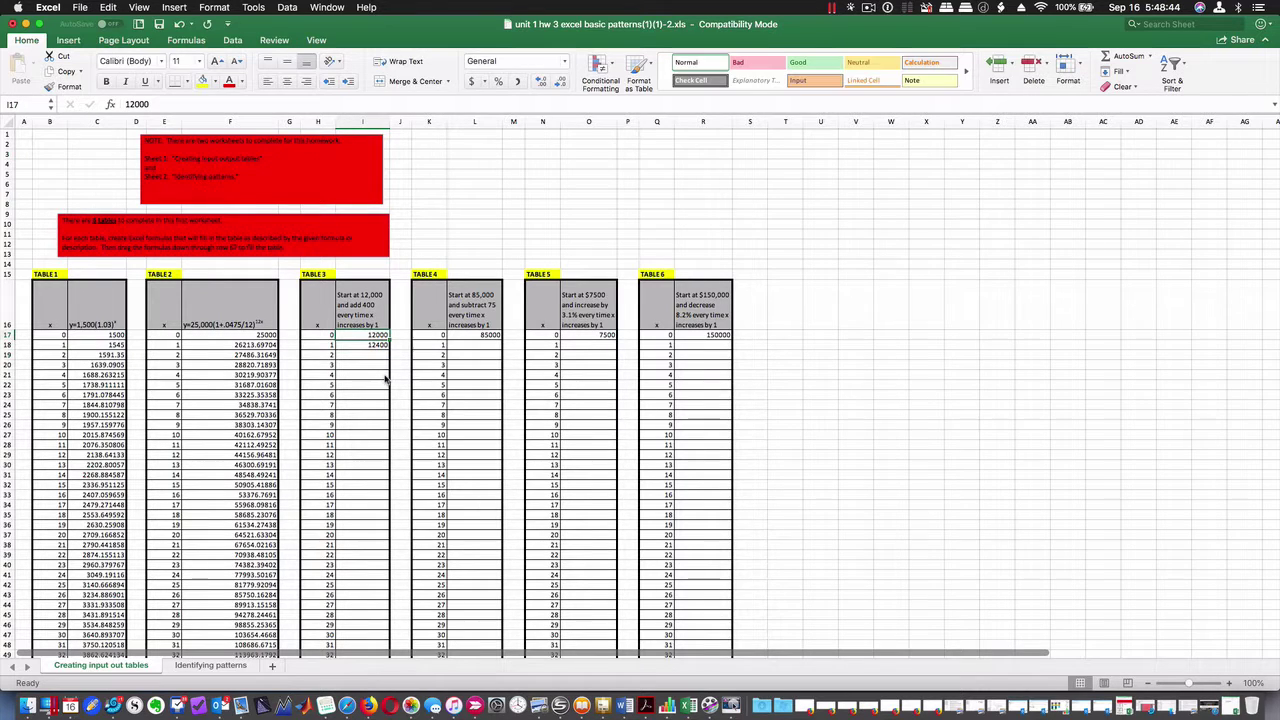
text(=12)
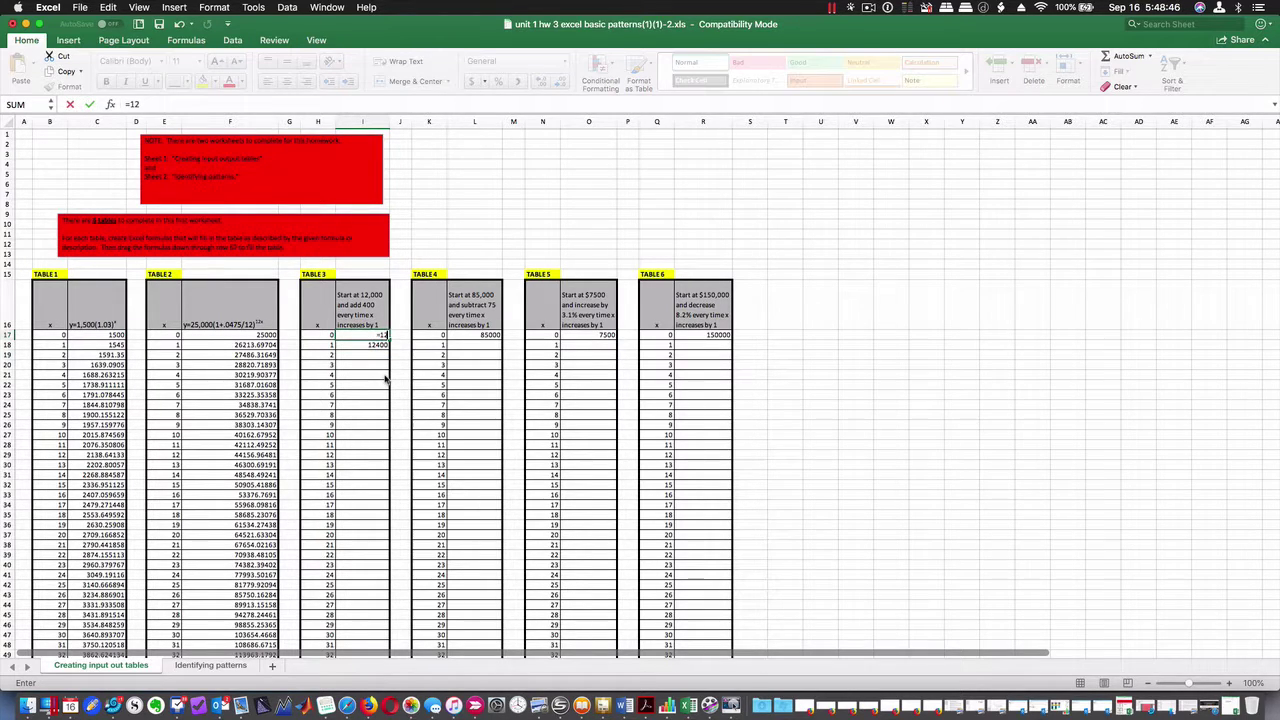
text(000+400)
key(BackSpace)
key(BackSpace)
key(BackSpace)
key(BackSpace)
key(Return)
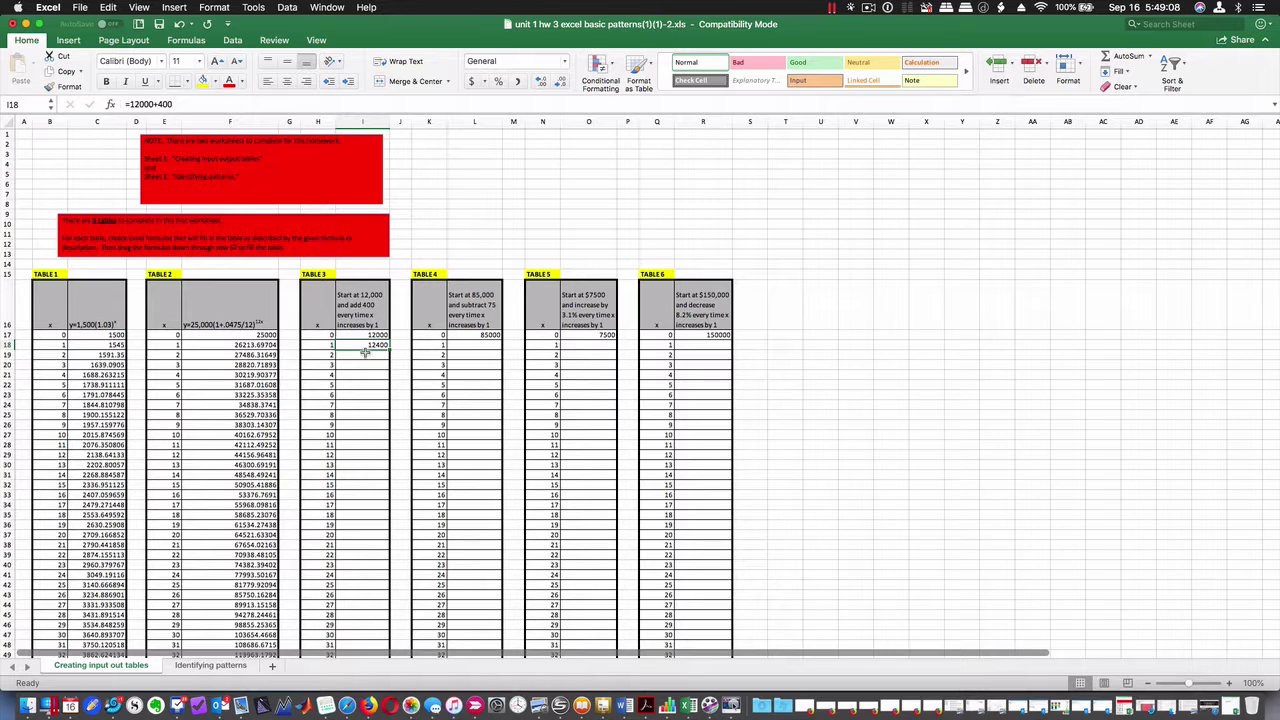
Rewrite I18 as =12000+400*H18, then undo it along with Table 2's fill.
click(172, 106)
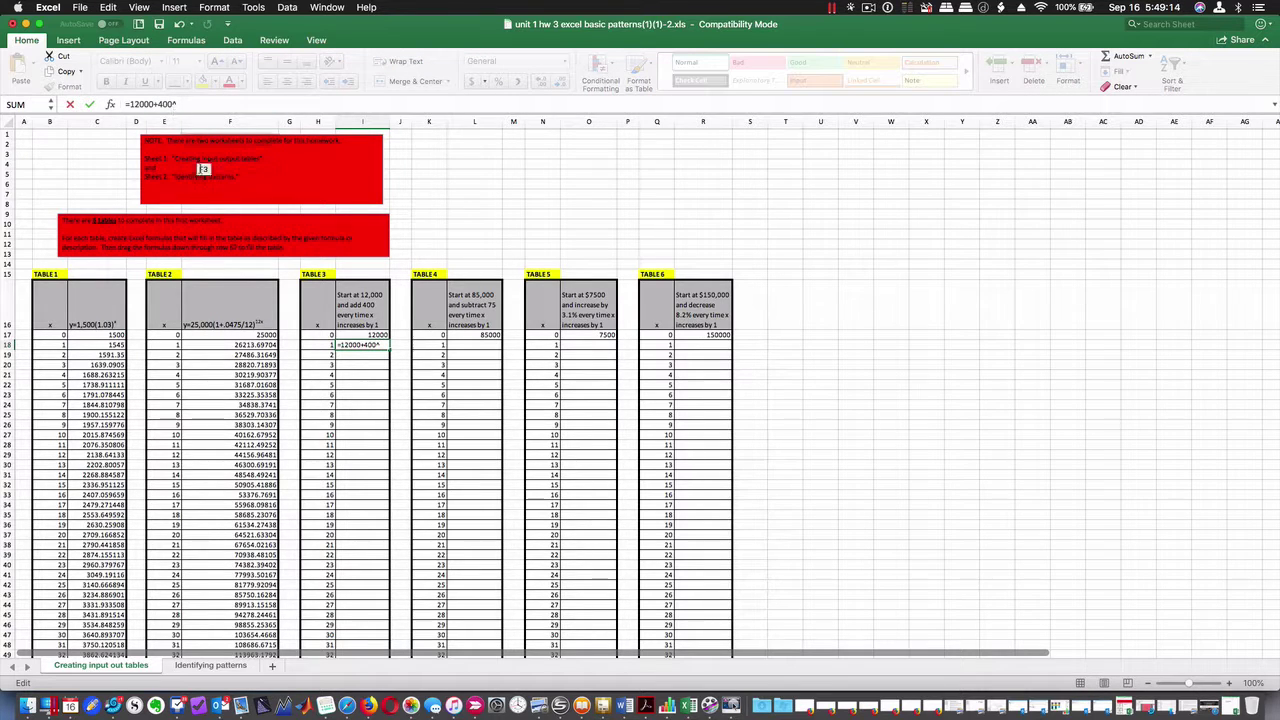
click(320, 344)
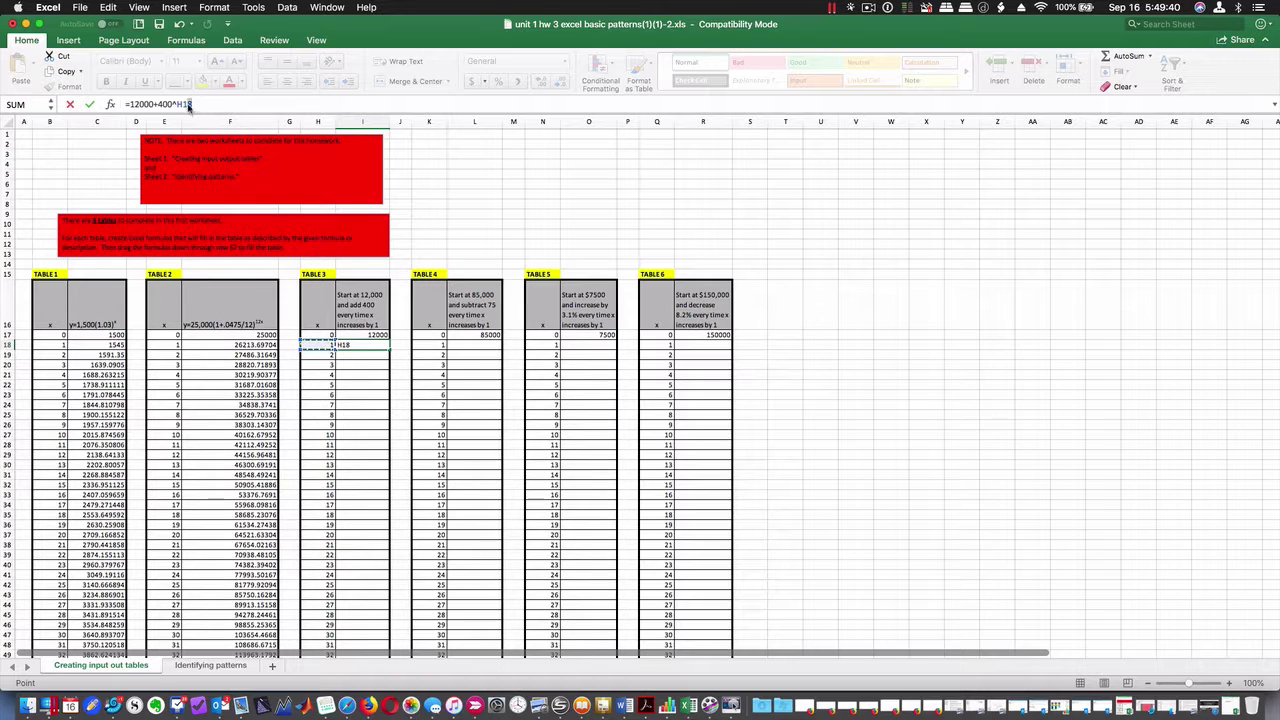
drag(188, 107, 172, 110)
key(BackSpace)
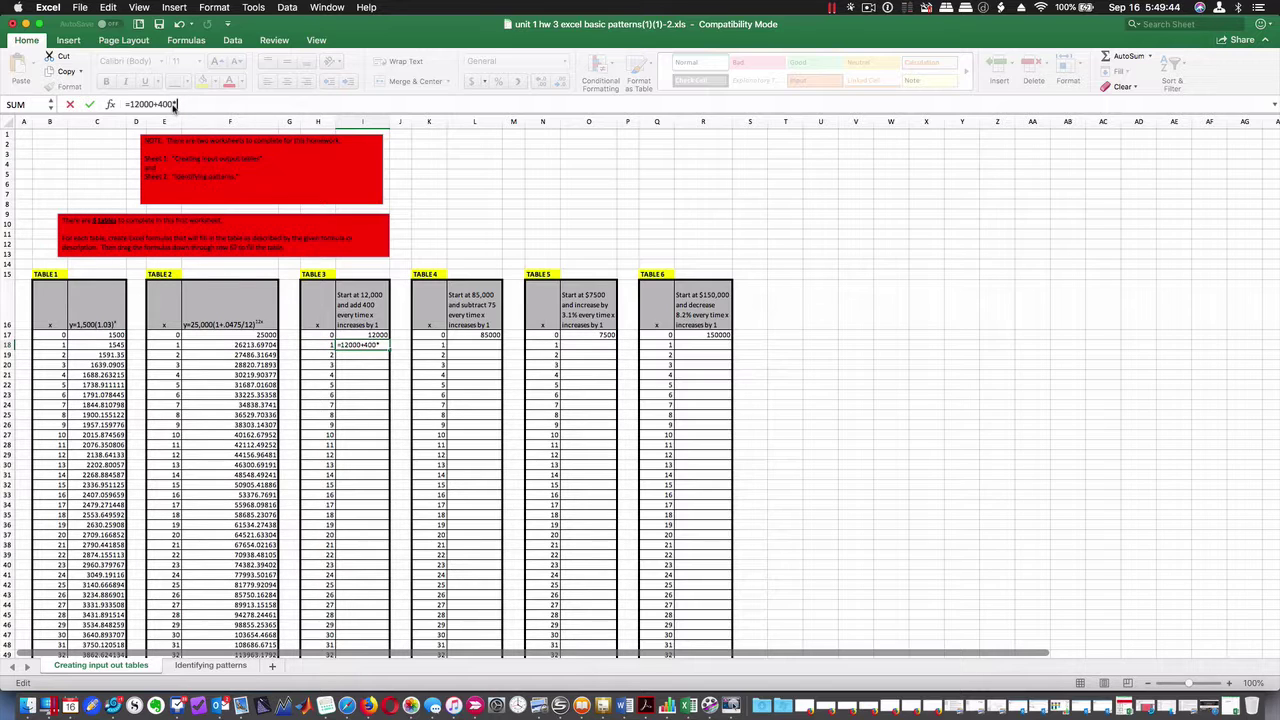
click(318, 344)
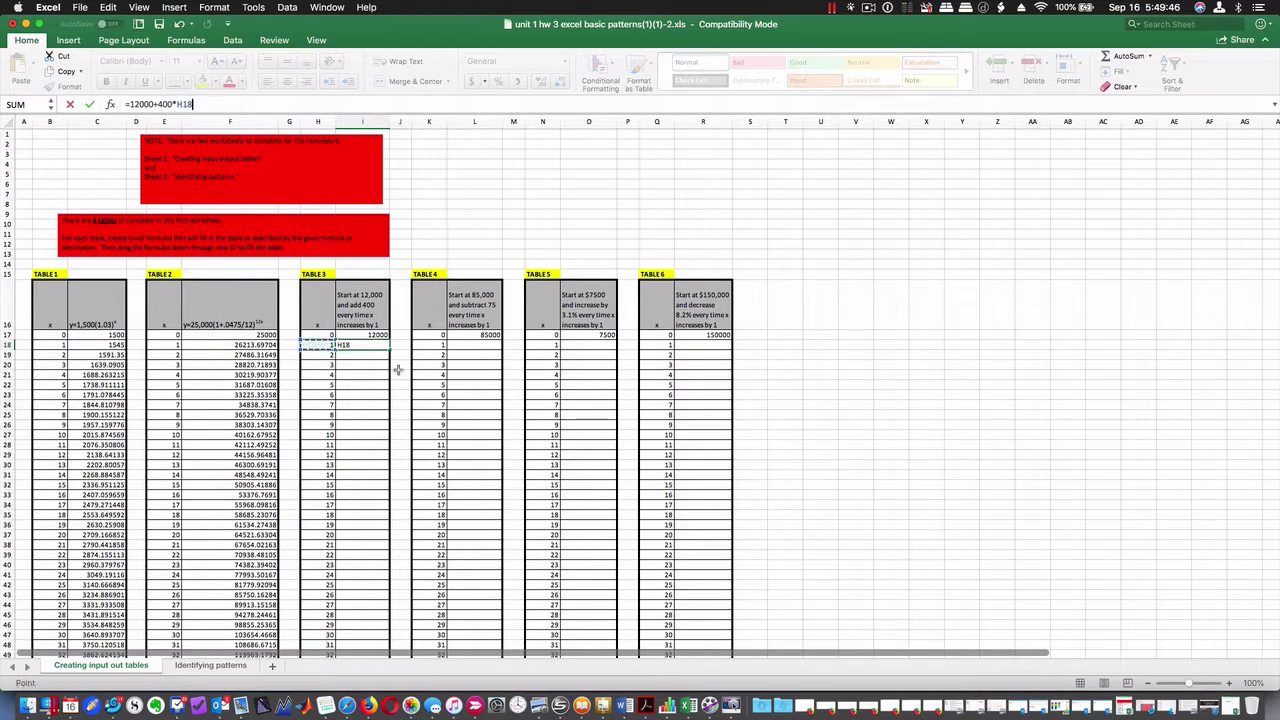
key(Return)
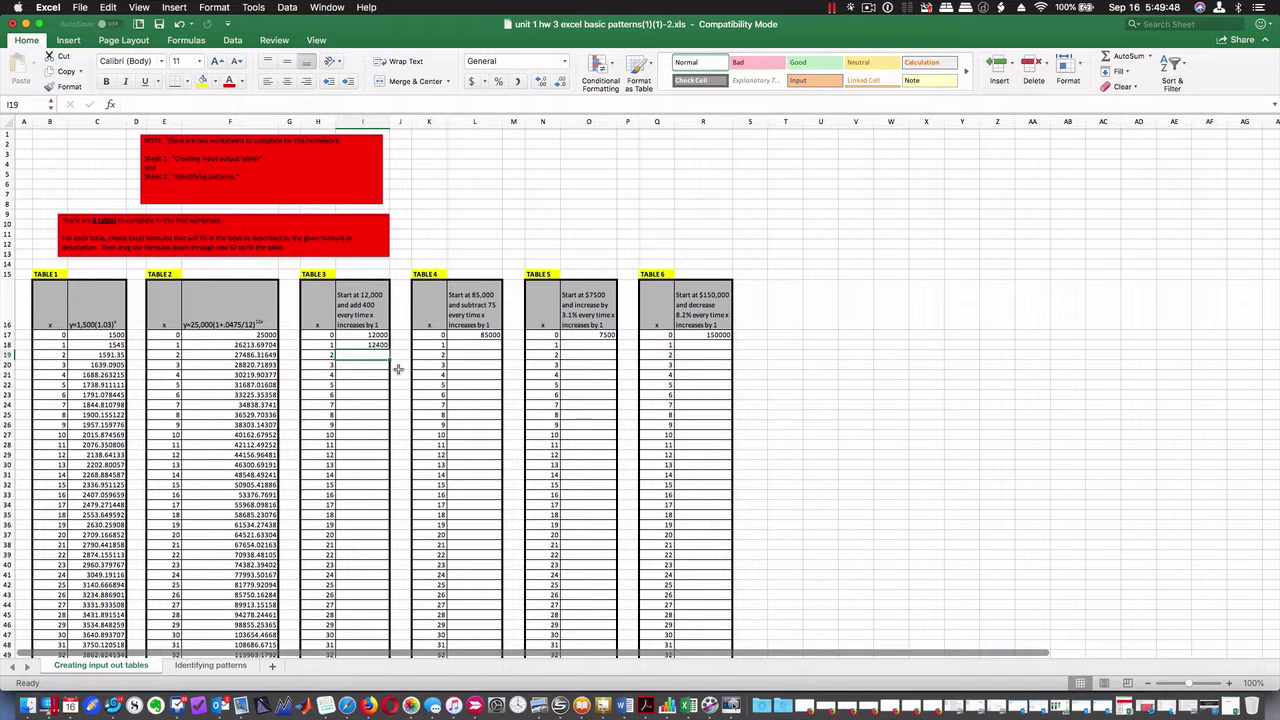
click(364, 346)
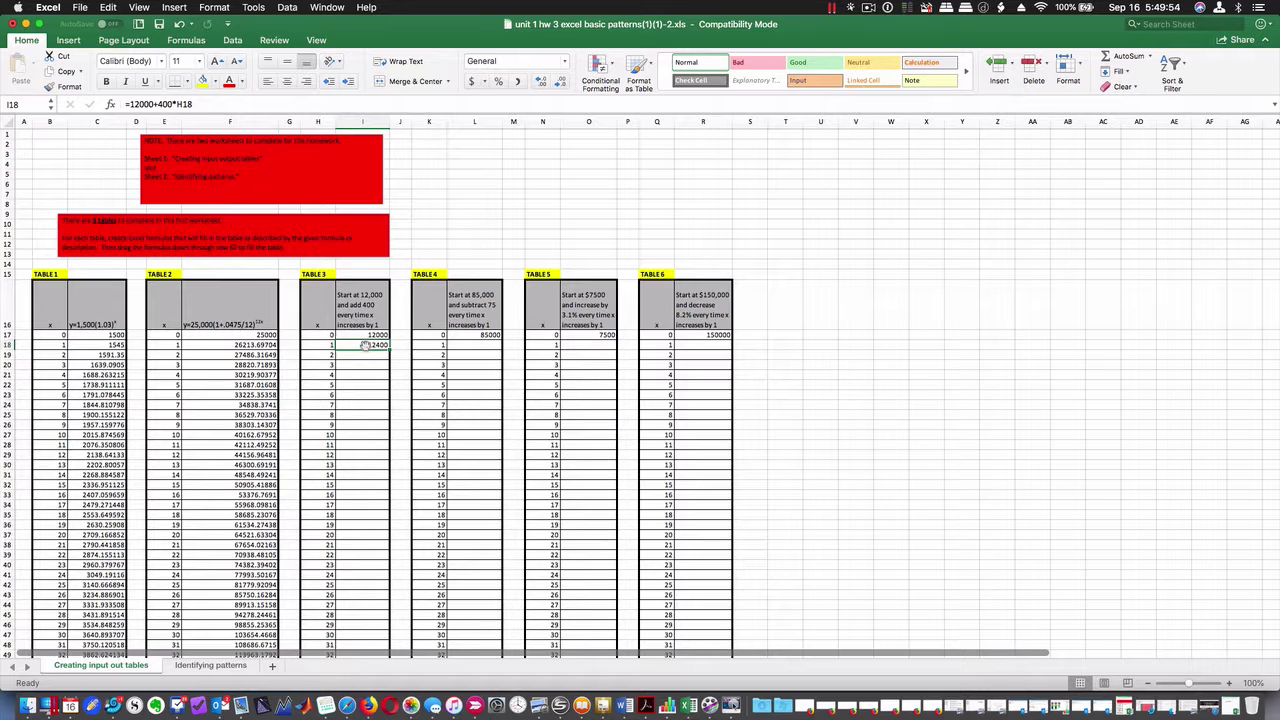
key(super+z)
key(super+z)
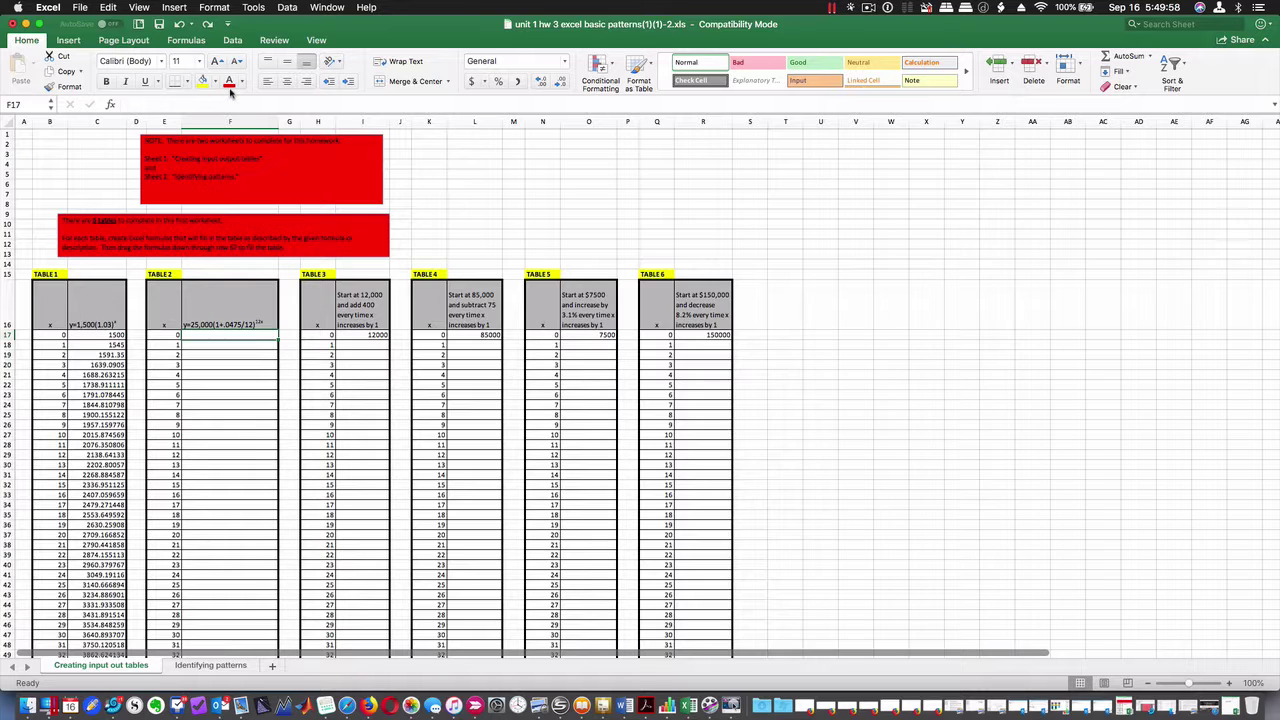
Redo Table 2's growth fill and look over cells I17 through I20.
key(super+y)
key(super+y)
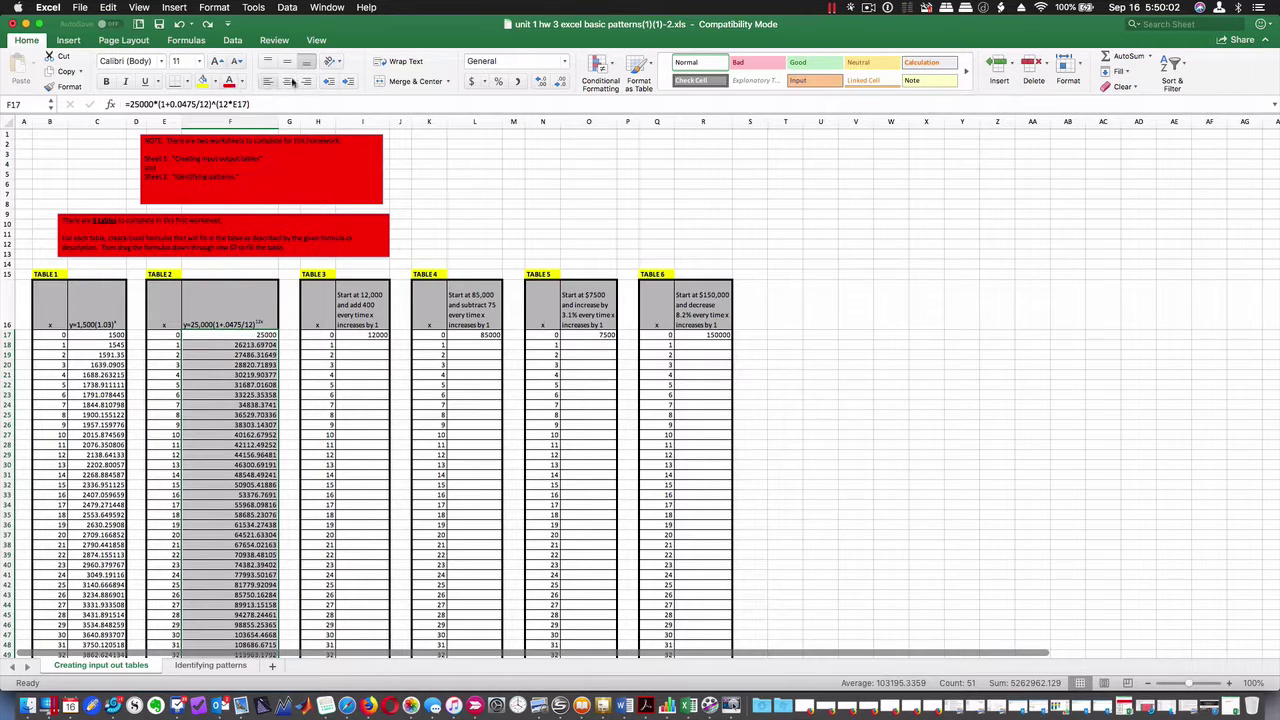
click(358, 338)
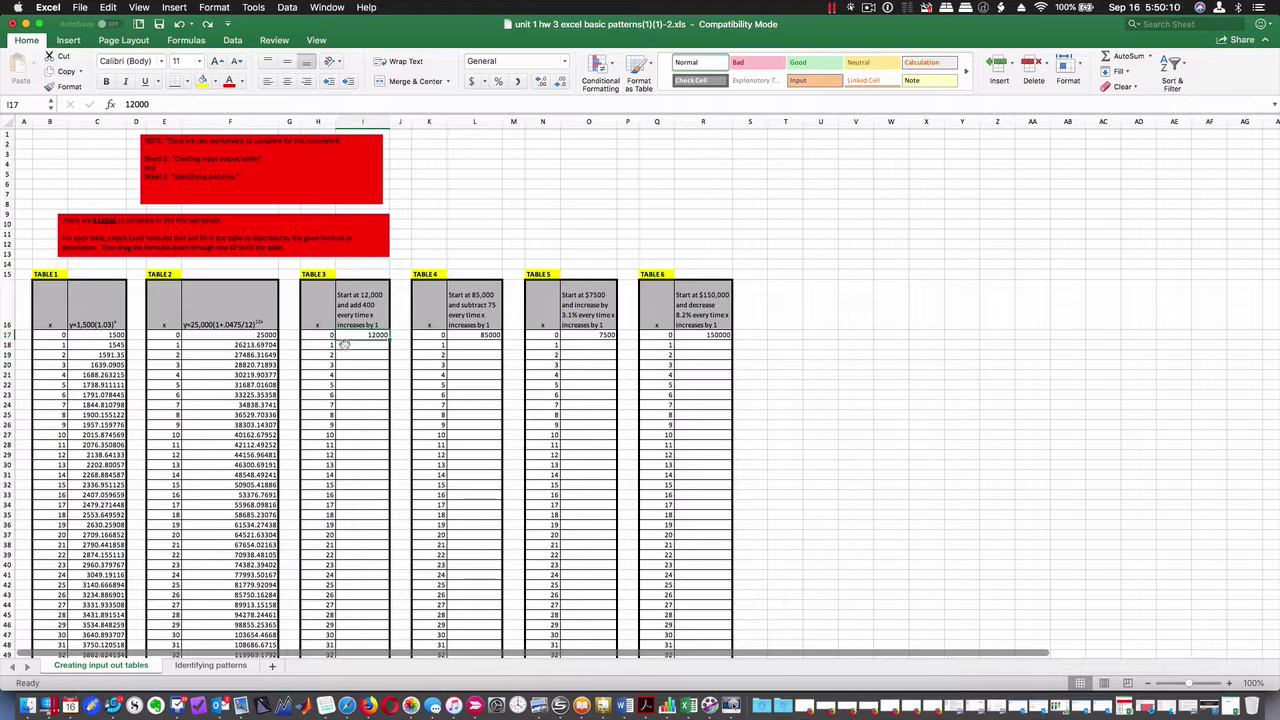
click(358, 343)
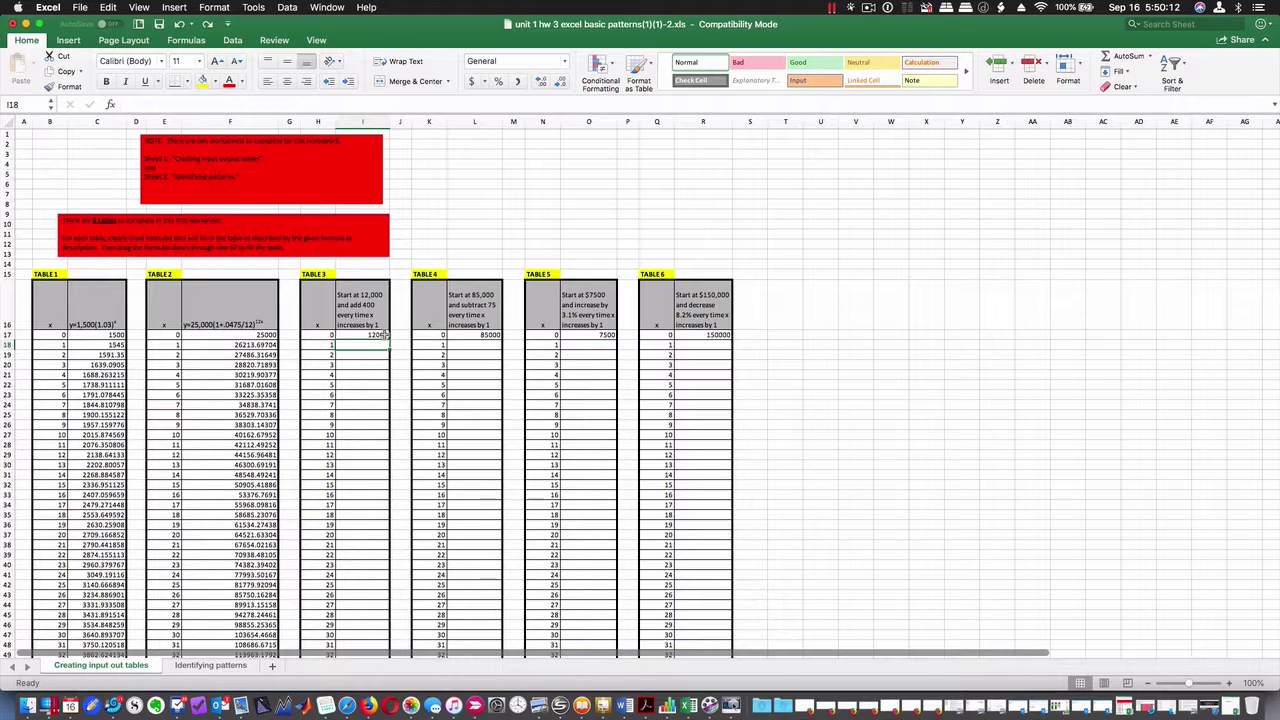
click(350, 355)
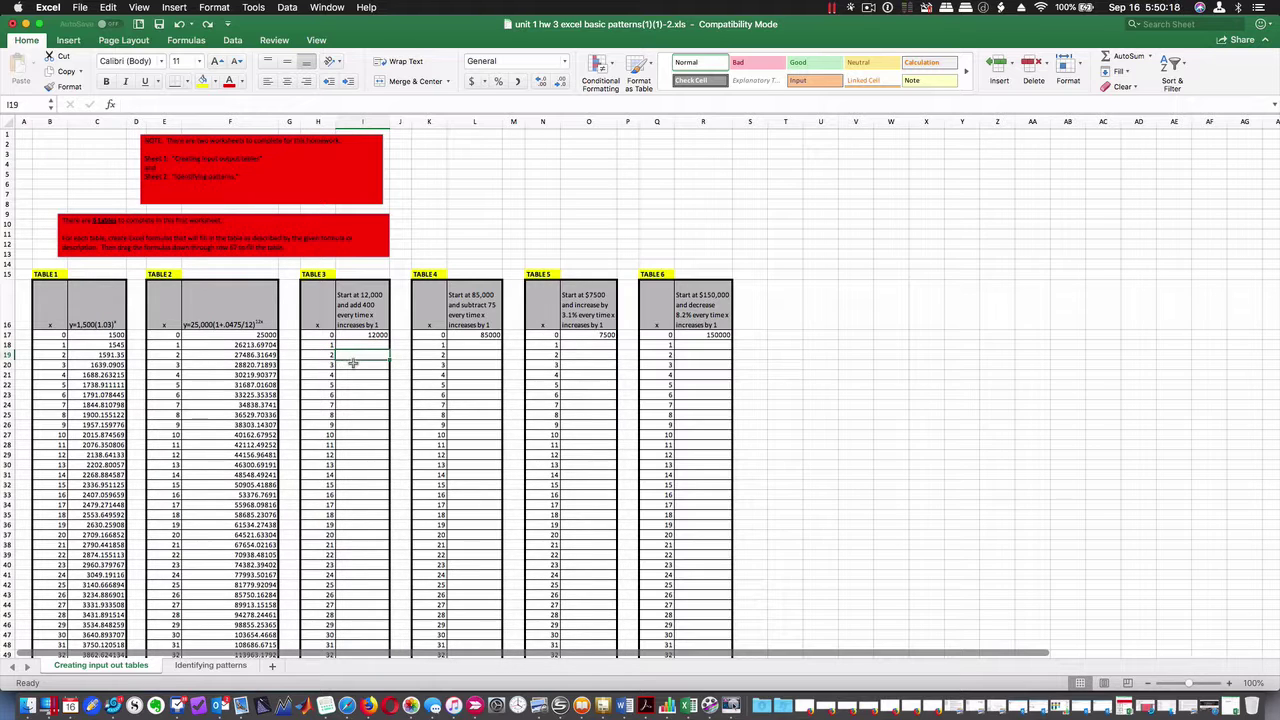
click(353, 365)
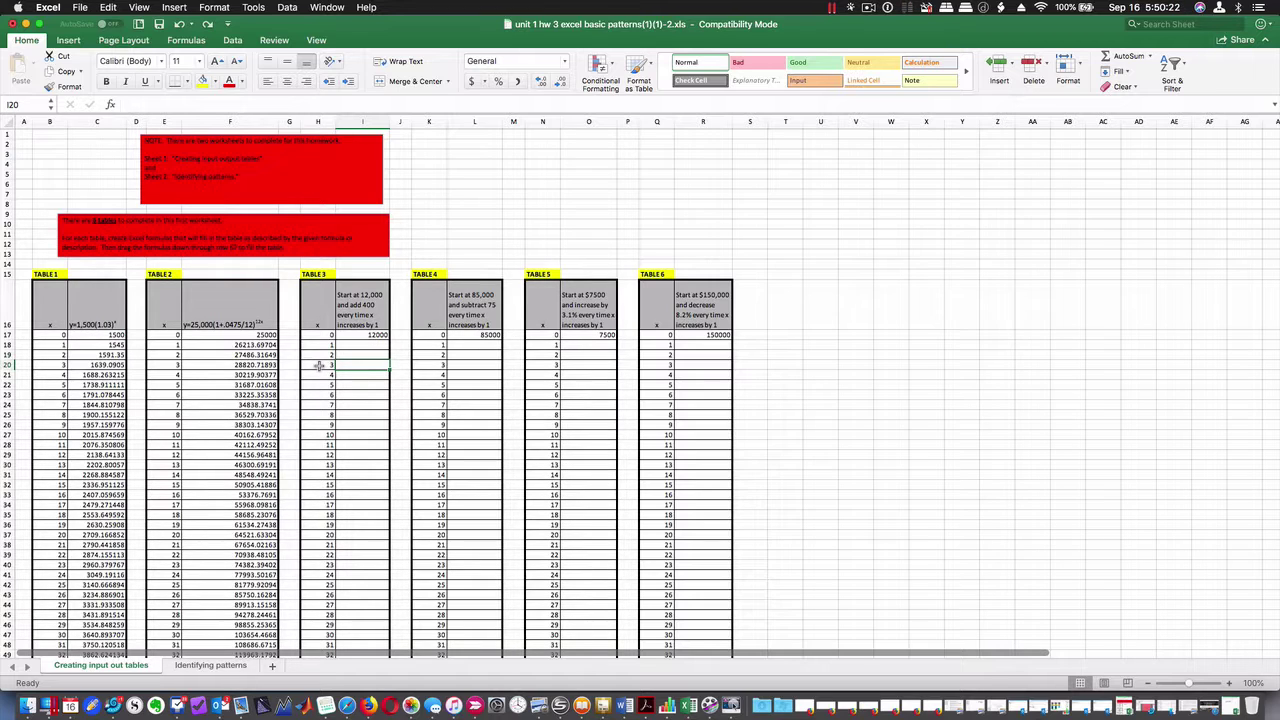
Enter =12000+400*H18 in I18 and fill it down column I to x = 23.
click(369, 347)
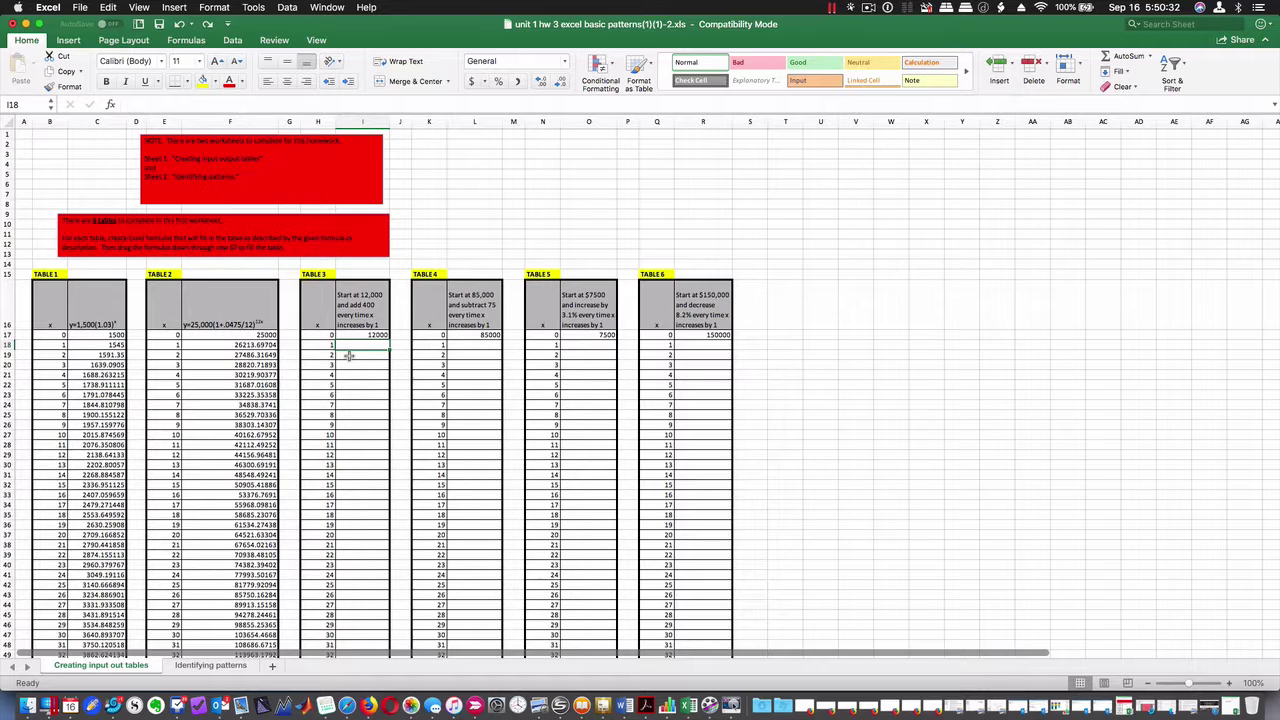
text(=12000)
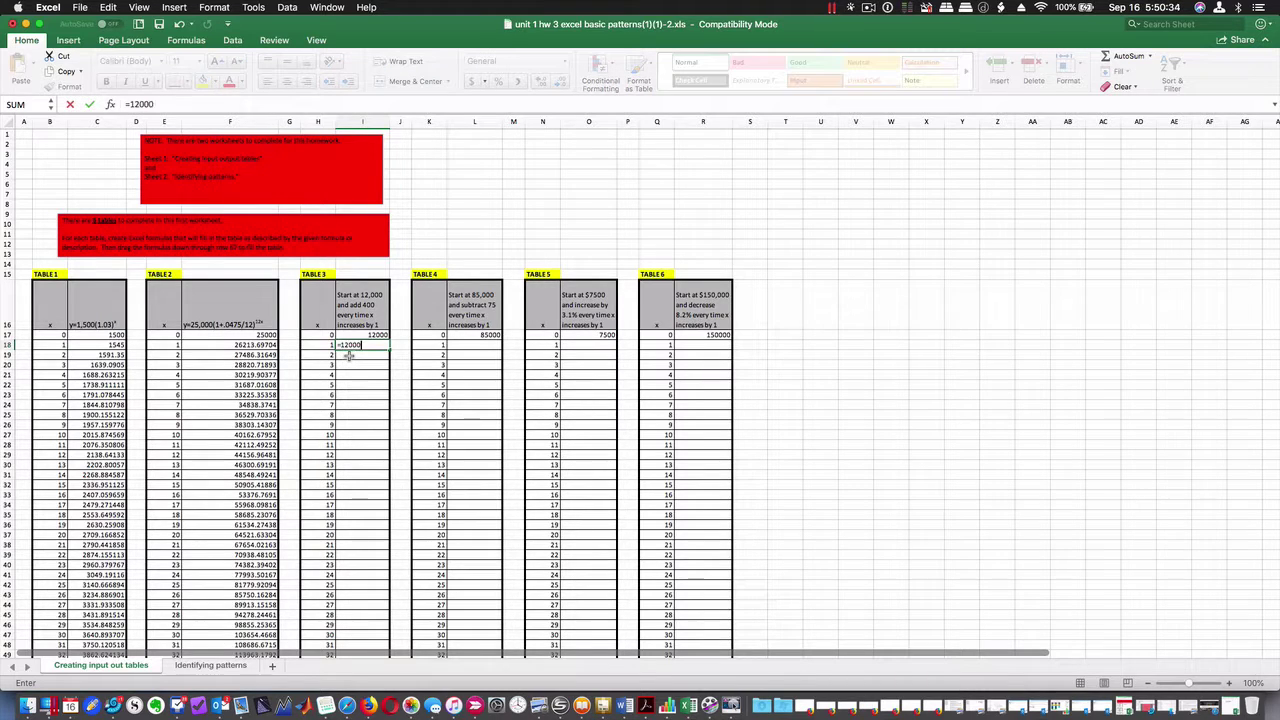
text(+400*)
click(318, 344)
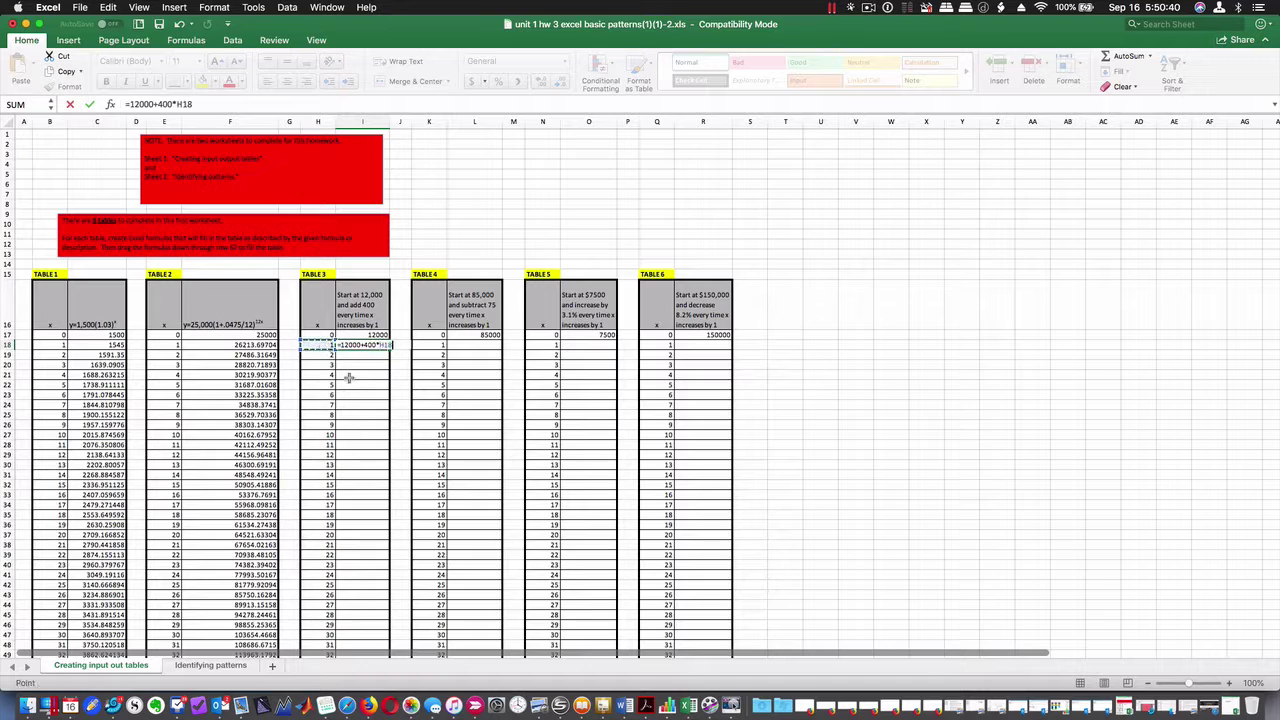
key(Return)
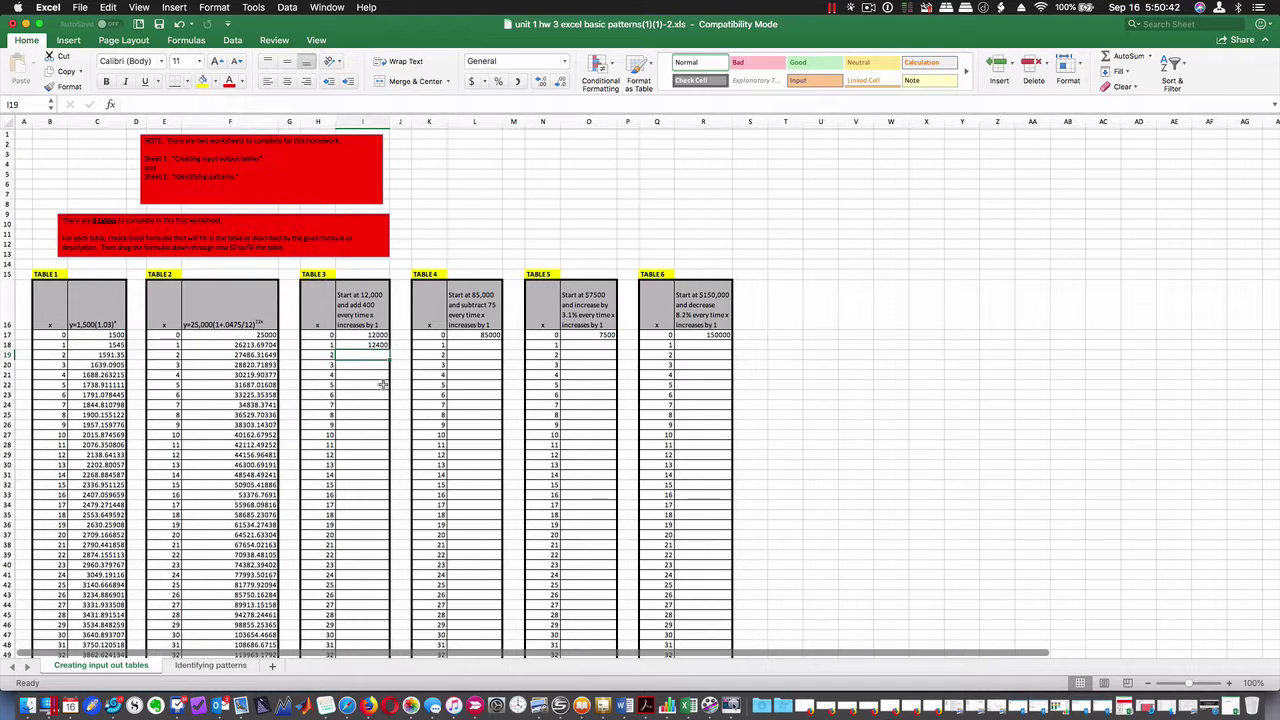
click(358, 346)
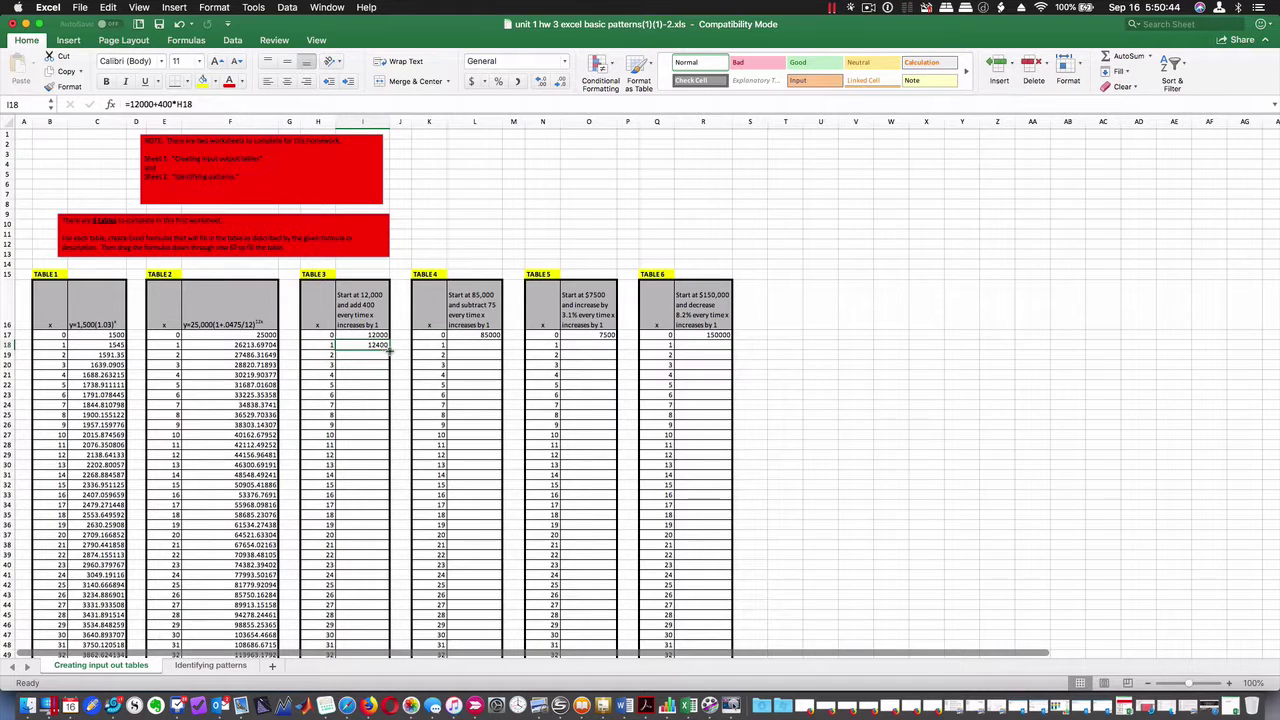
drag(390, 350, 410, 572)
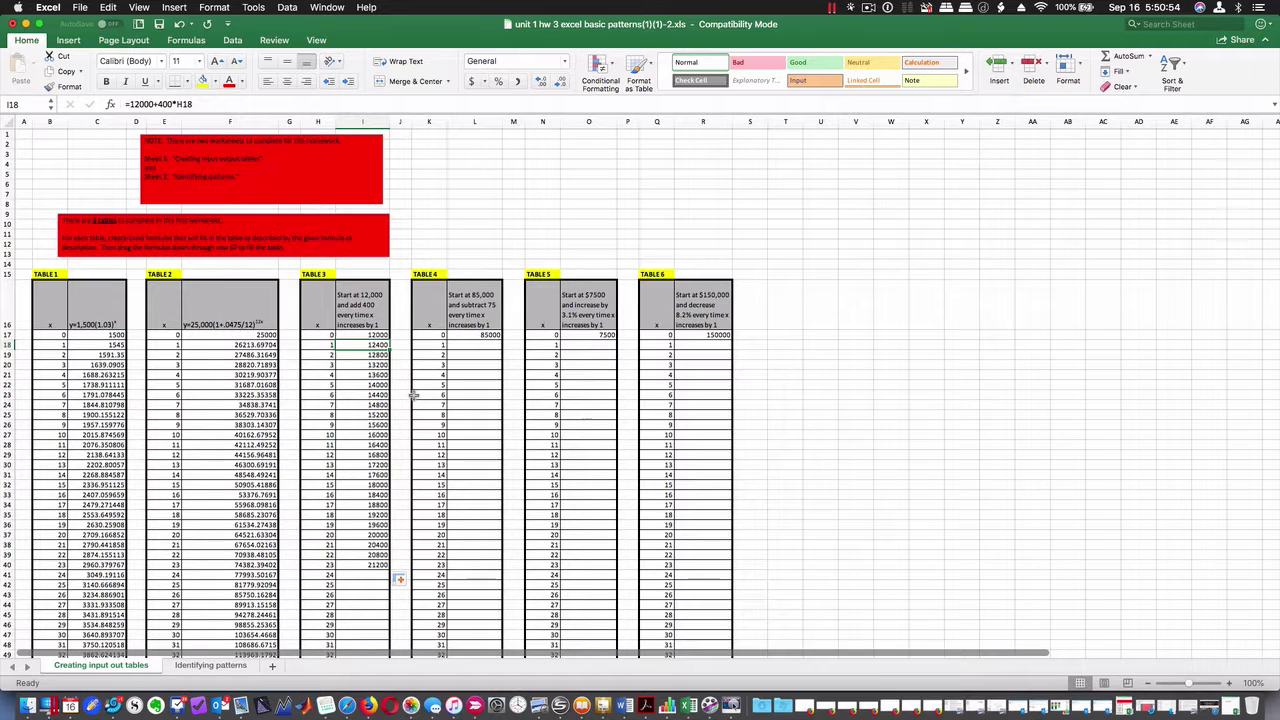
Replace I18's formula with =I17+400.
text(=)
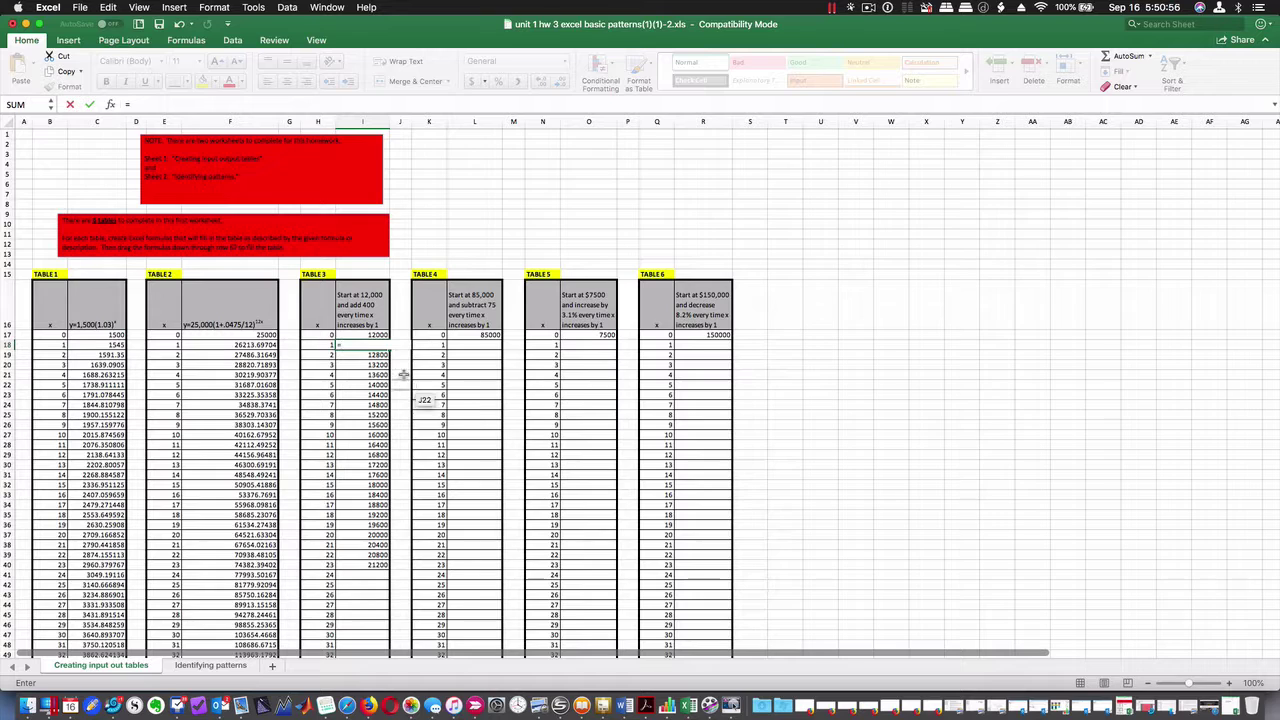
click(370, 336)
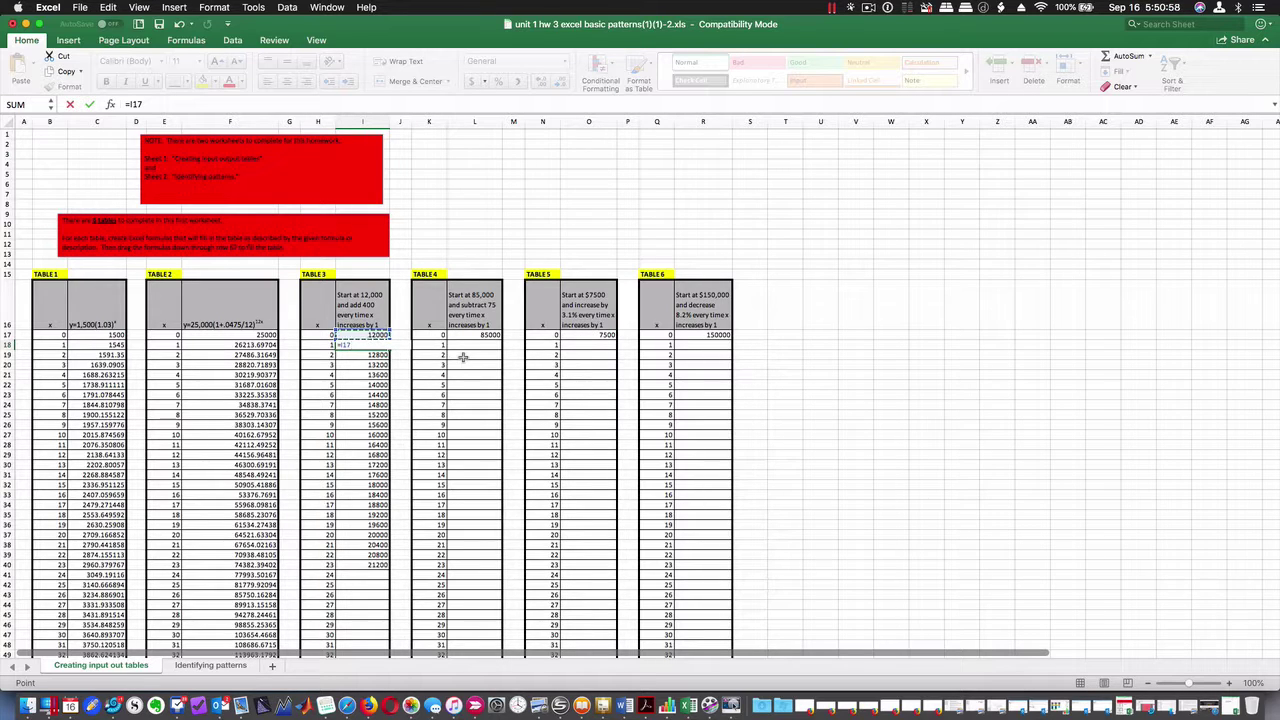
text(+400)
key(Return)
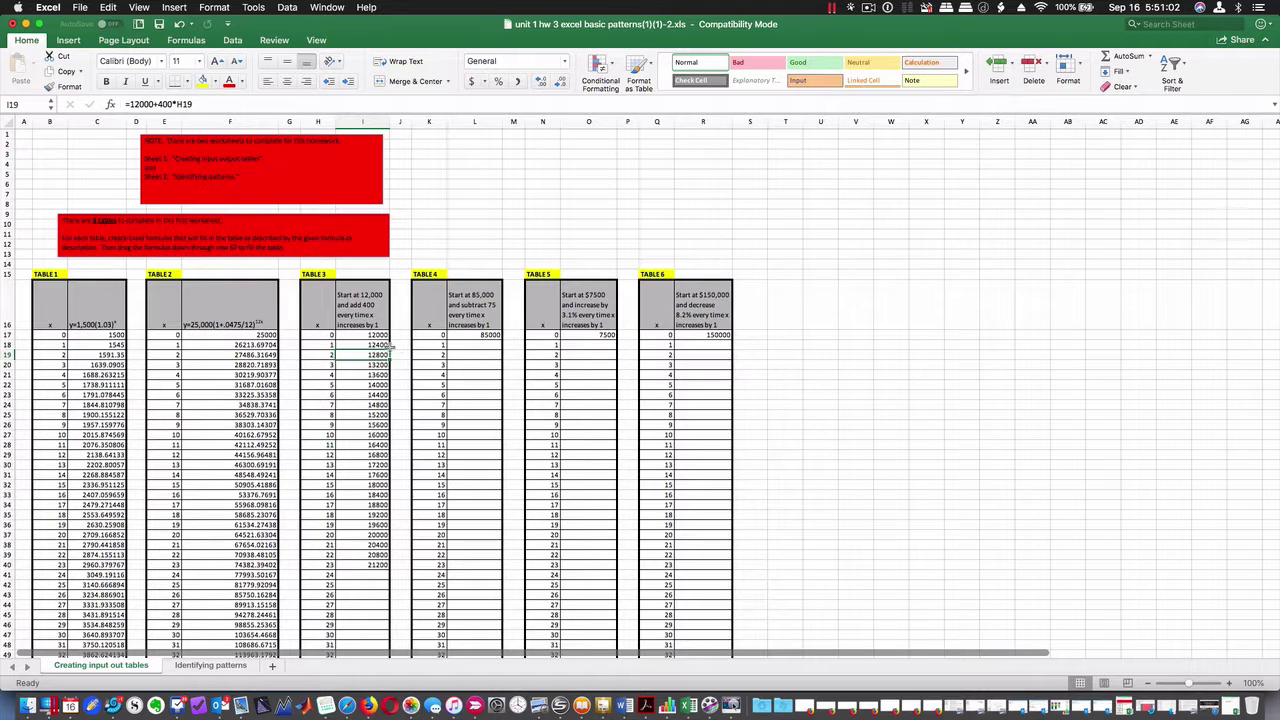
Fill =I17+400 down column I through x = 50, reaching 32000.
click(377, 345)
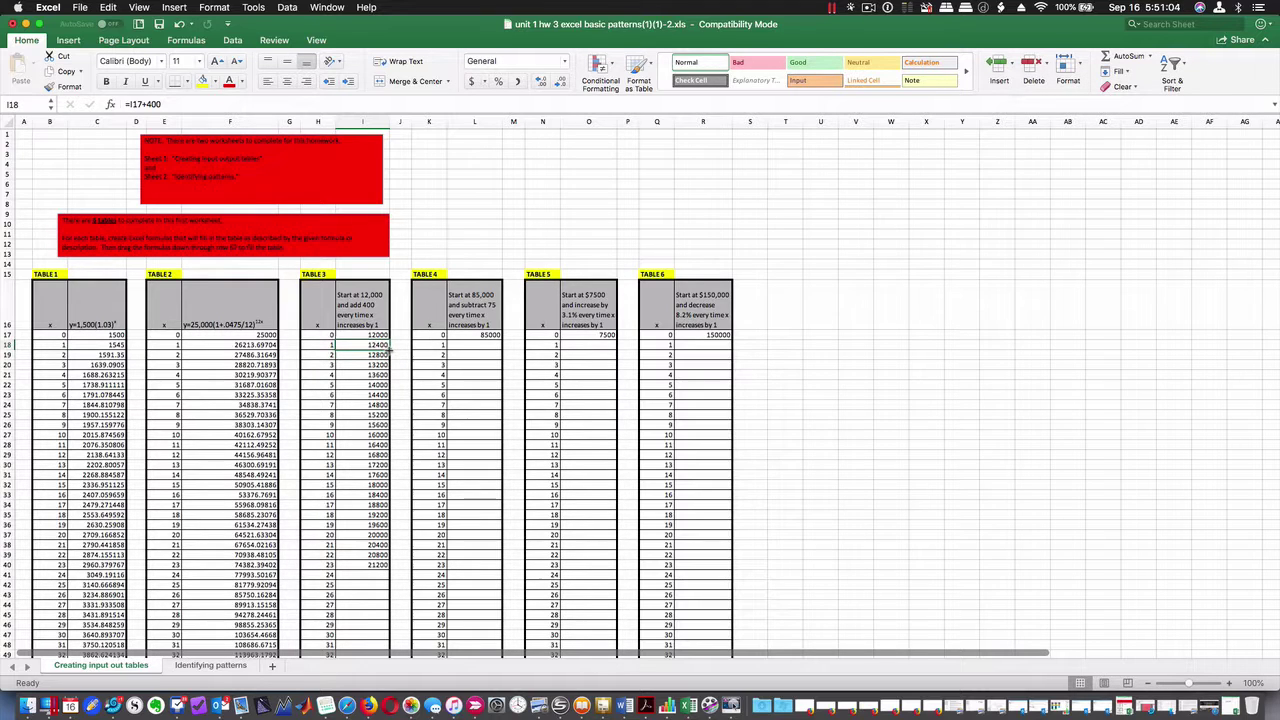
drag(386, 350, 390, 568)
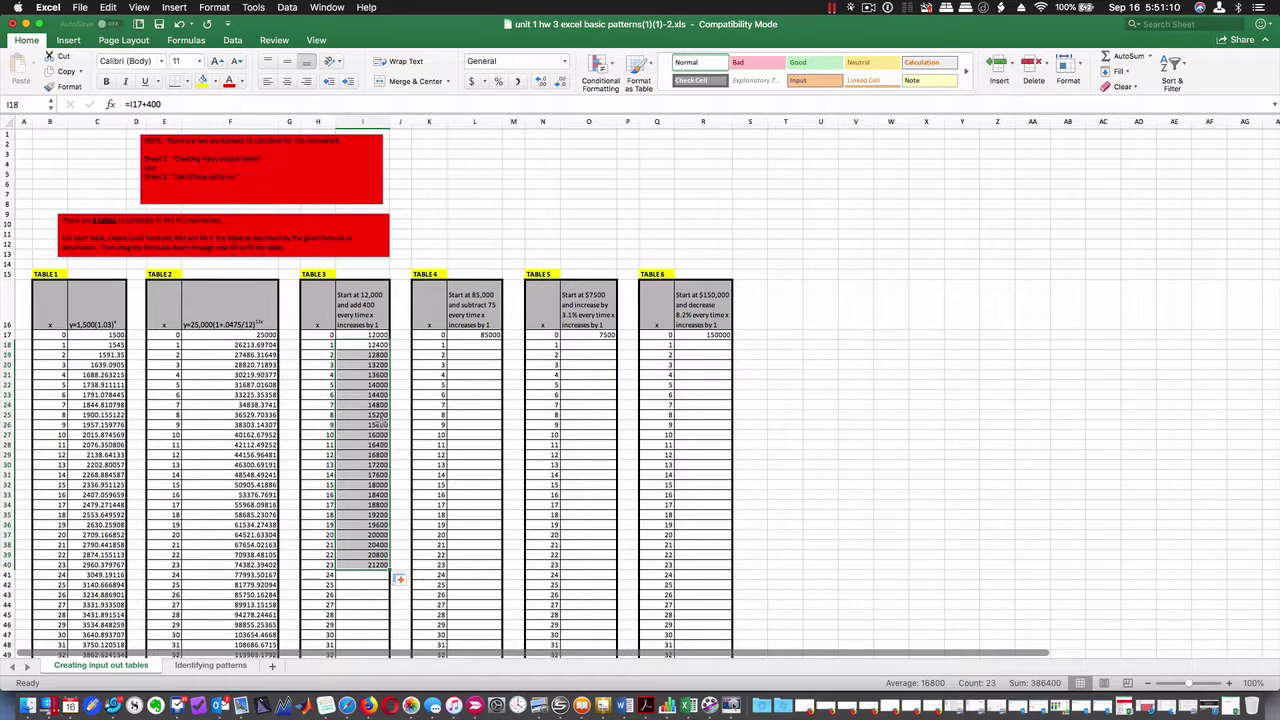
key(shift+BackSpace)
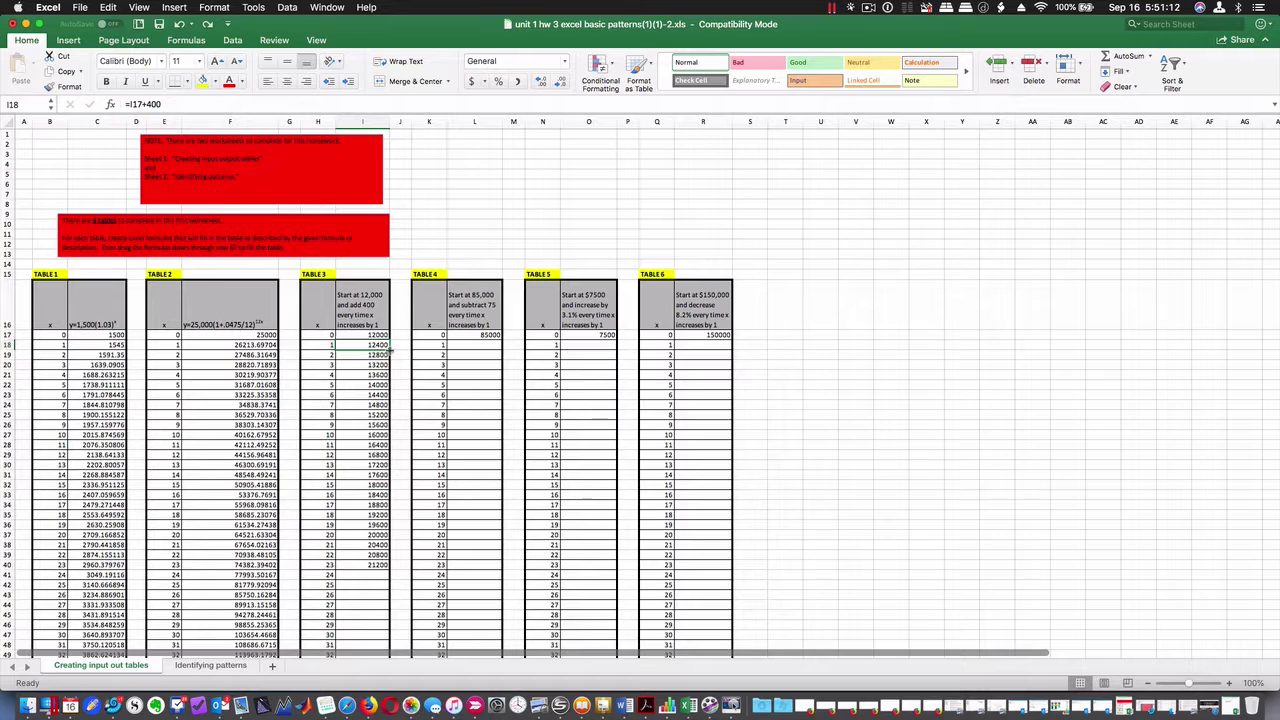
drag(388, 350, 398, 572)
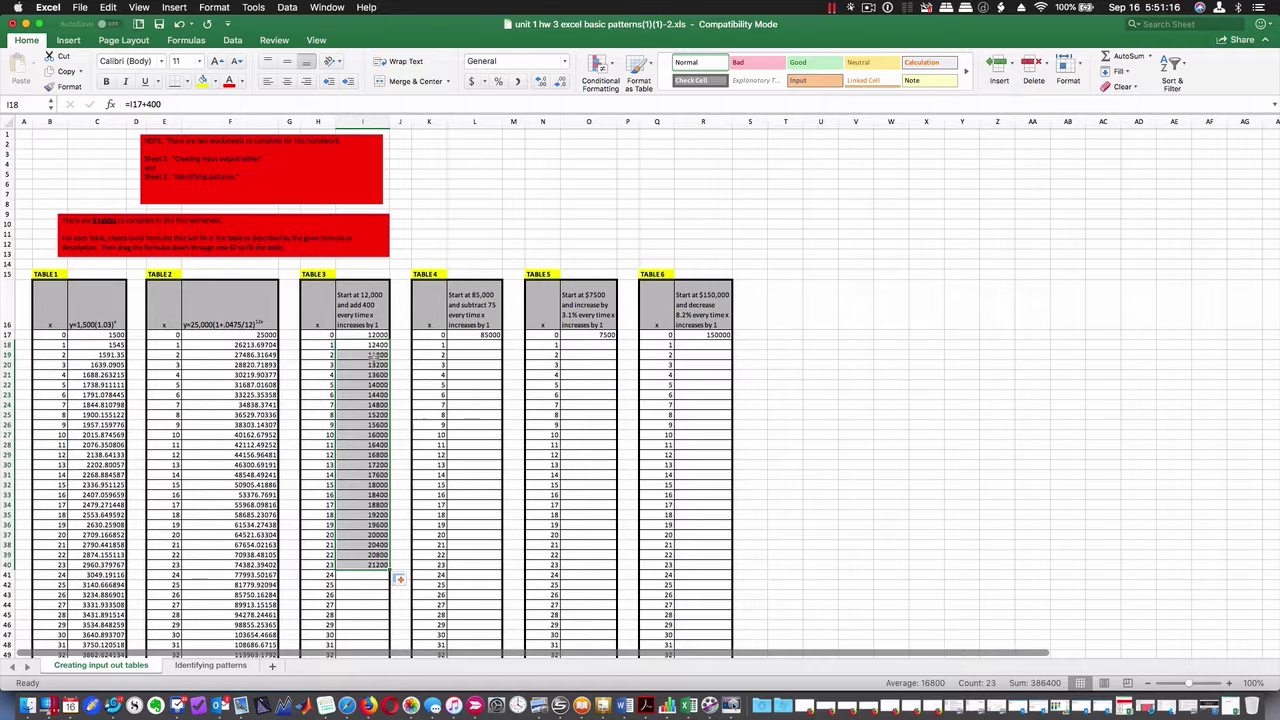
click(370, 345)
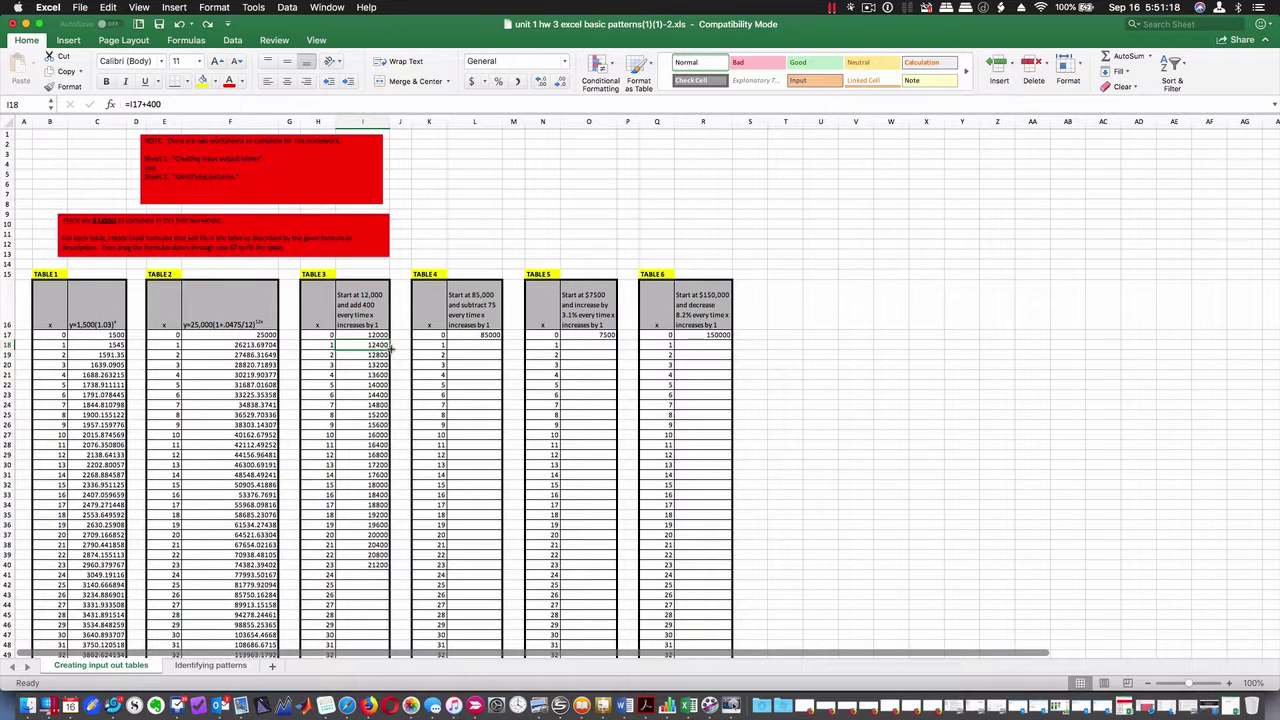
drag(390, 350, 388, 604)
mouse_move(389, 605)
mouse_down()
mouse_move(388, 565)
mouse_move(388, 597)
mouse_up()
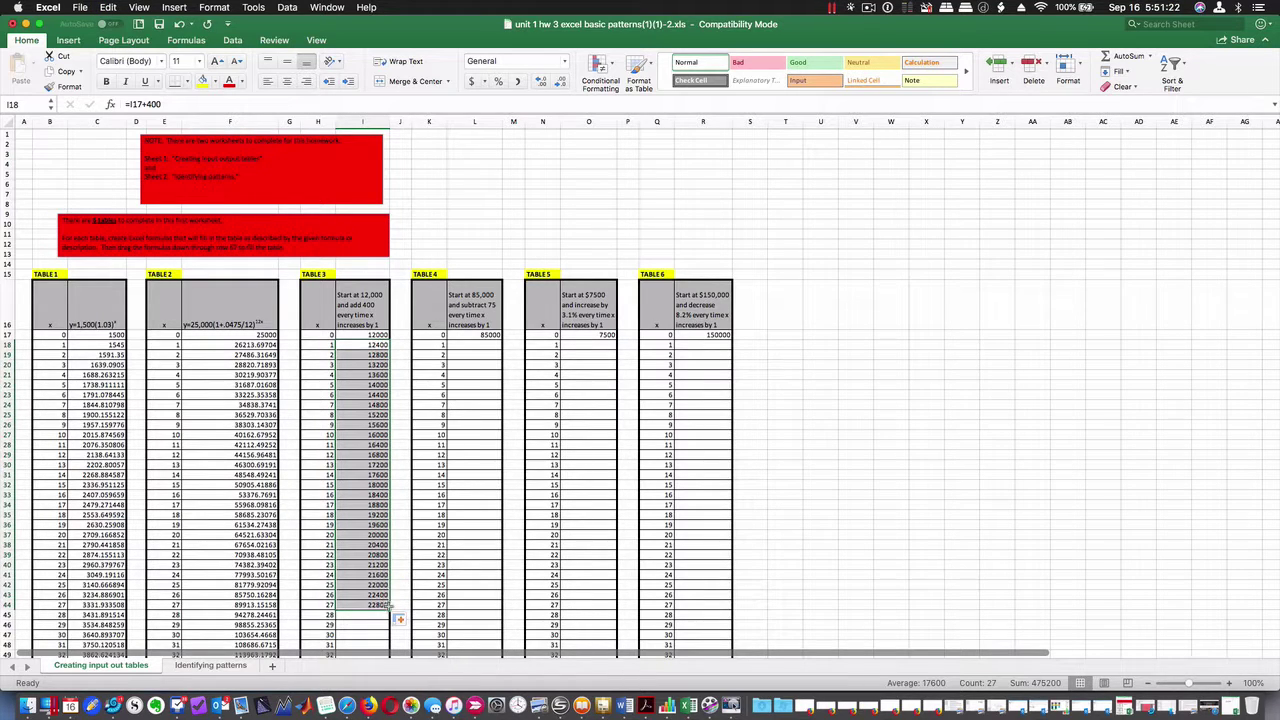
click(368, 356)
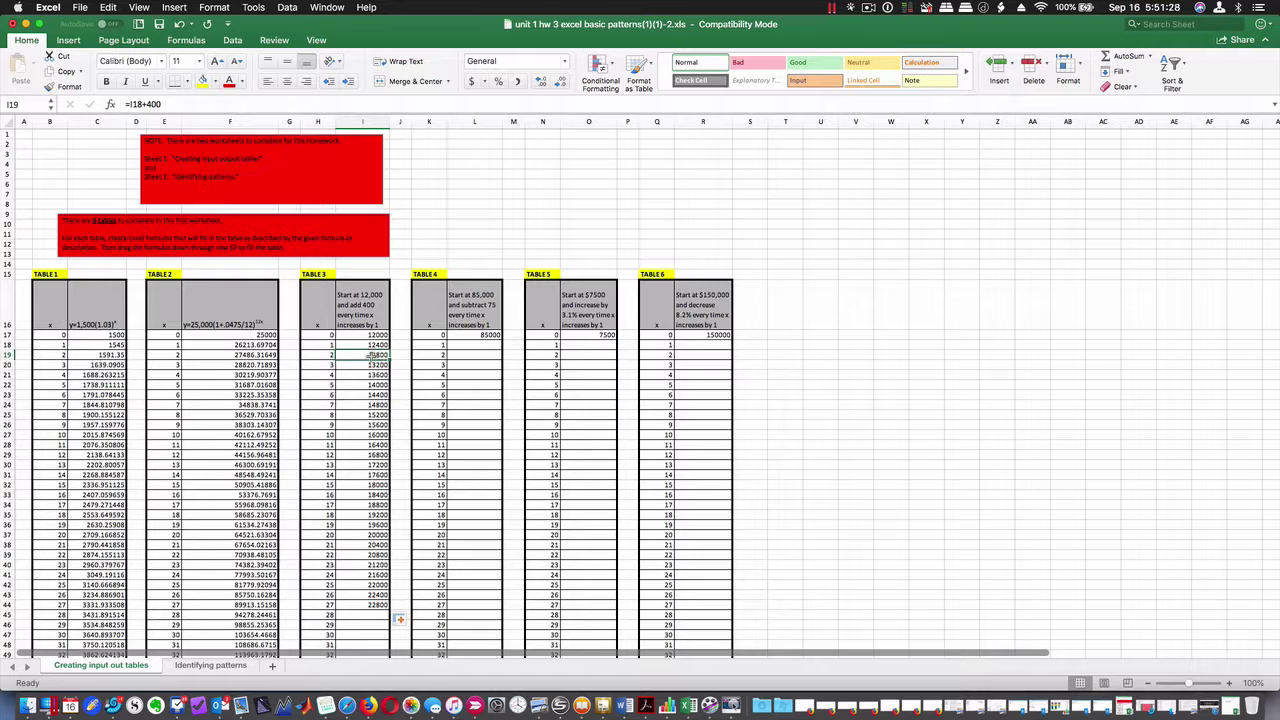
click(369, 345)
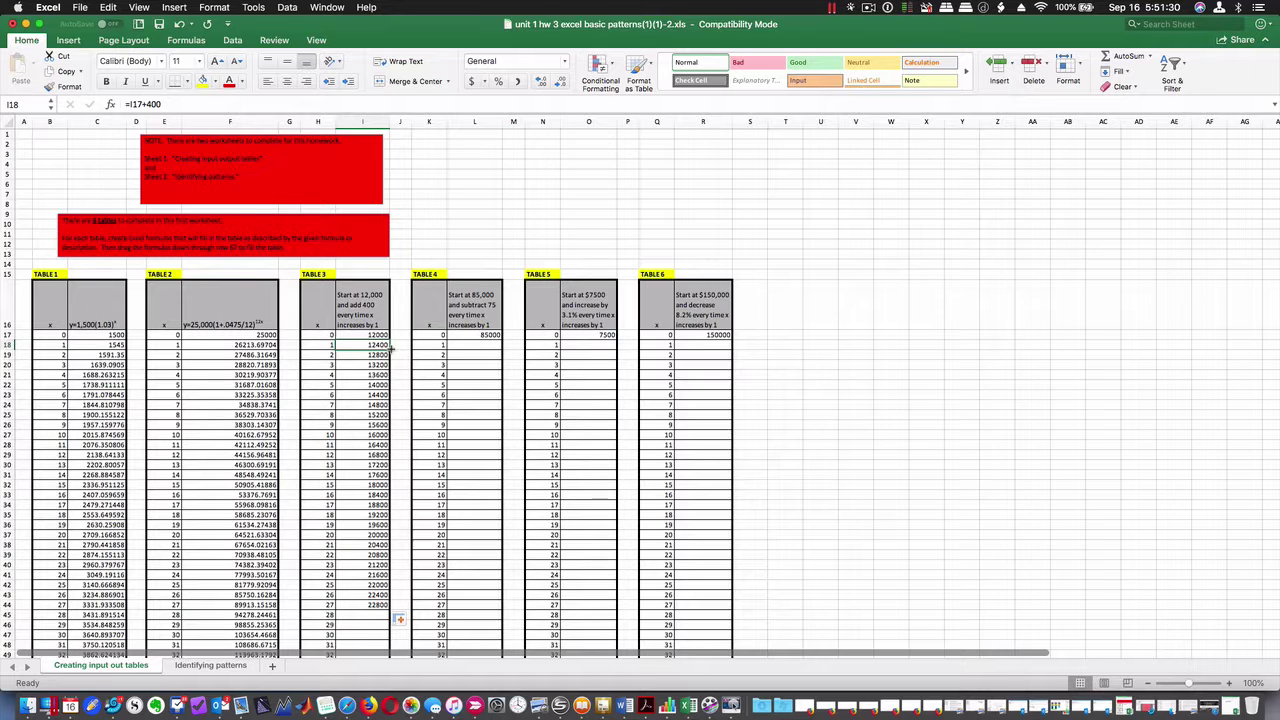
drag(393, 352, 385, 600)
scroll(491, 325, up, 6)
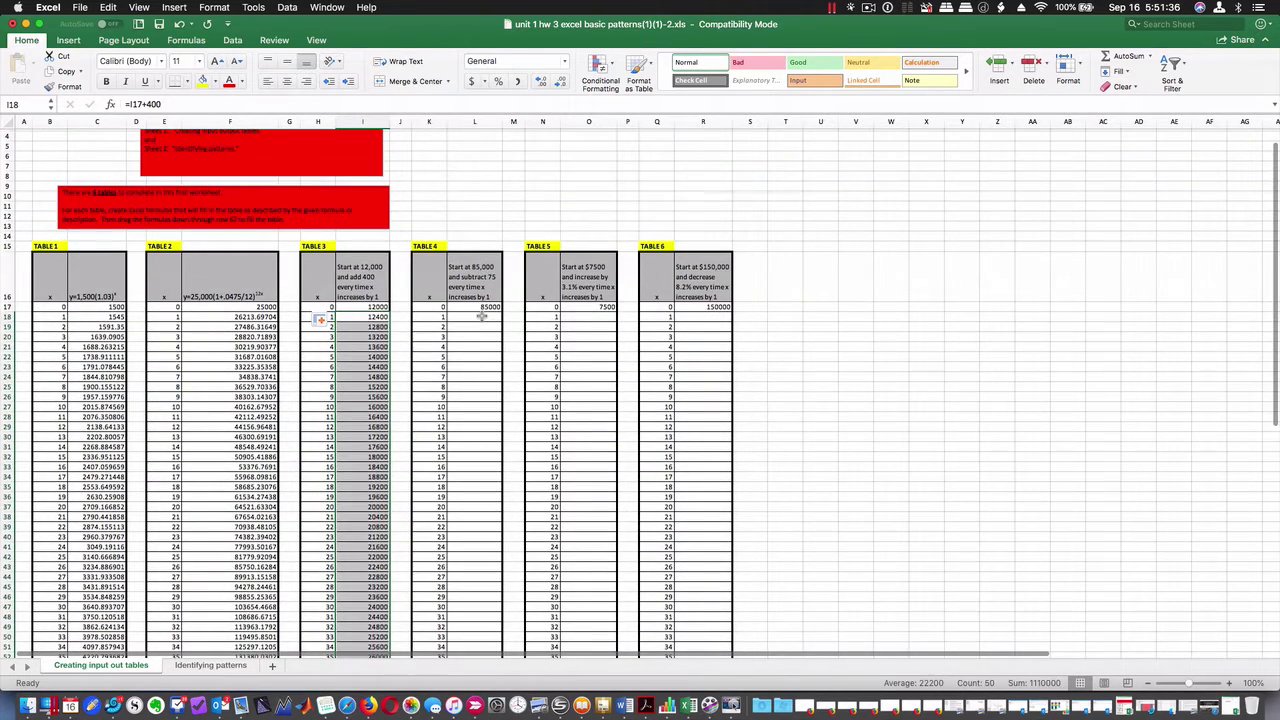
Enter =L17+75*K18 in L18 below the starting 85000, giving 85075.
click(486, 316)
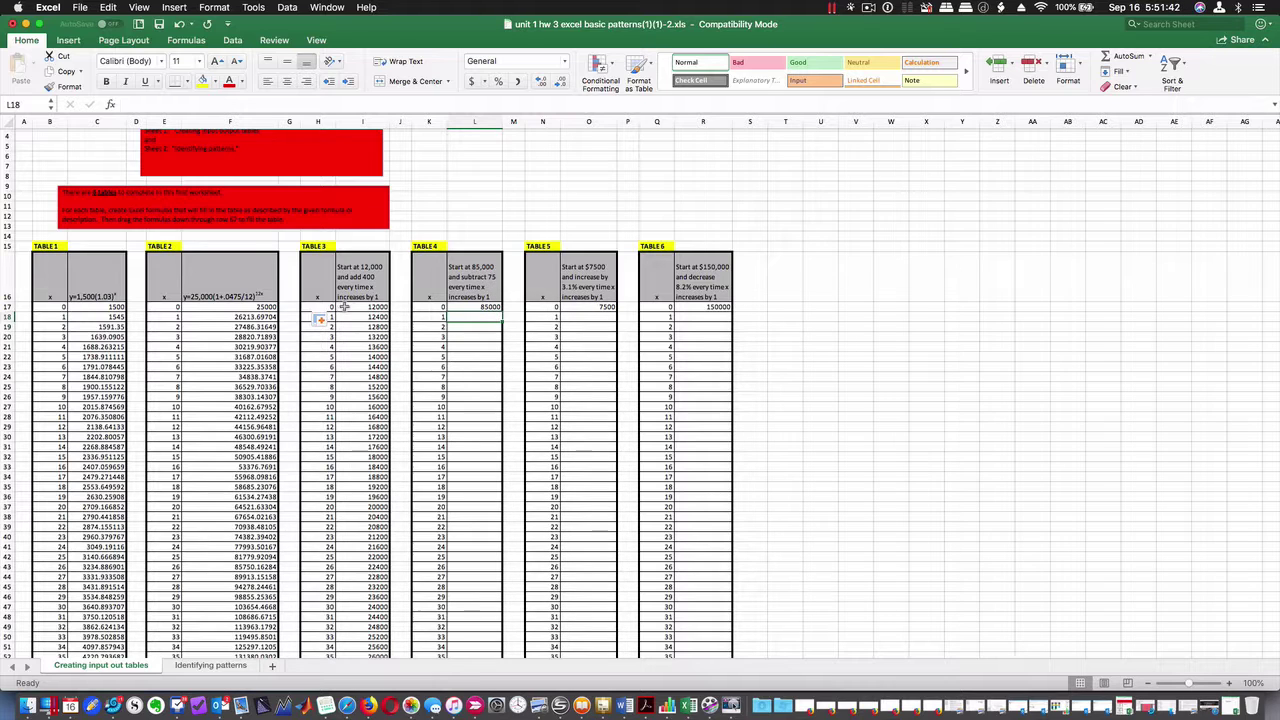
click(477, 307)
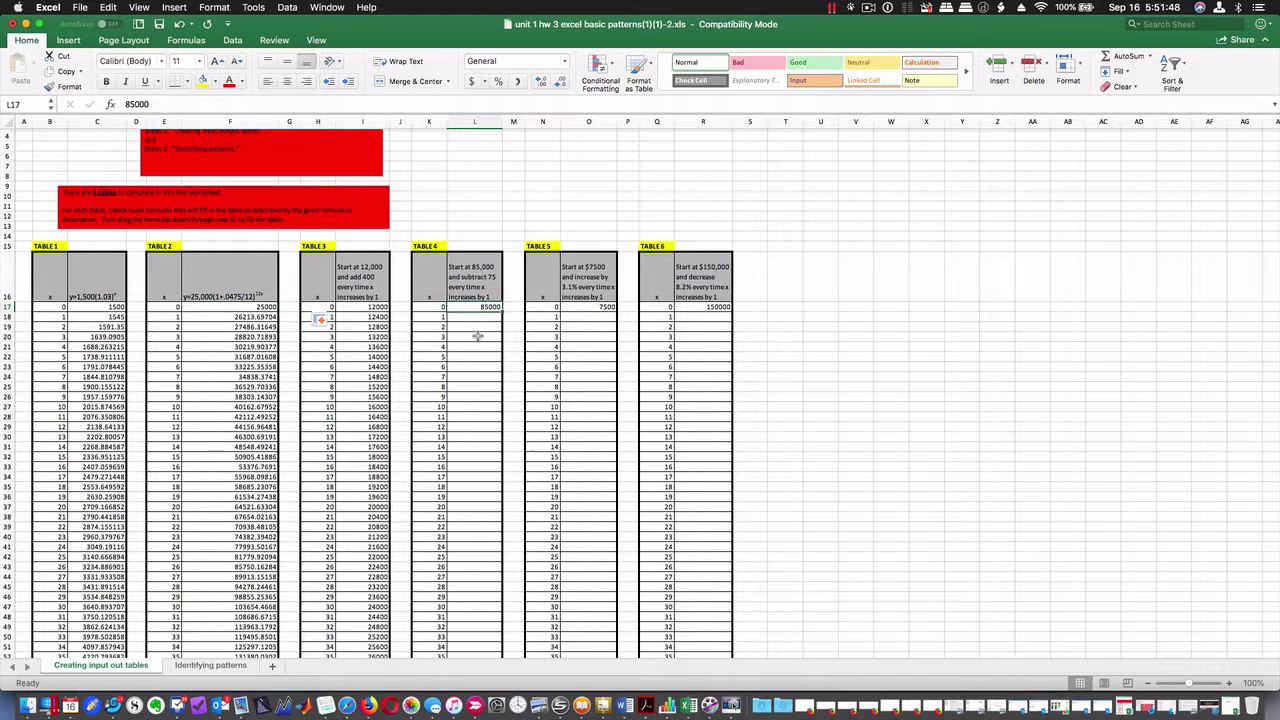
text(=)
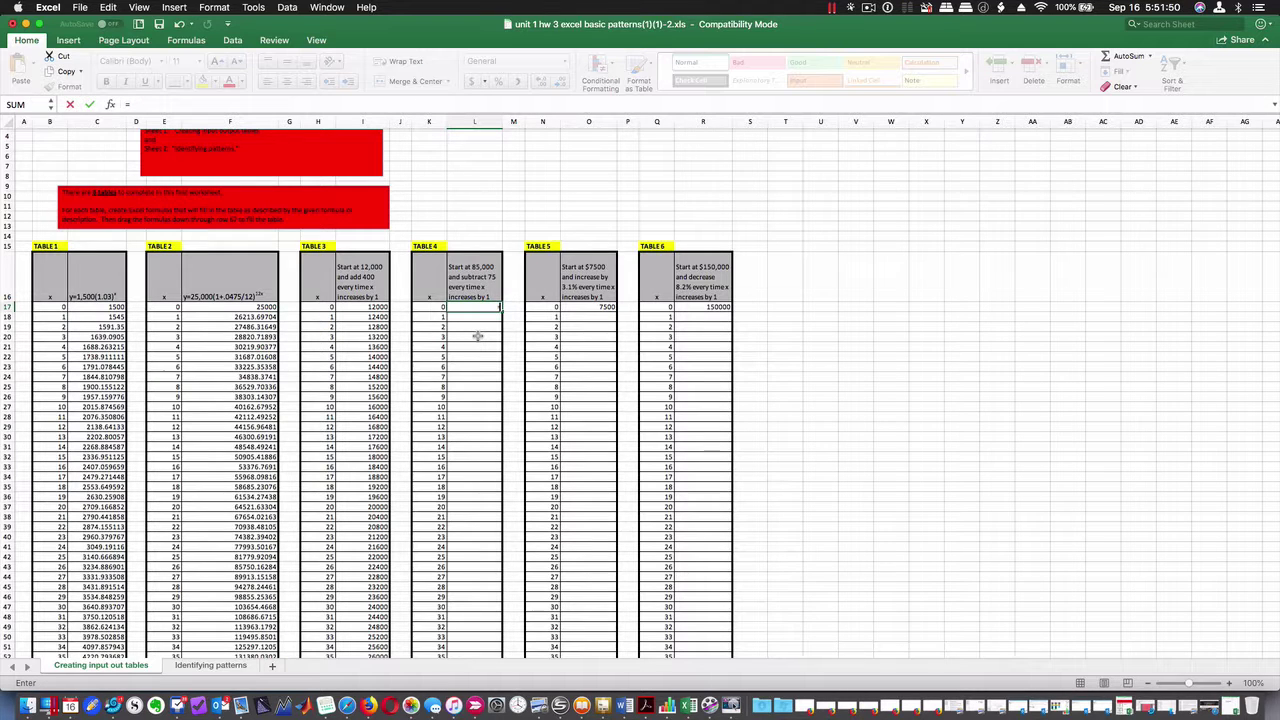
key(Escape)
click(477, 319)
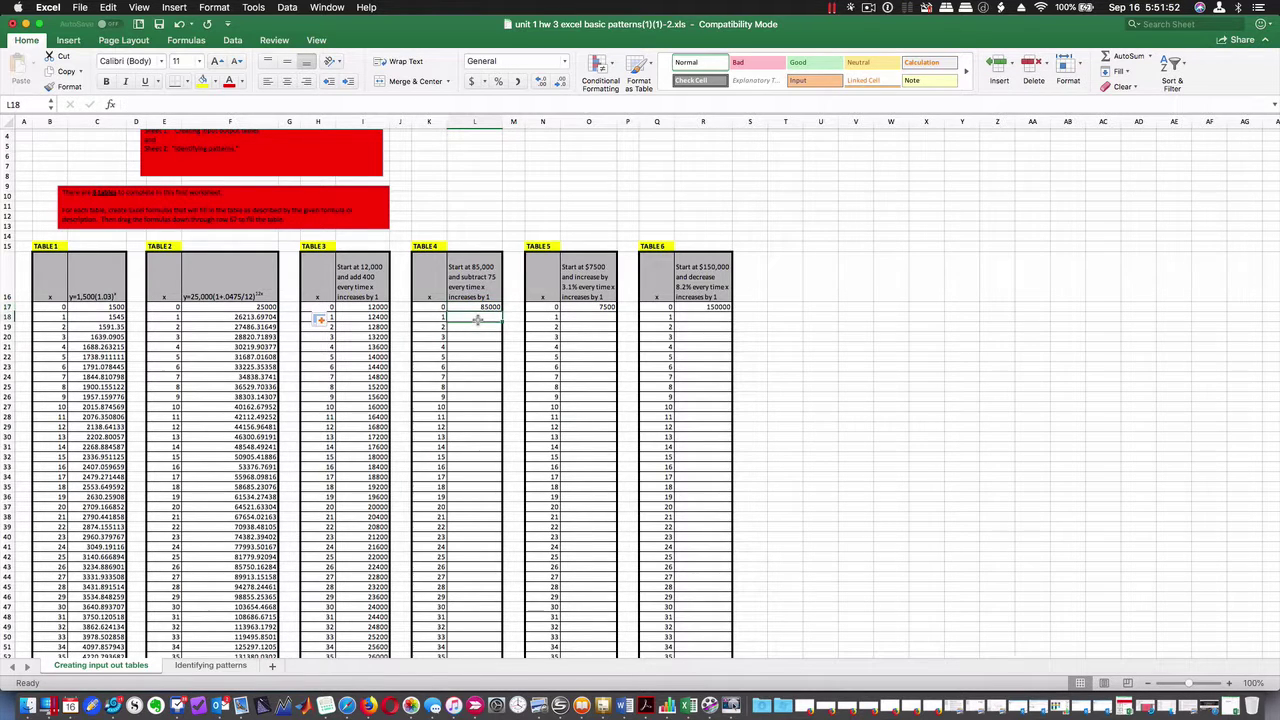
text(=)
click(477, 307)
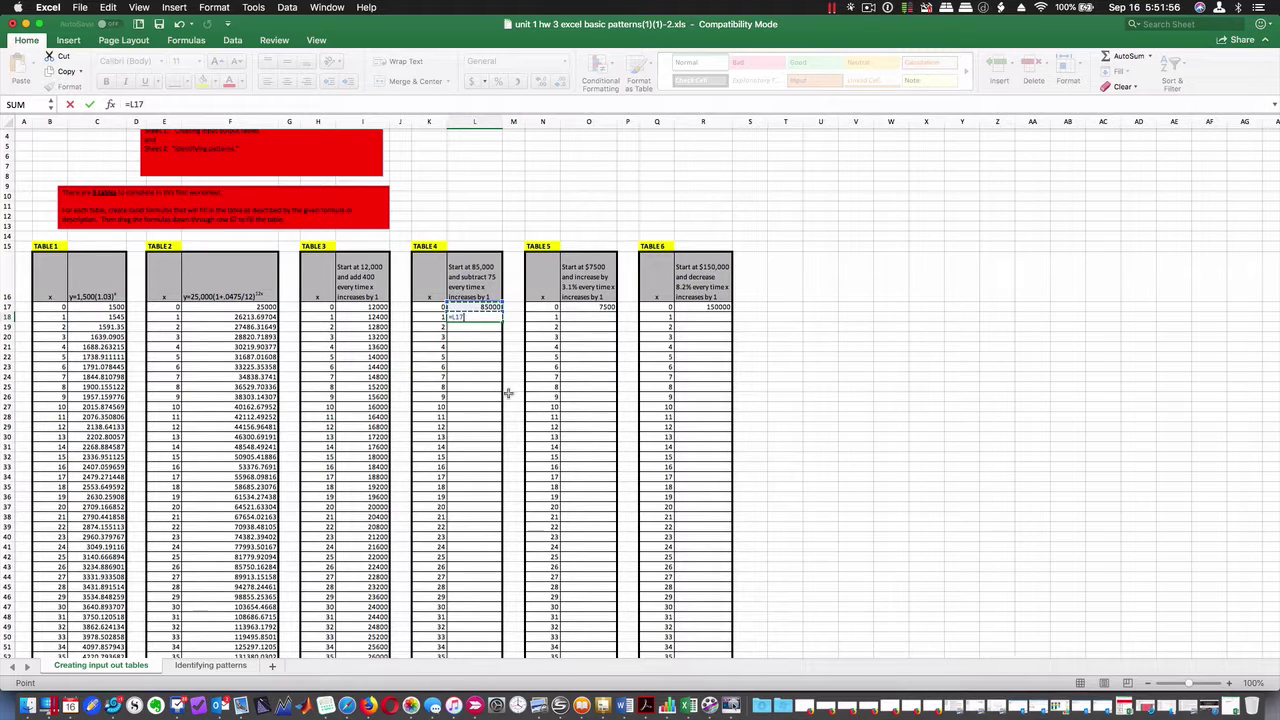
text(+75*)
click(428, 317)
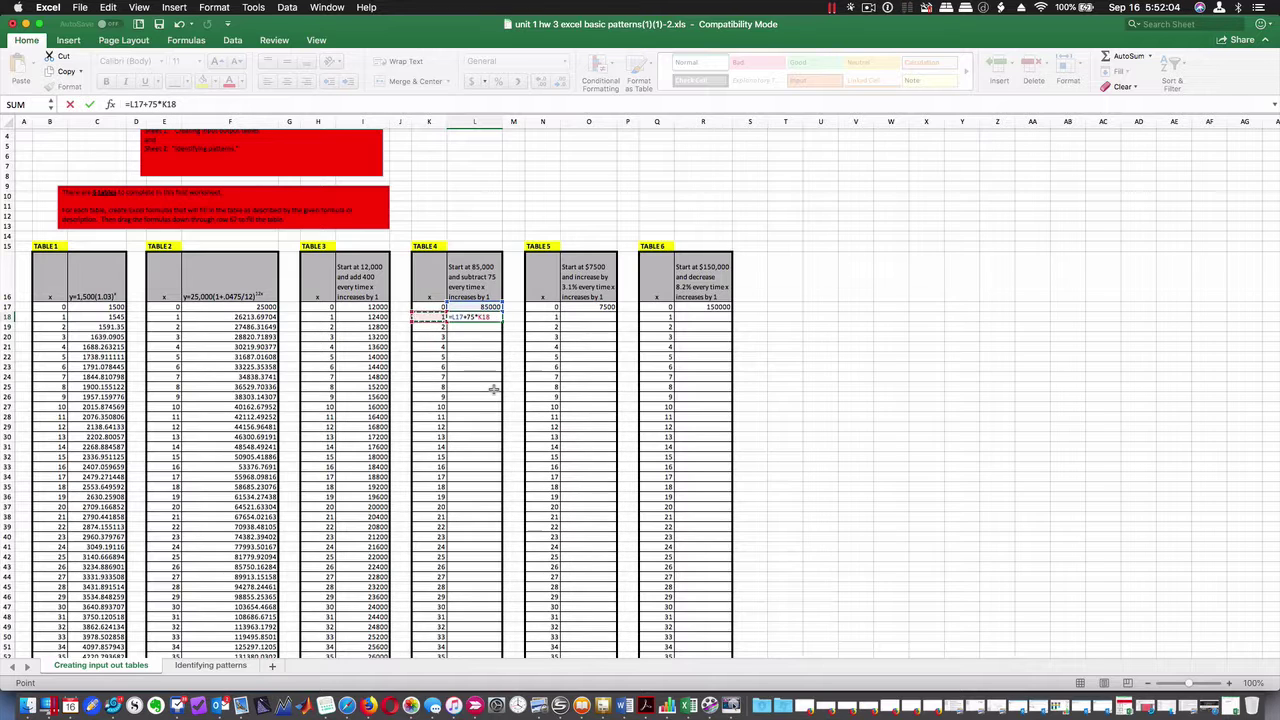
key(Return)
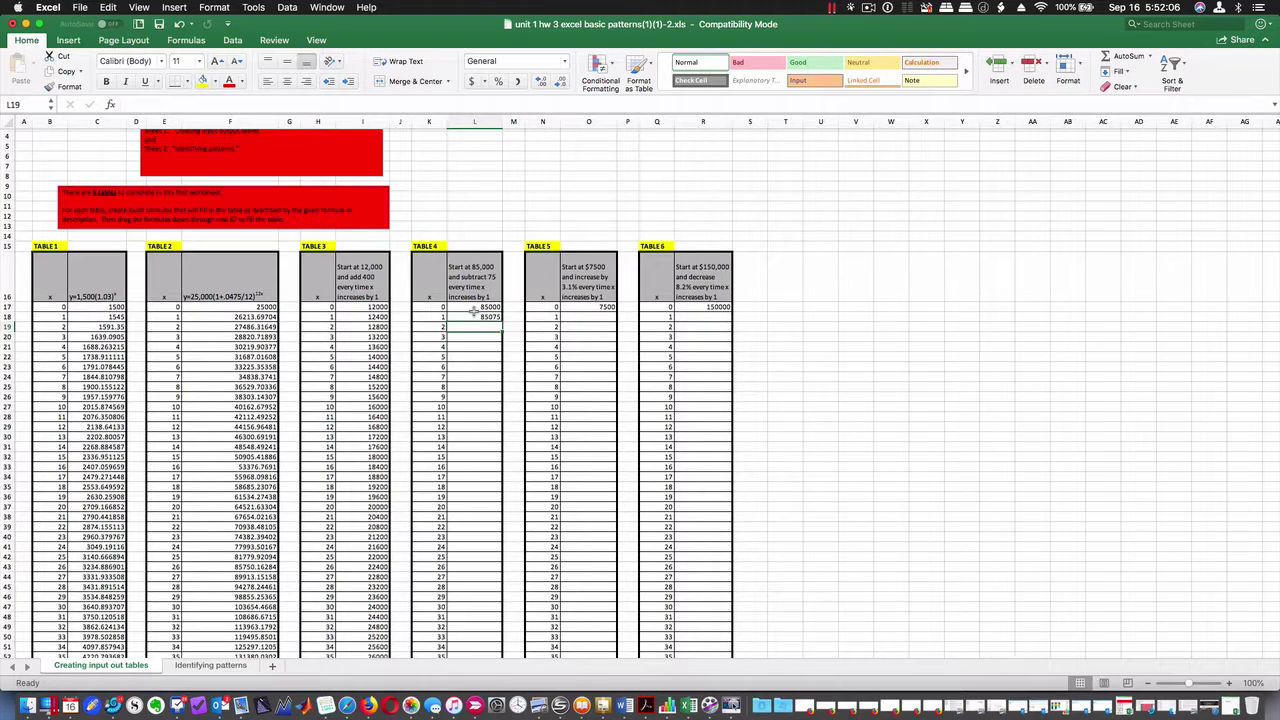
Copy L18's formula down into L19.
click(471, 317)
drag(503, 321, 503, 334)
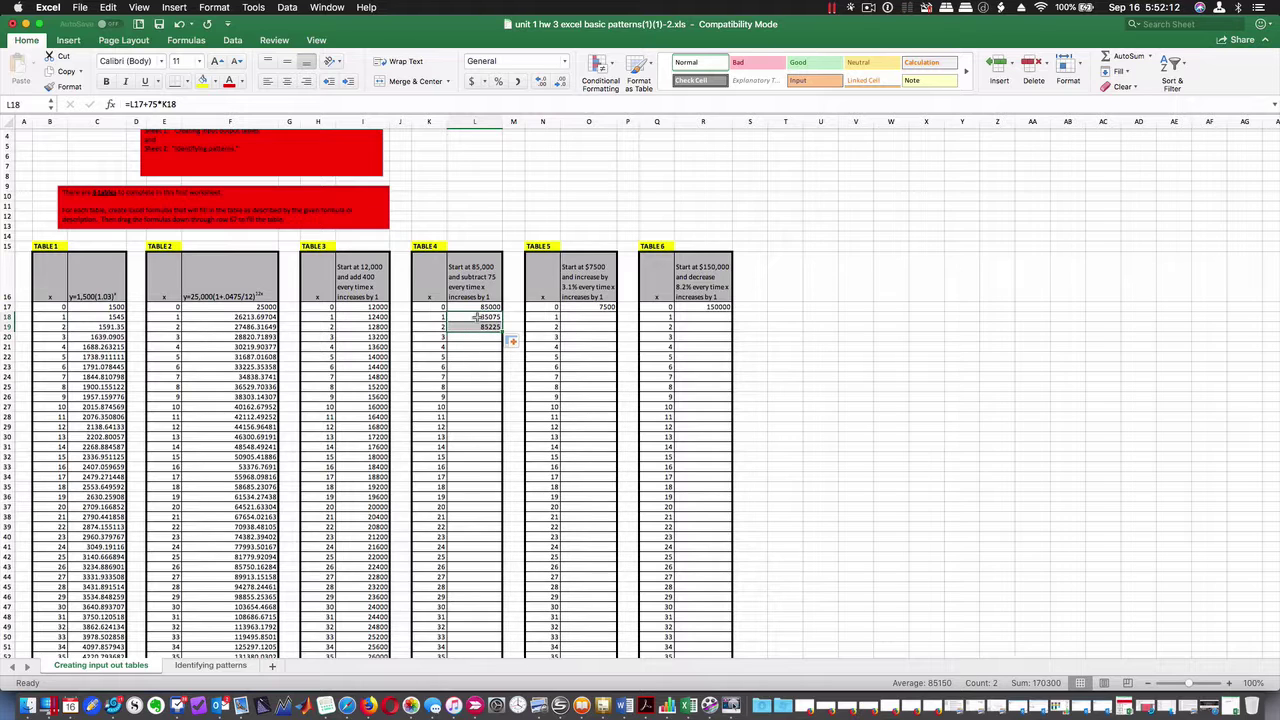
click(477, 317)
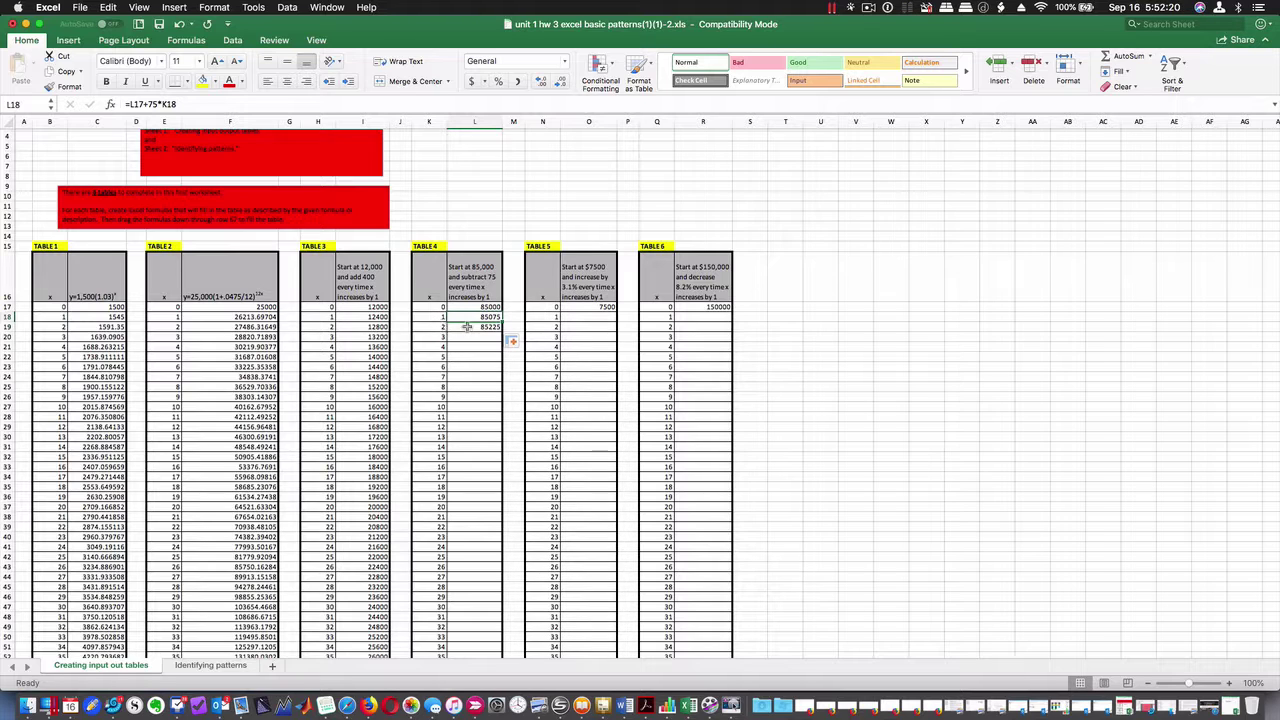
click(476, 328)
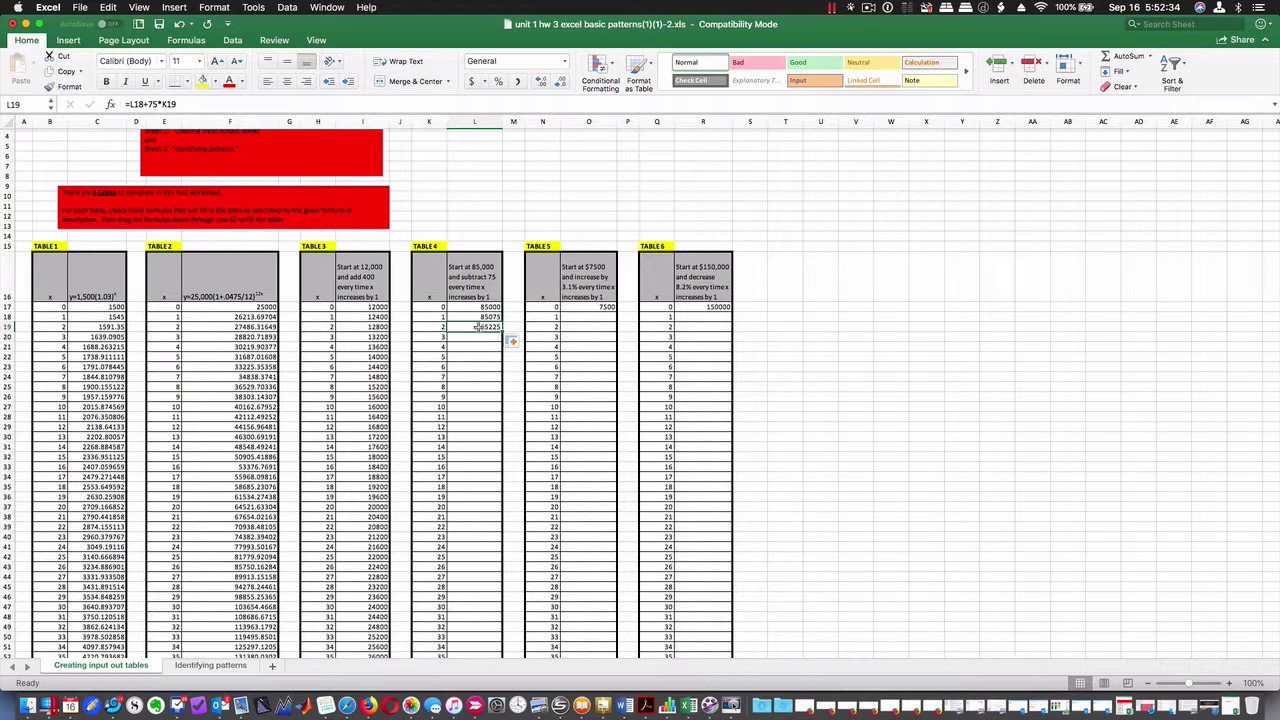
Change + to - in the L18 and L19 formulas, making them =L17-75*K18.
click(480, 316)
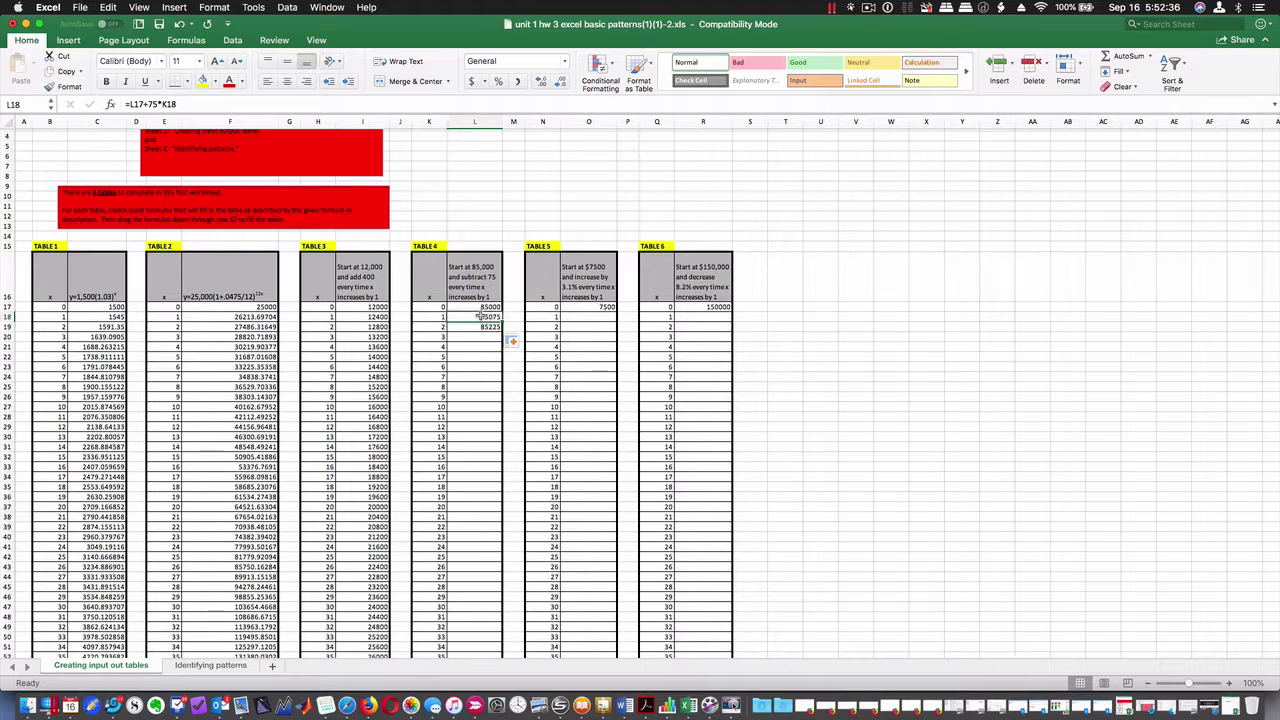
click(150, 105)
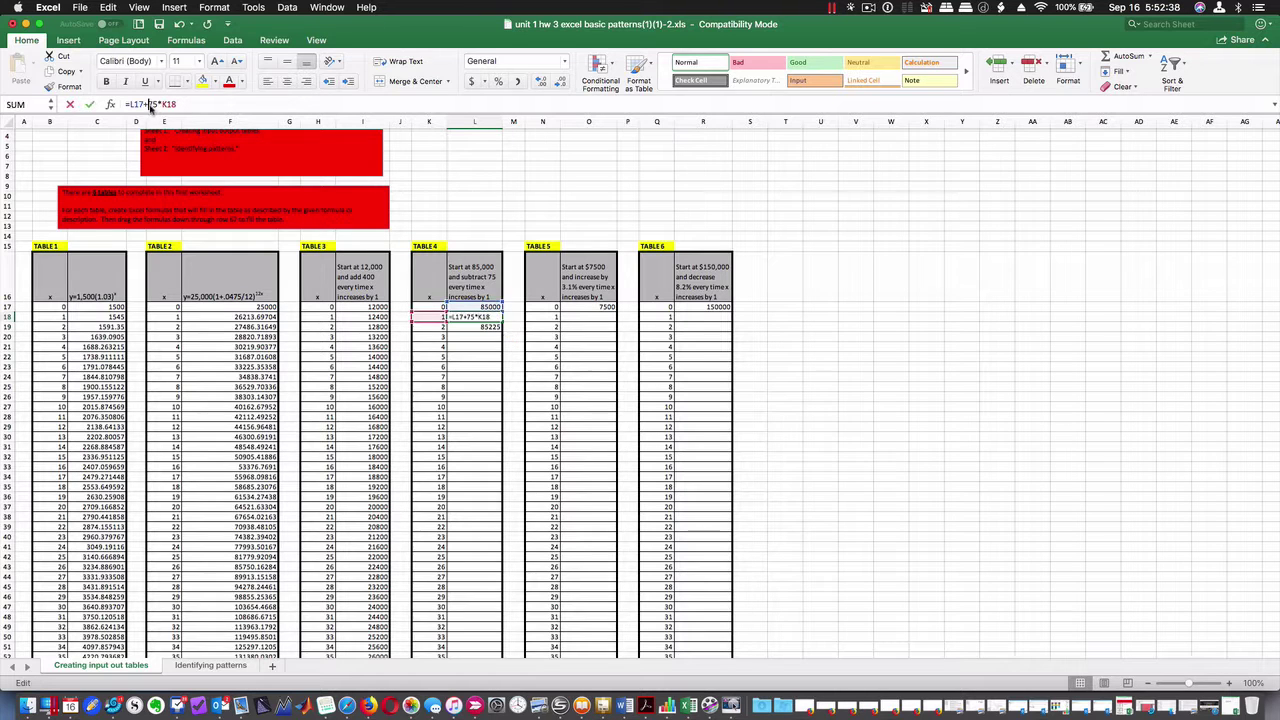
key(BackSpace)
text(-)
key(Return)
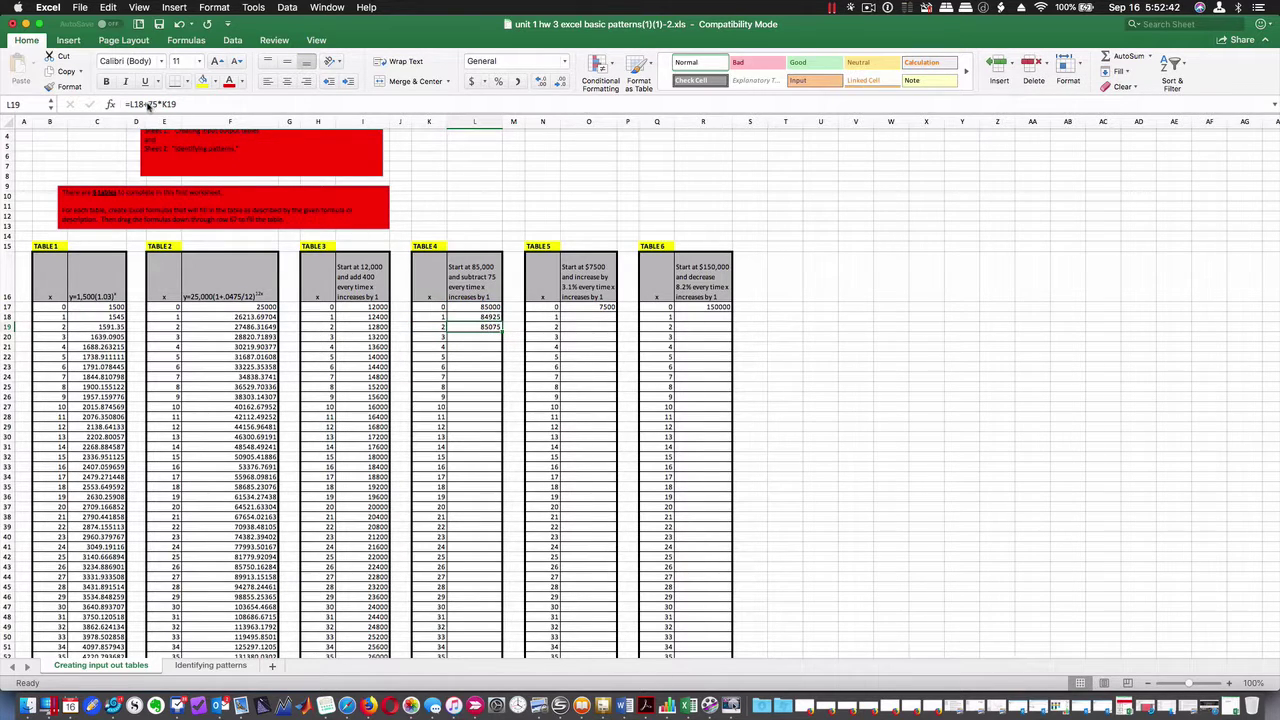
click(148, 104)
key(BackSpace)
text(-)
key(Return)
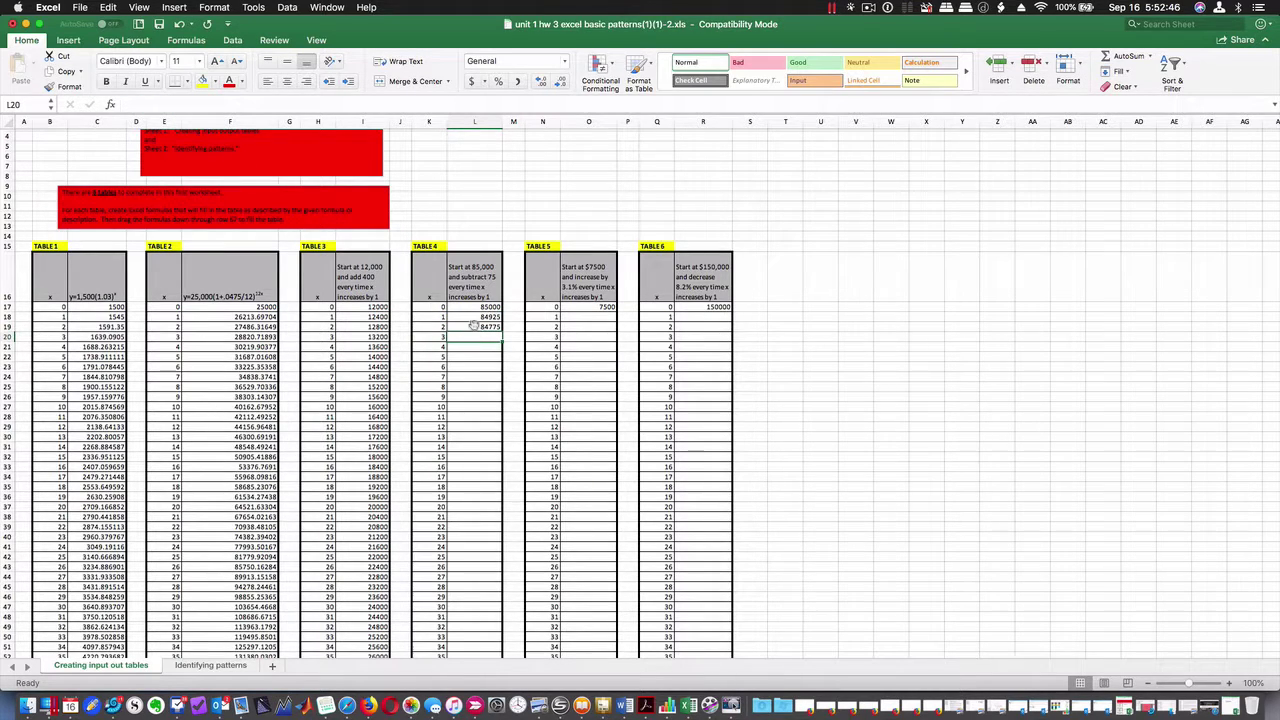
Verify the corrected values in L19 and L18 and the starting 85000 in L17.
click(474, 327)
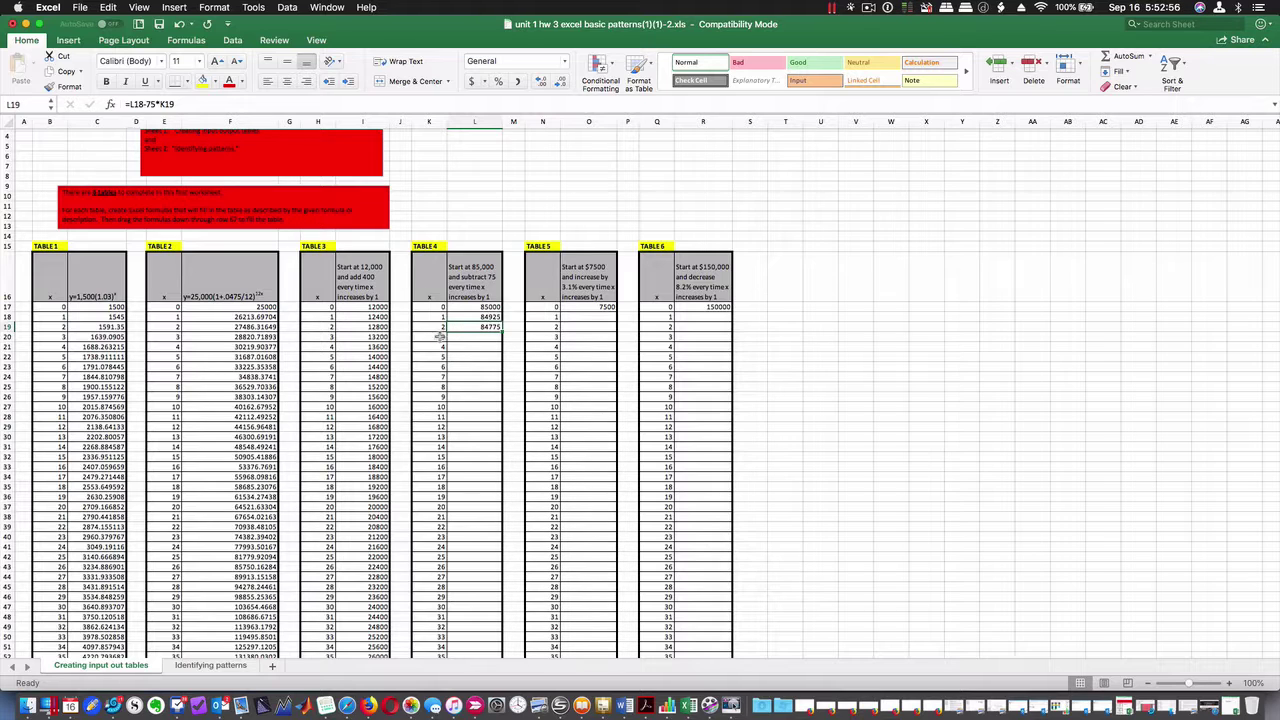
click(485, 318)
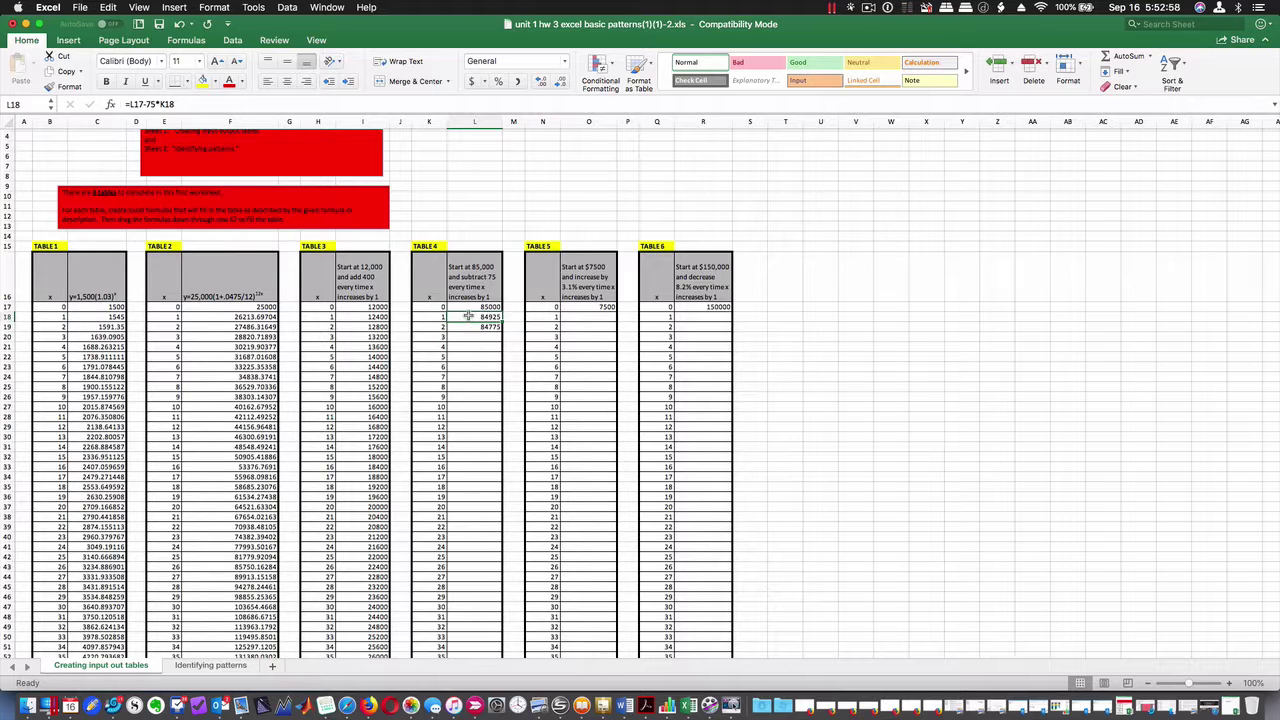
click(476, 307)
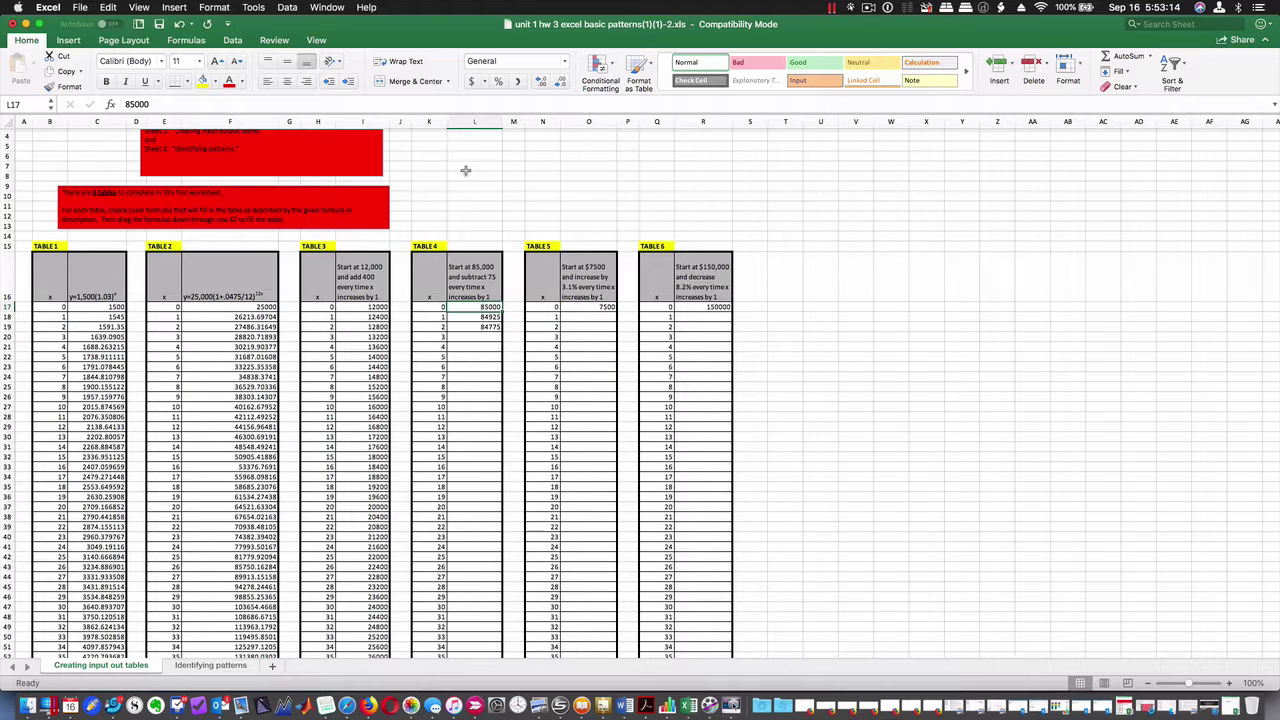
click(476, 316)
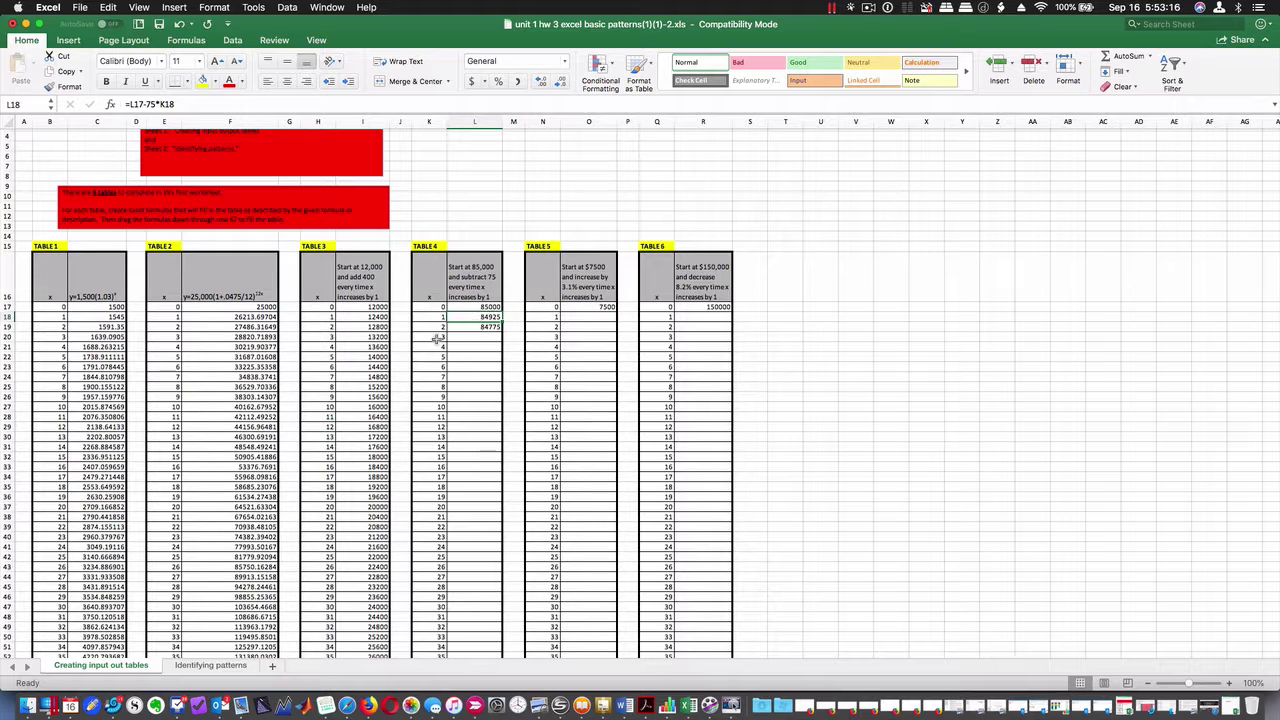
Anchor L18's formula as =L$17-75*K18 and copy it down to L20.
click(137, 105)
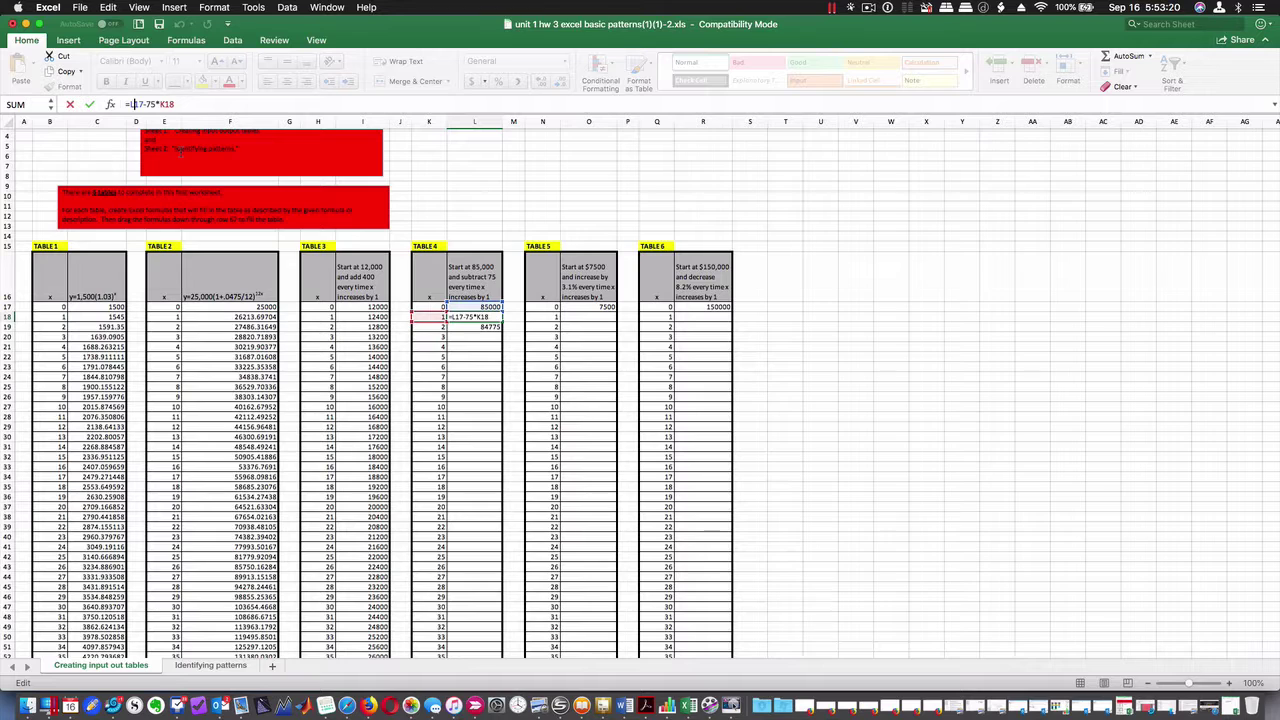
text($)
key(Return)
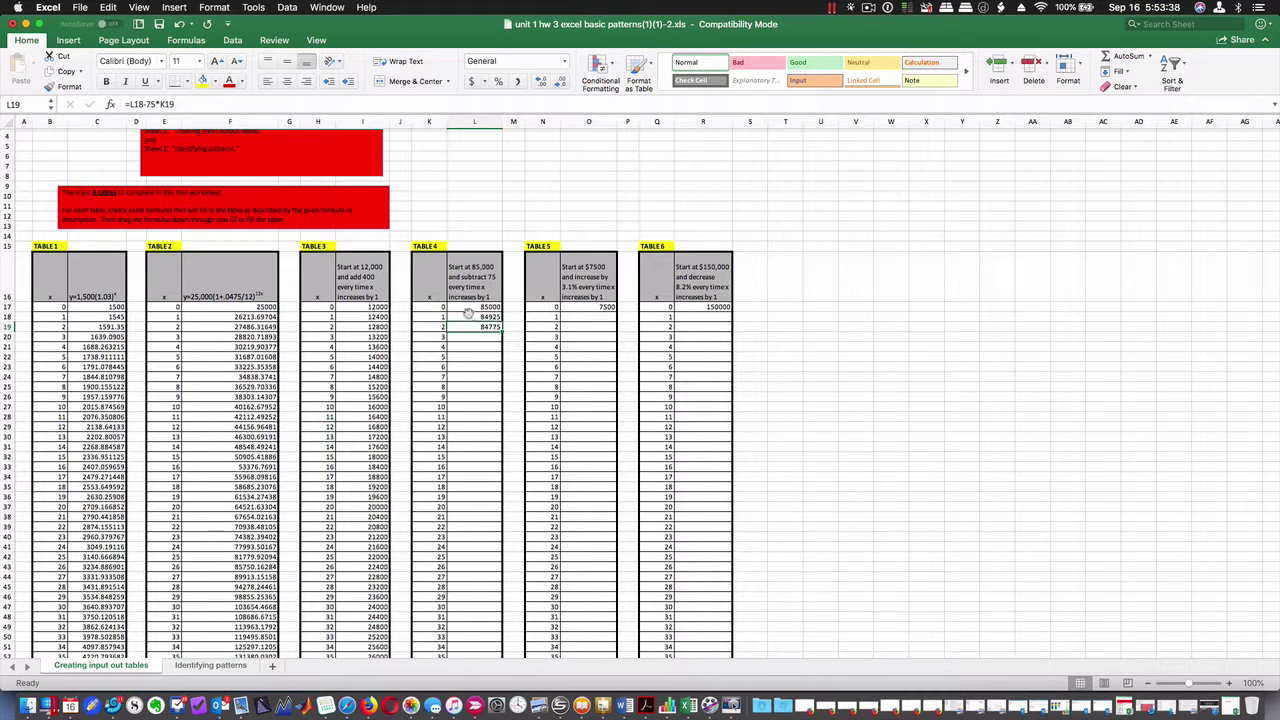
click(478, 317)
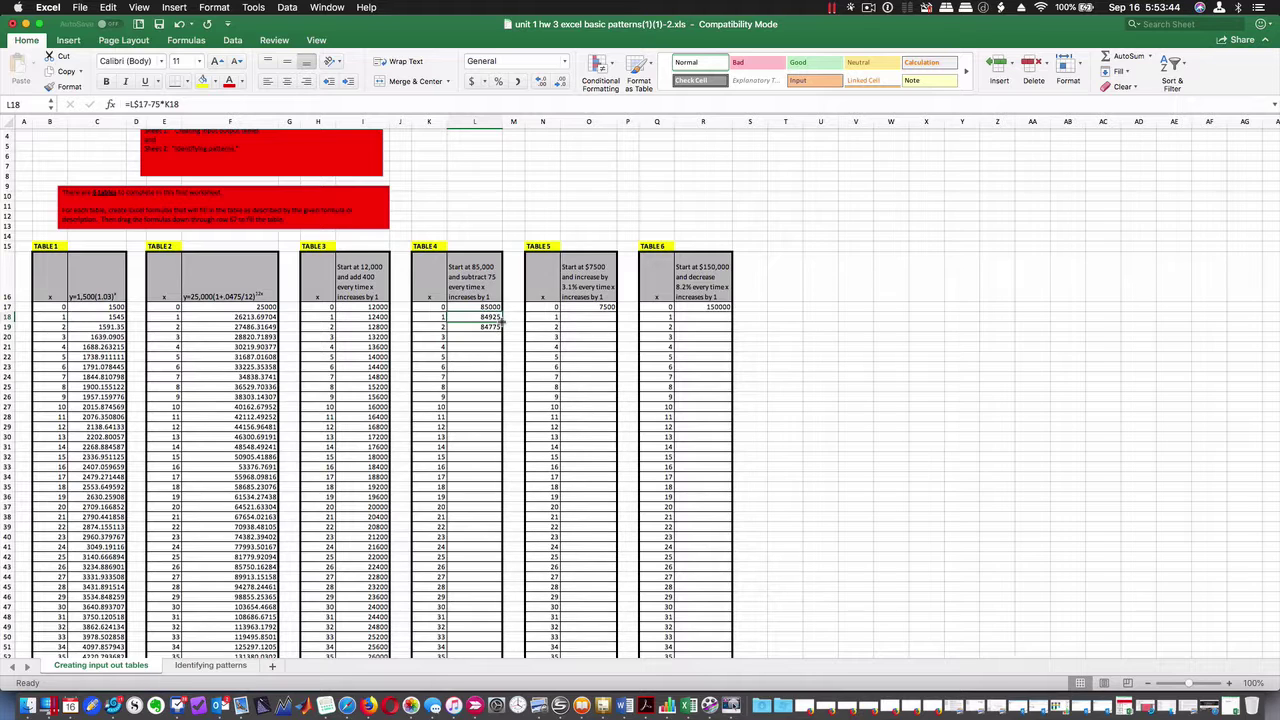
drag(503, 322, 502, 329)
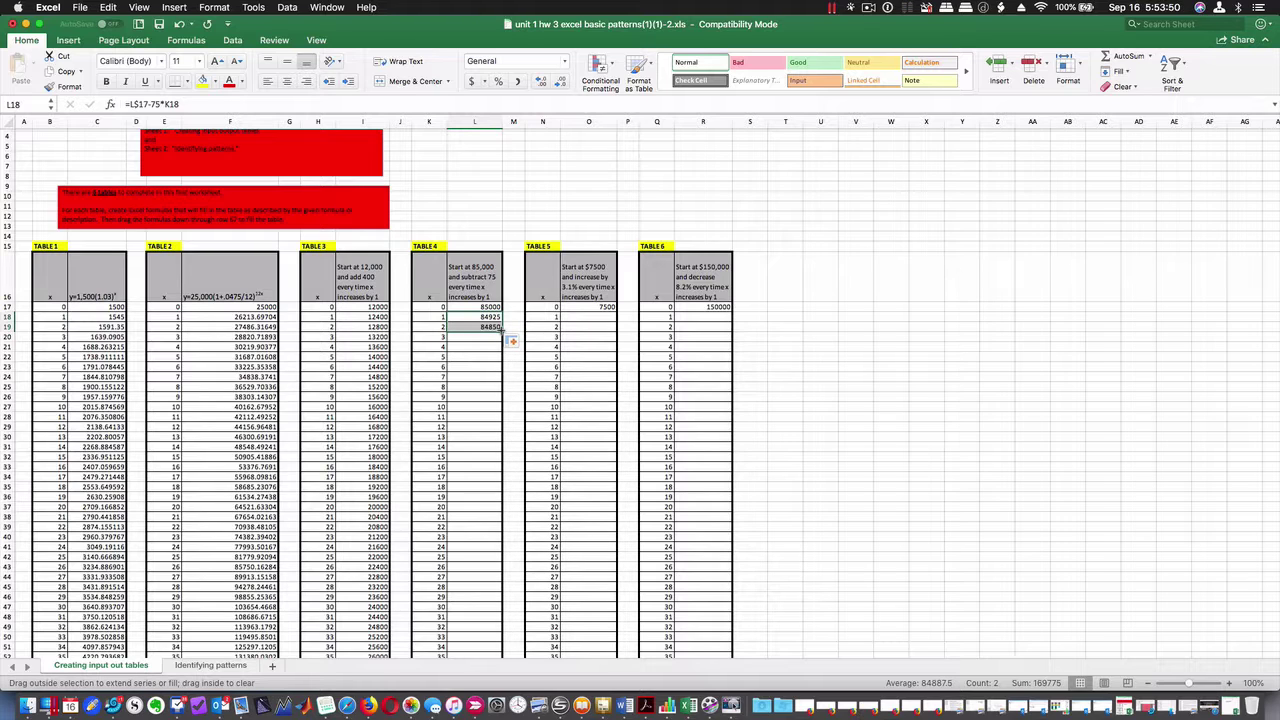
drag(501, 338, 501, 340)
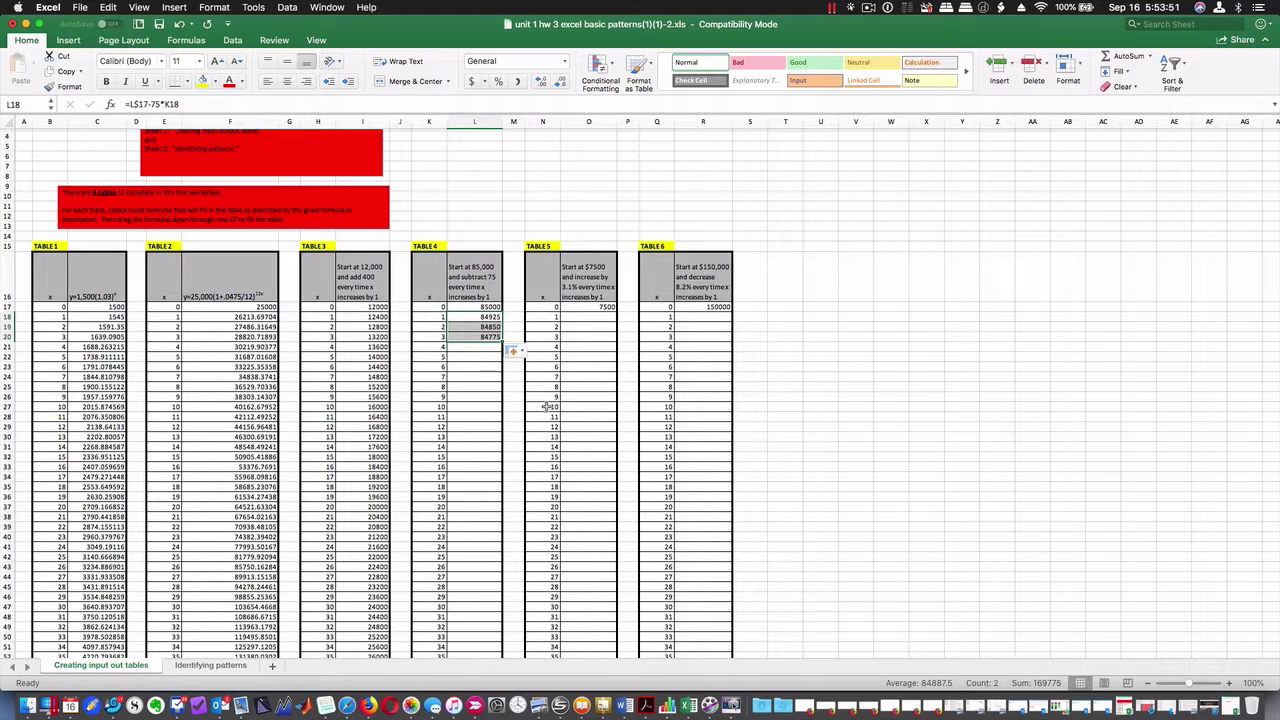
Verify L20's formula and fill it down Table 4 to row 67, ending at 81250.
click(477, 337)
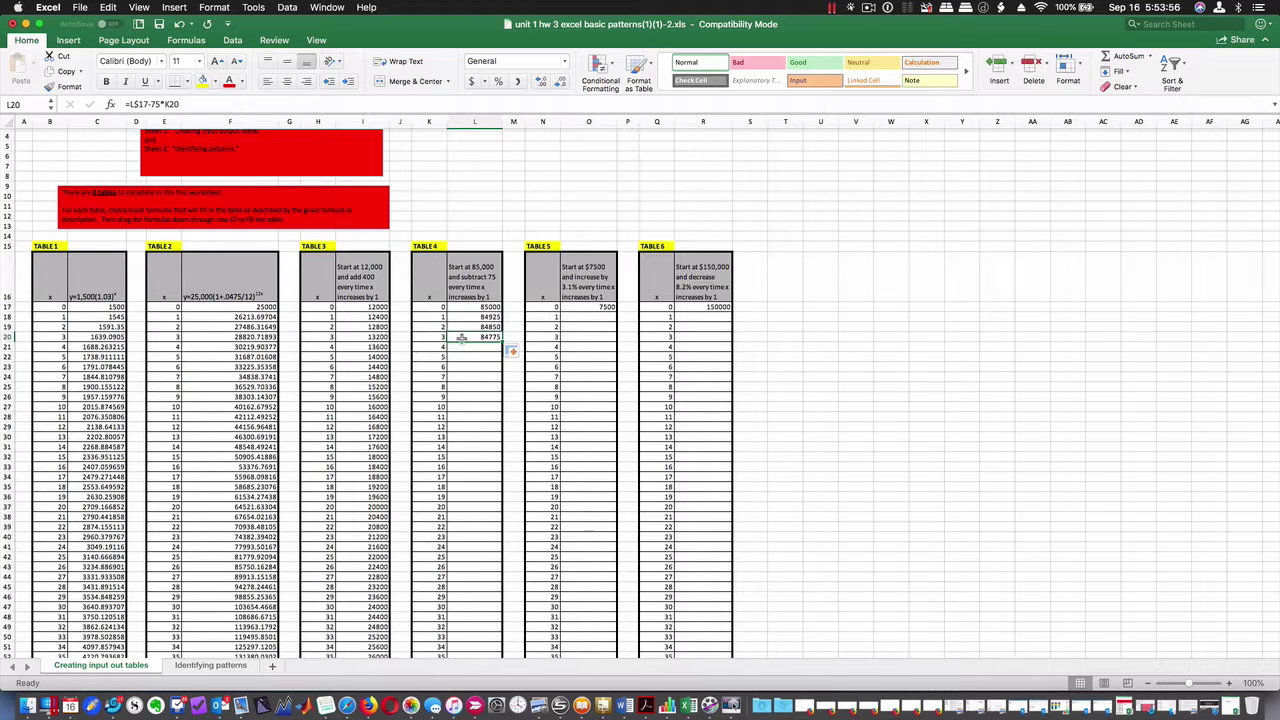
click(143, 104)
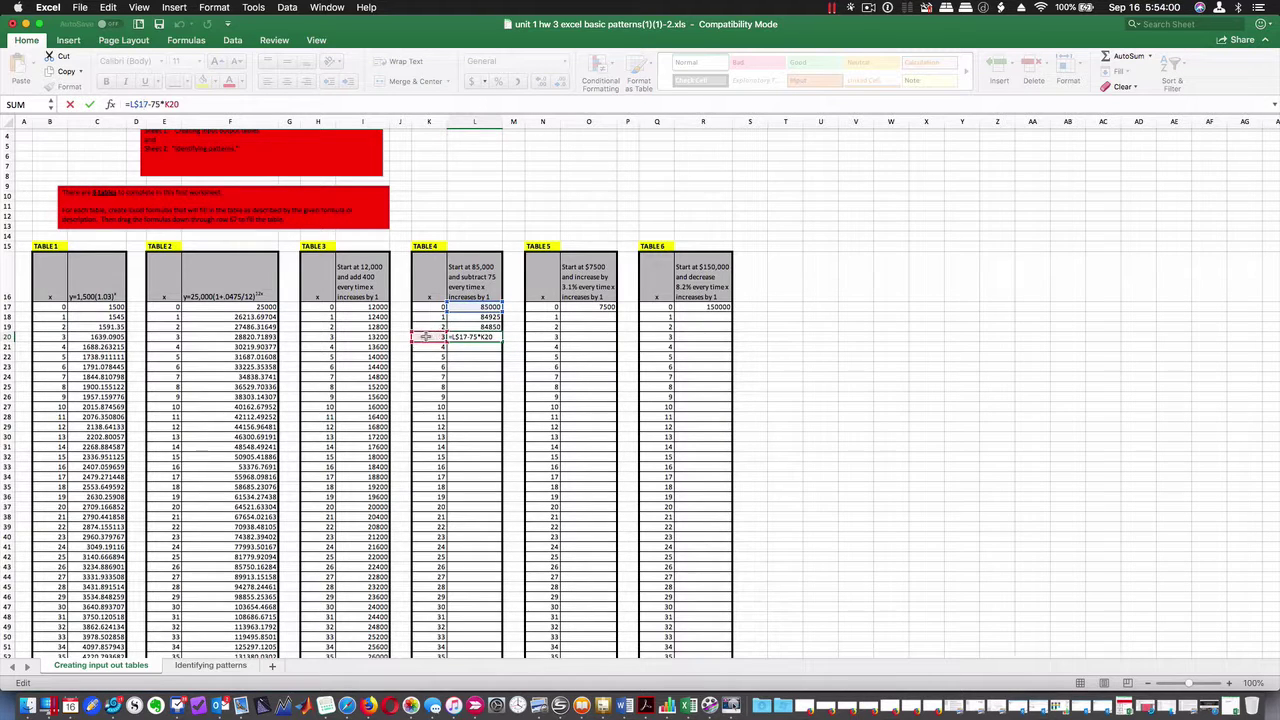
key(Return)
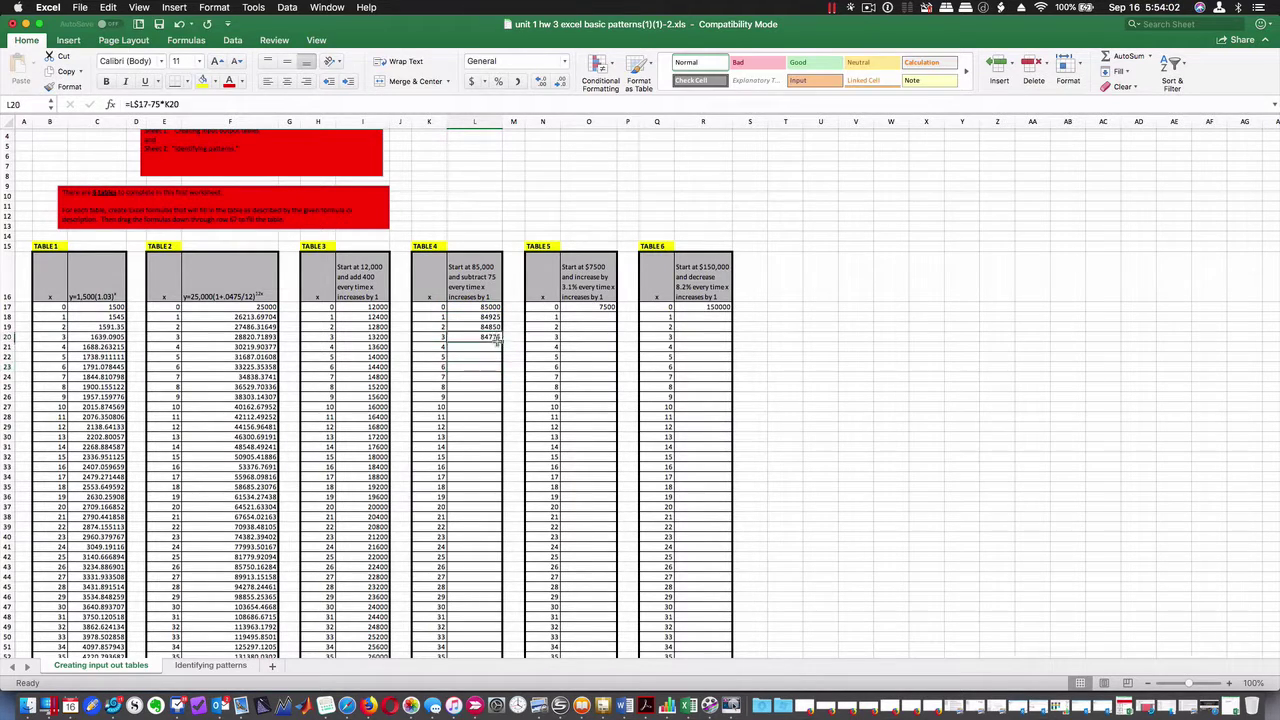
drag(505, 342, 508, 643)
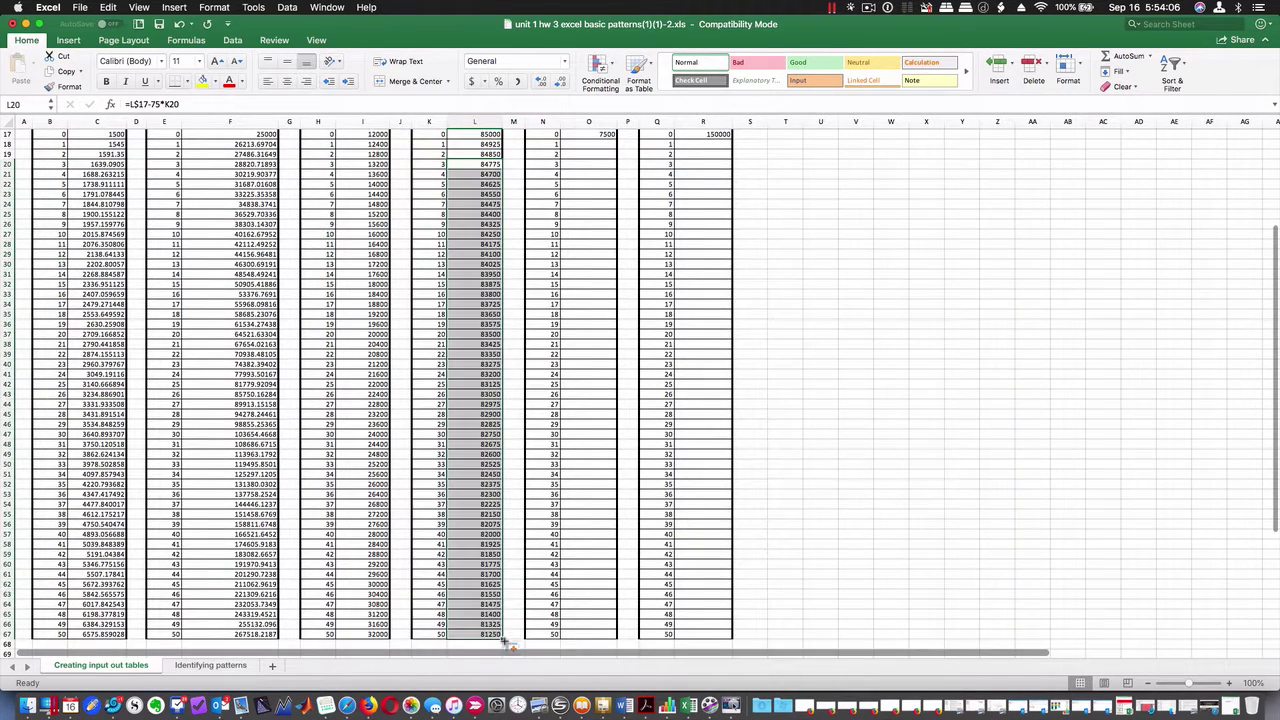
scroll(490, 320, up, 5)
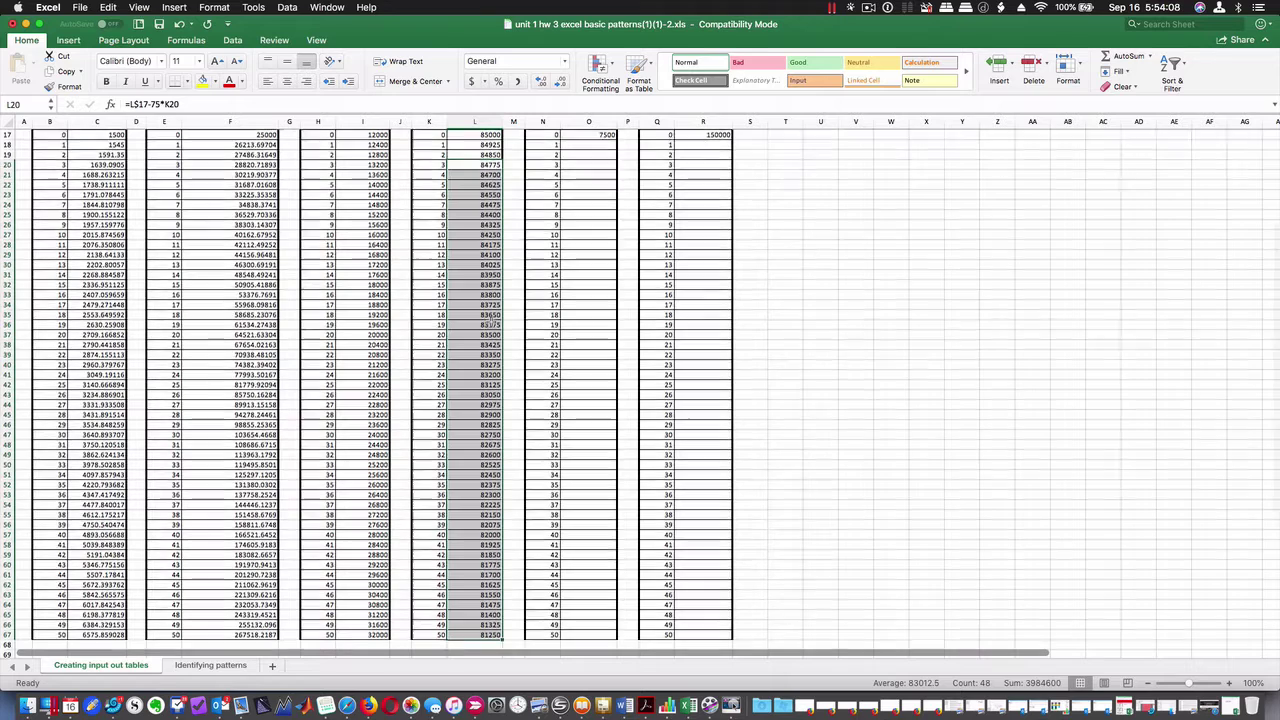
scroll(492, 318, up, 2)
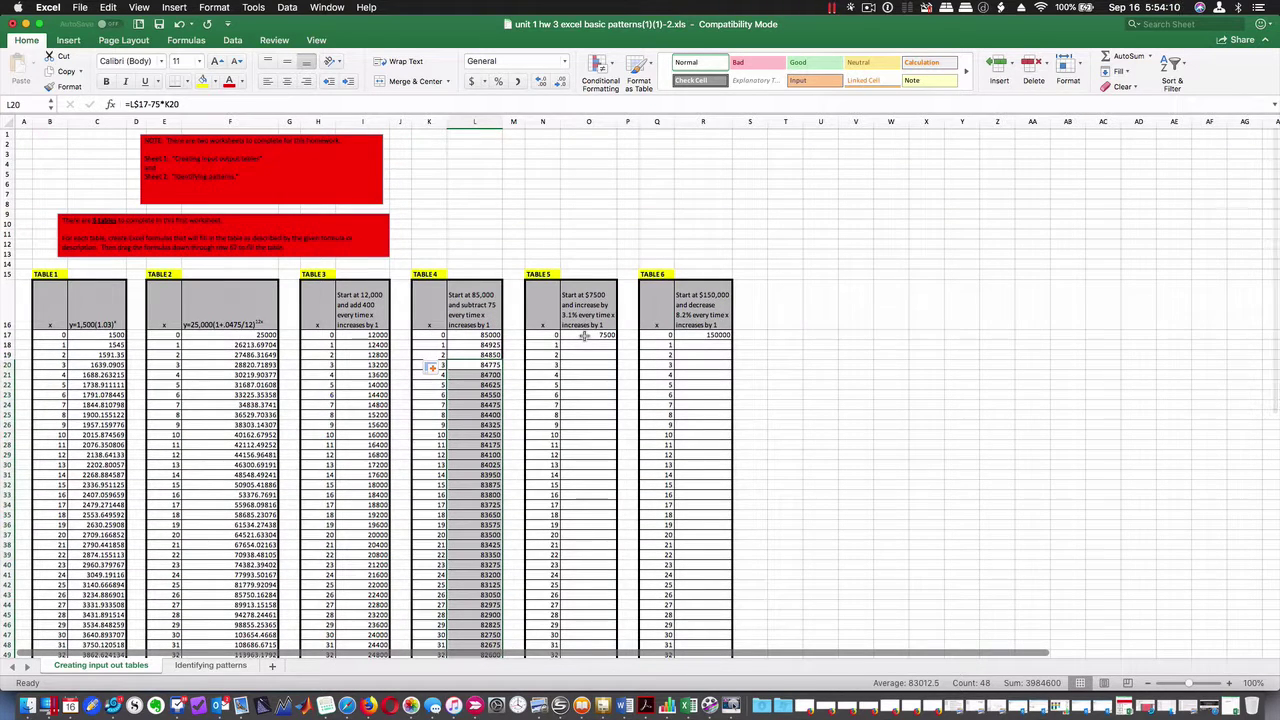
Enter a 3.1% growth formula in O18 using the 7500 constant and exponent N18.
click(584, 336)
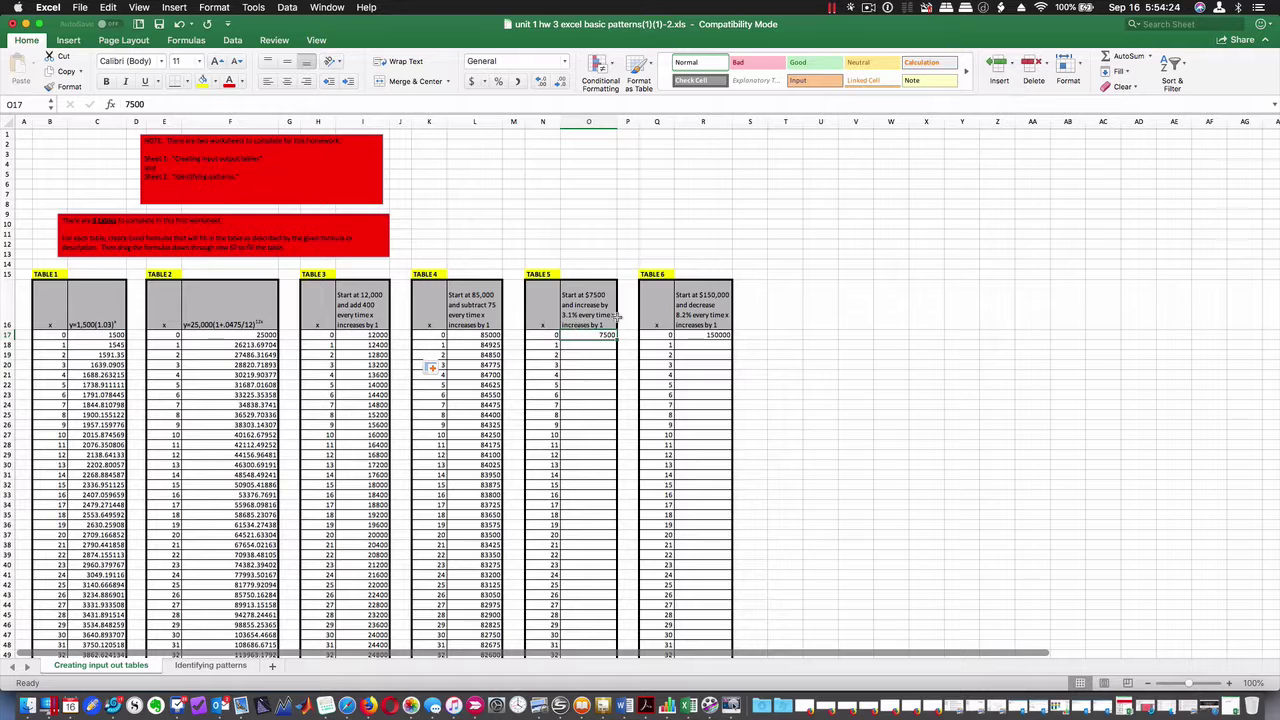
click(588, 346)
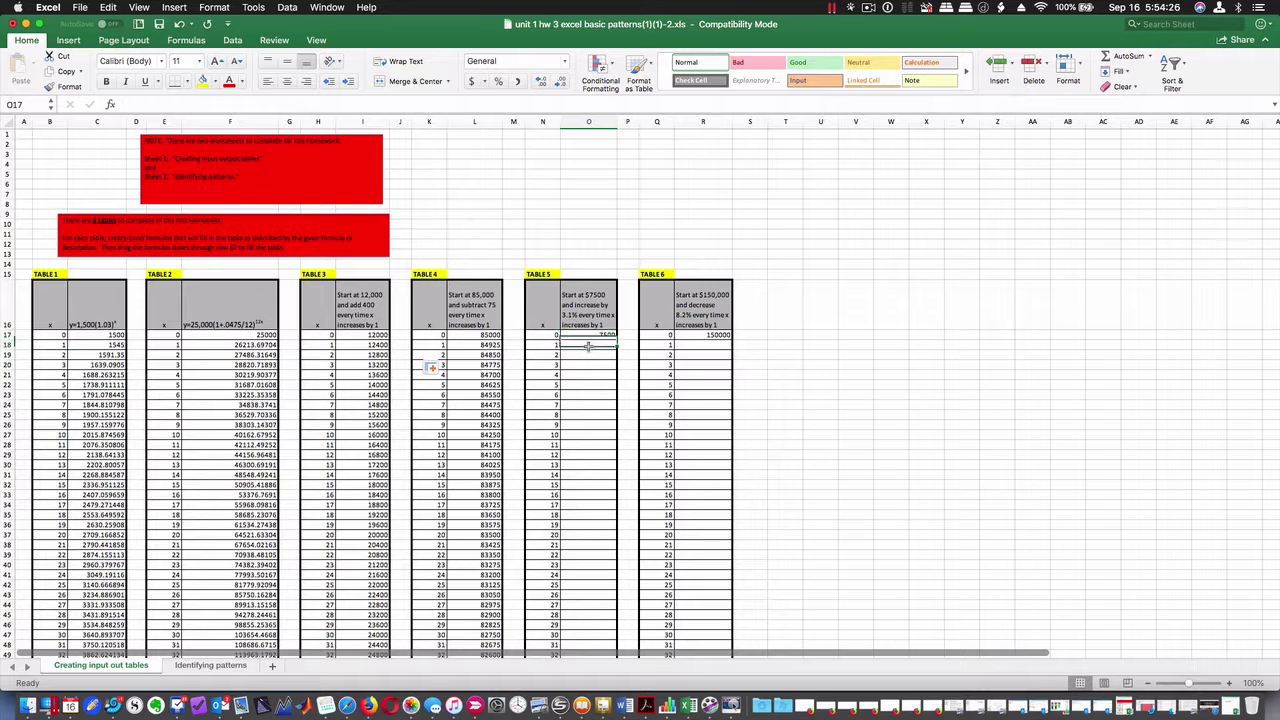
text(=7500*()
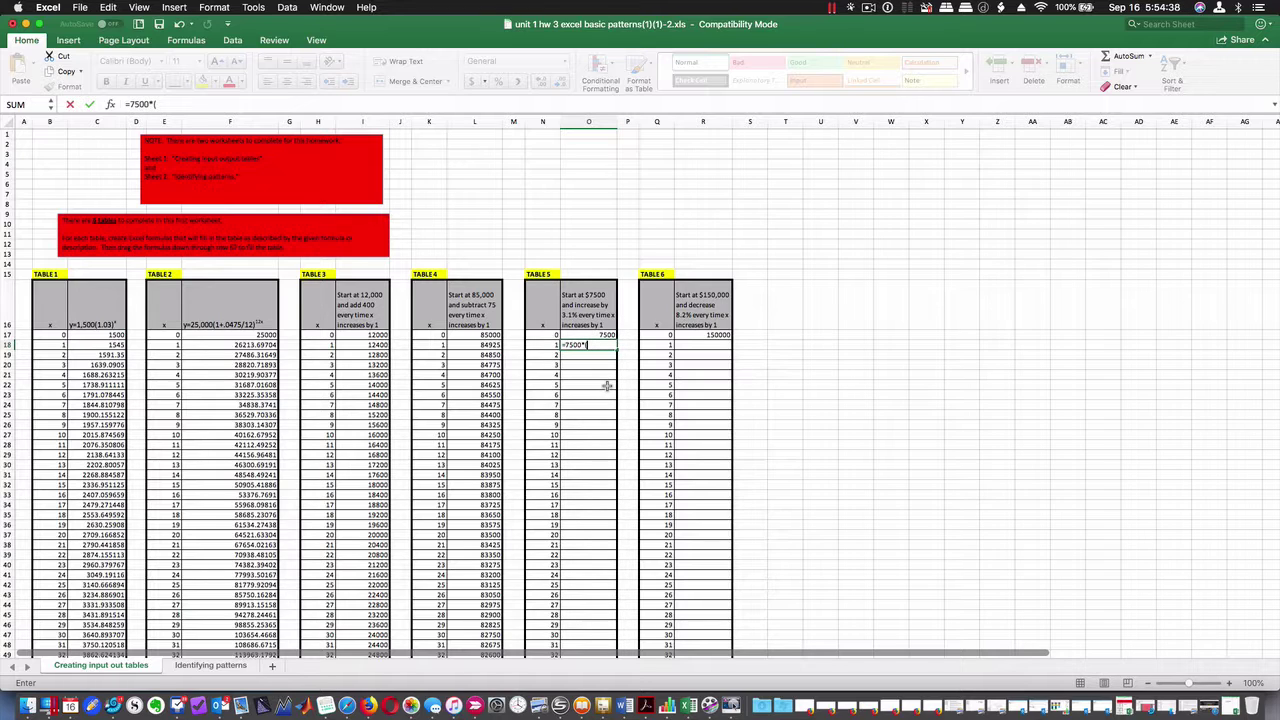
text(.031)^)
click(548, 345)
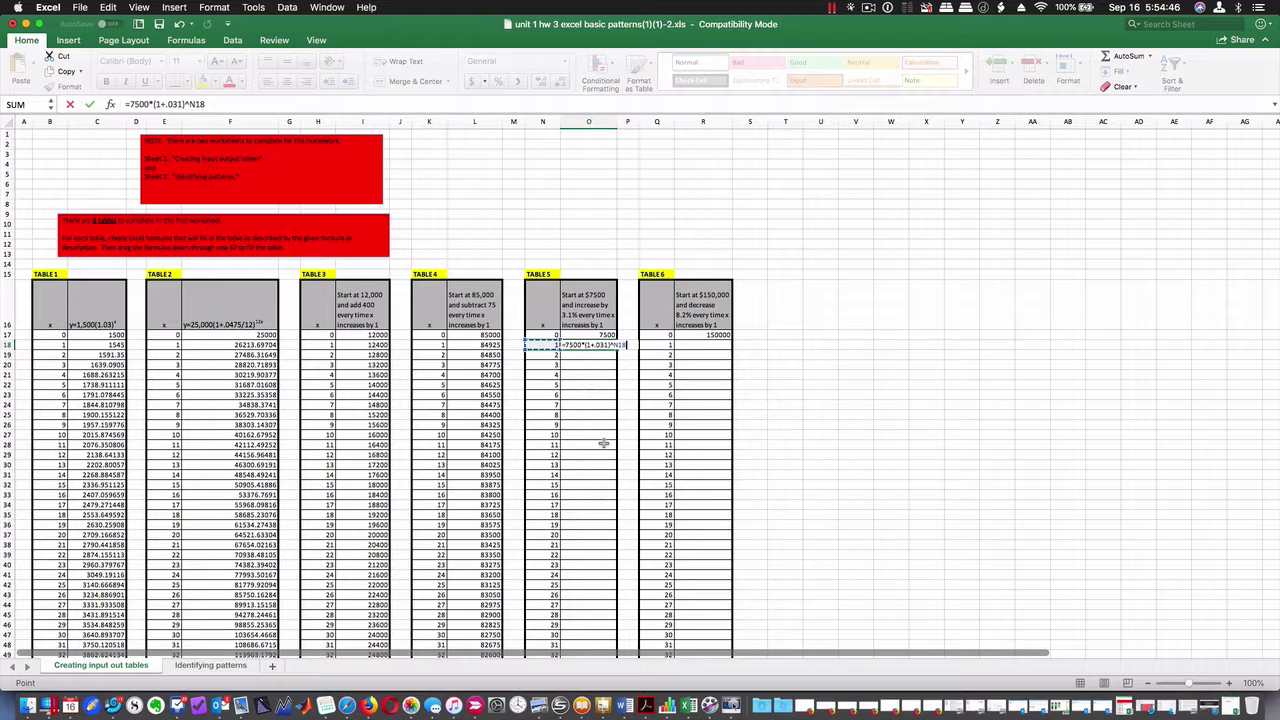
key(Return)
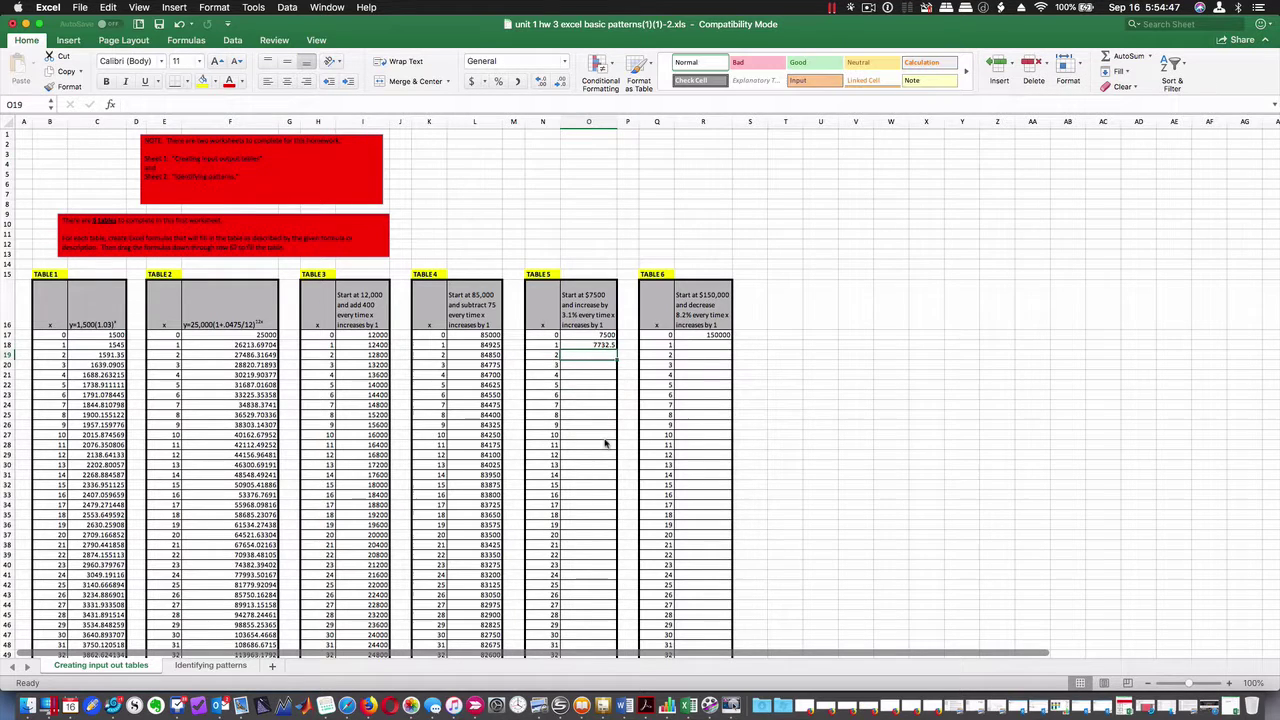
Replace the 7500 constant in O18 with the anchored reference O$17.
click(592, 344)
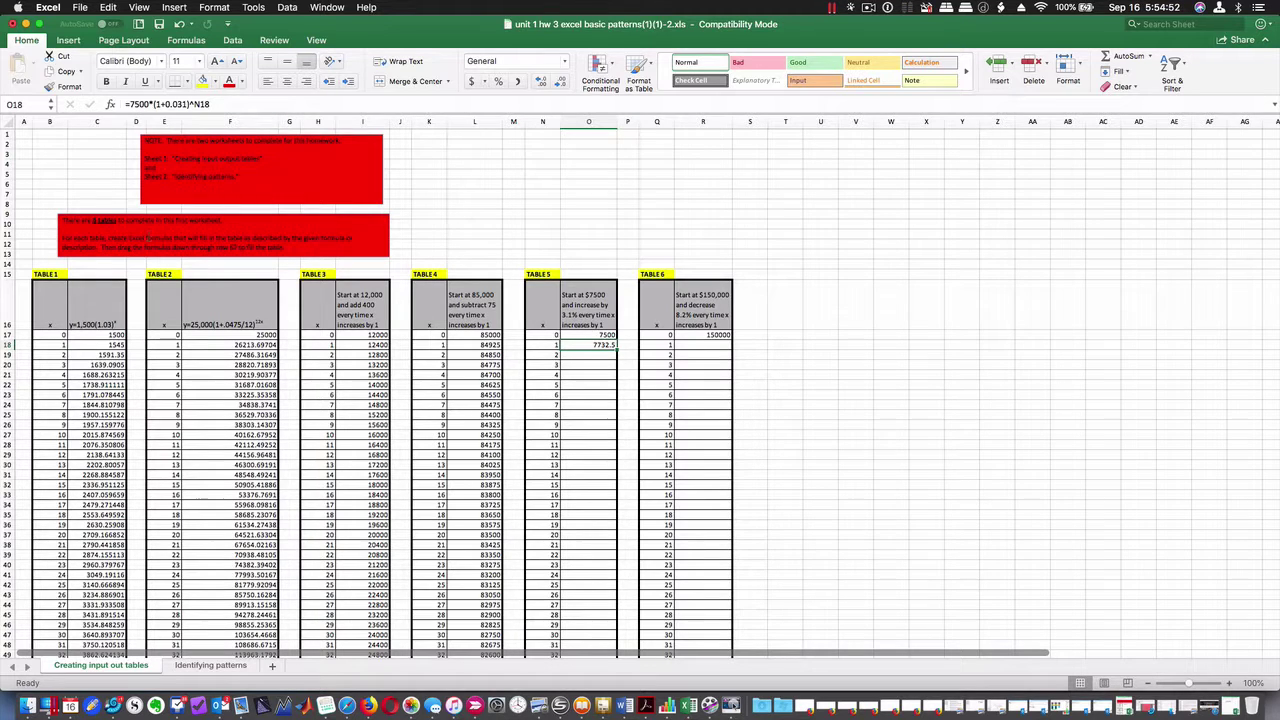
click(149, 104)
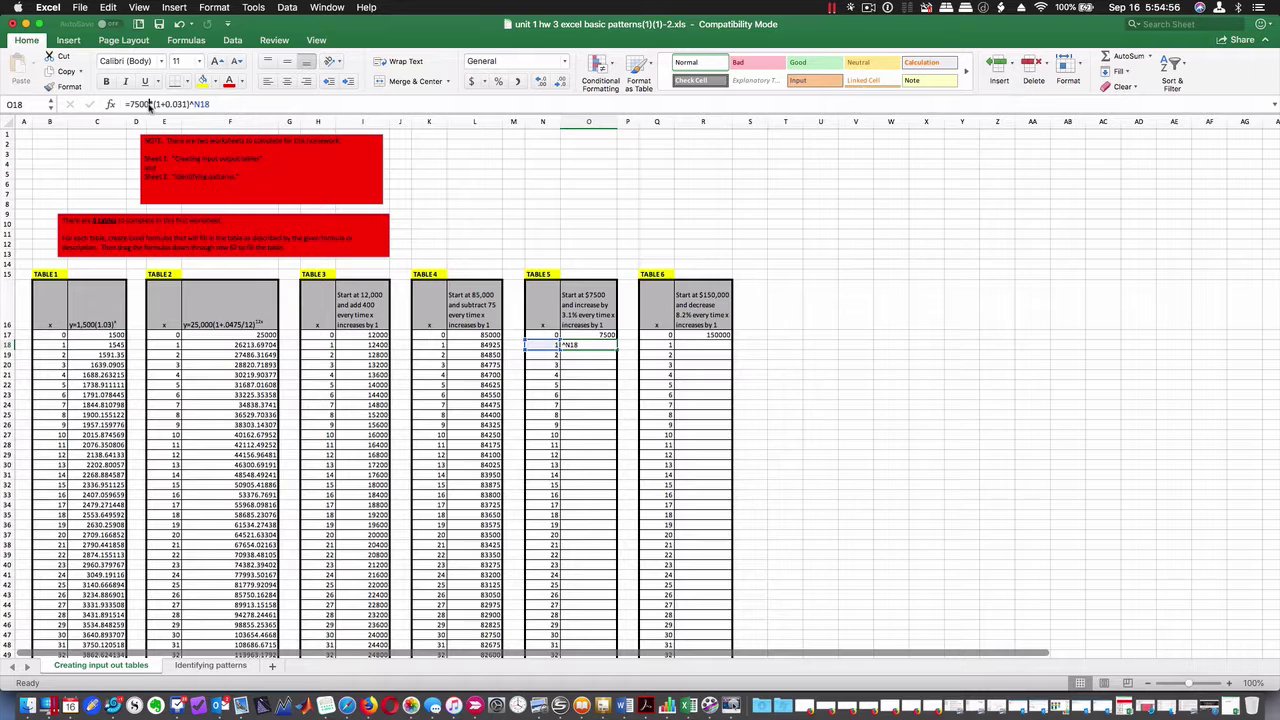
drag(149, 104, 129, 104)
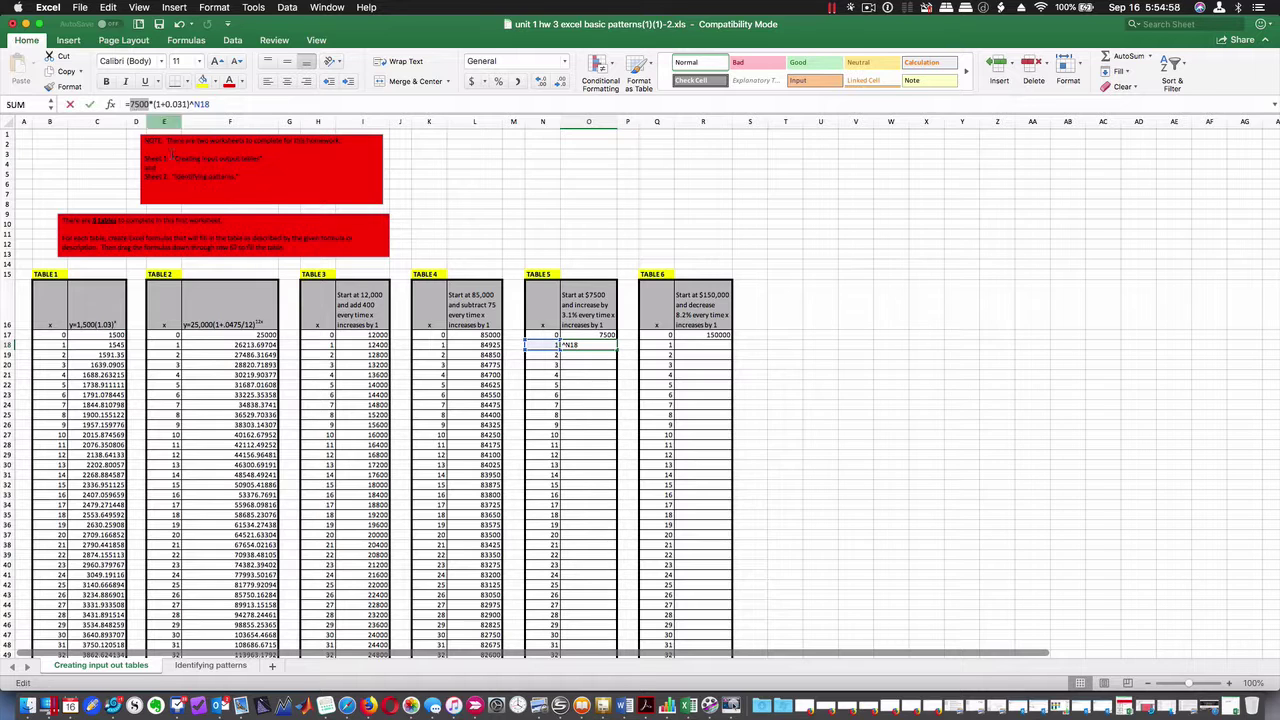
click(598, 334)
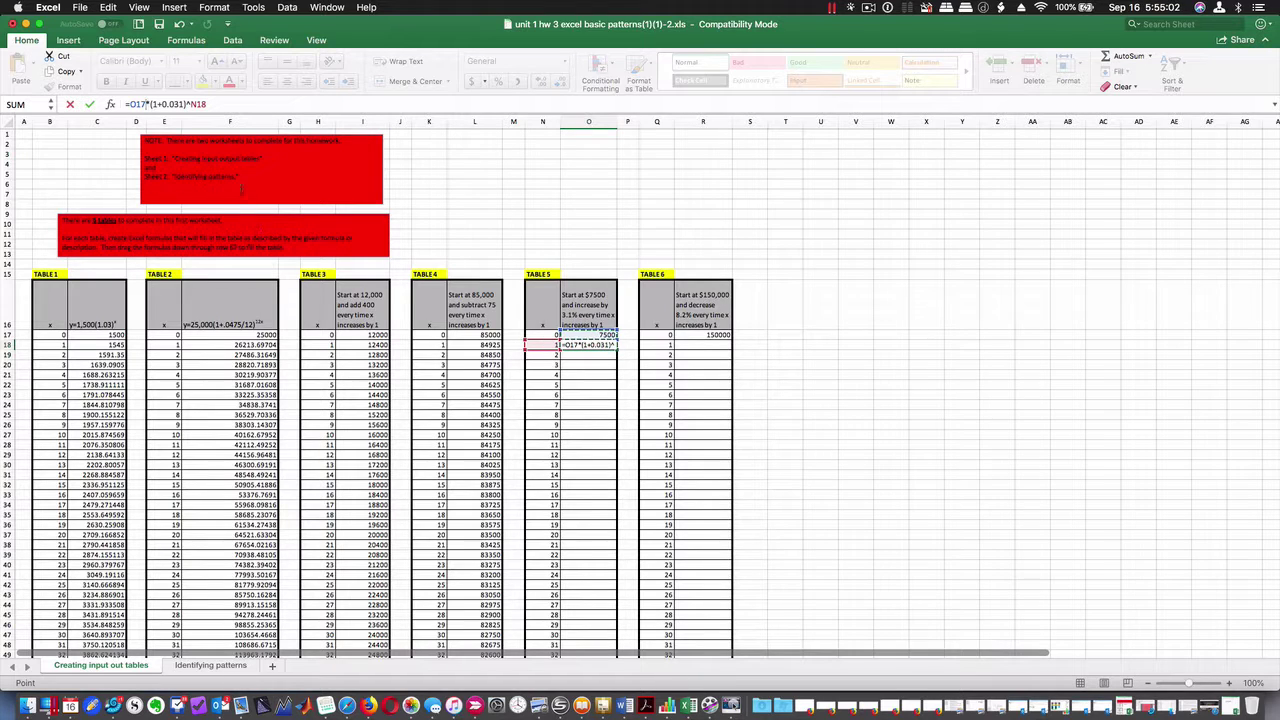
click(136, 104)
text($)
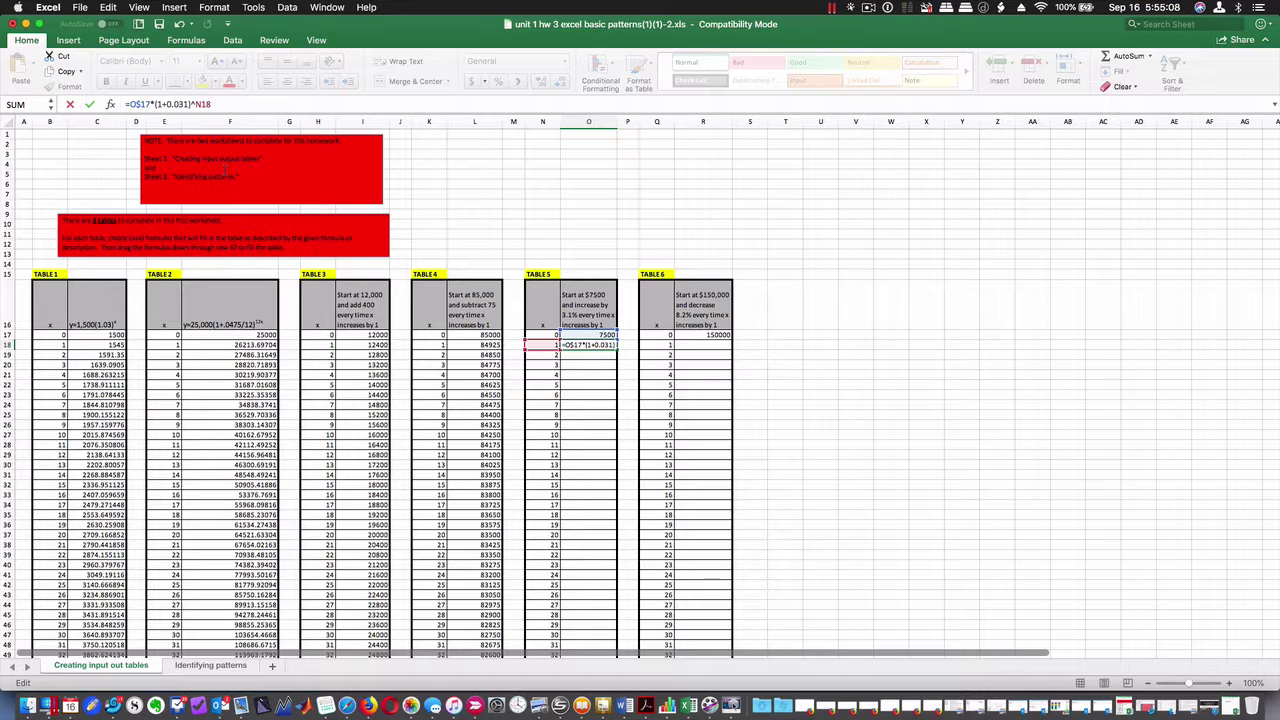
key(Return)
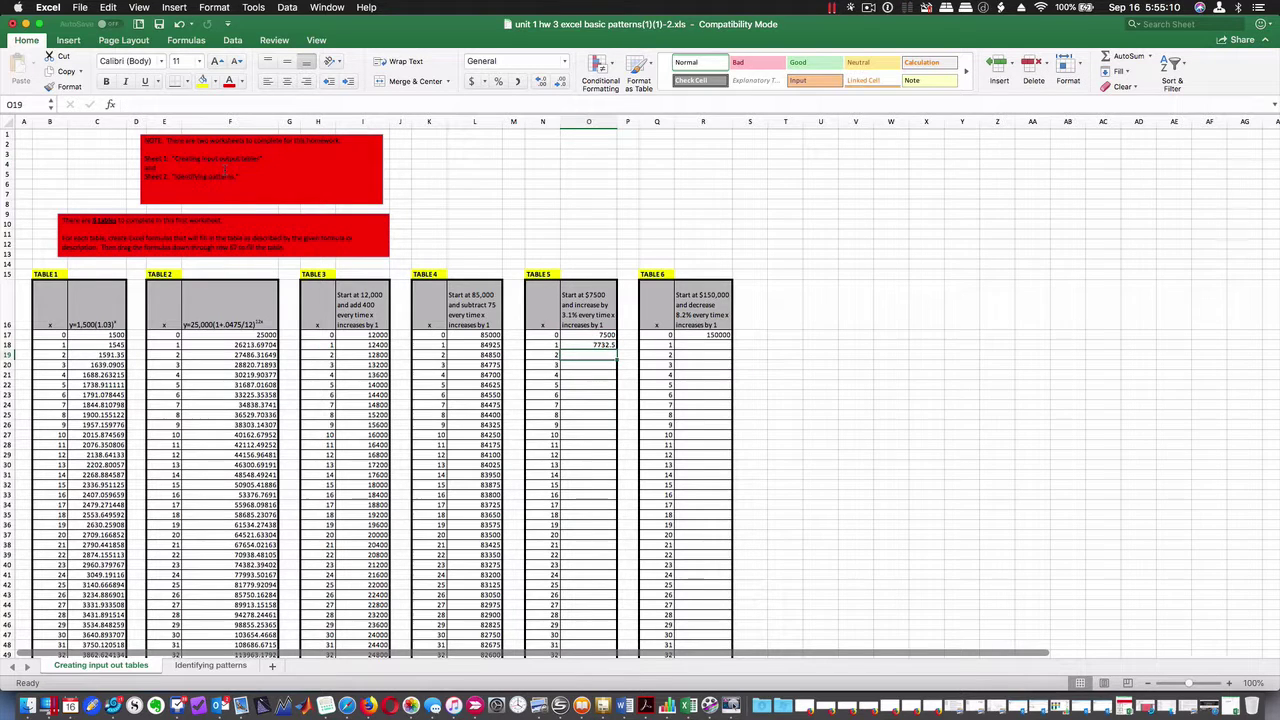
Fill O18's growth formula down column O to row 67.
click(580, 345)
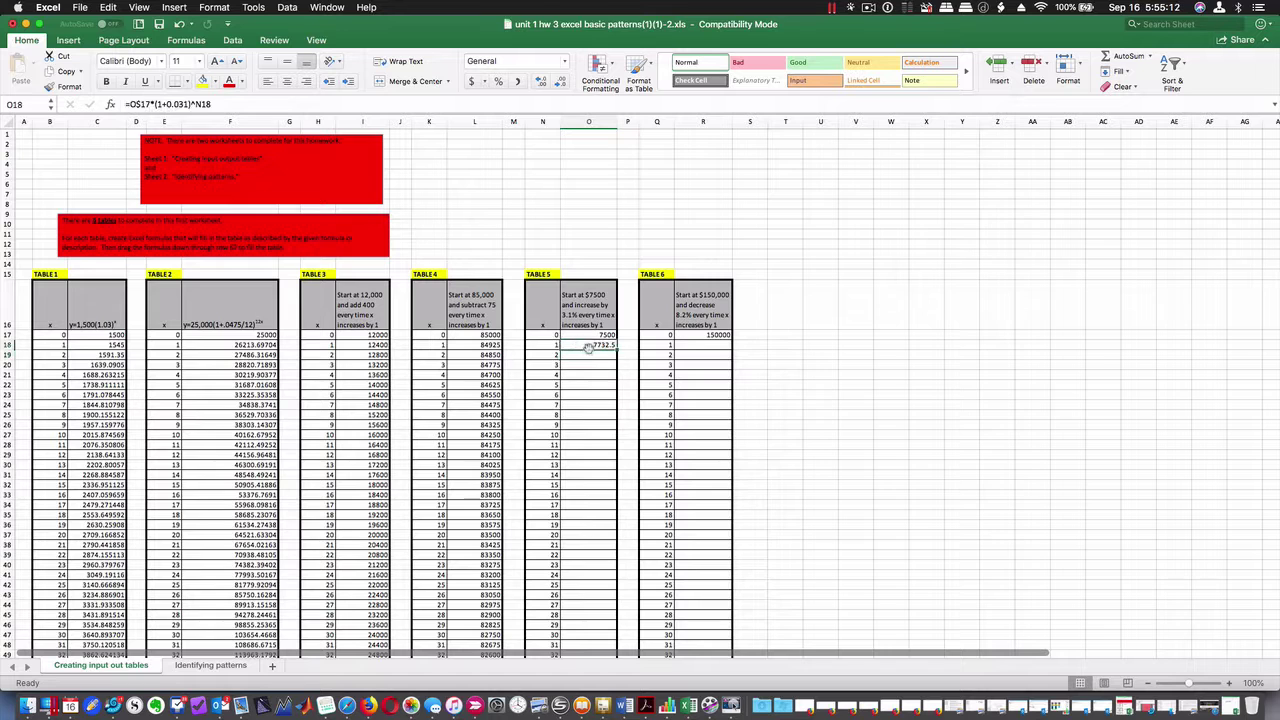
drag(617, 347, 614, 638)
scroll(612, 635, up, 5)
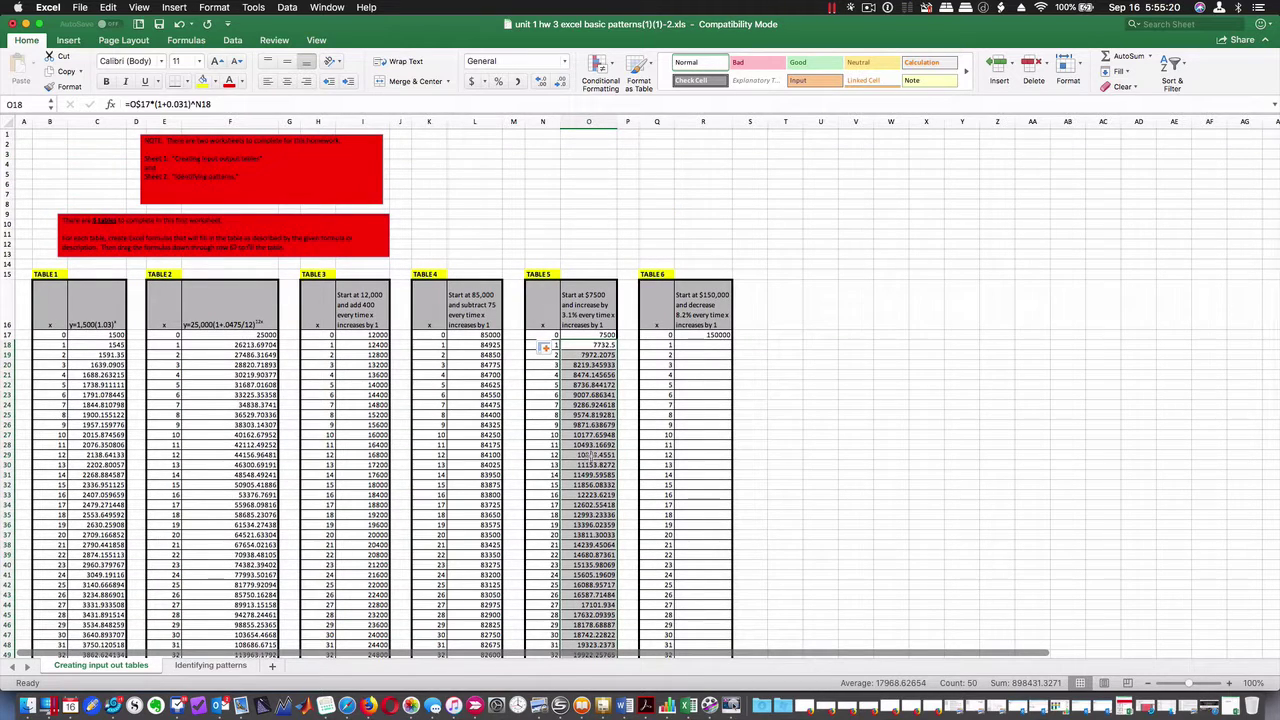
click(596, 335)
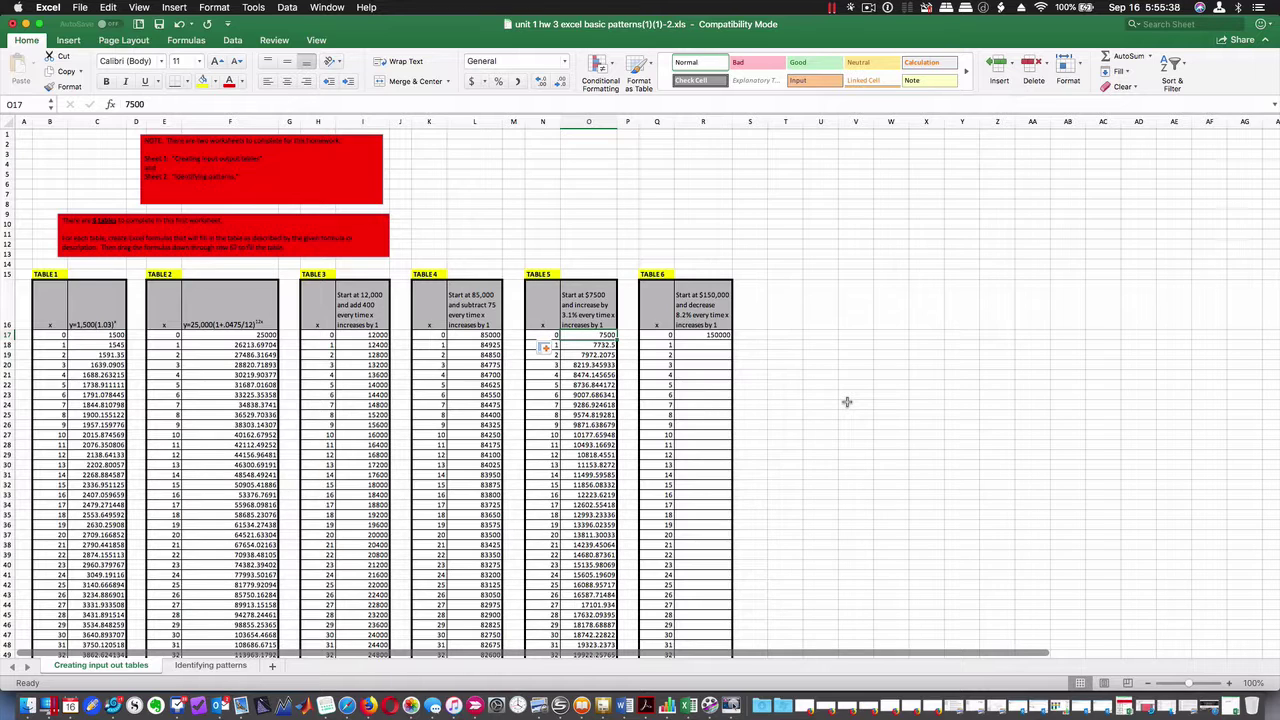
text(2000)
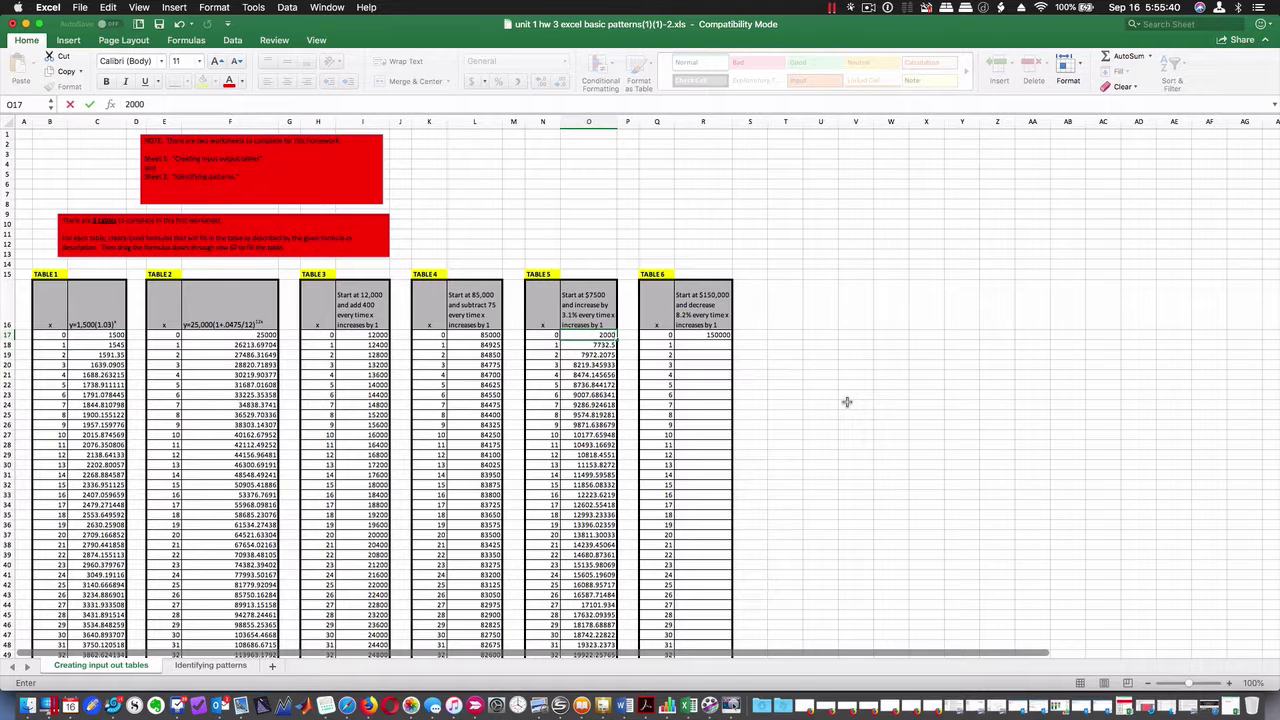
key(Return)
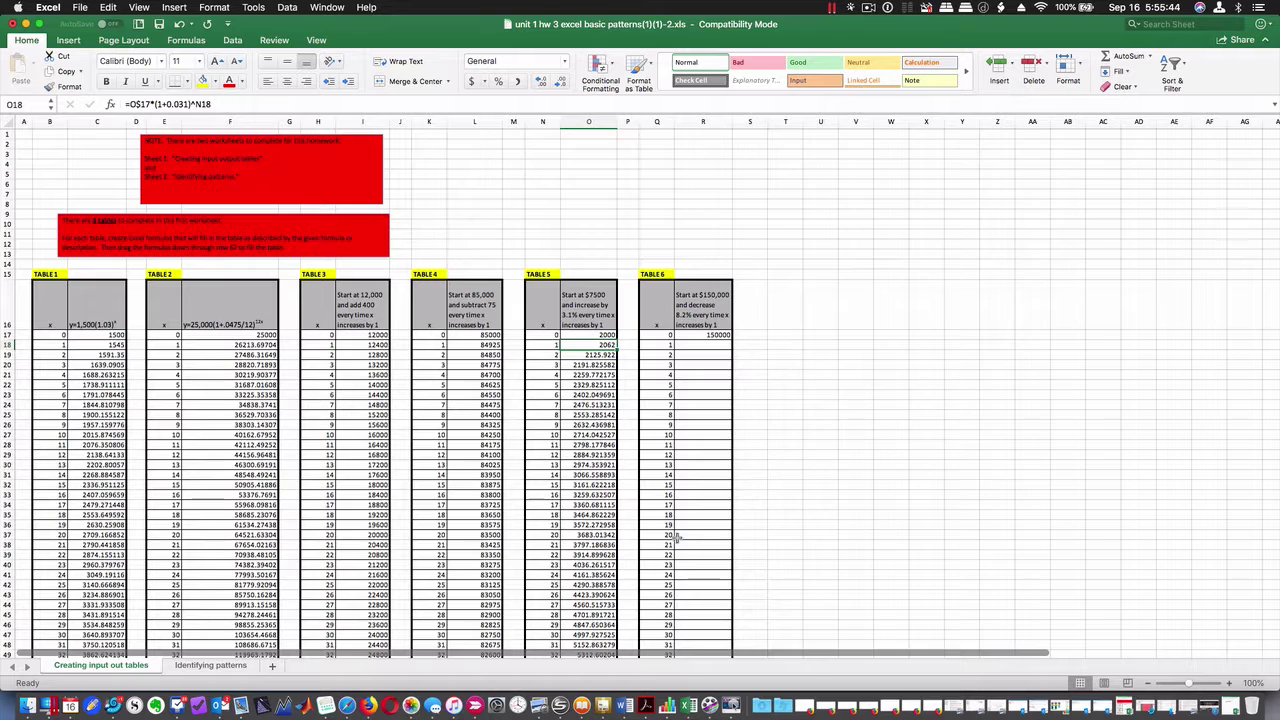
click(590, 585)
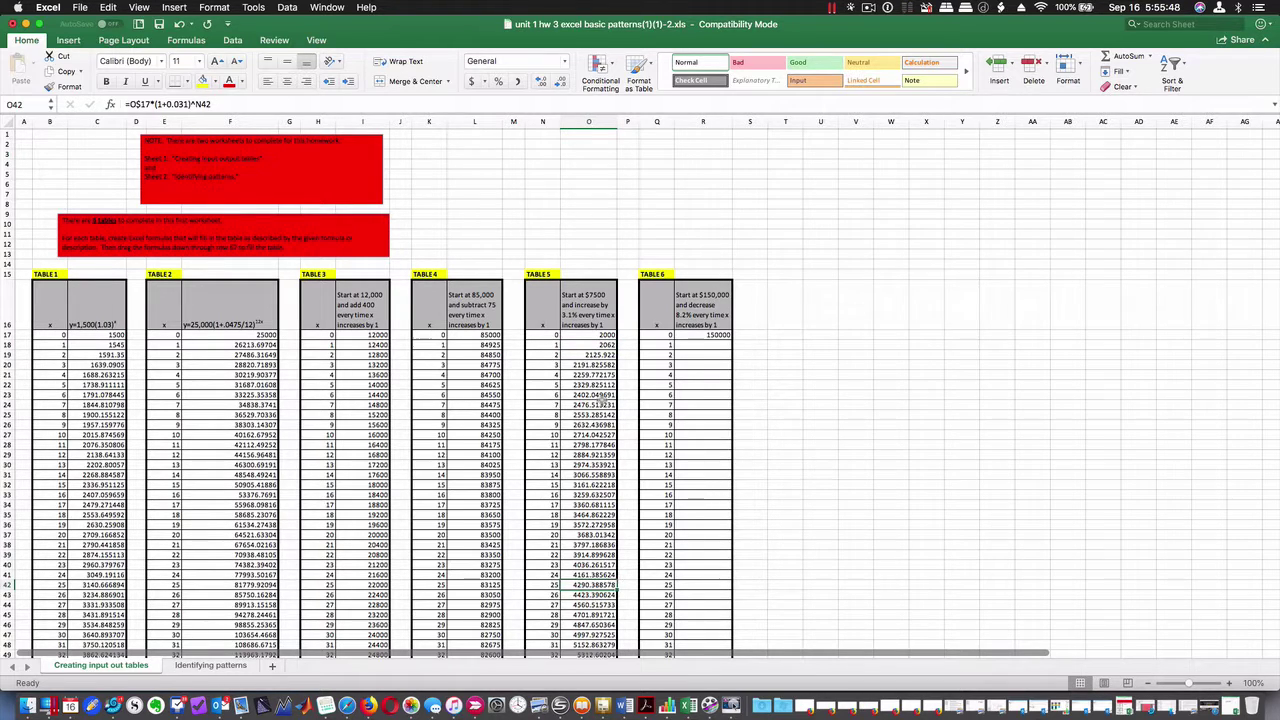
click(598, 336)
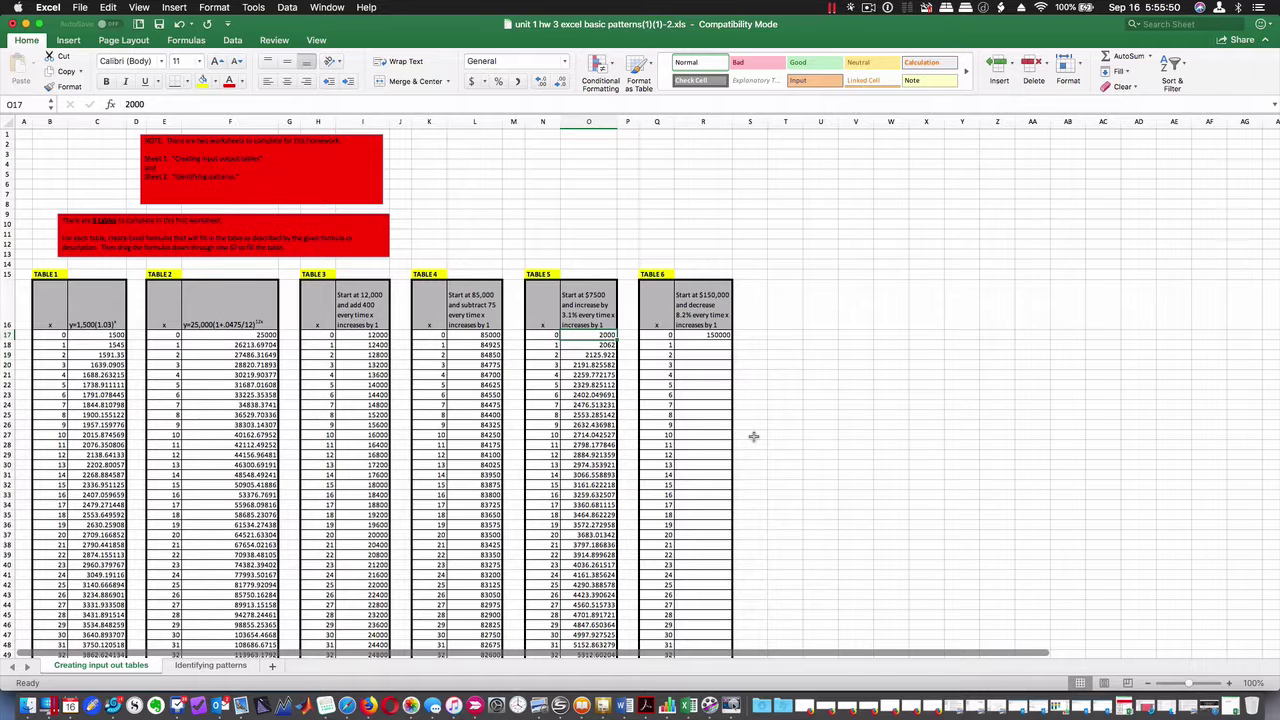
text(7500)
key(Return)
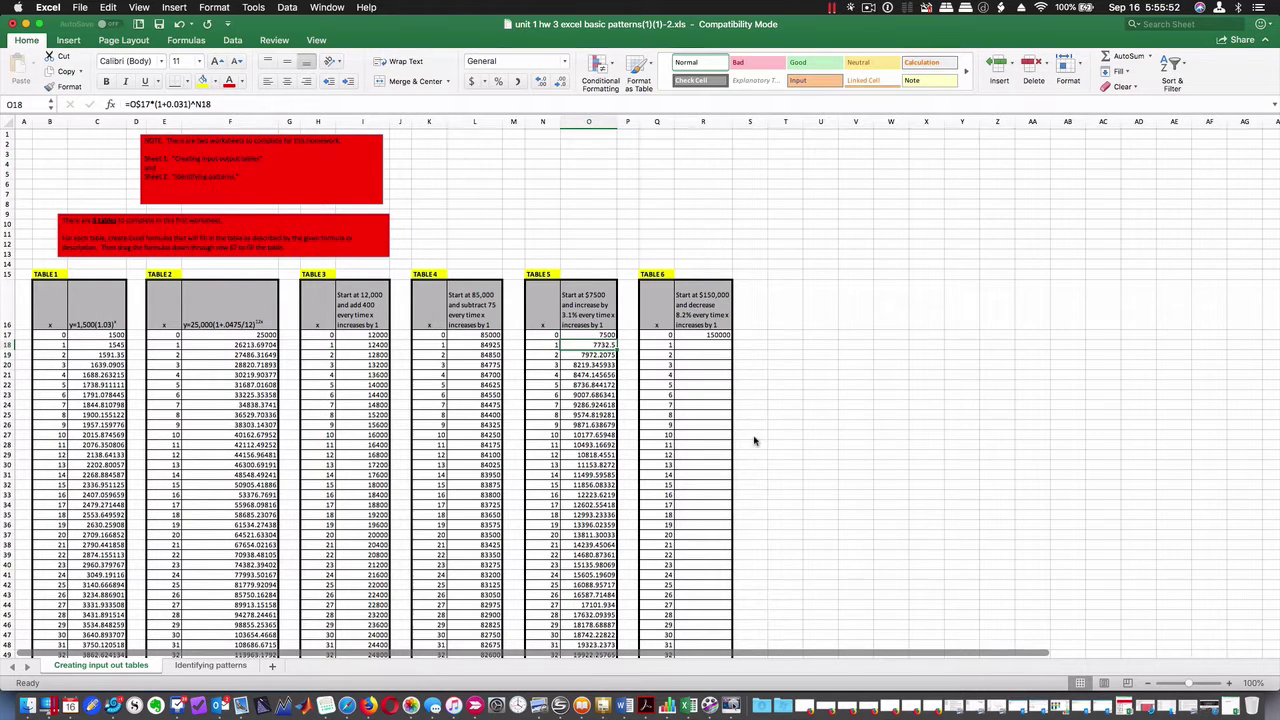
click(699, 344)
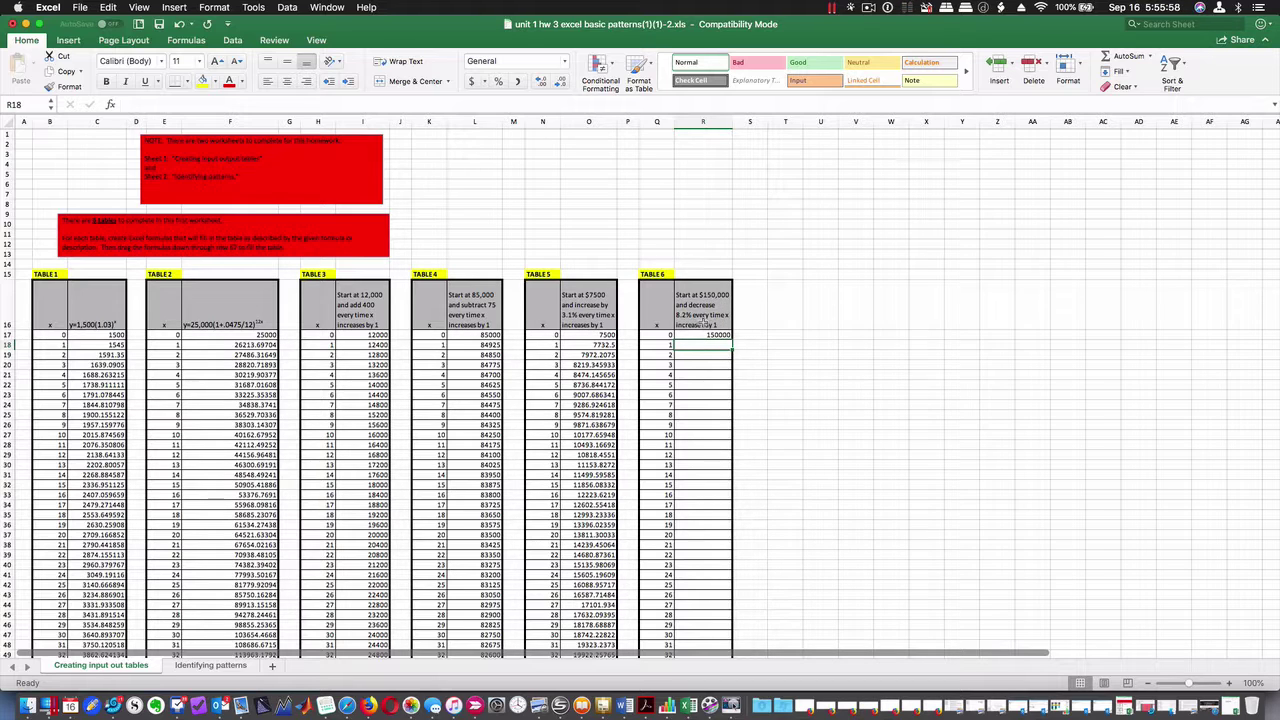
Enter the 8.2% decay formula =R$17*(1-.082)^Q18 in R18.
click(710, 335)
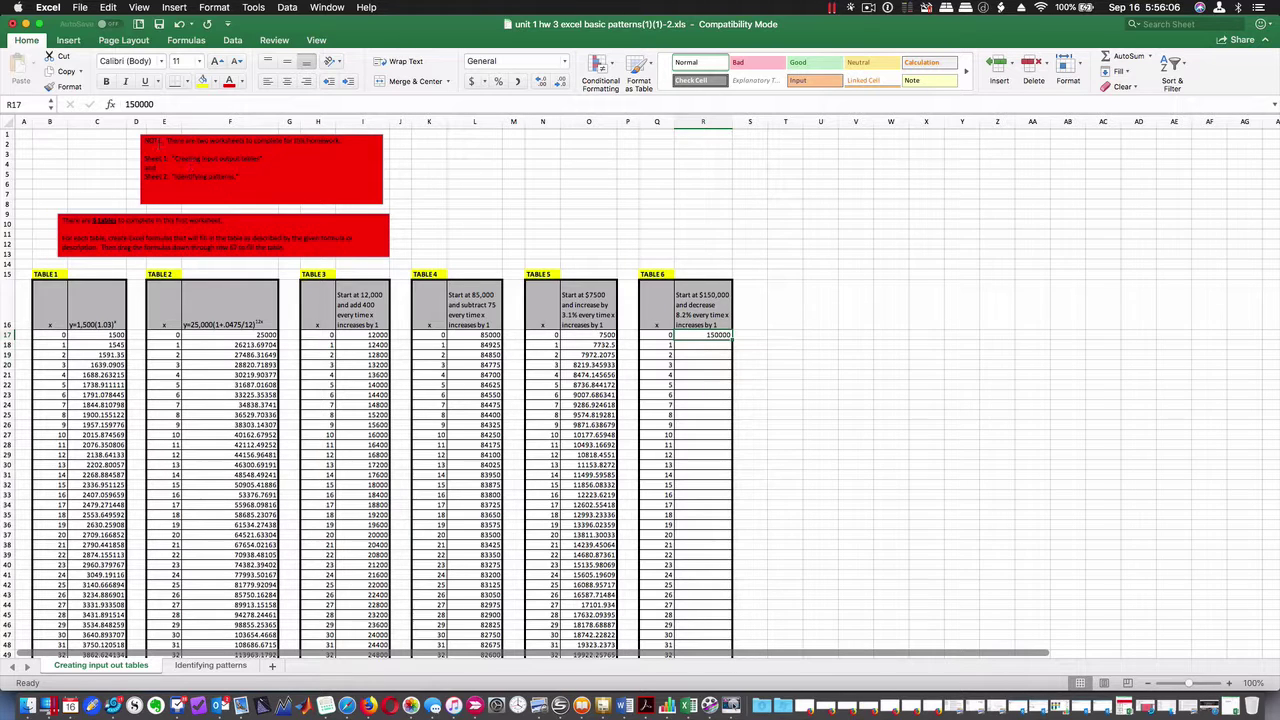
click(685, 345)
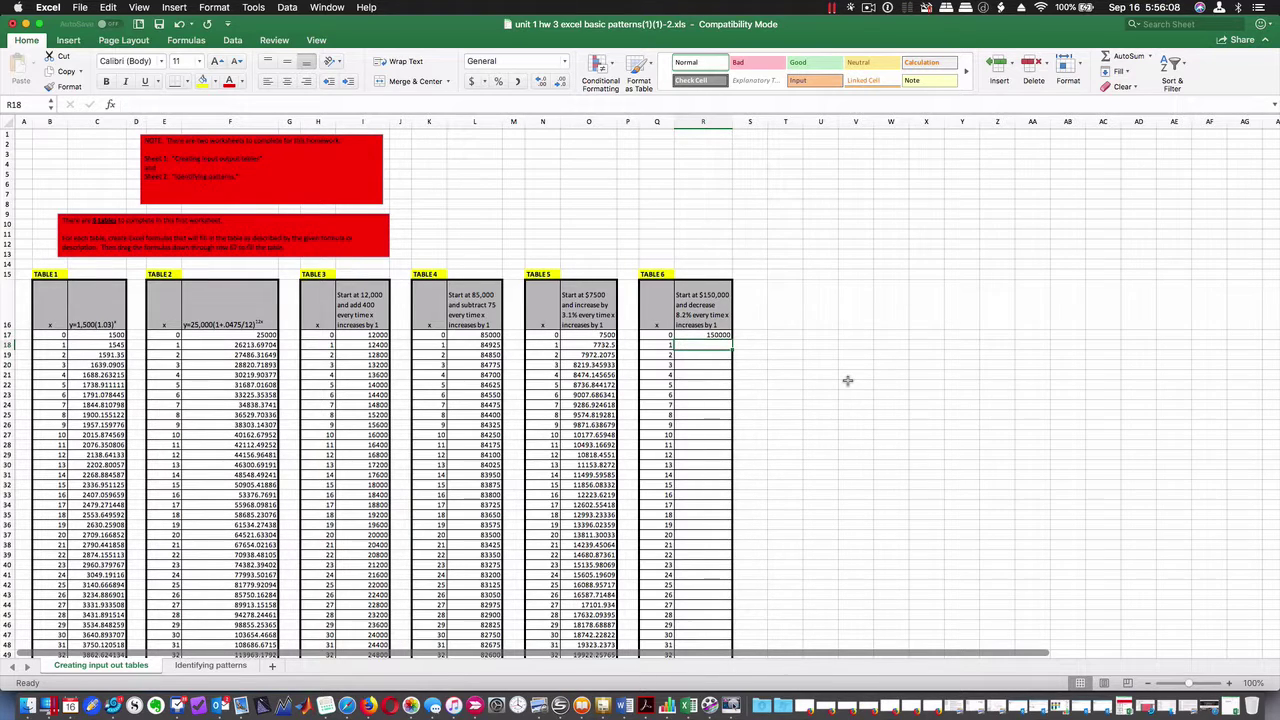
text(=)
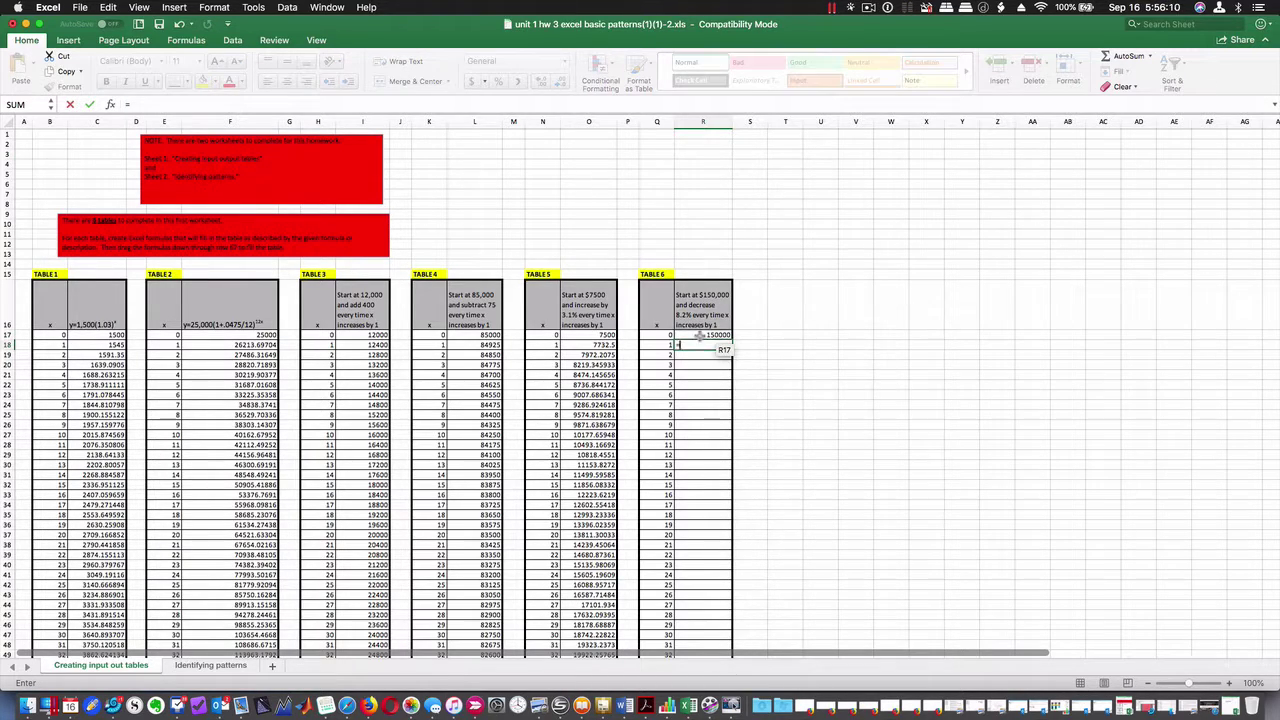
click(700, 337)
click(133, 104)
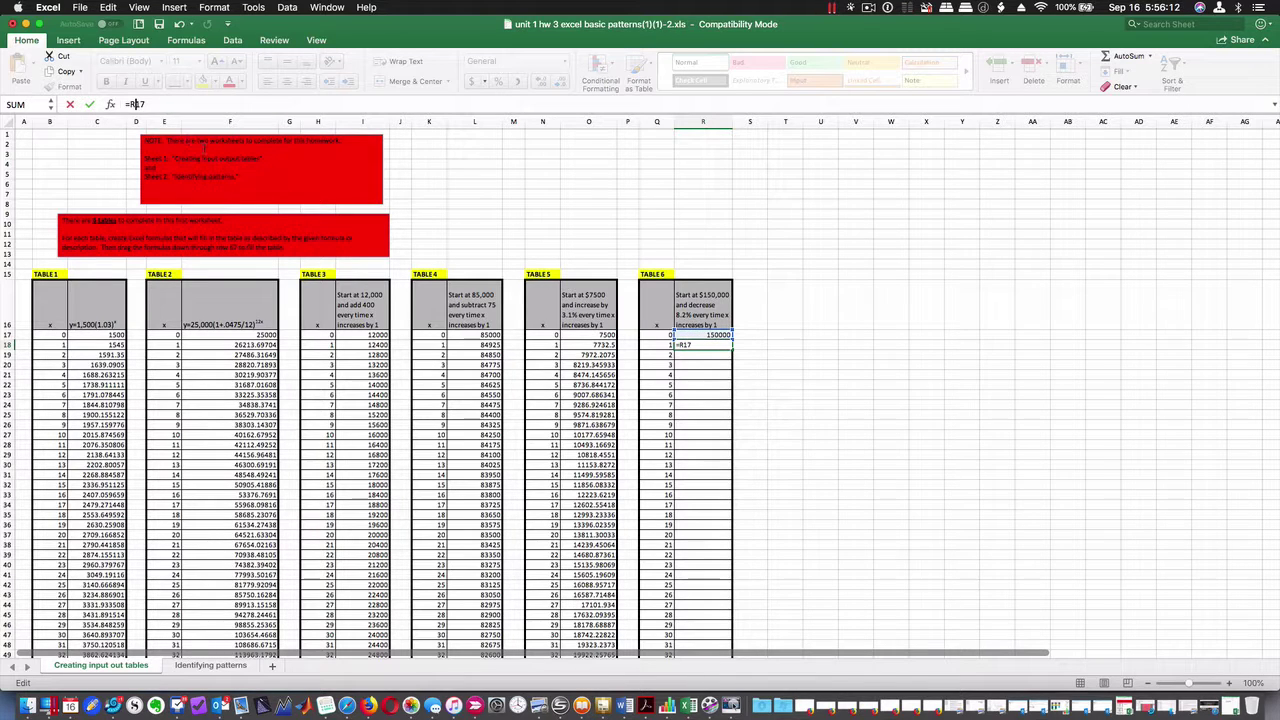
text($)
double_click(707, 345)
text(*(1-.082)^)
click(660, 345)
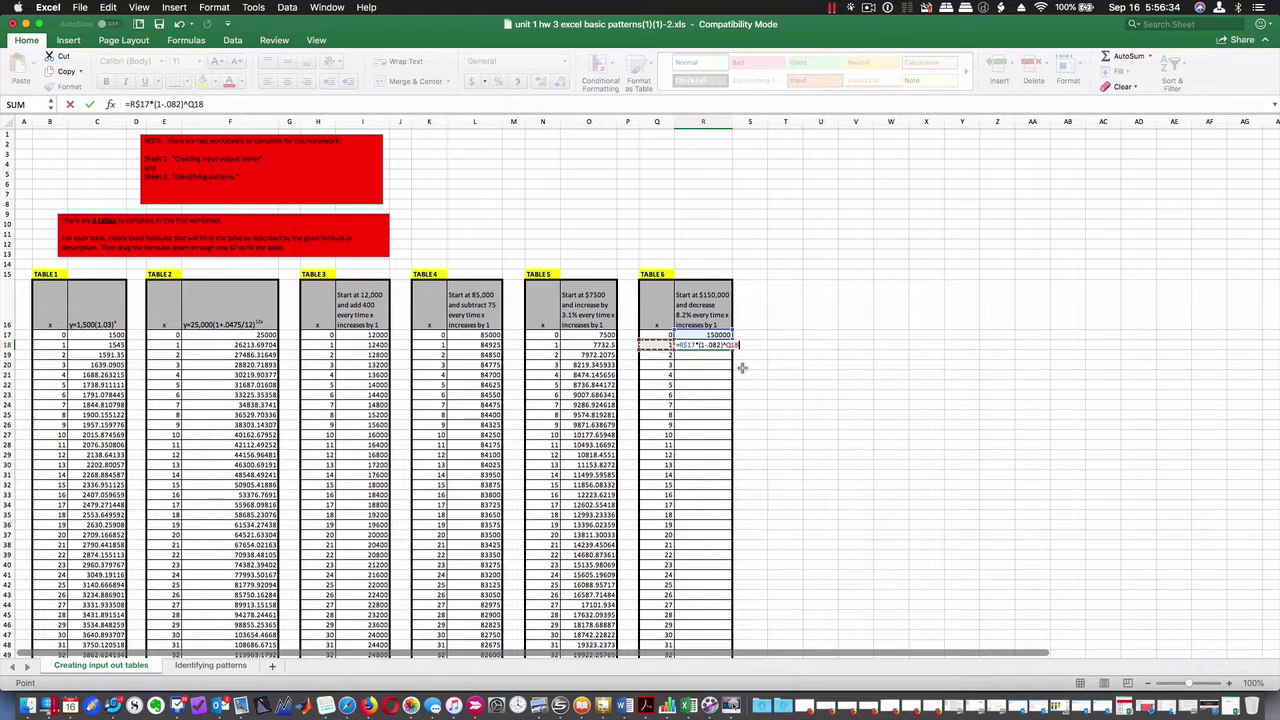
key(Return)
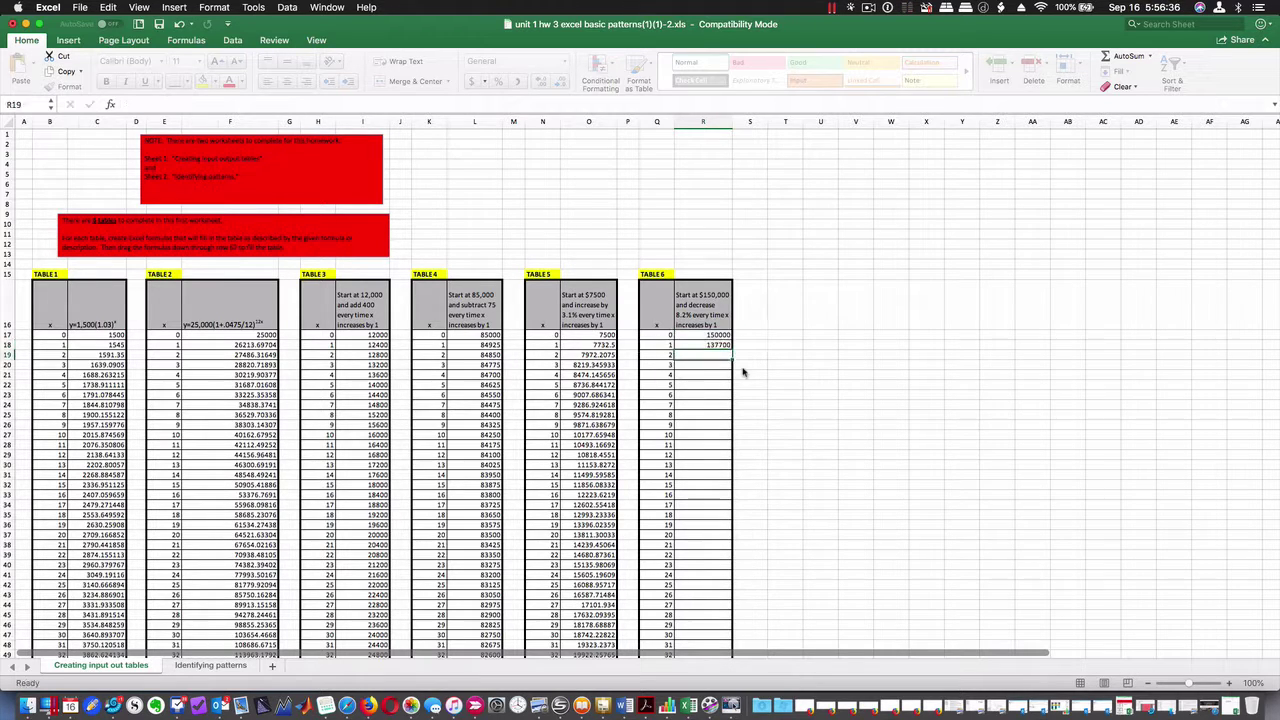
Fill the decay formula down column R to row 66.
click(733, 349)
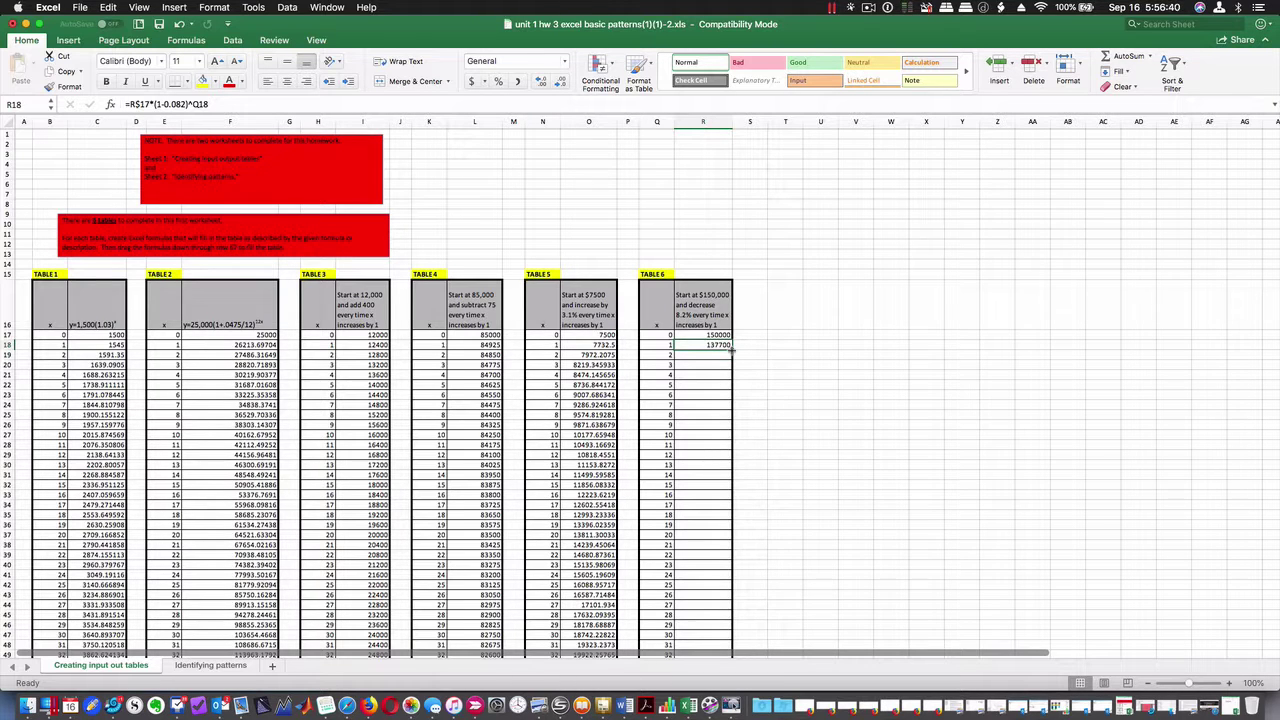
drag(733, 349, 730, 642)
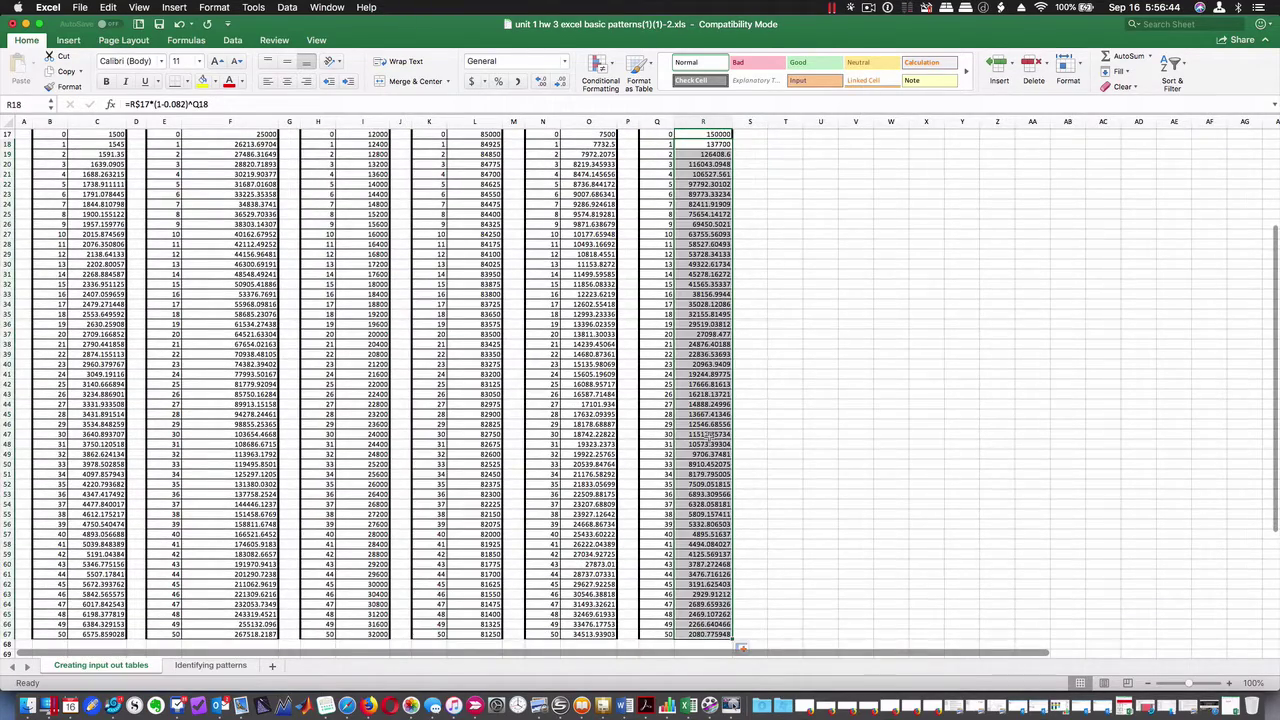
scroll(716, 330, up, 5)
scroll(716, 330, up, 3)
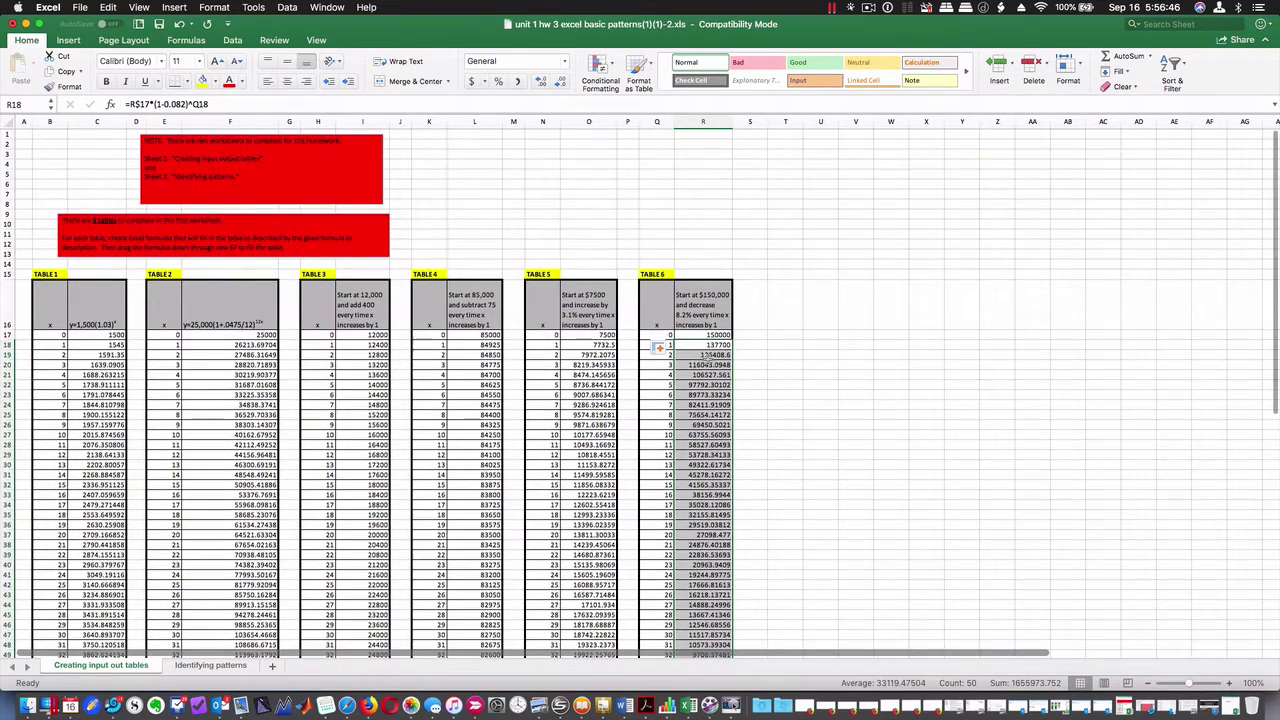
Review the R18 and R19 formulas to confirm their references.
click(707, 354)
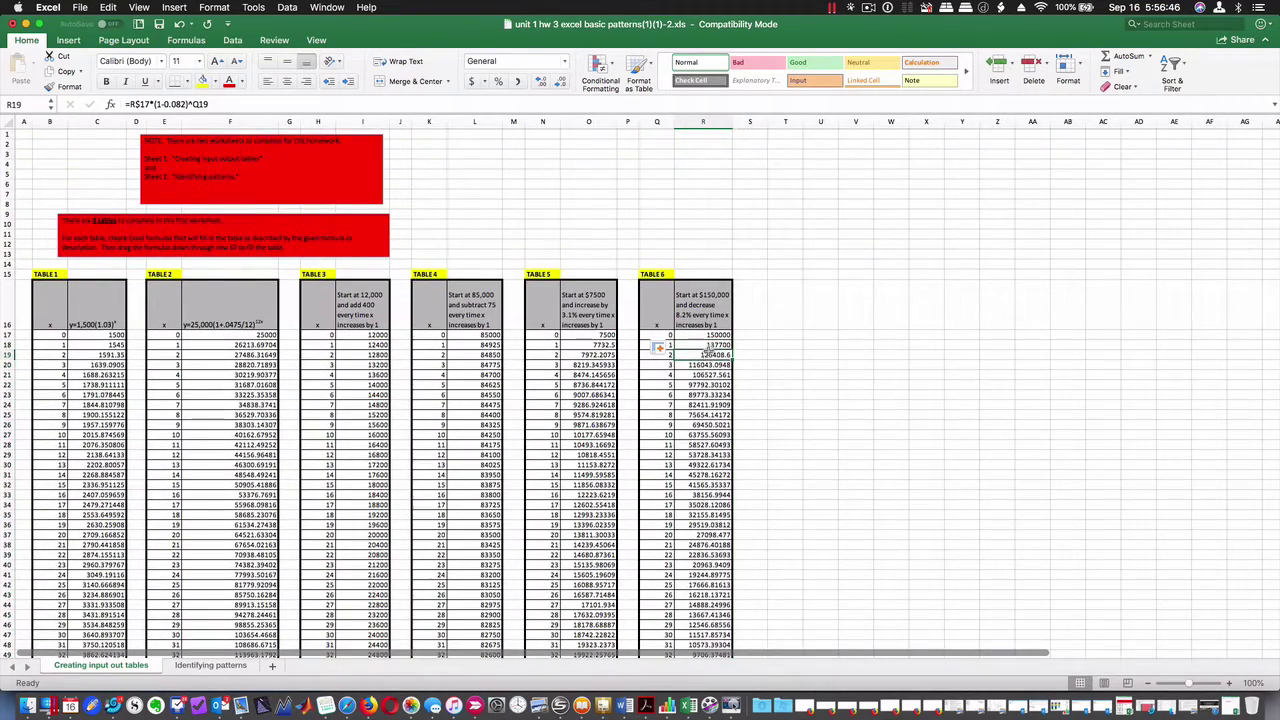
double_click(707, 344)
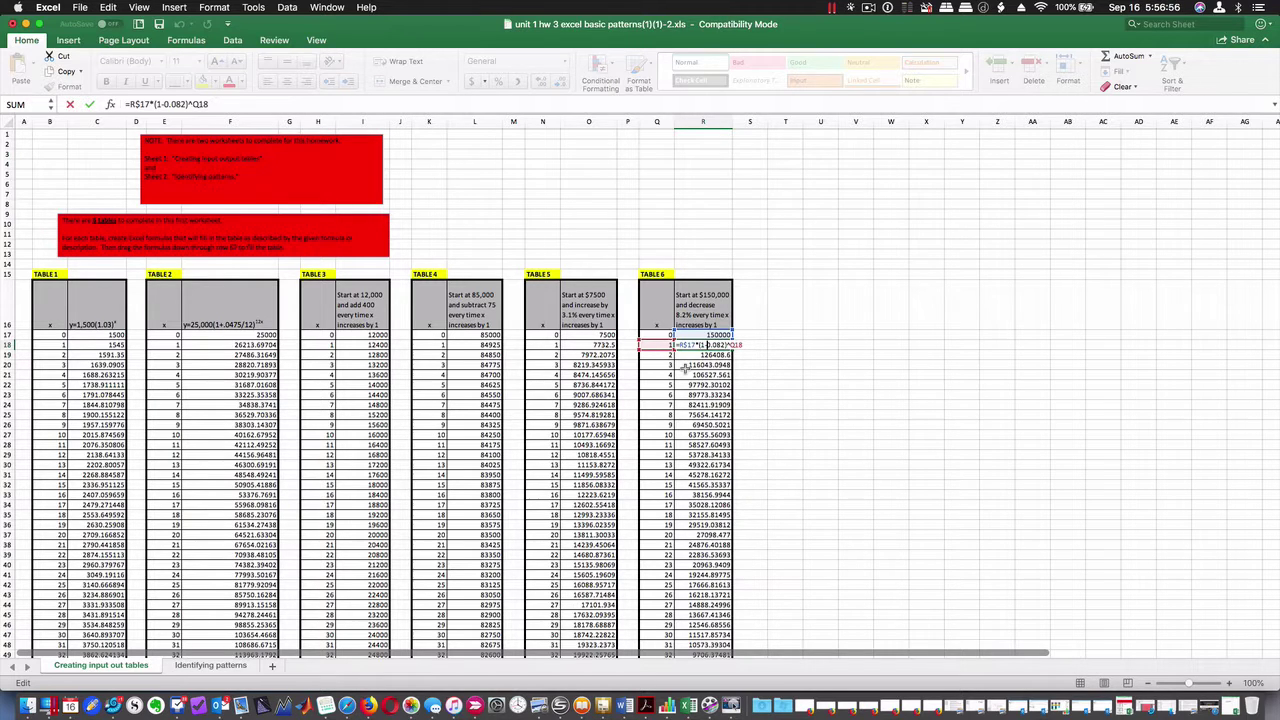
key(Return)
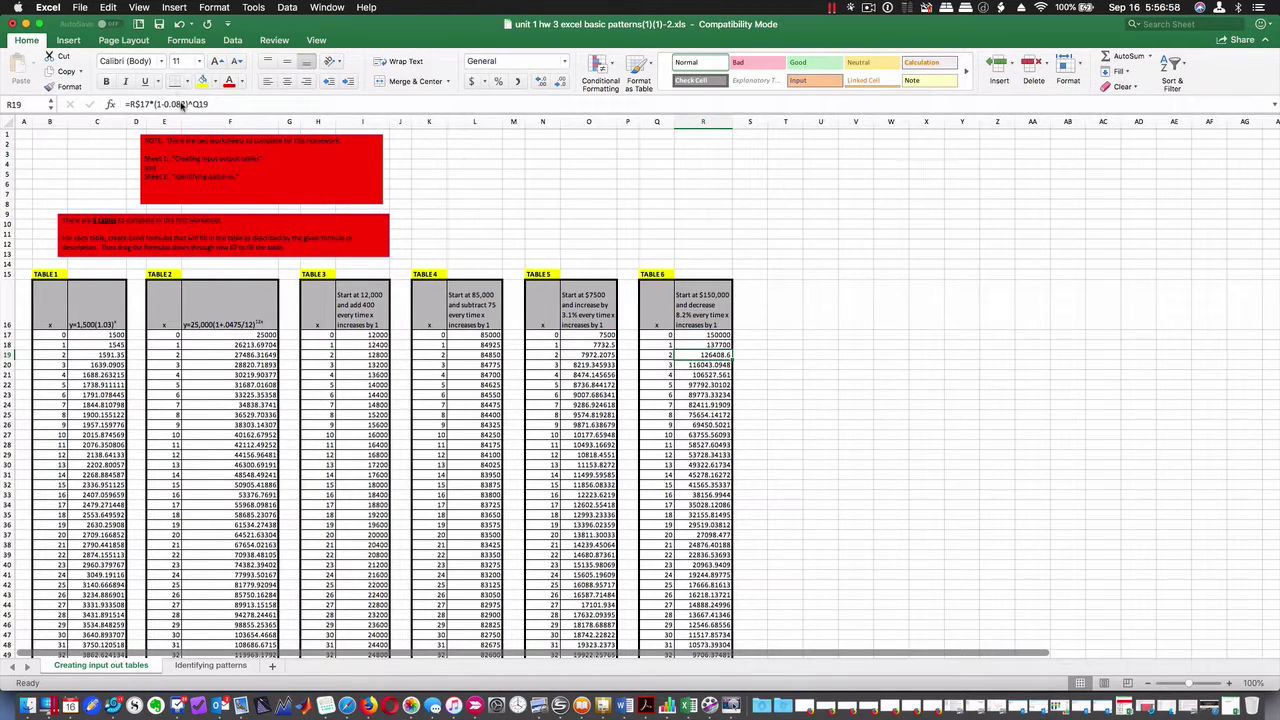
click(182, 105)
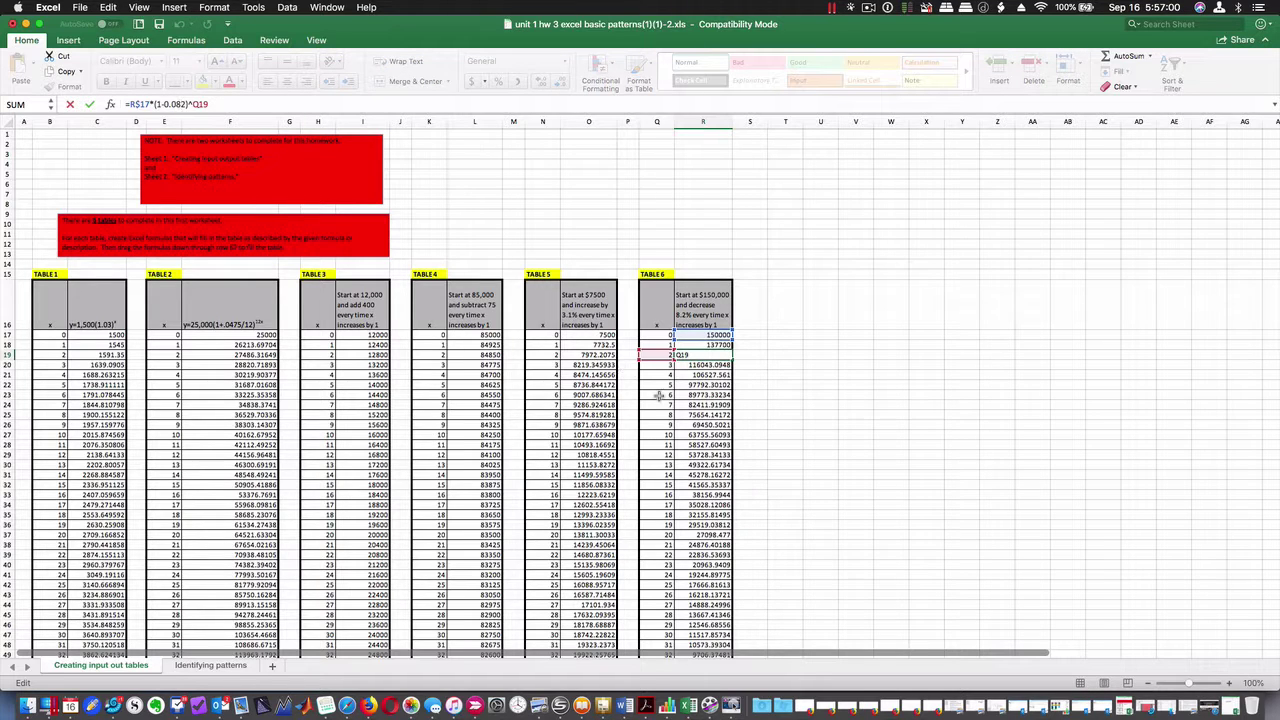
key(Return)
click(707, 396)
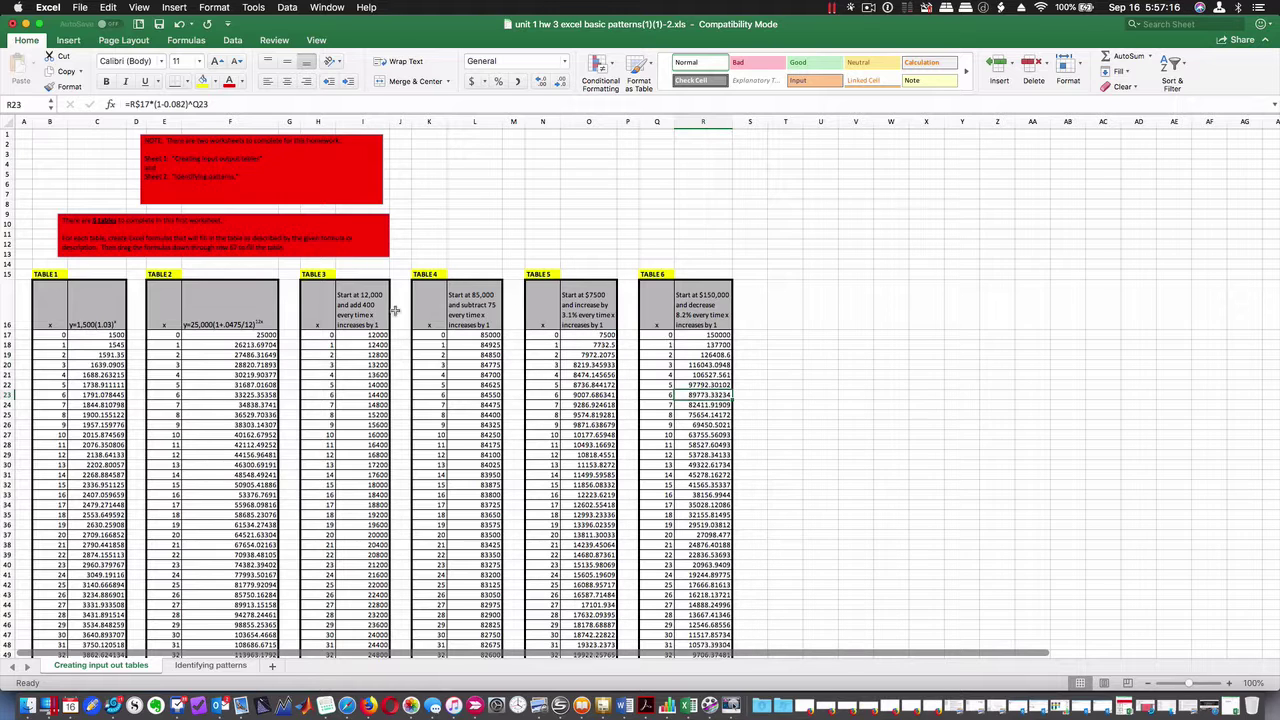
Switch to the Identifying patterns sheet and scroll through Tables 1–4.
click(210, 665)
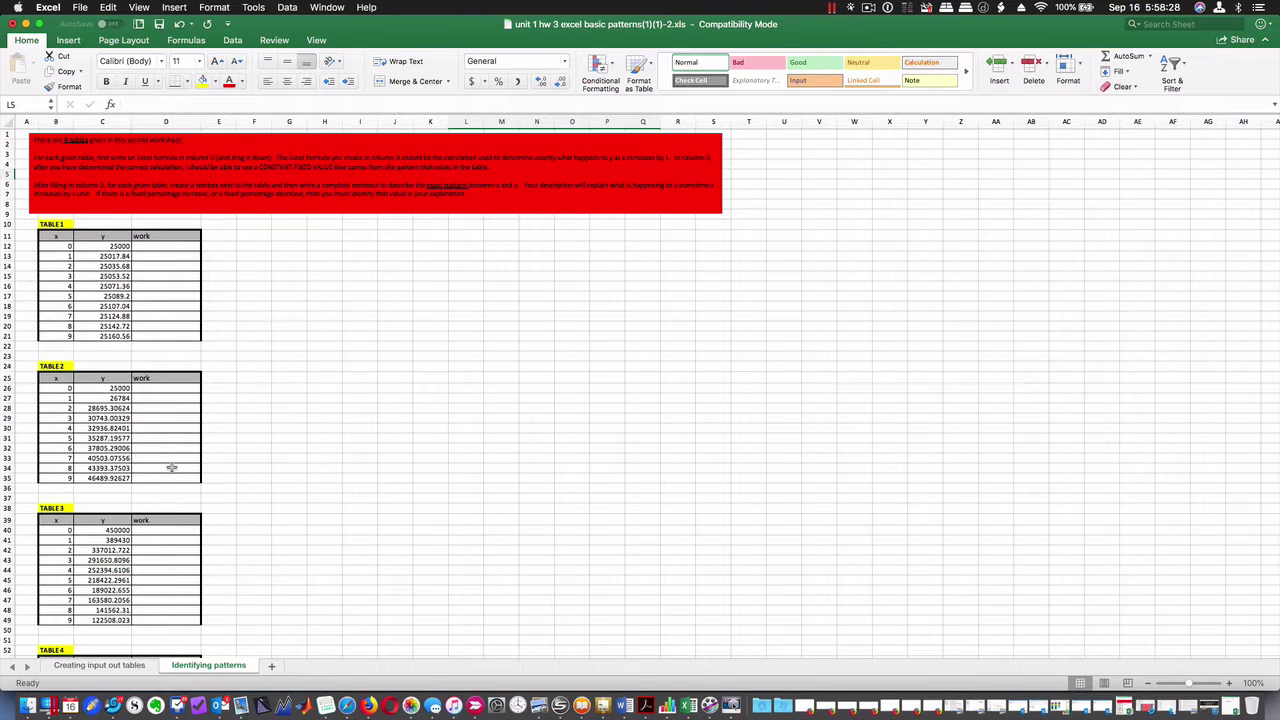
scroll(292, 444, down, 3)
scroll(292, 444, down, 5)
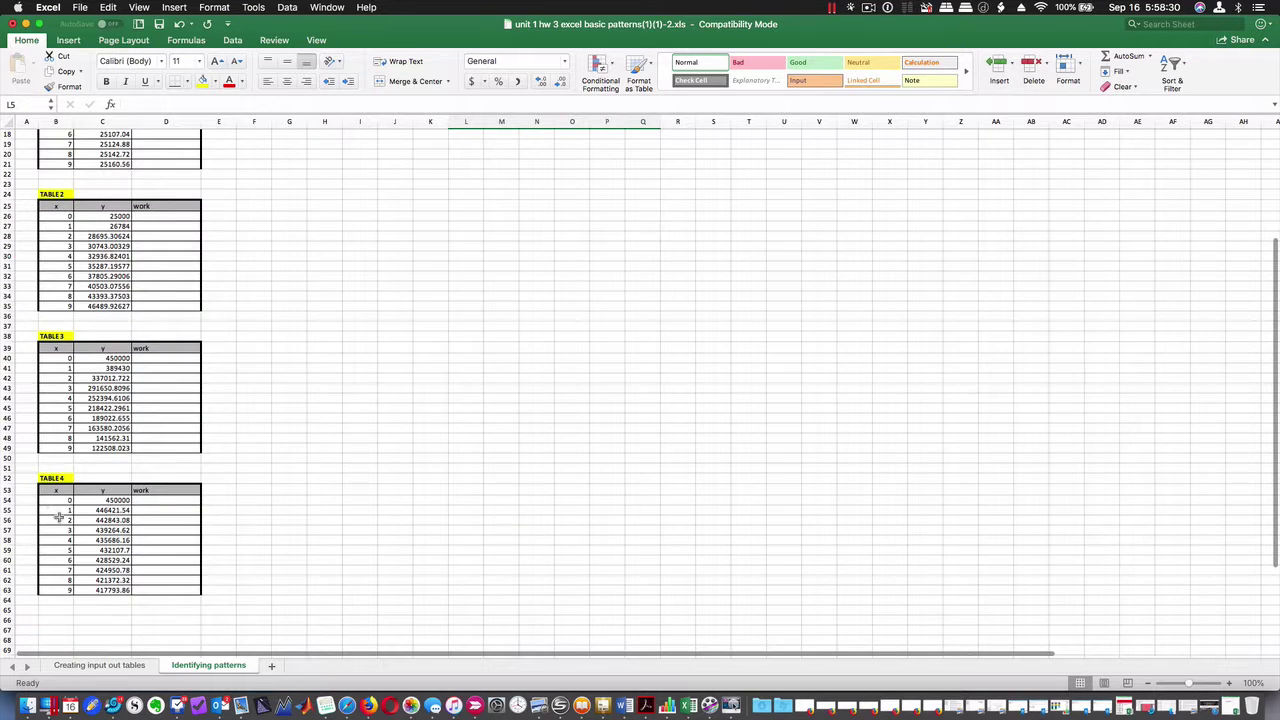
scroll(207, 318, up, 8)
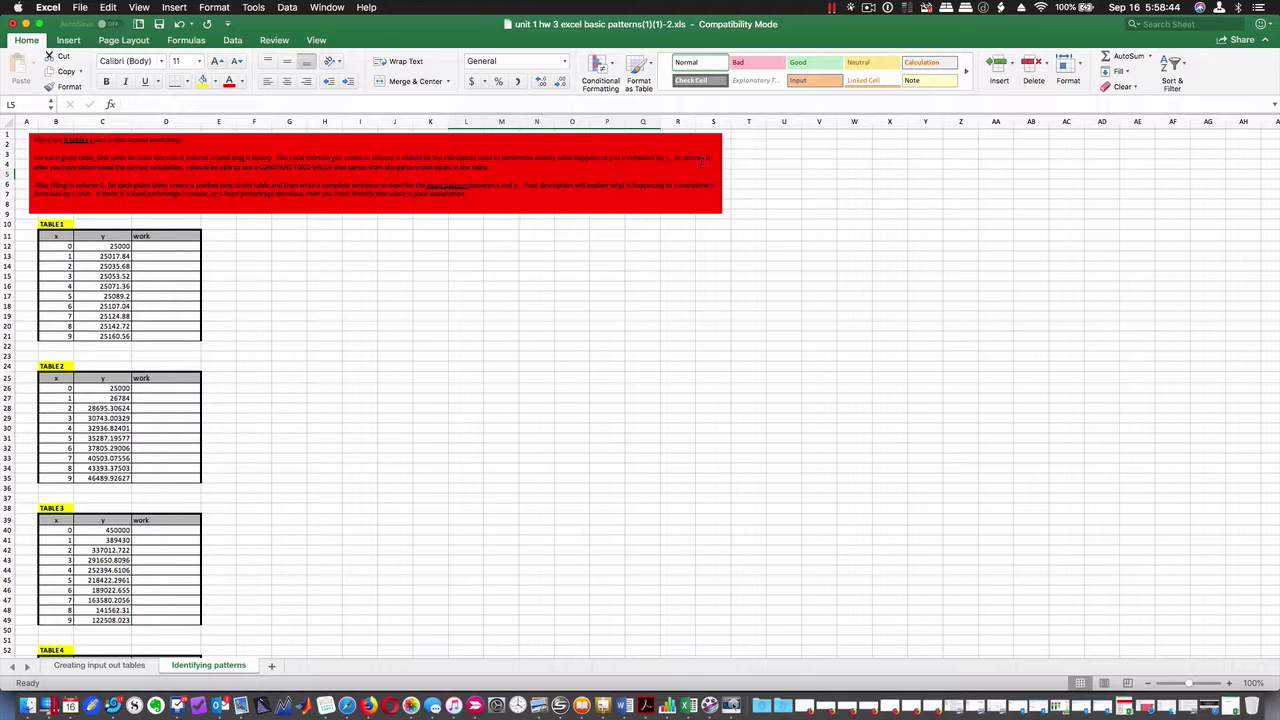
Check Table 1's y values and enter 2500 in D12.
click(120, 246)
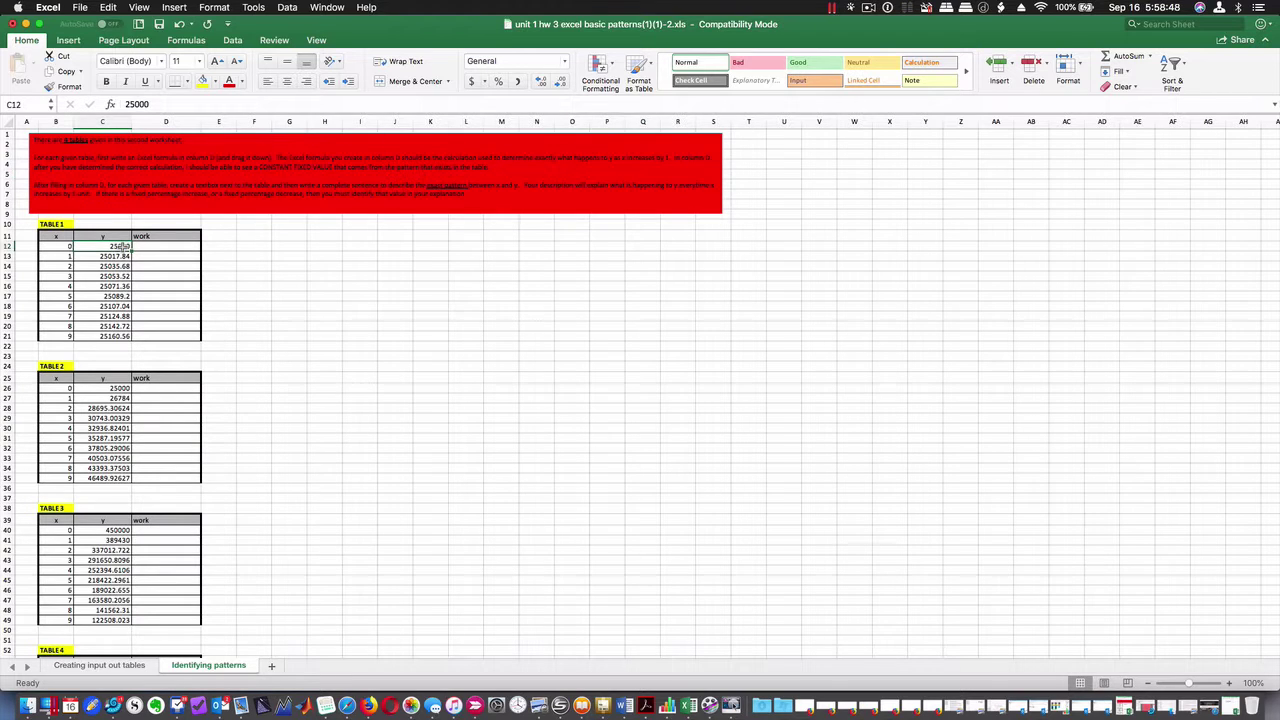
click(120, 256)
click(115, 266)
click(157, 246)
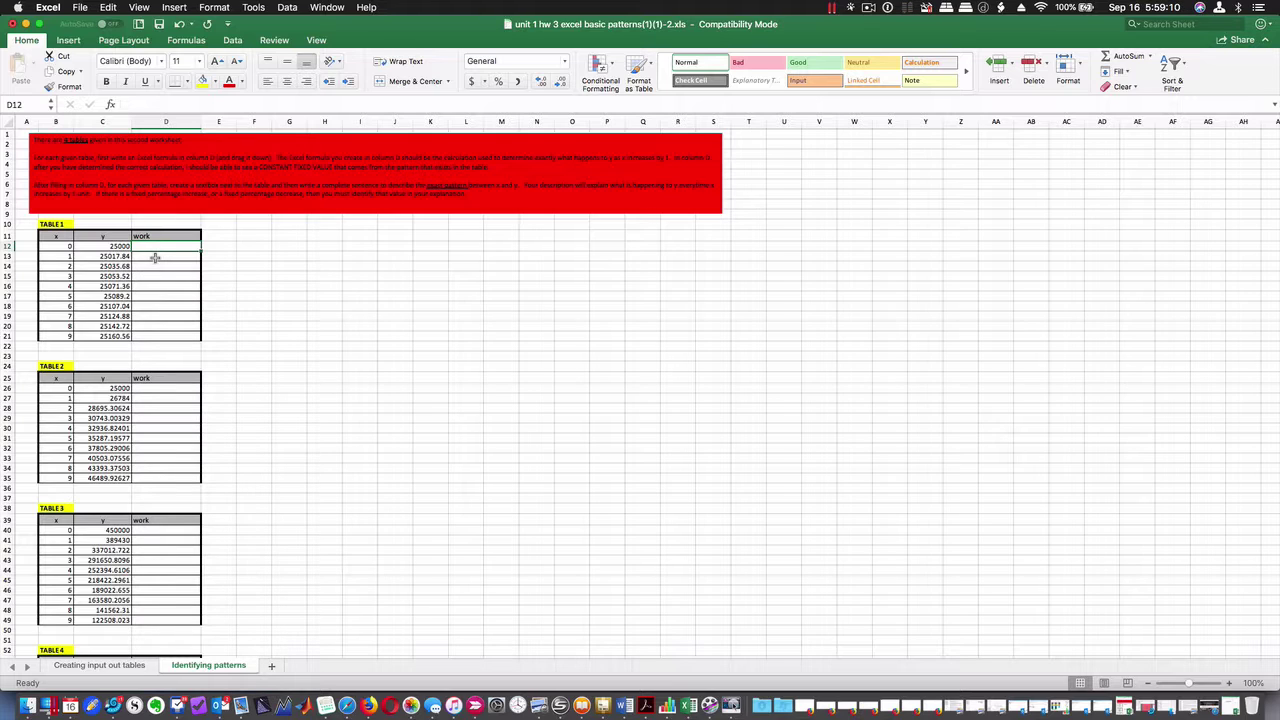
click(118, 257)
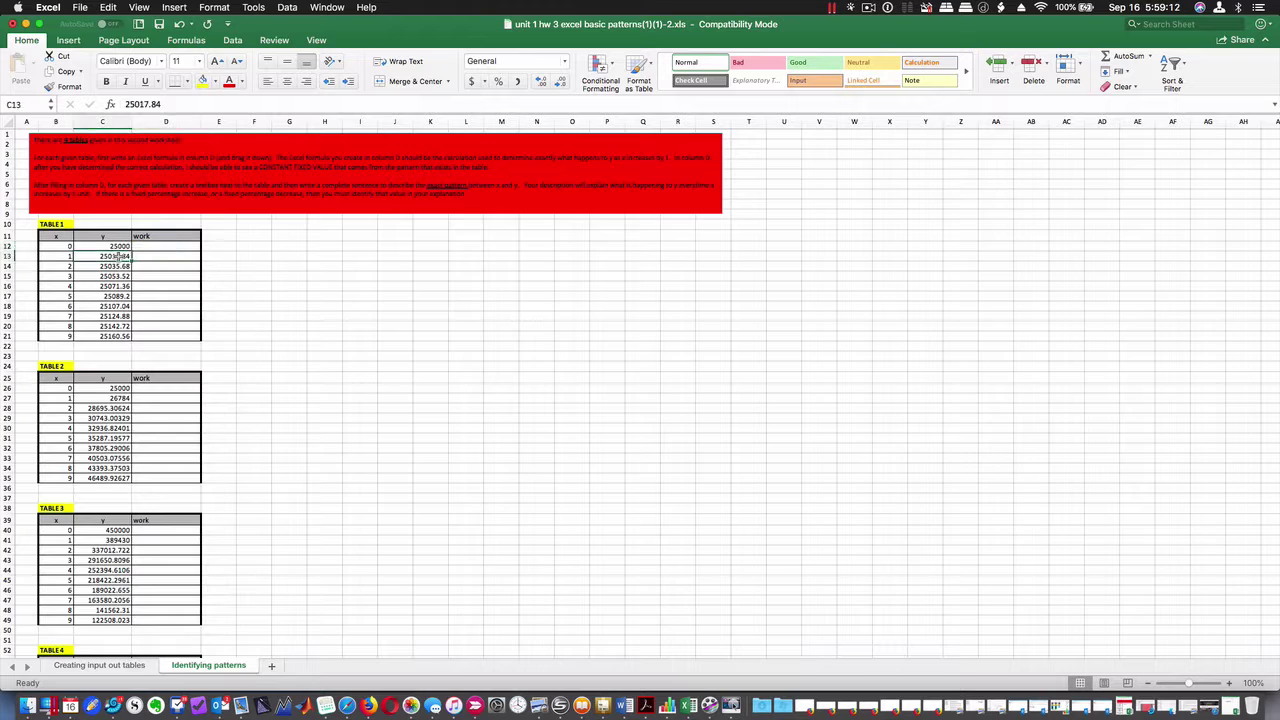
key(Down)
key(Down)
key(Down)
key(Down)
key(Down)
key(Down)
click(160, 248)
text(2500)
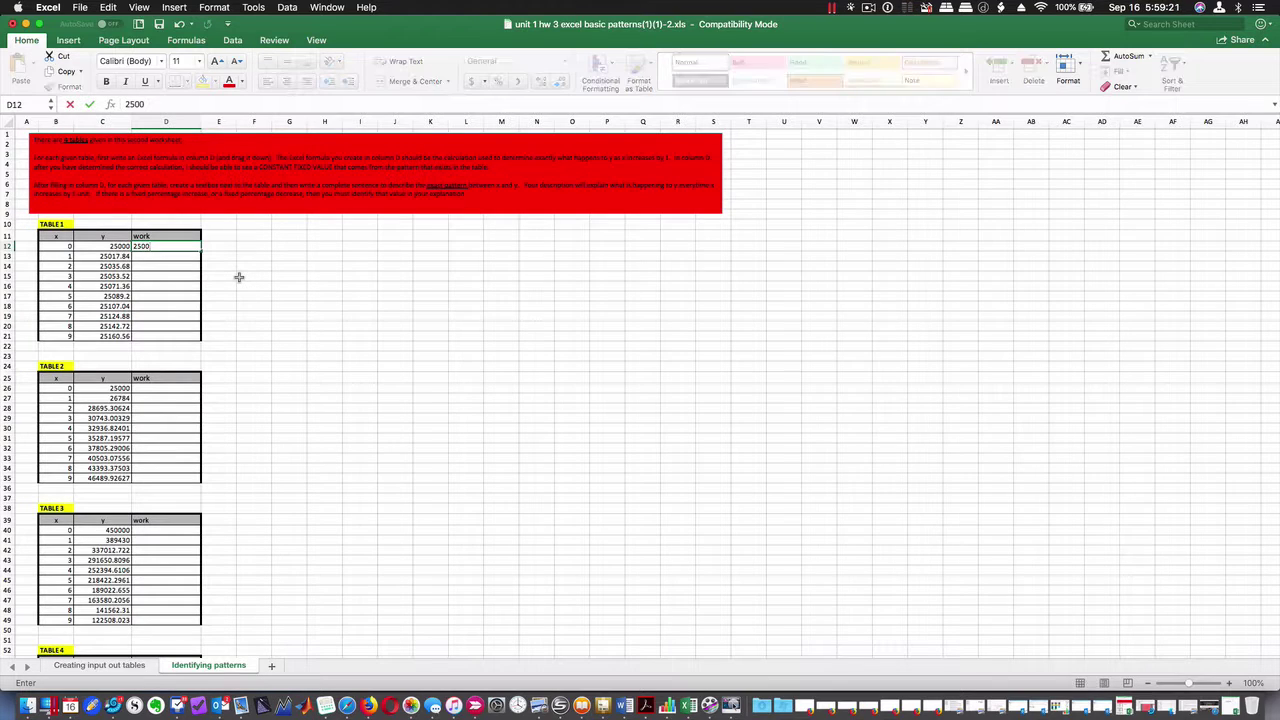
key(Return)
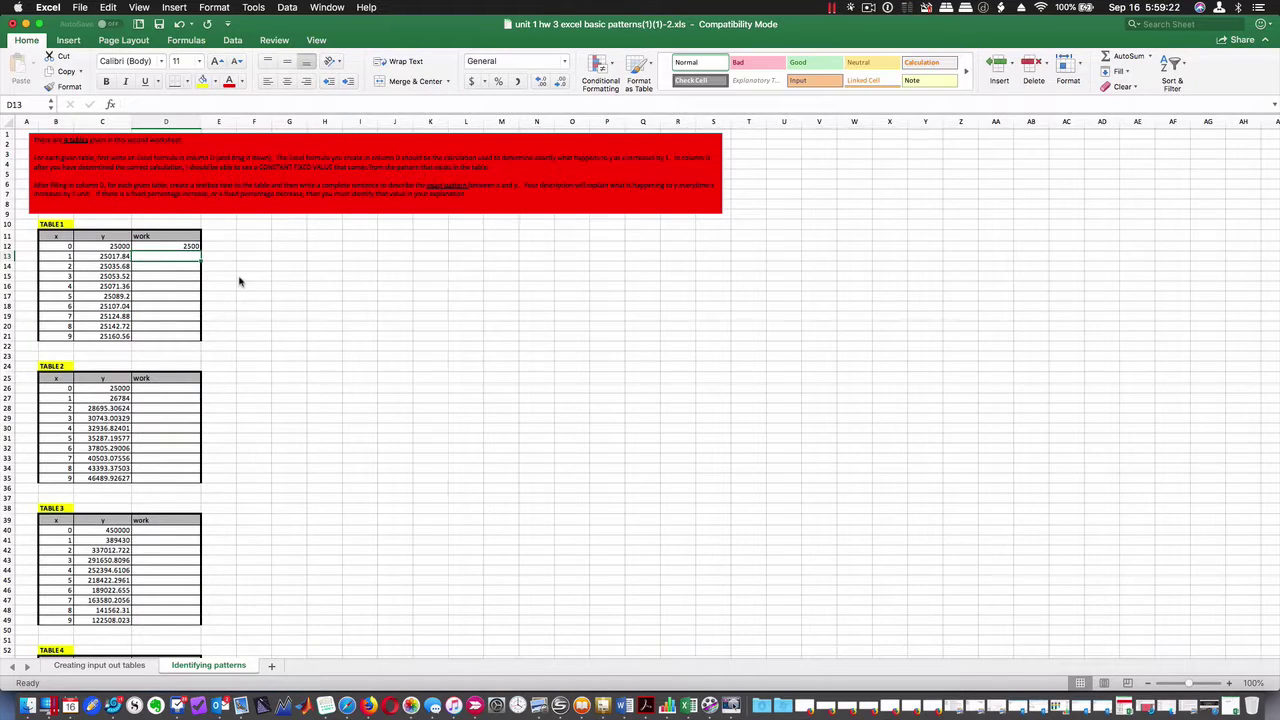
Enter the formula =B12 in D13.
text(=)
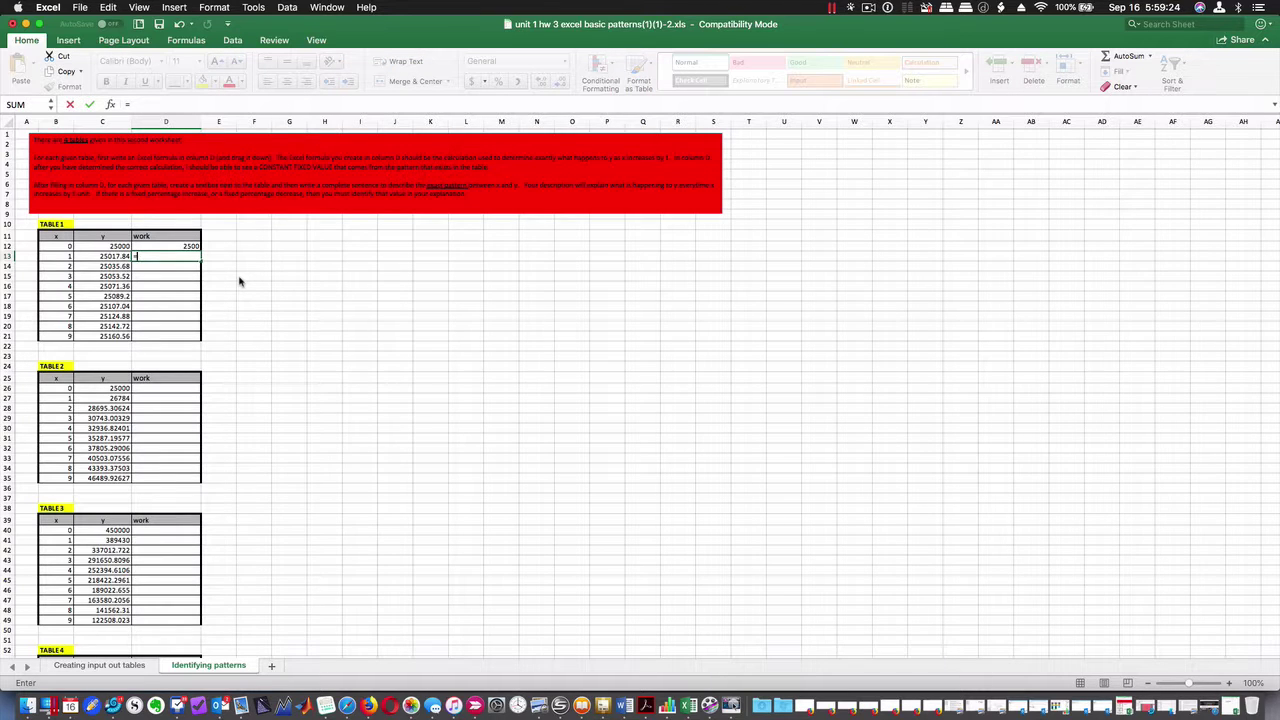
click(182, 247)
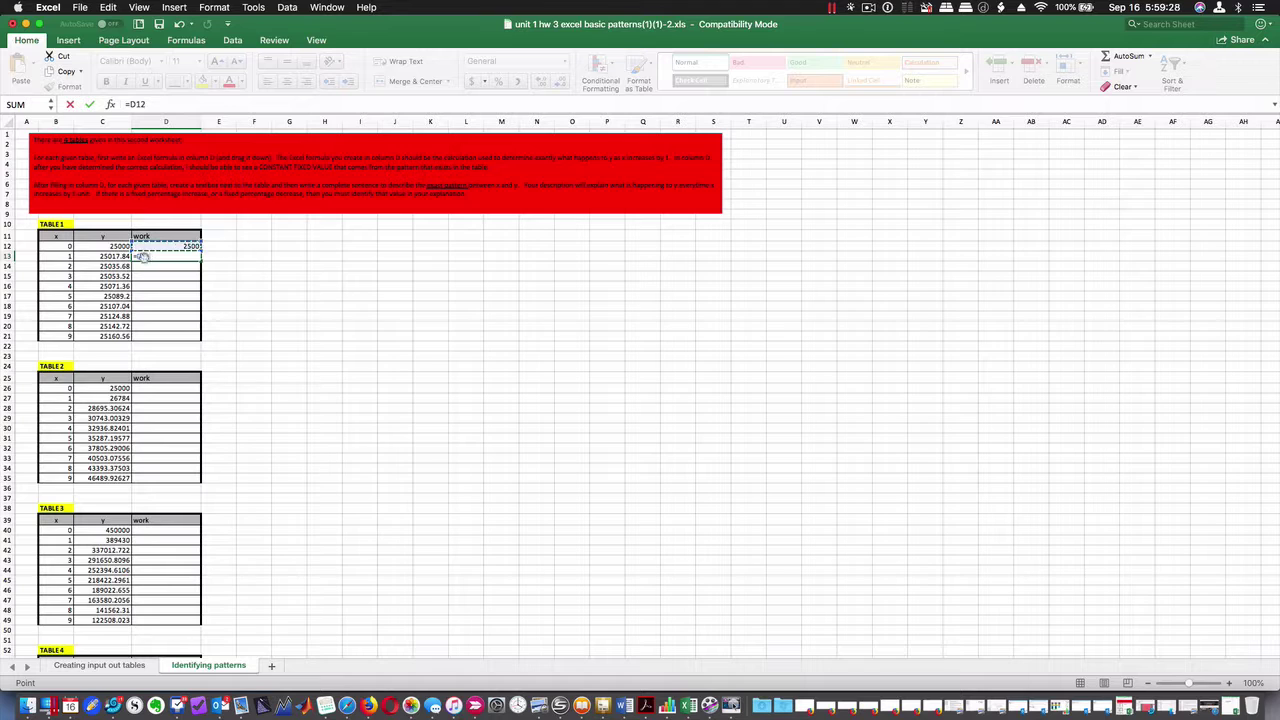
key(Left)
key(Left)
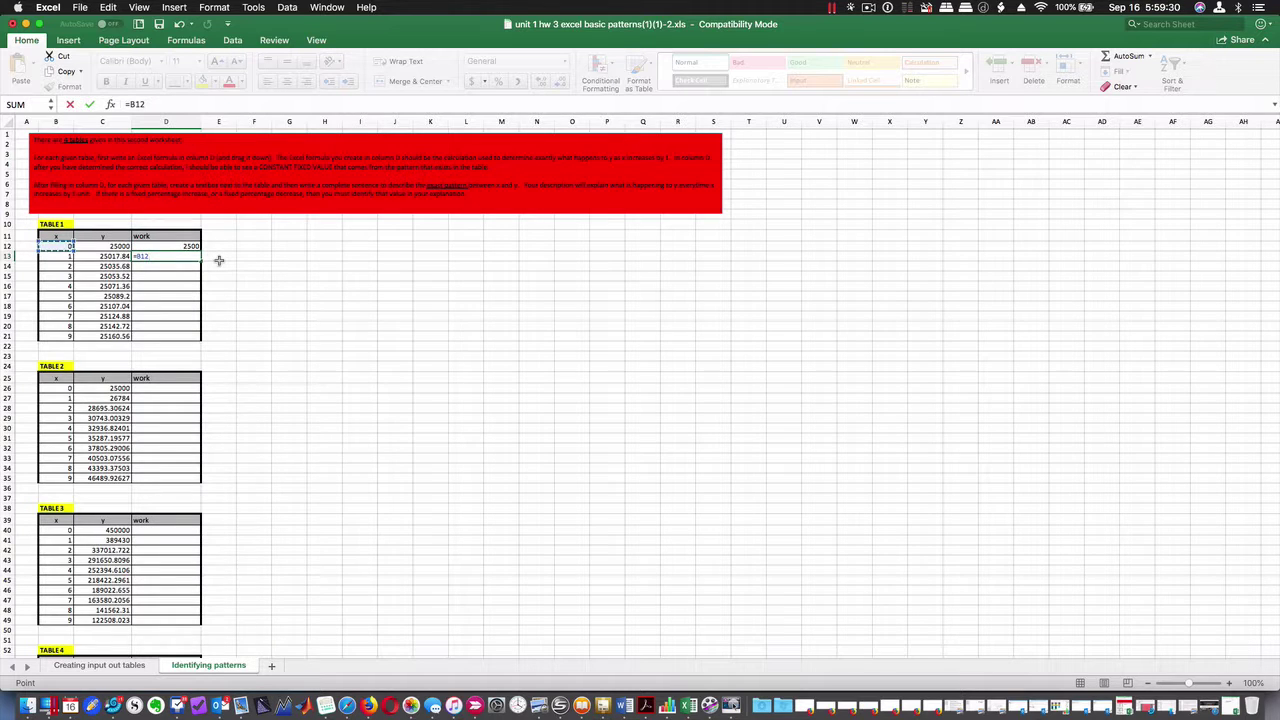
text($)
key(BackSpace)
key(Return)
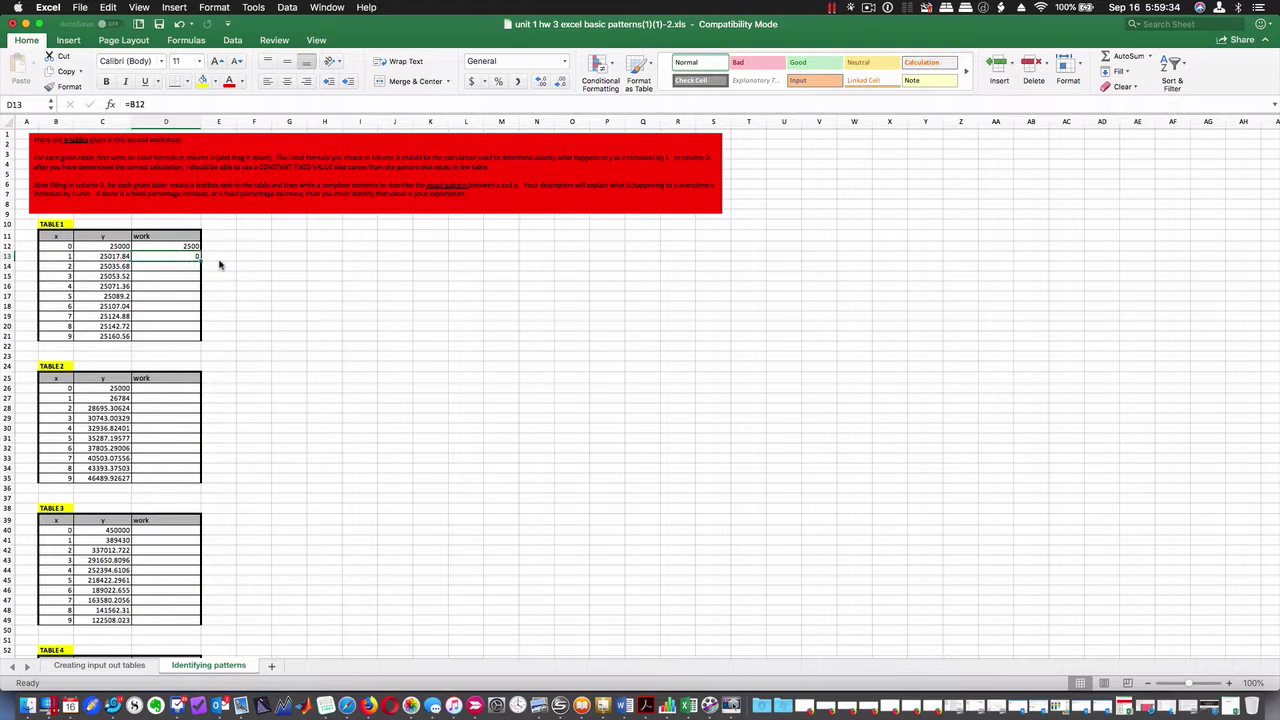
Change D13's formula to =D$12+17.84*B13.
double_click(138, 104)
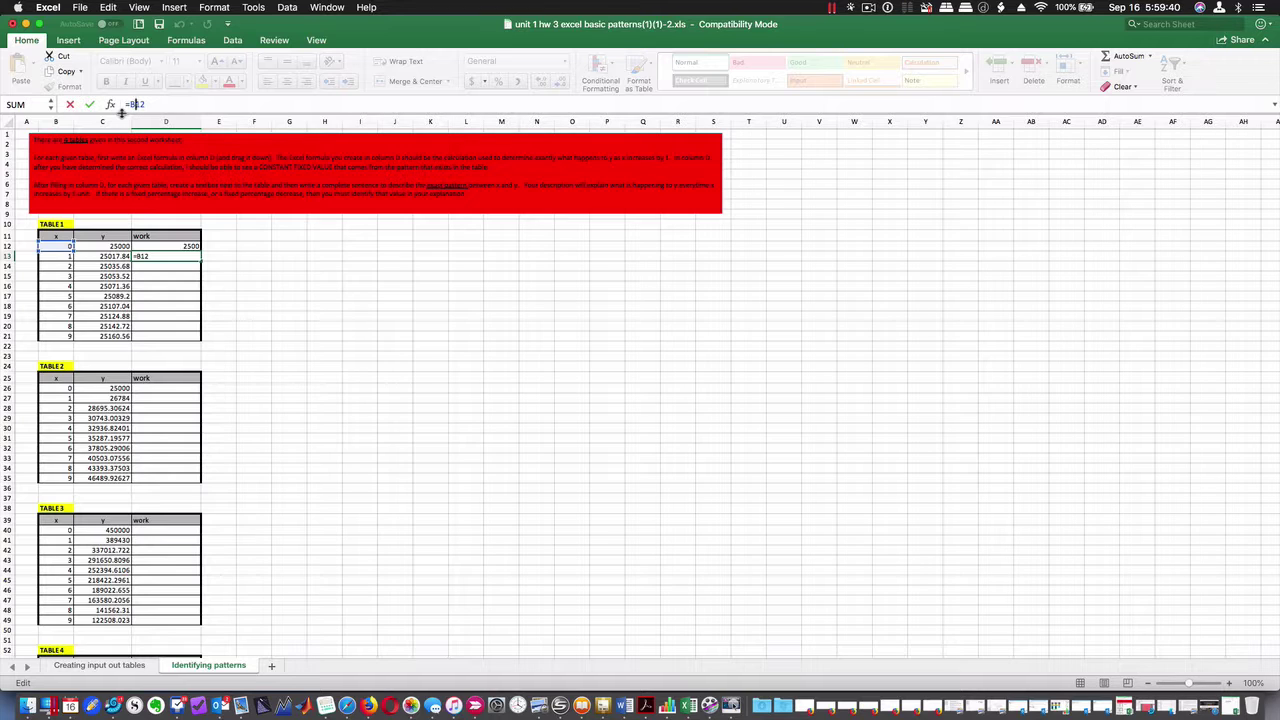
text($12)
text(+17.84*)
click(62, 259)
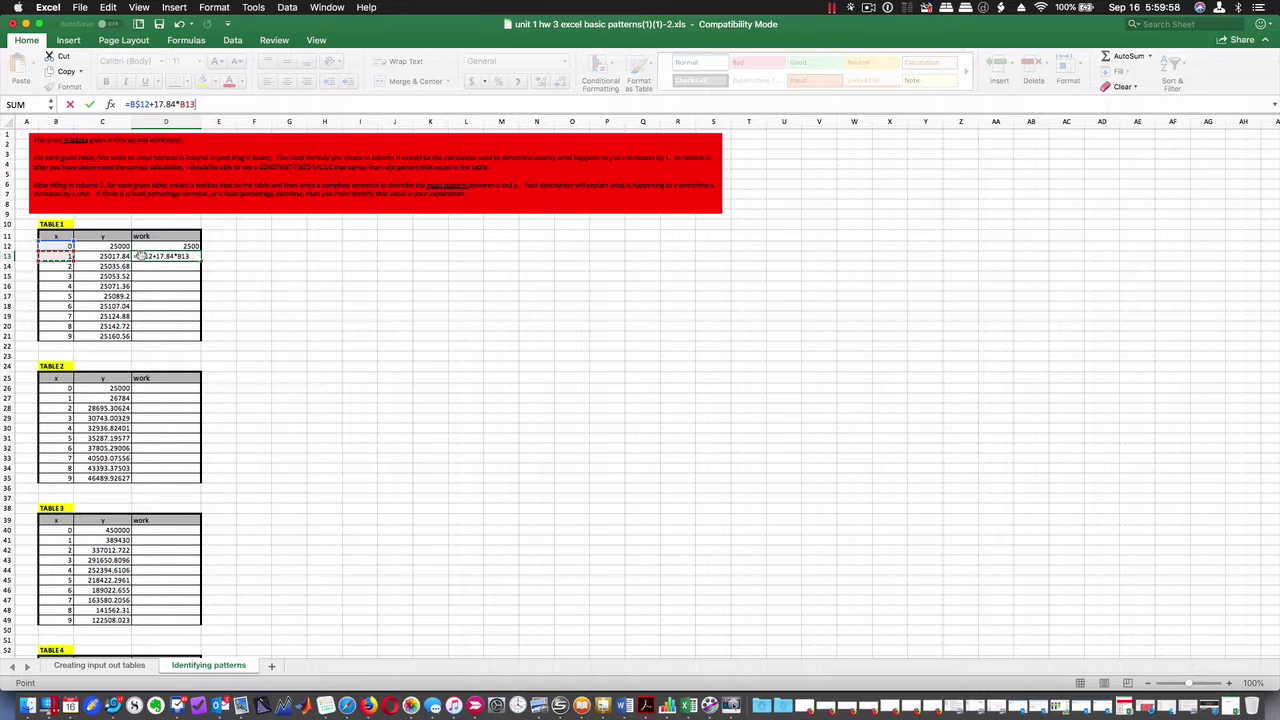
click(141, 256)
key(BackSpace)
text(D)
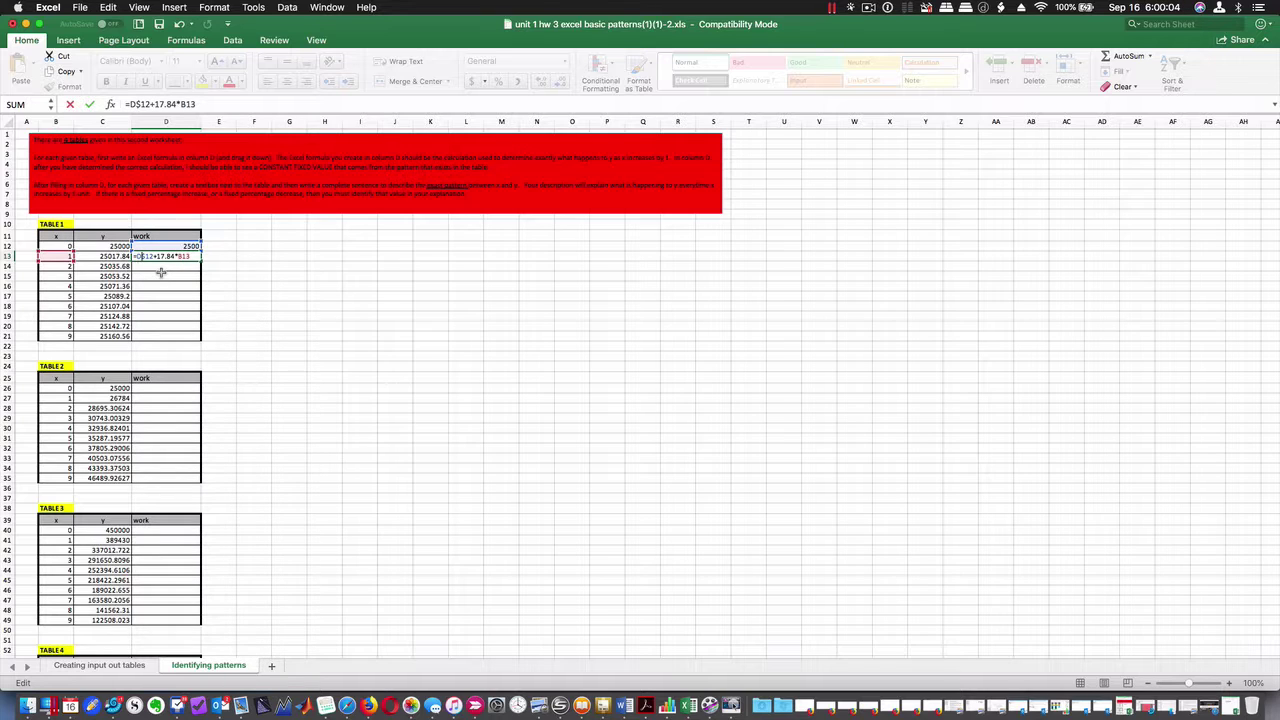
key(Return)
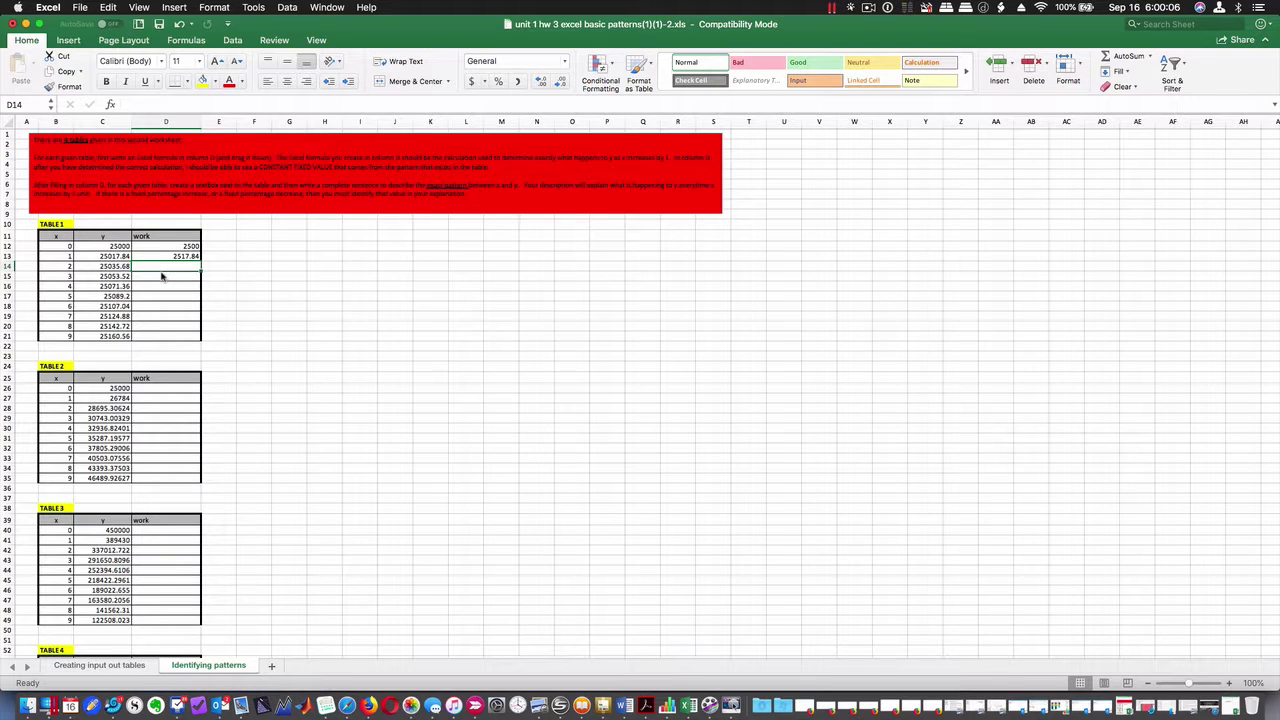
Set D12 to 25000 and fill D13's formula down to D21.
key(Up)
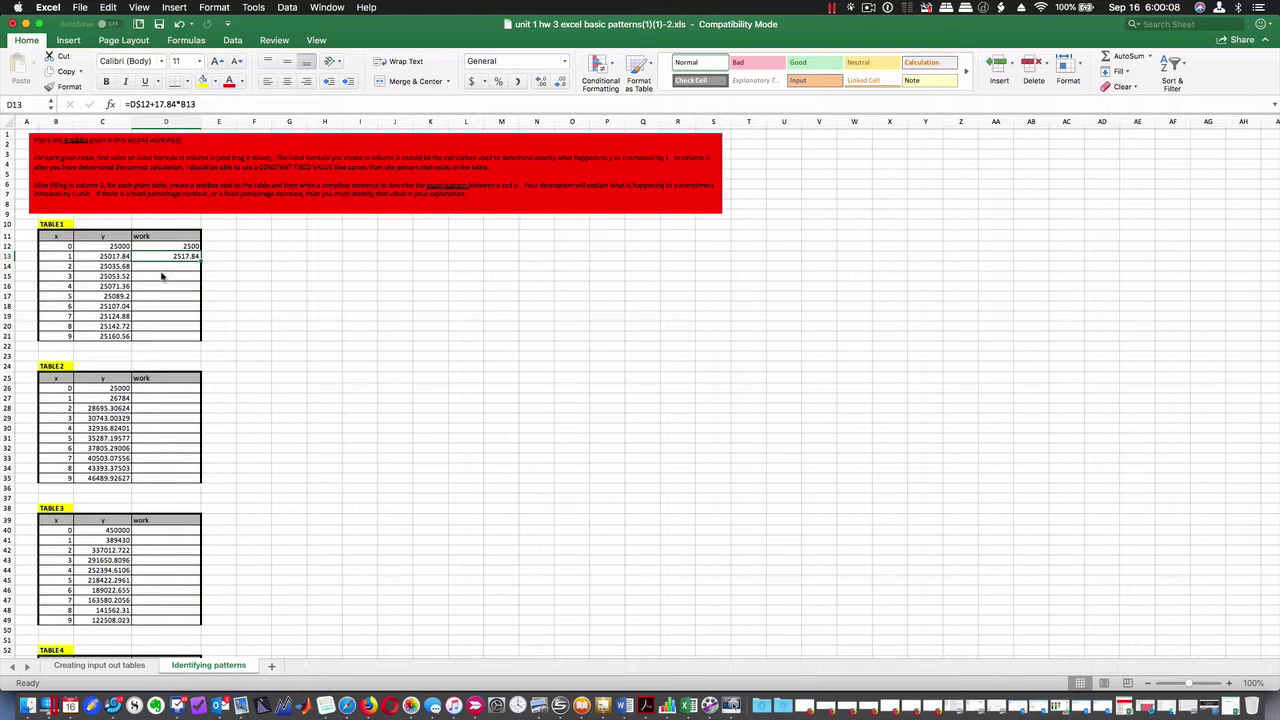
key(Up)
text(25000)
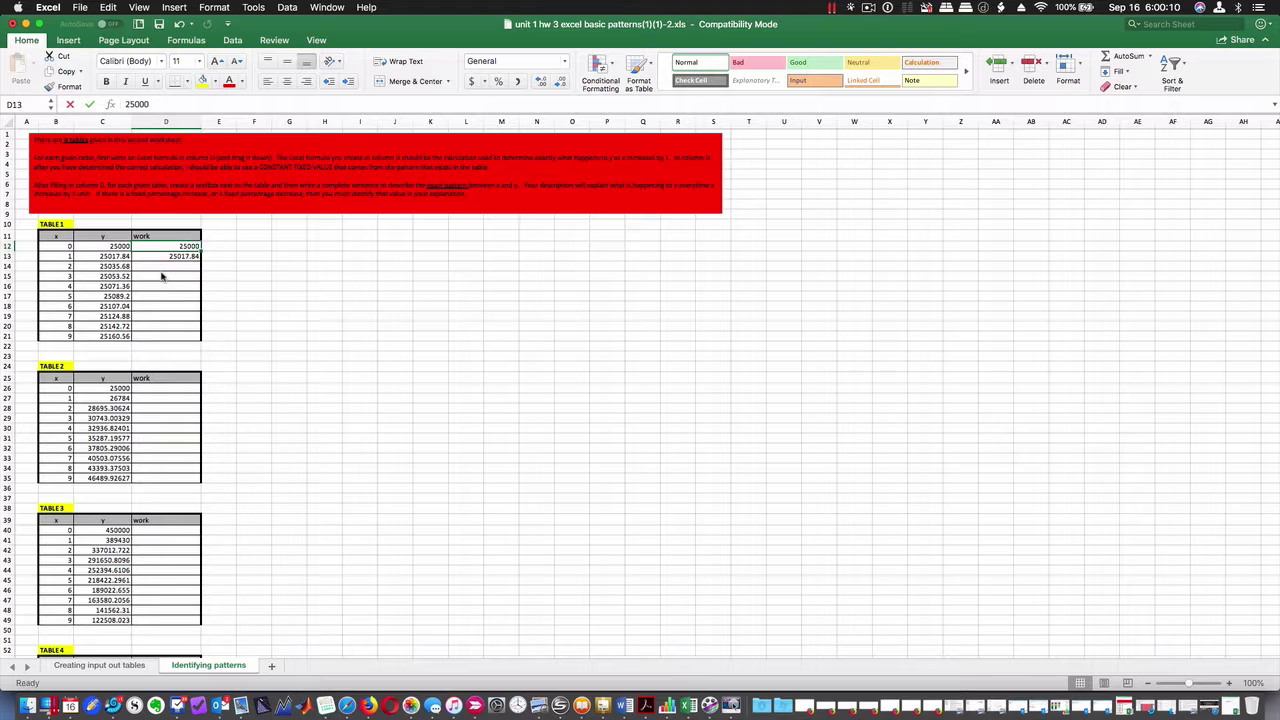
key(Return)
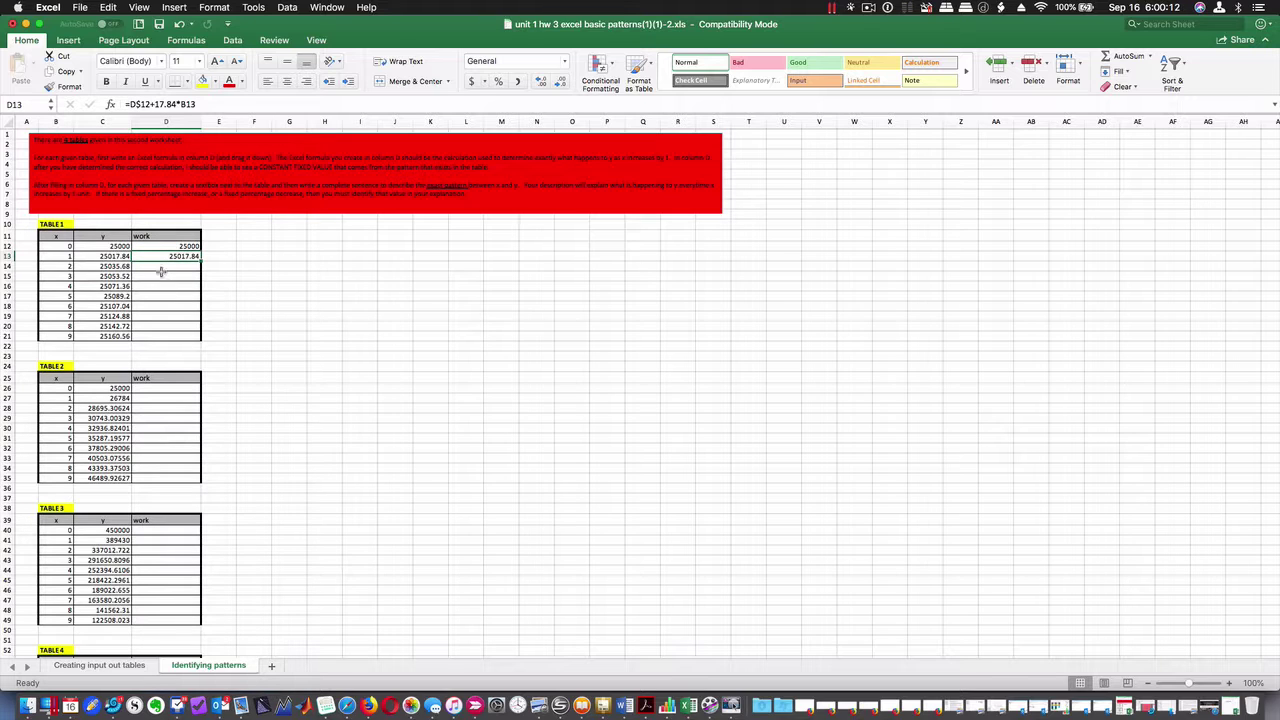
drag(201, 261, 200, 338)
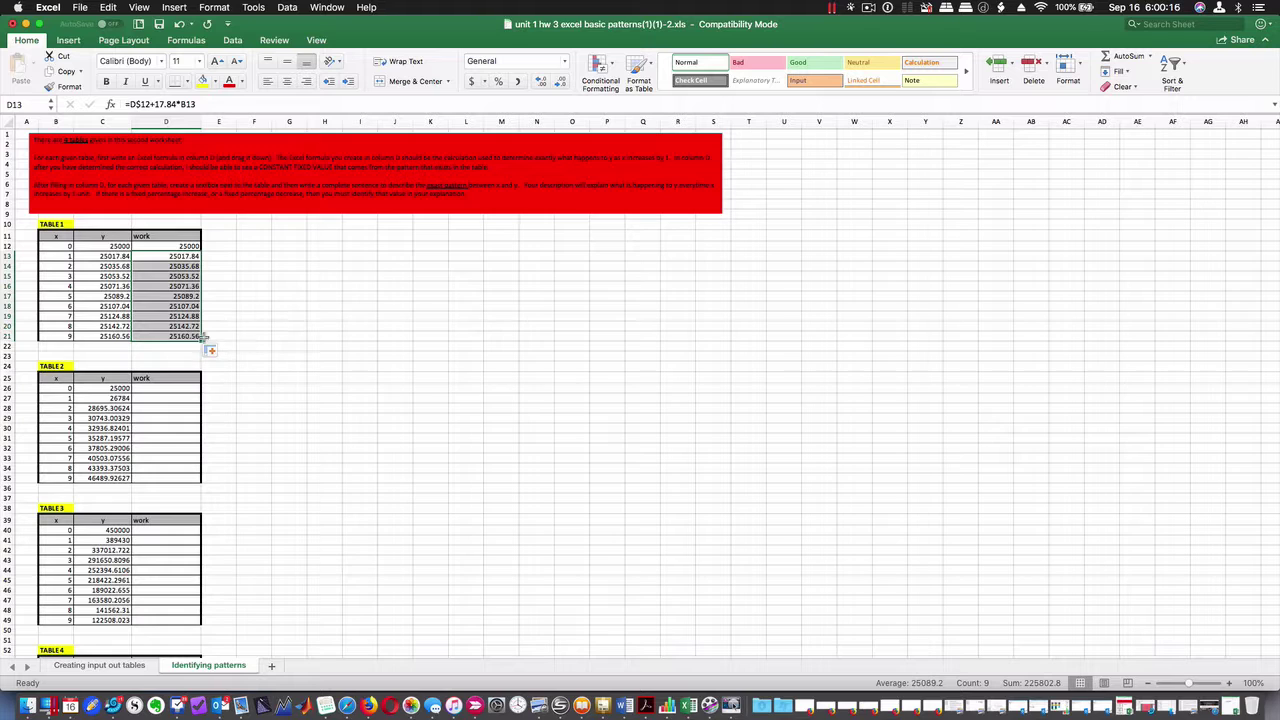
click(176, 337)
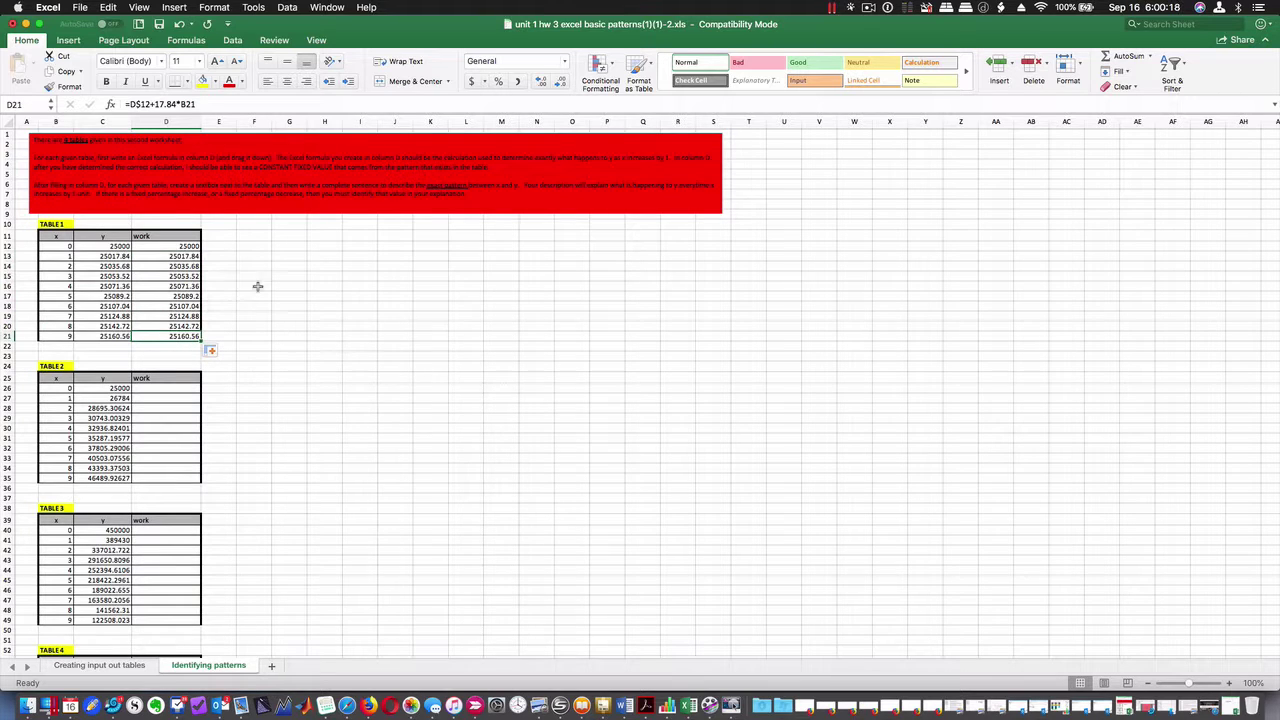
click(257, 234)
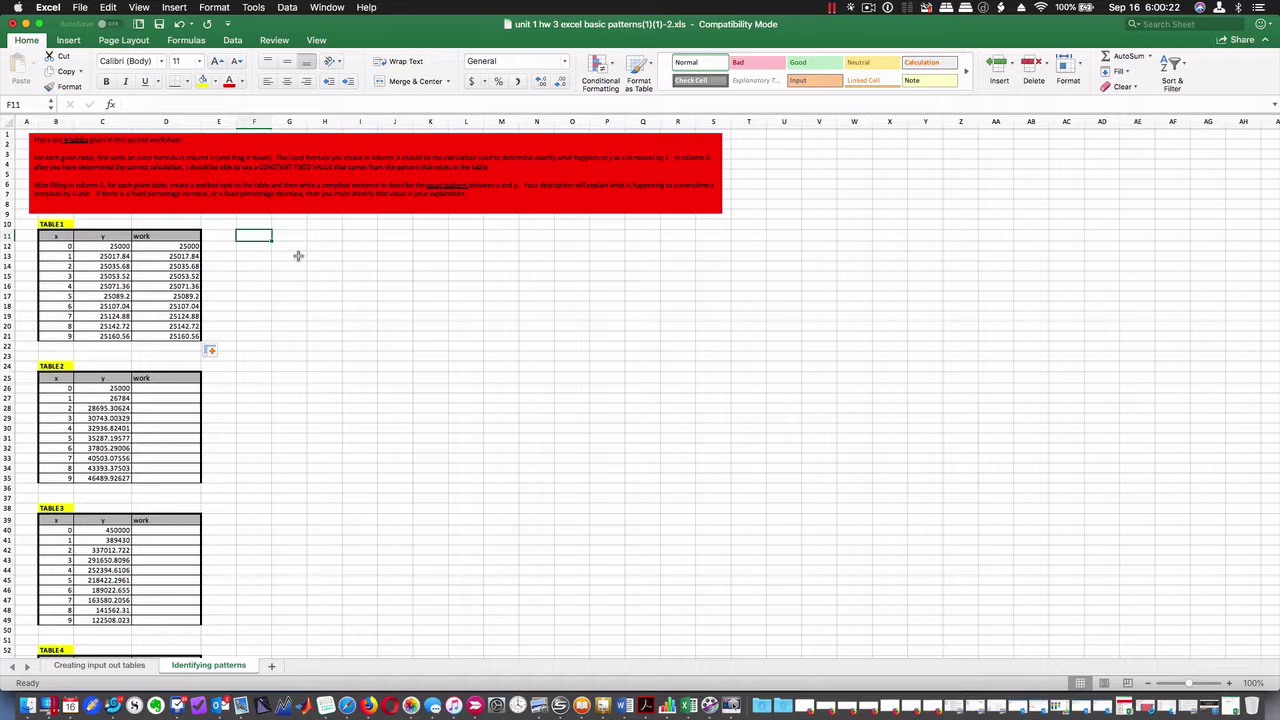
click(128, 664)
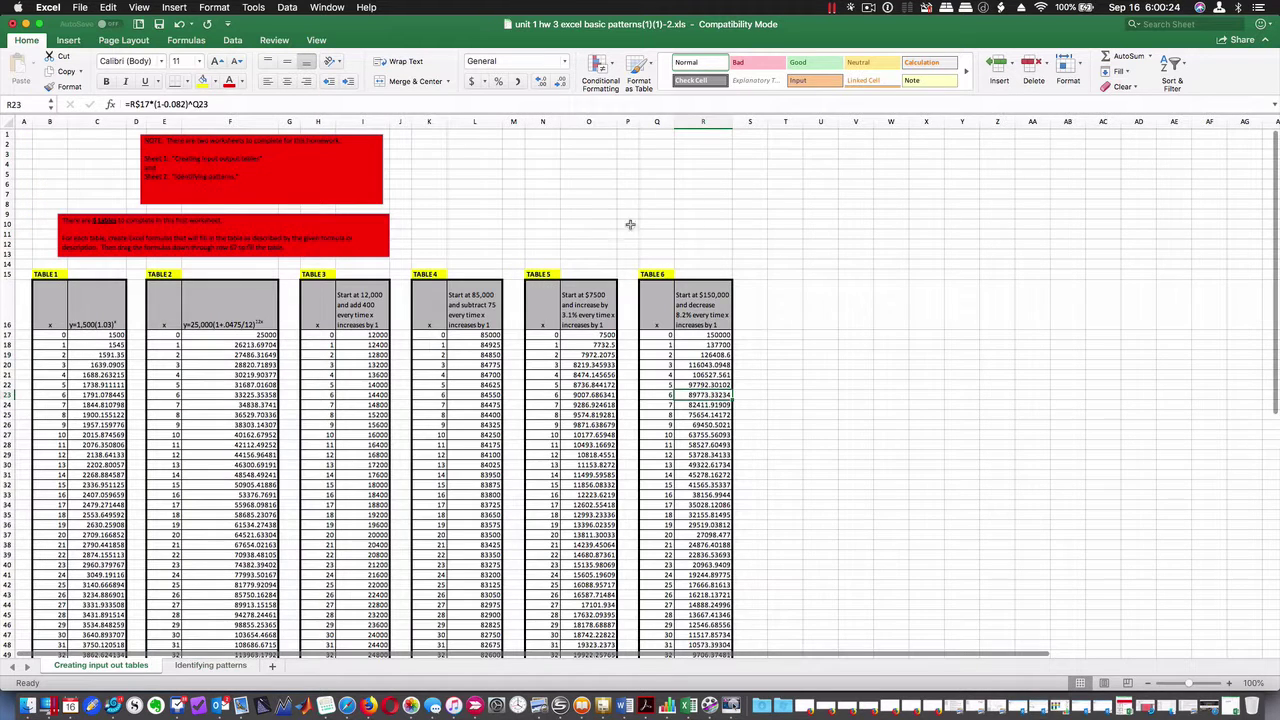
click(362, 308)
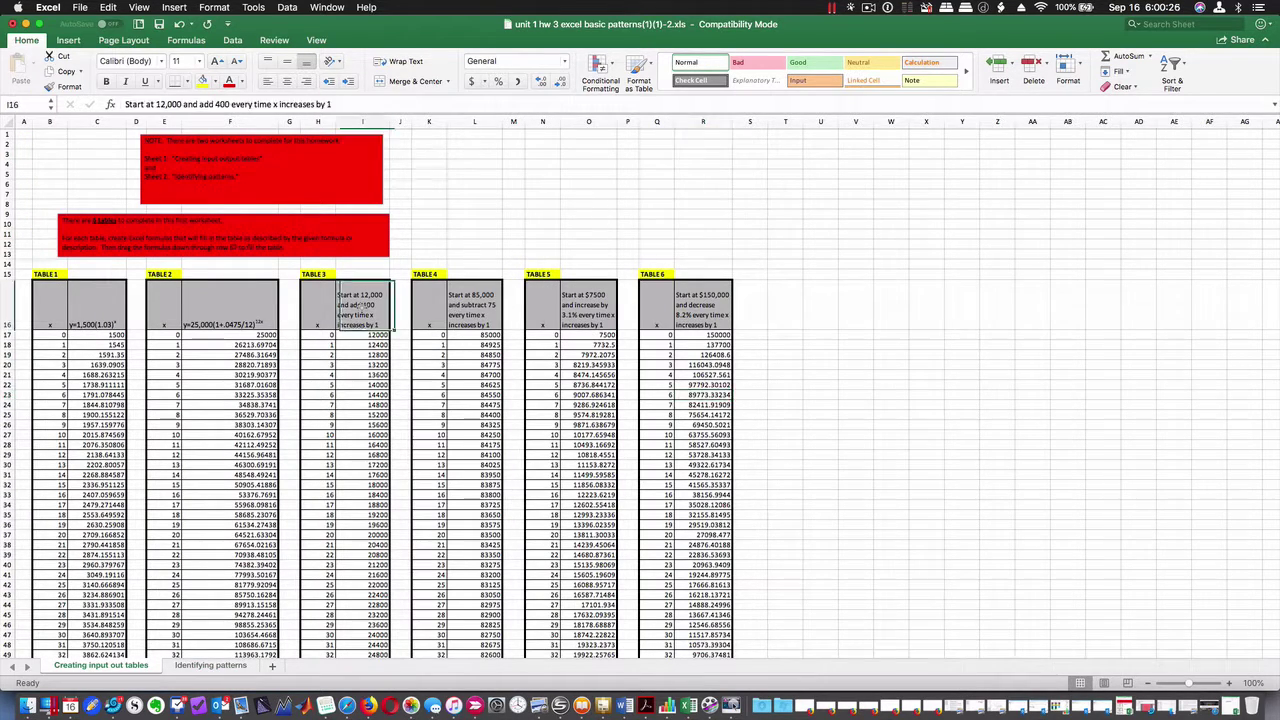
key(super+c)
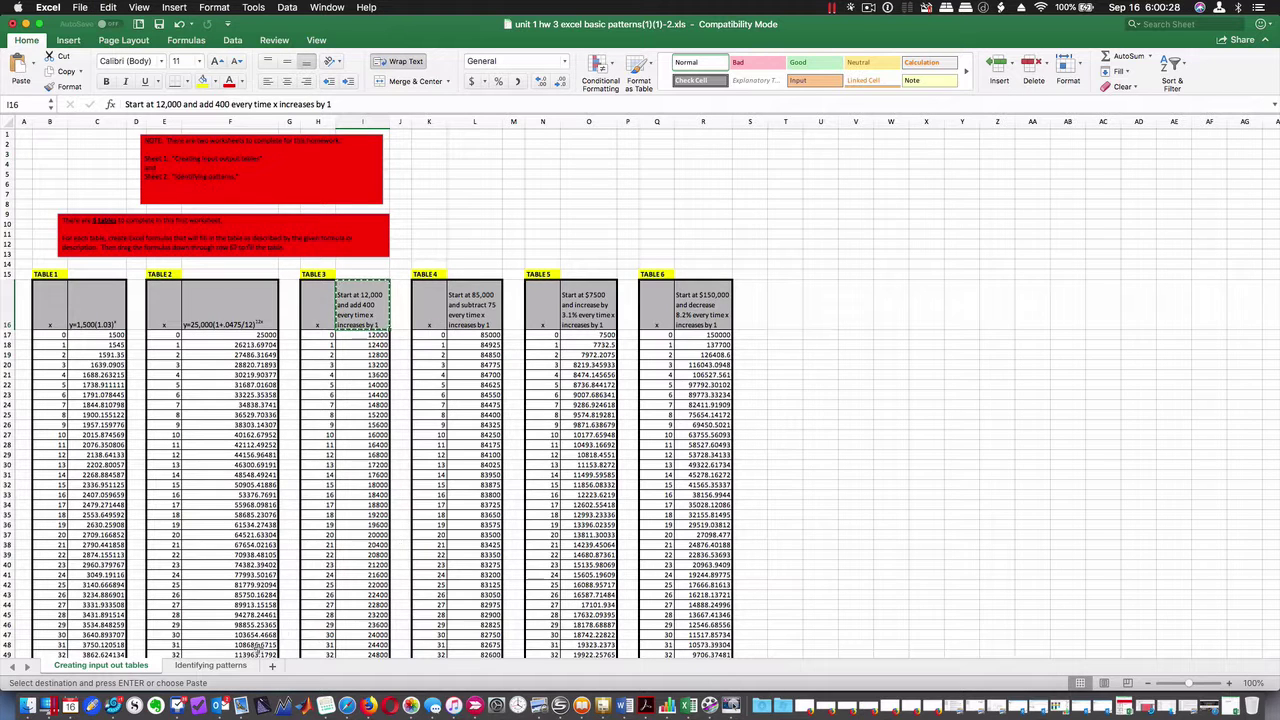
click(218, 665)
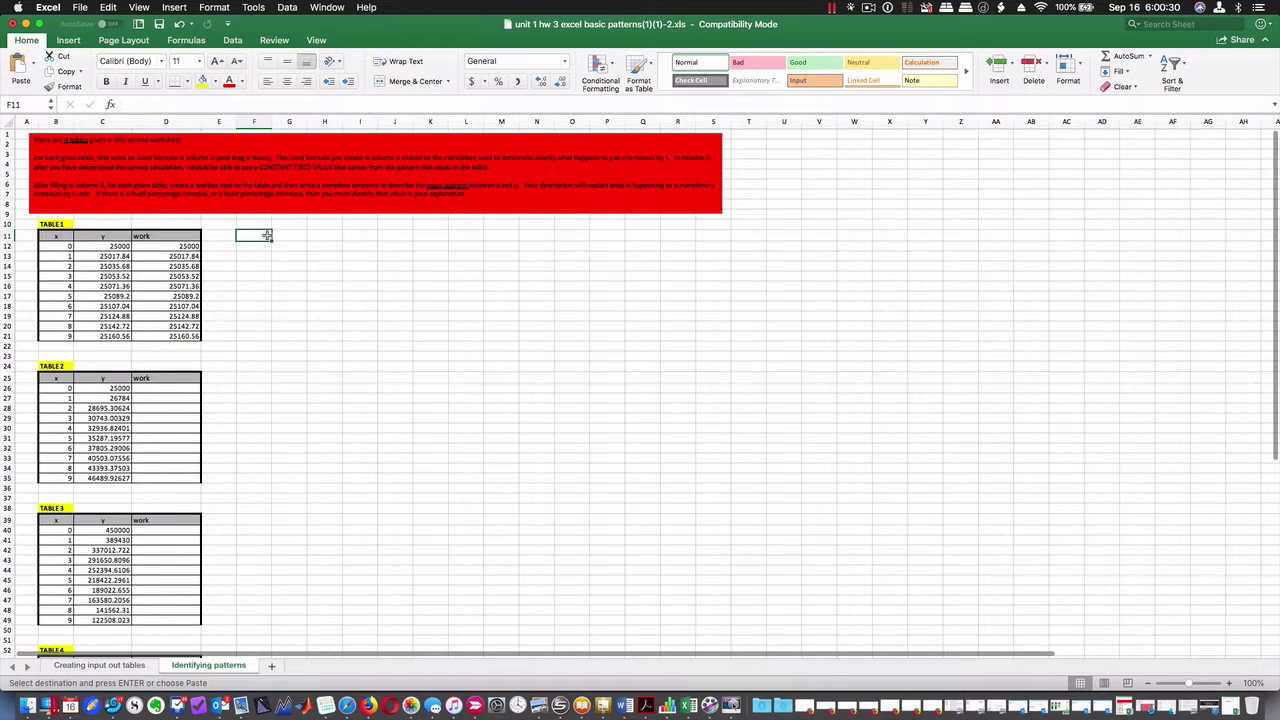
key(super+v)
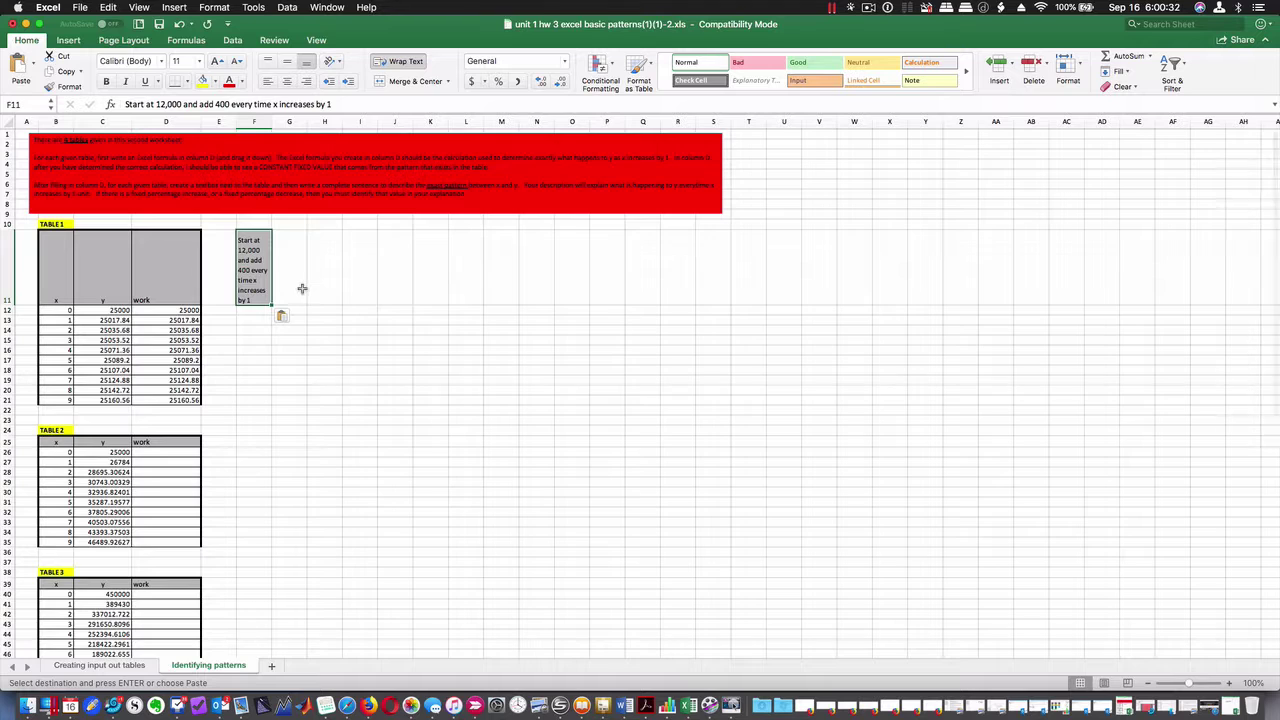
key(super+z)
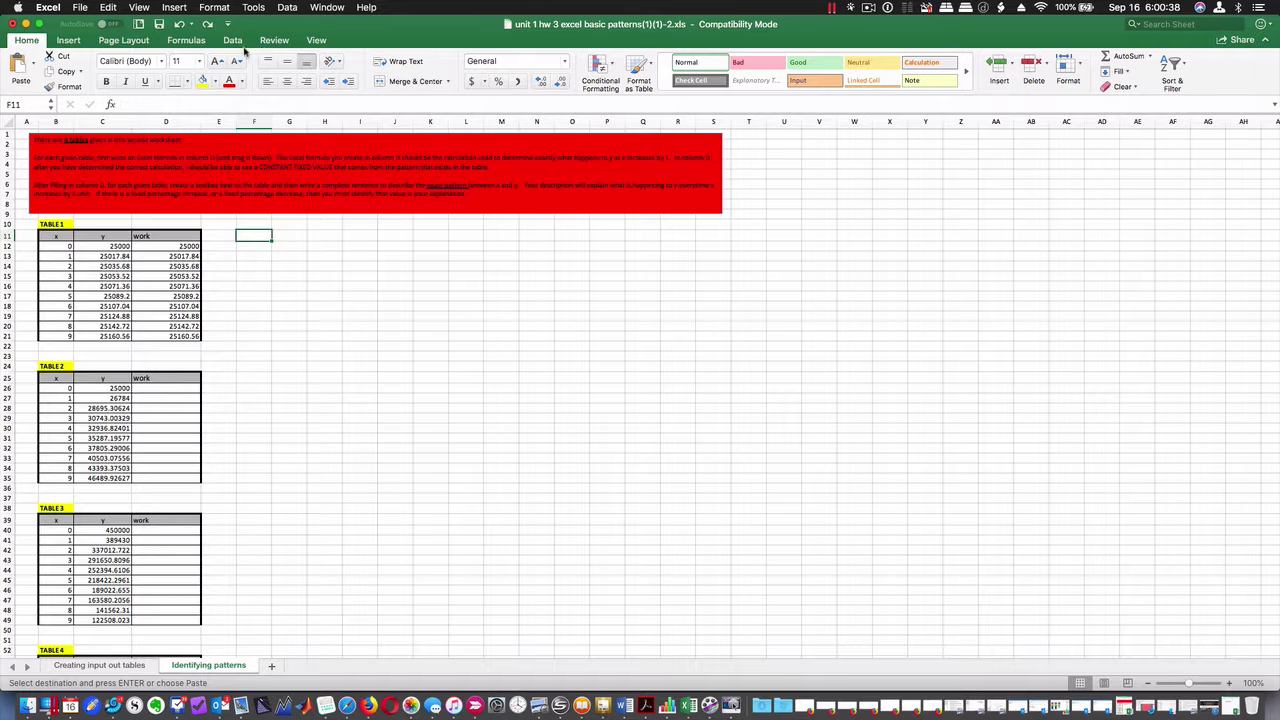
Add a text box beside Table 1 with the pasted description, changing 12,000 to 25,000 and 400 to 17.84.
click(177, 9)
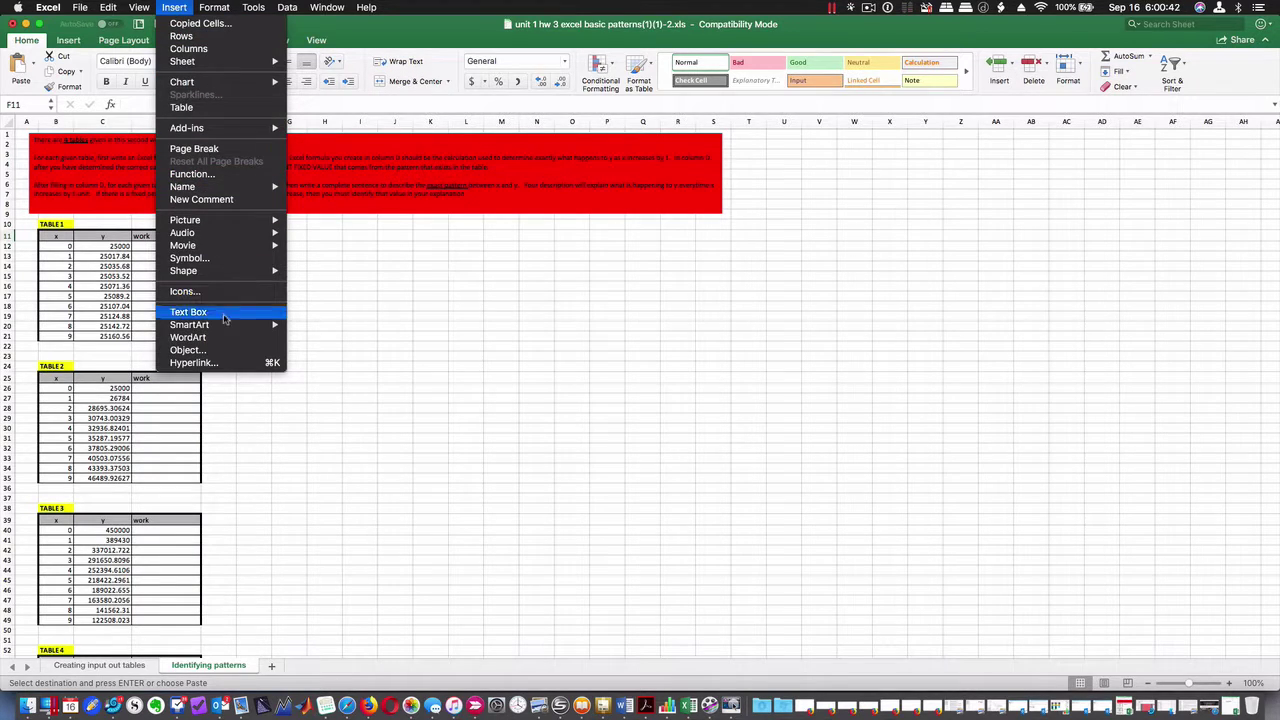
click(224, 318)
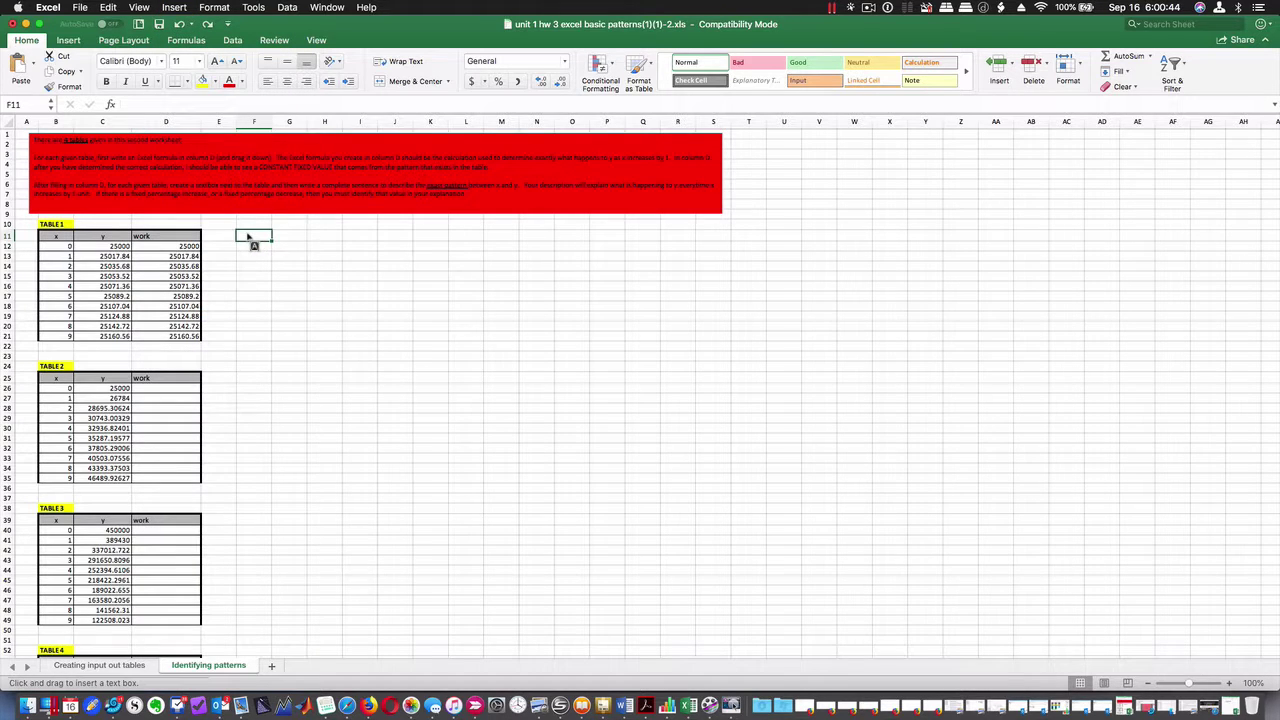
drag(252, 239, 350, 338)
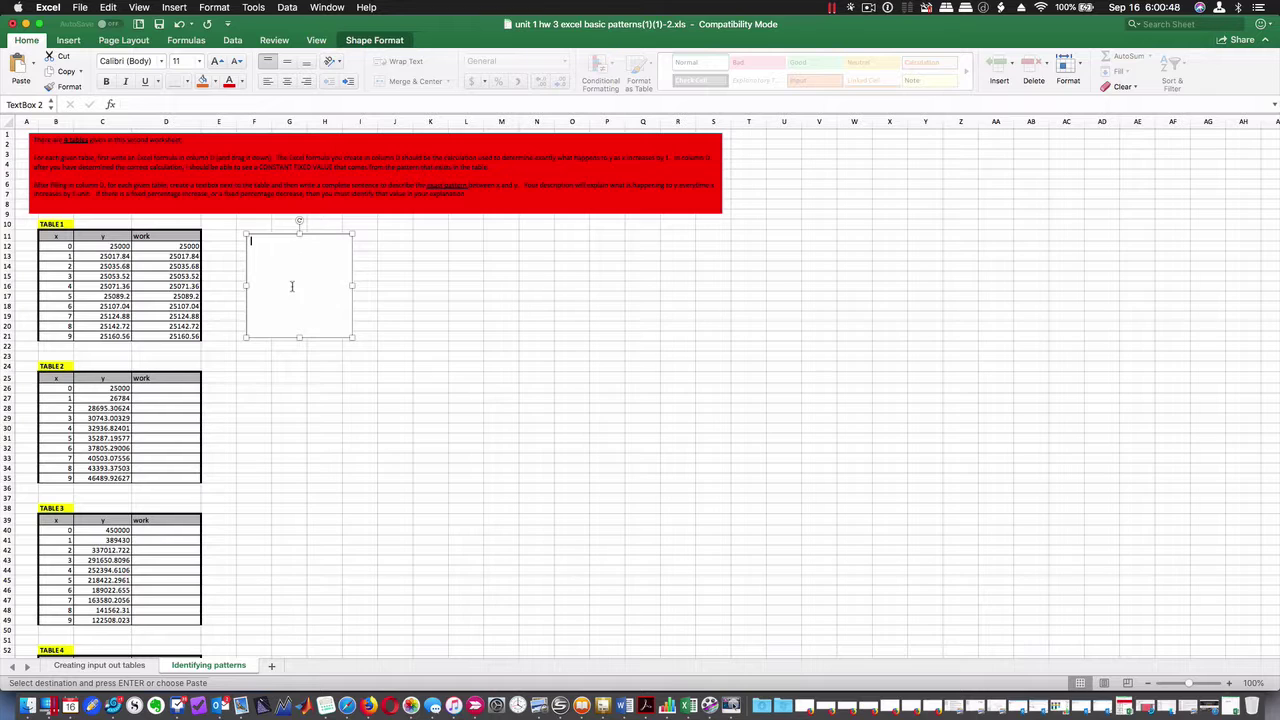
key(super+v)
drag(296, 241, 276, 243)
text(2)
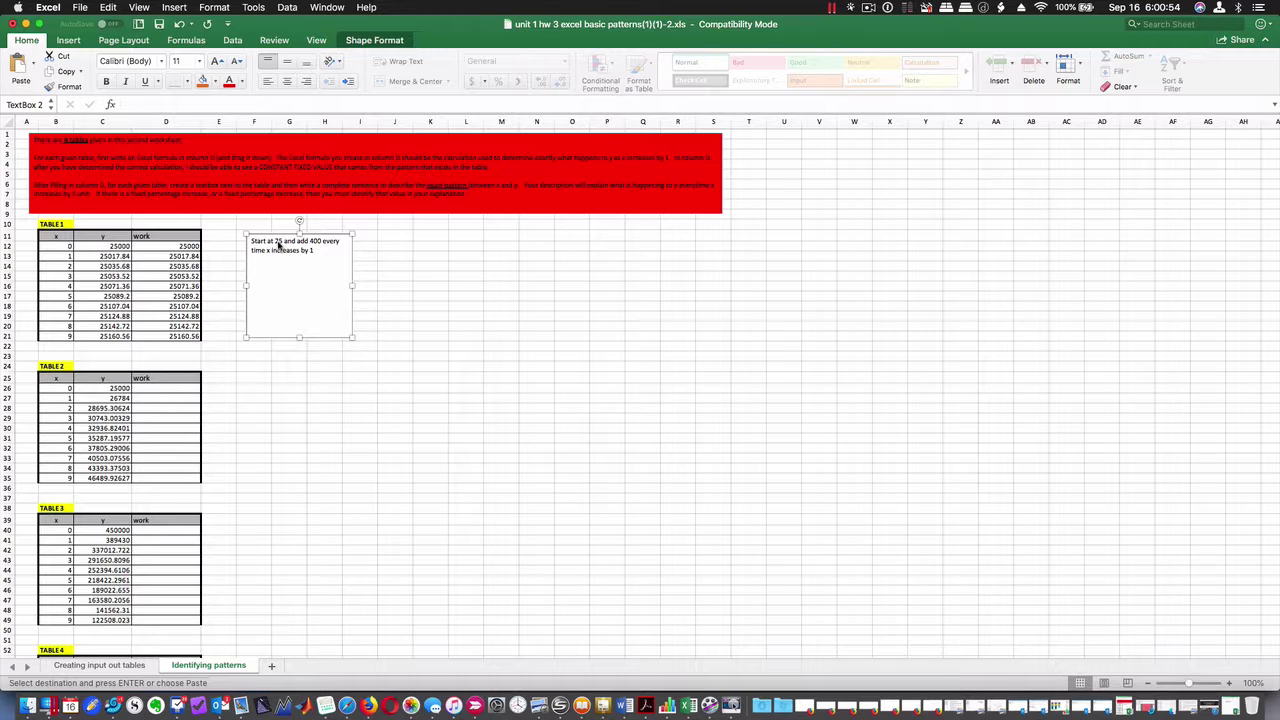
text(5,000)
drag(323, 241, 334, 241)
click(391, 342)
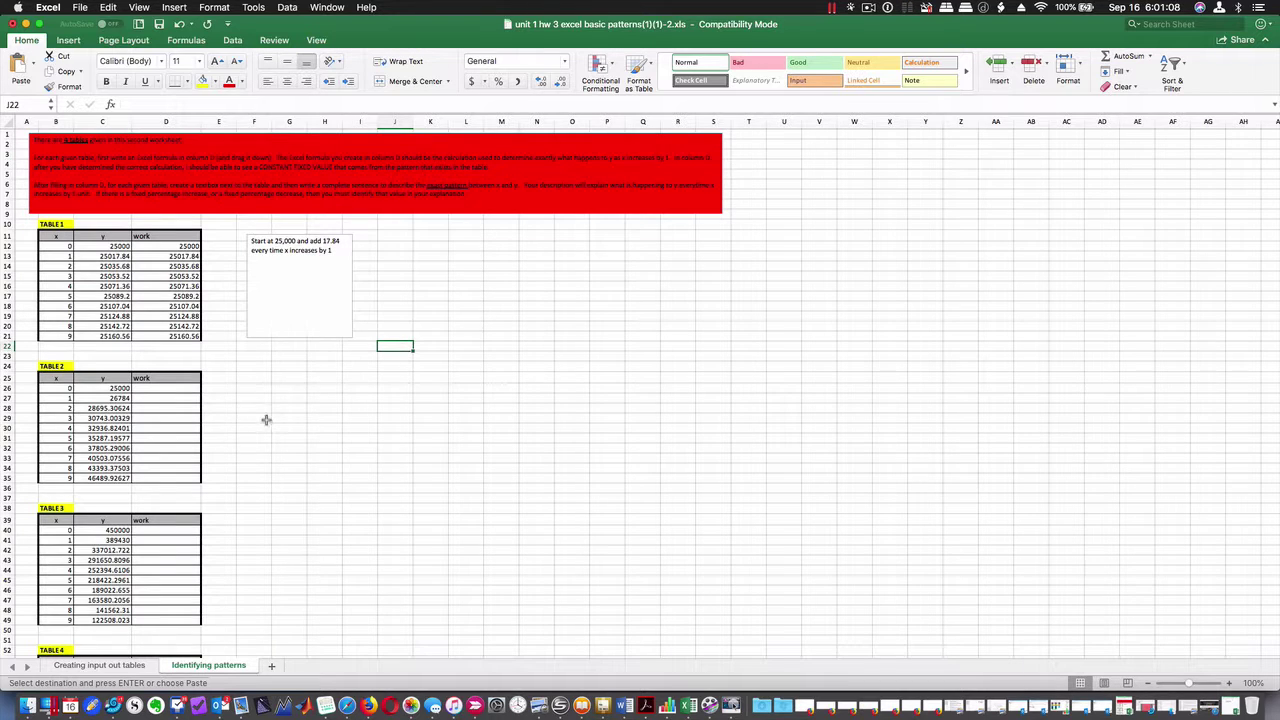
Set Table 2's first work cell D26 to =C26.
scroll(266, 420, down, 5)
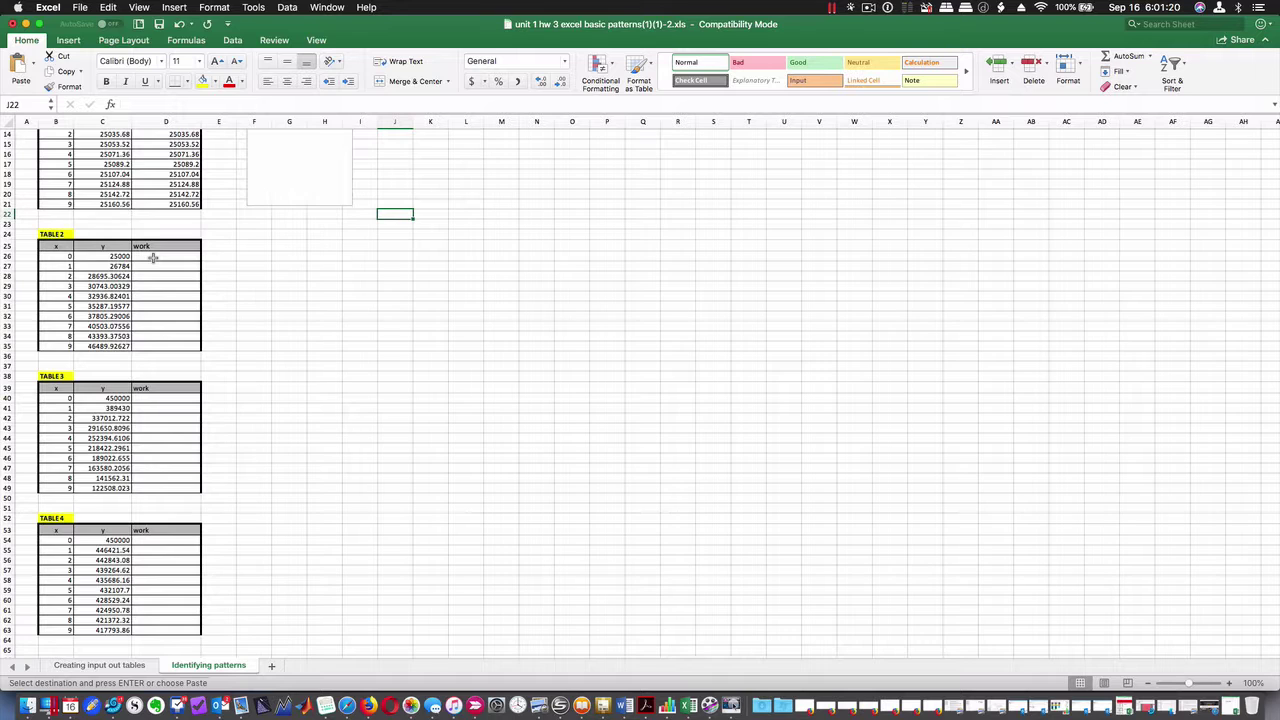
click(153, 258)
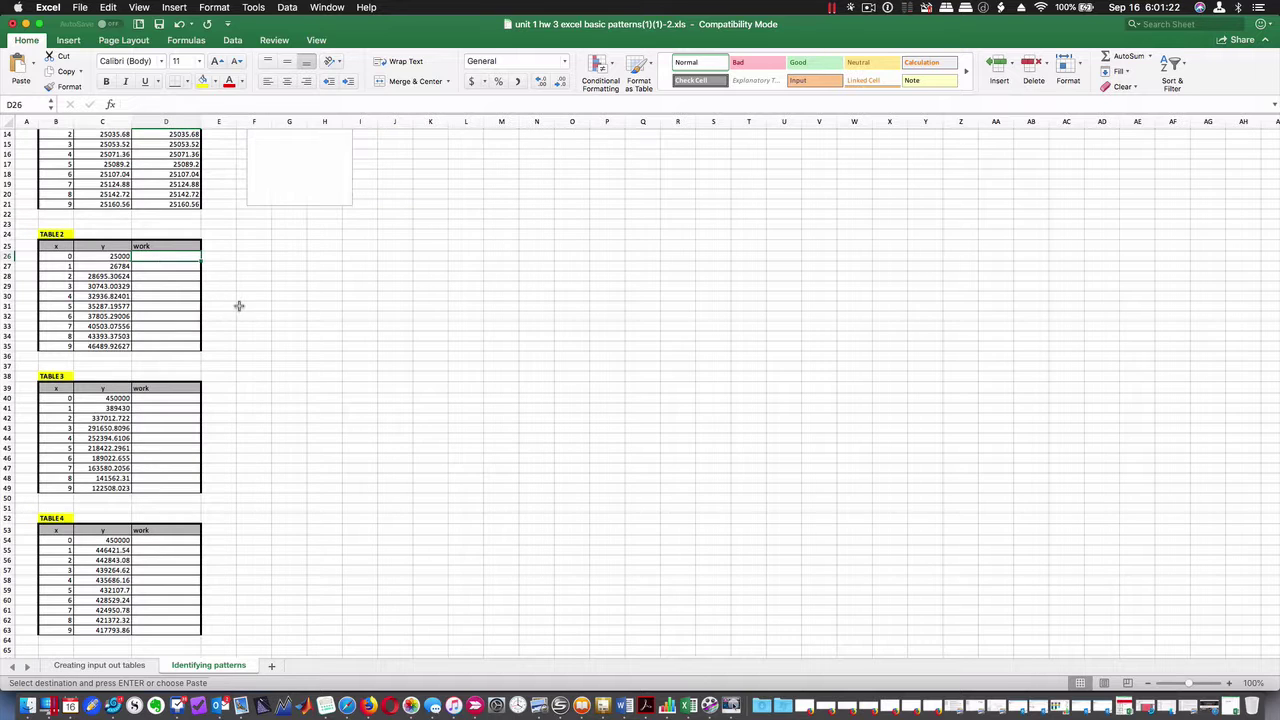
text(=C26)
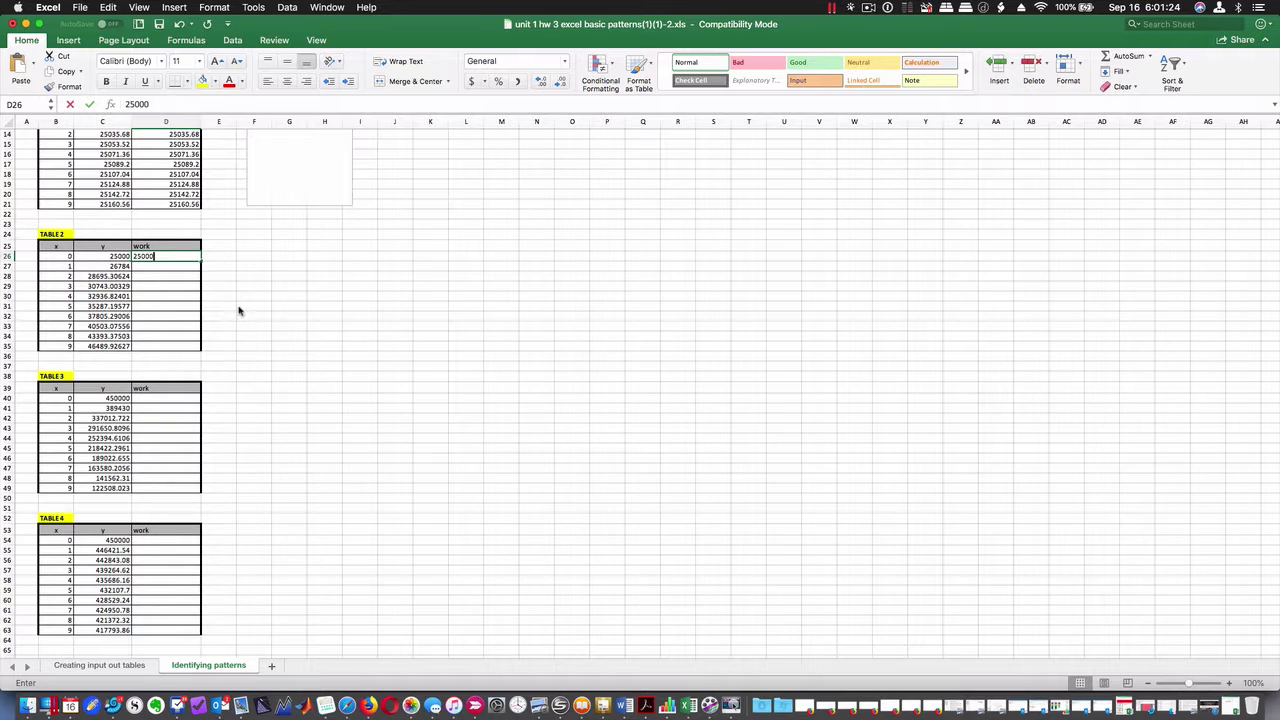
key(Return)
Enter a 5% growth formula in D27 built from D26 and B27, showing 26250.
text(=)
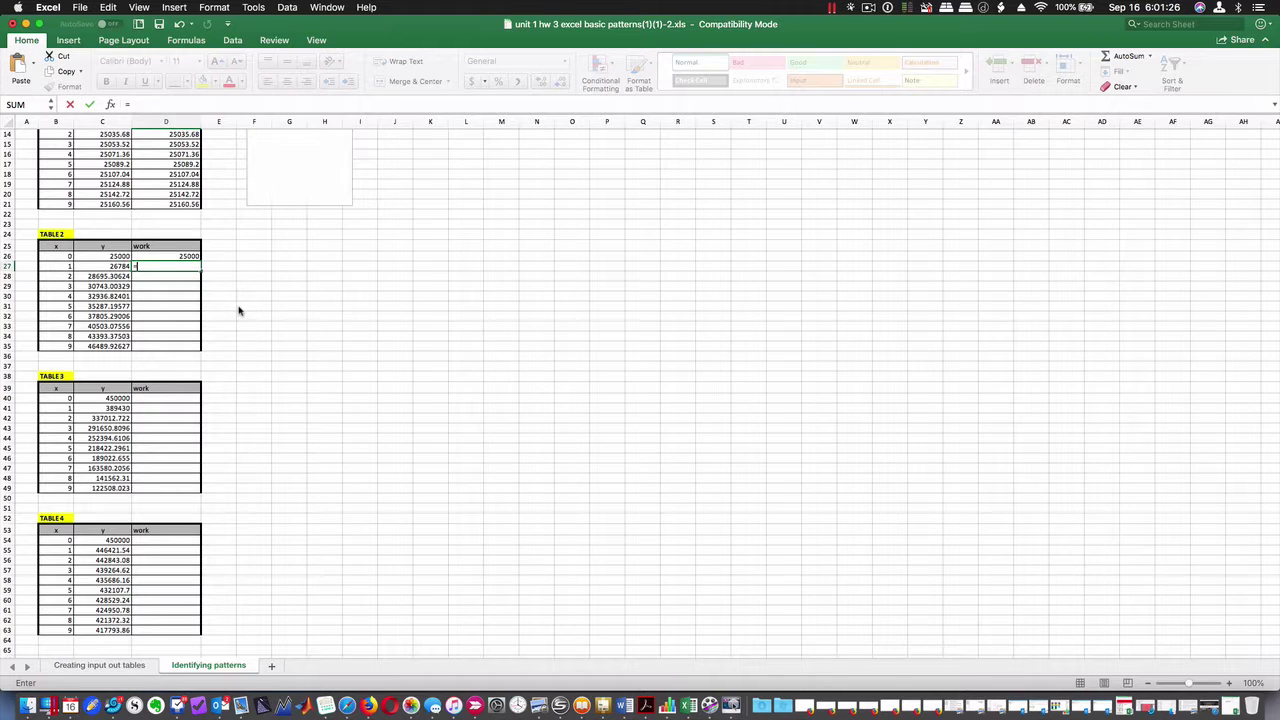
click(178, 257)
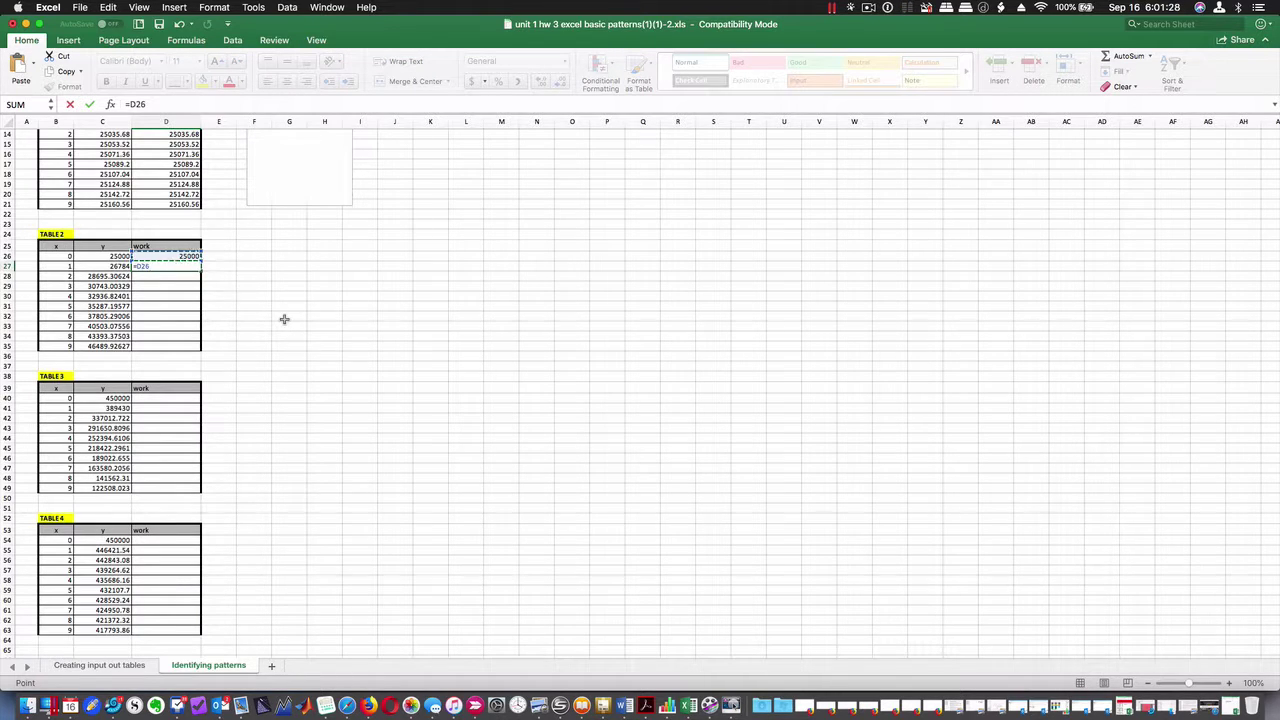
text(*()^)
click(60, 267)
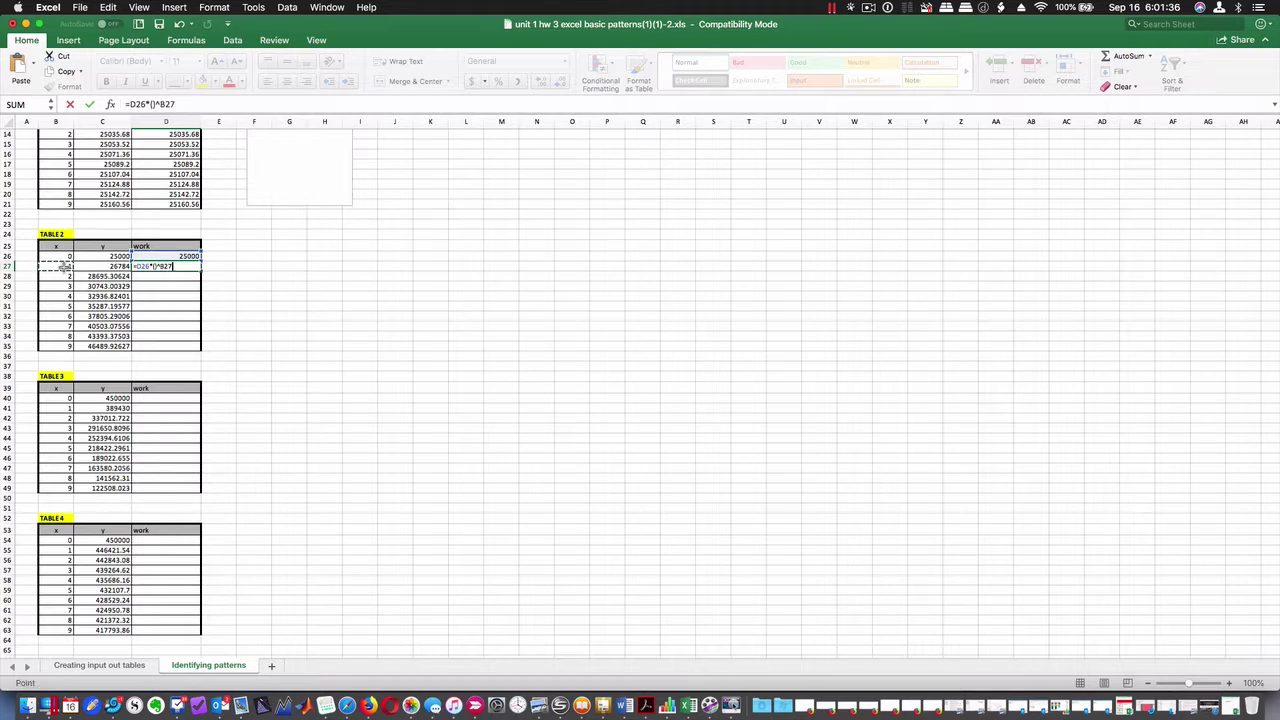
click(152, 104)
text(1)
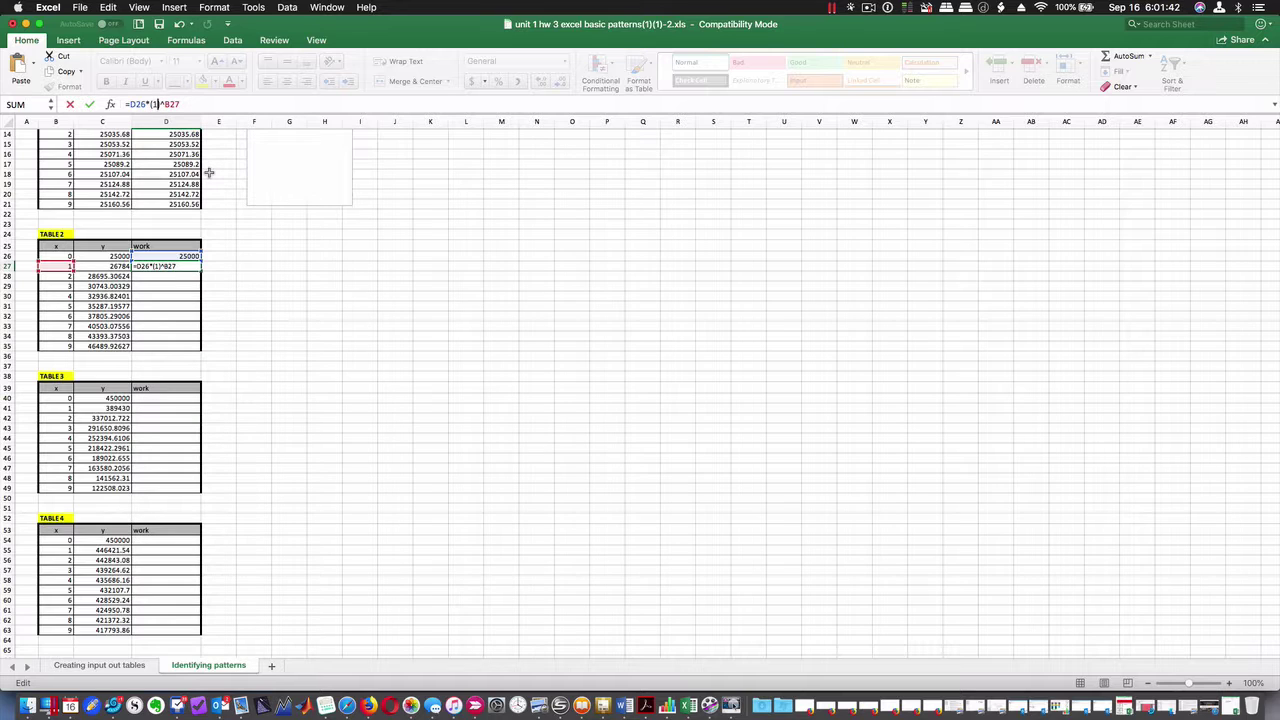
text(+)
text(.05)
key(Return)
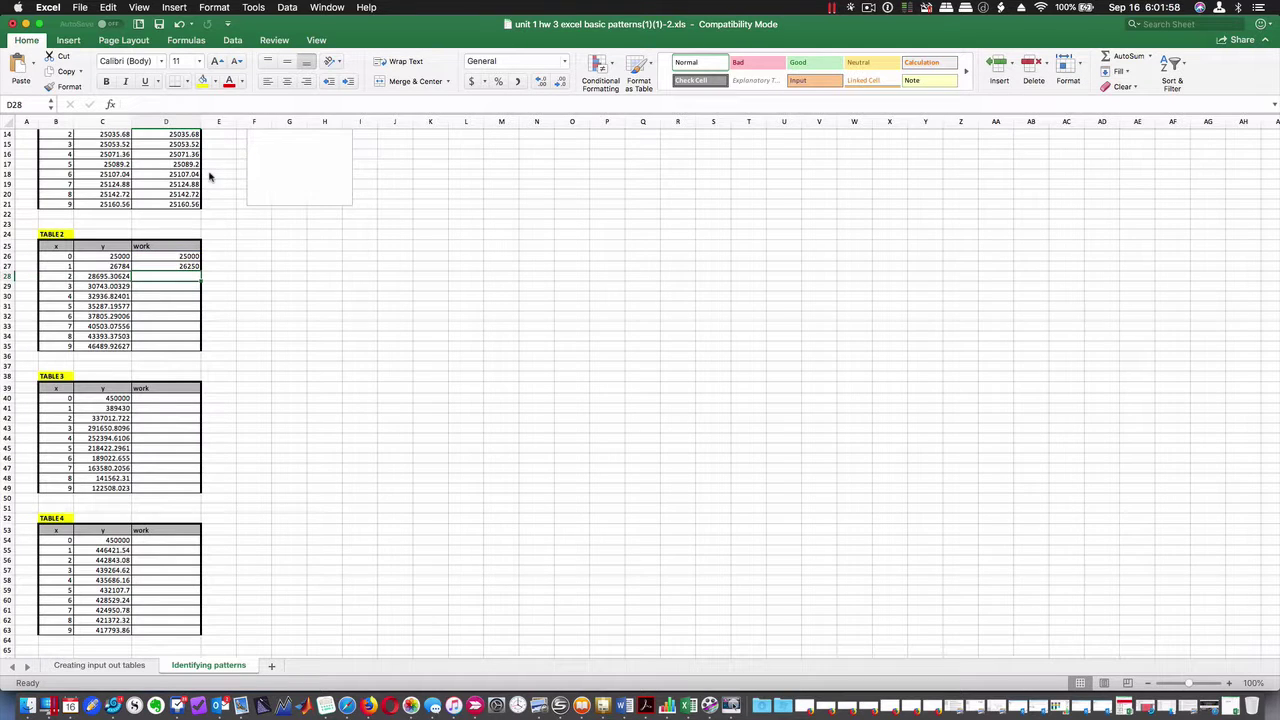
click(185, 266)
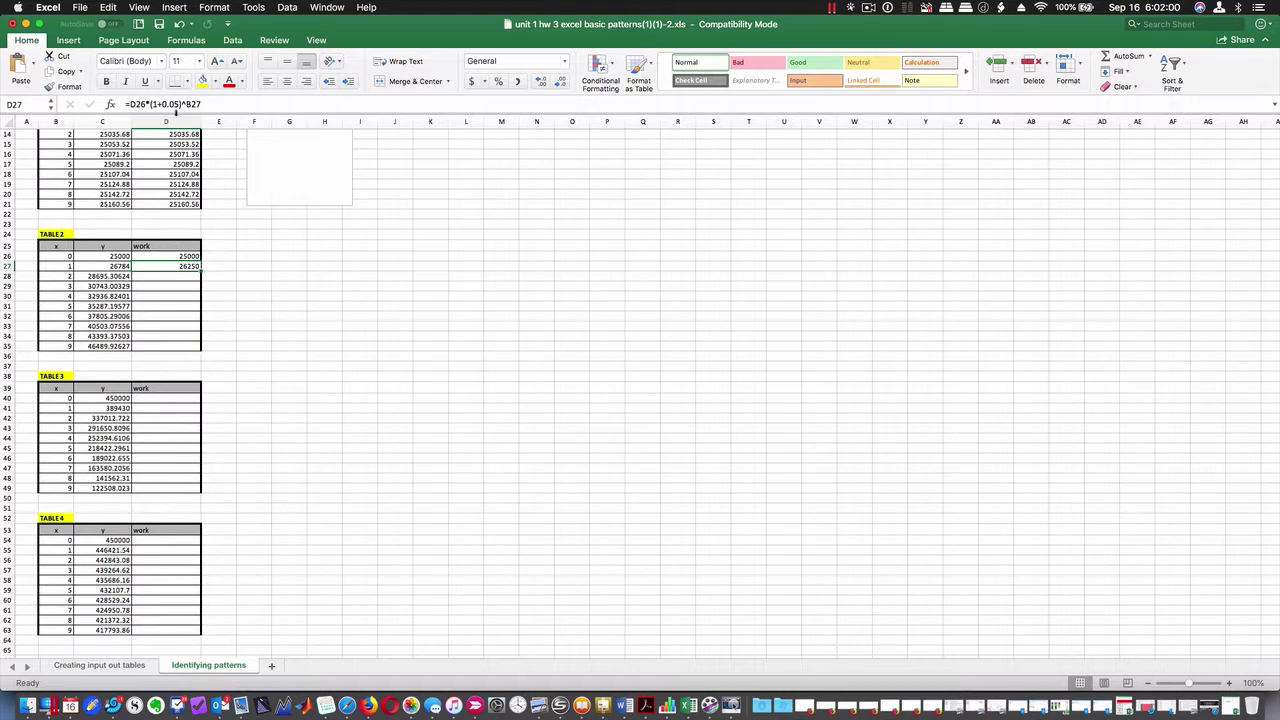
click(177, 106)
Compute Table 2's growth rate =(C27-C26)/C26, giving 0.07136, and move it into E24.
double_click(300, 245)
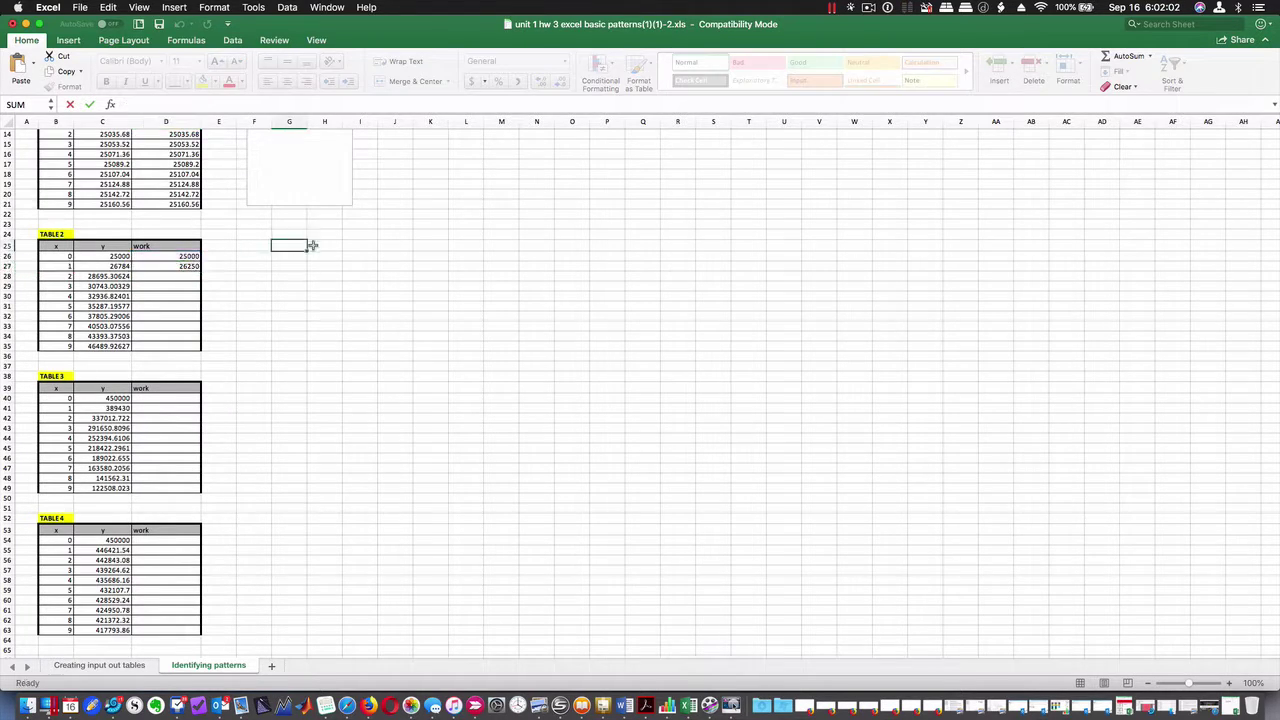
key(Escape)
text(=)
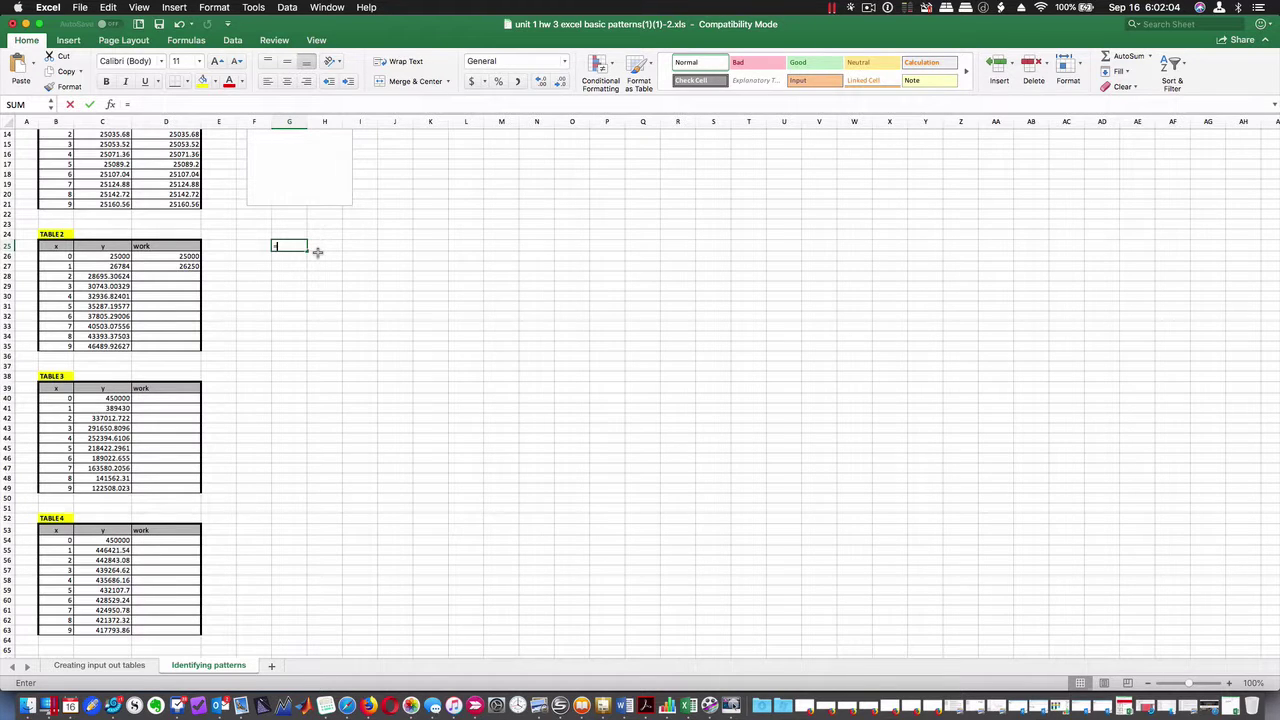
click(112, 267)
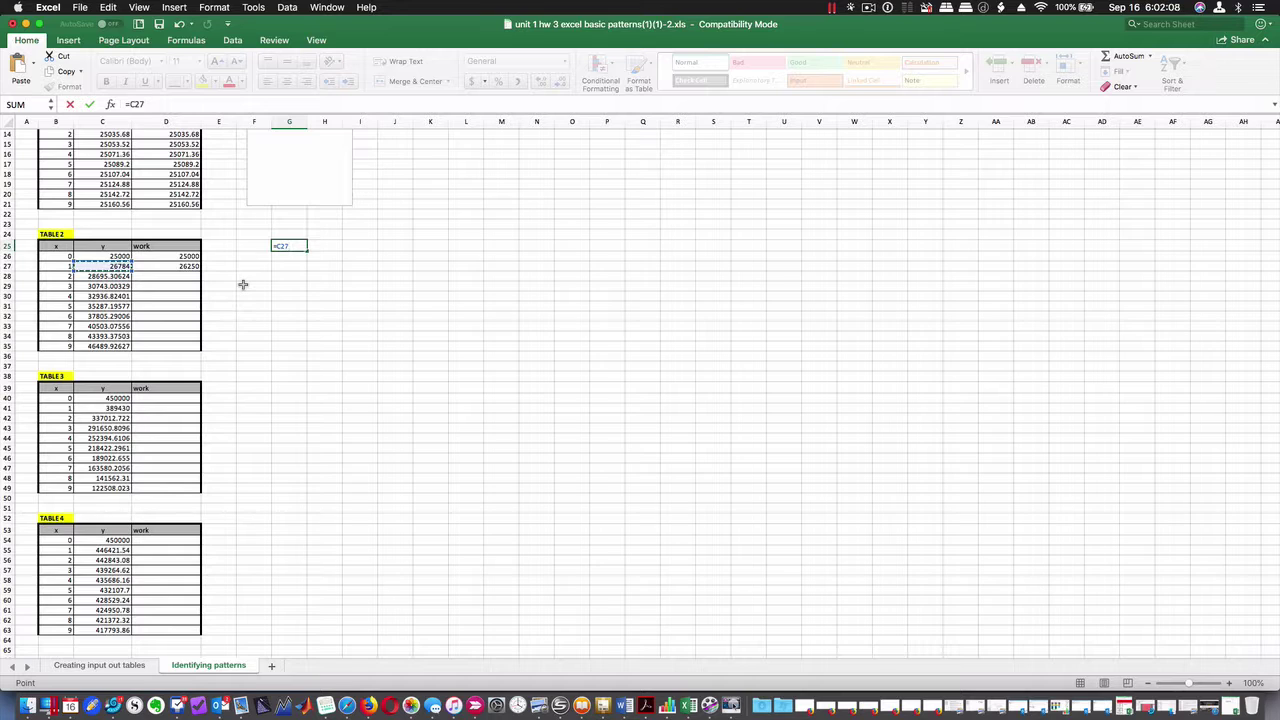
text(-)
click(118, 256)
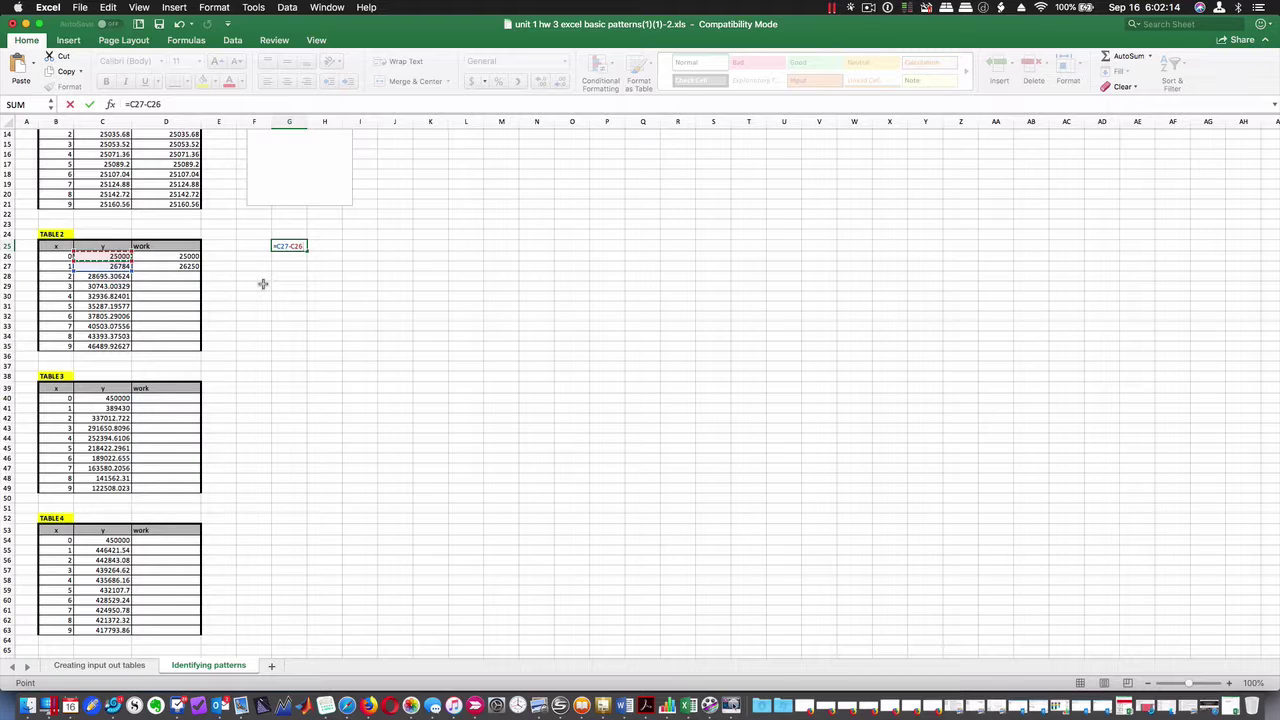
text()/)
click(113, 257)
click(129, 104)
text(()
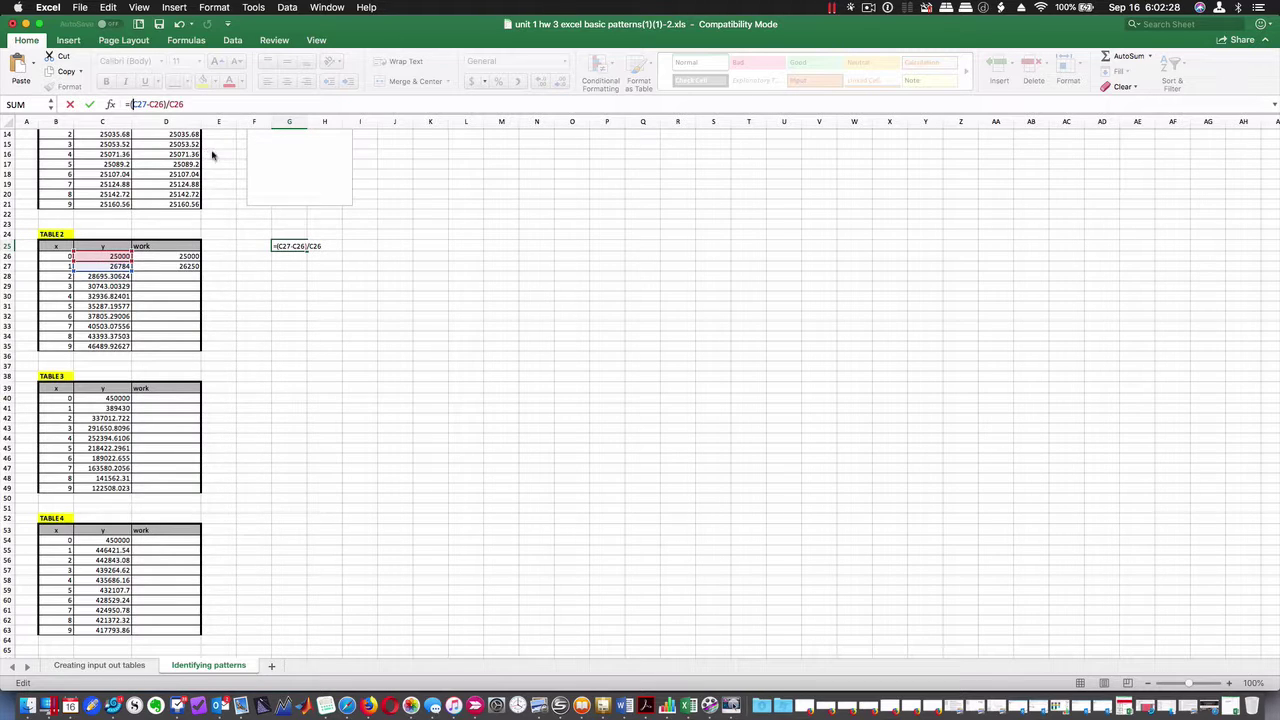
key(Return)
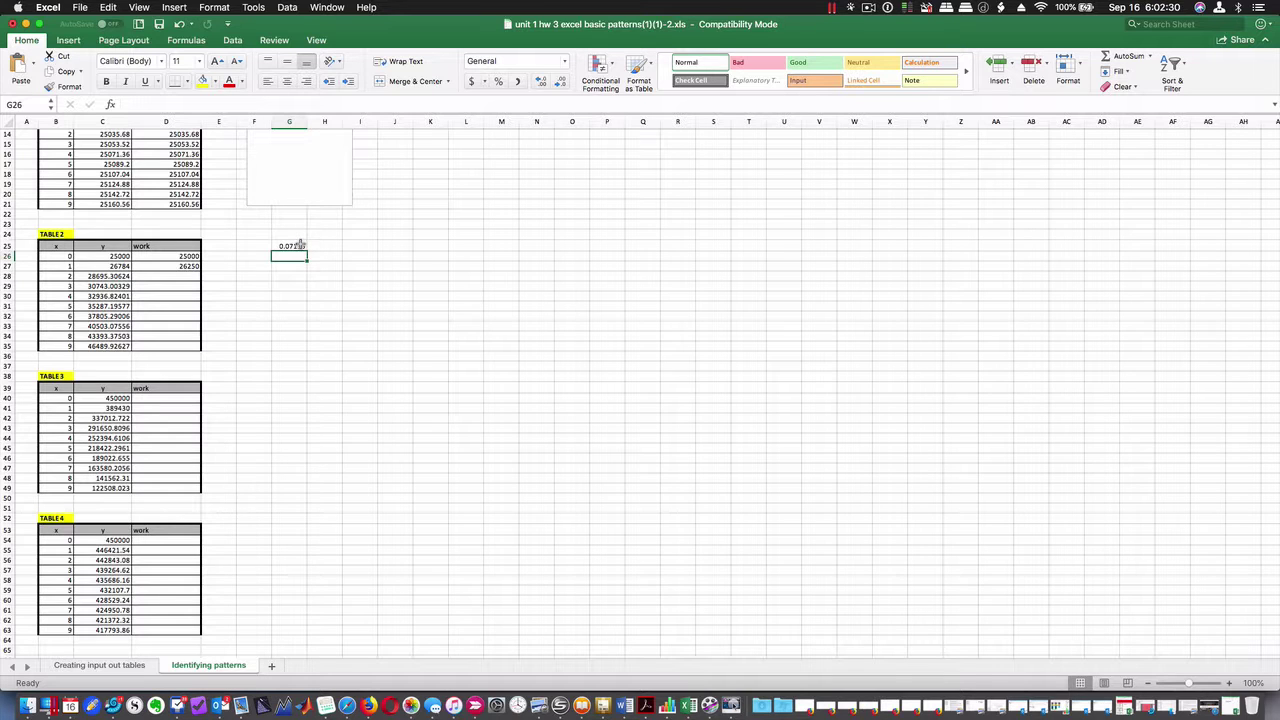
click(300, 245)
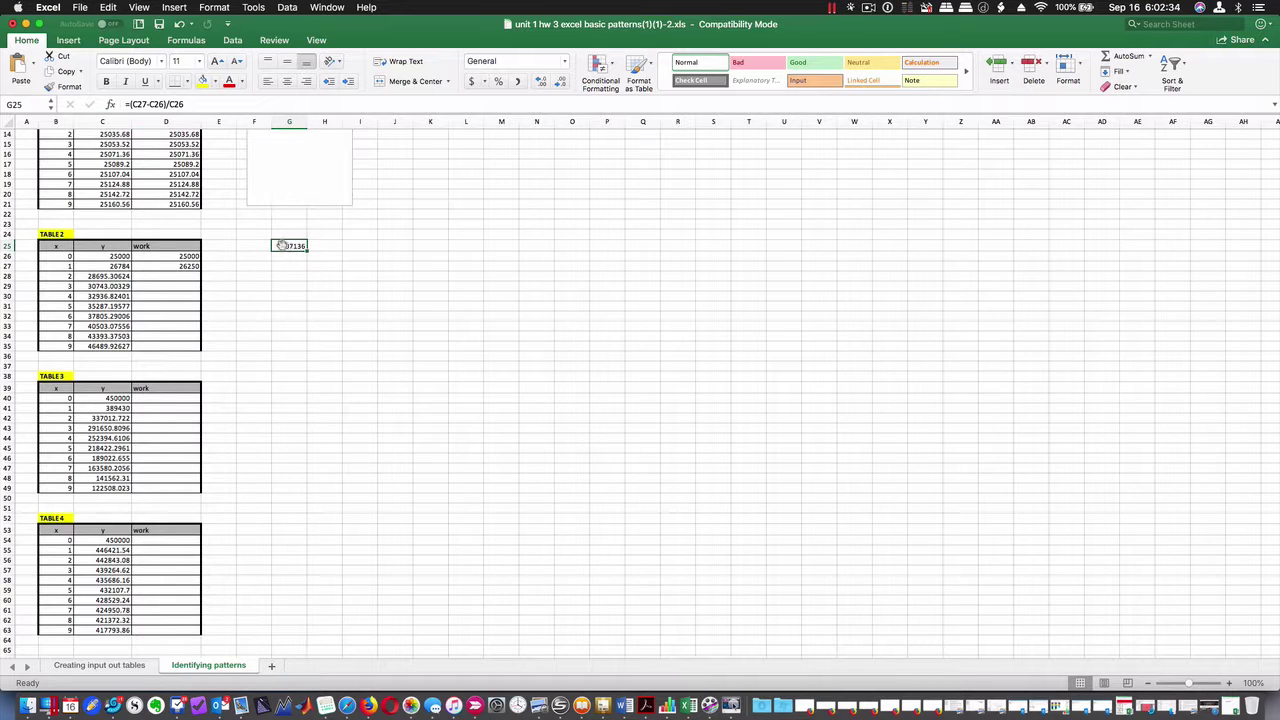
drag(276, 241, 219, 243)
Replace 0.05 in D27 with E$24 and fill =D26*(1+E$24)^B27 down to D35.
click(177, 265)
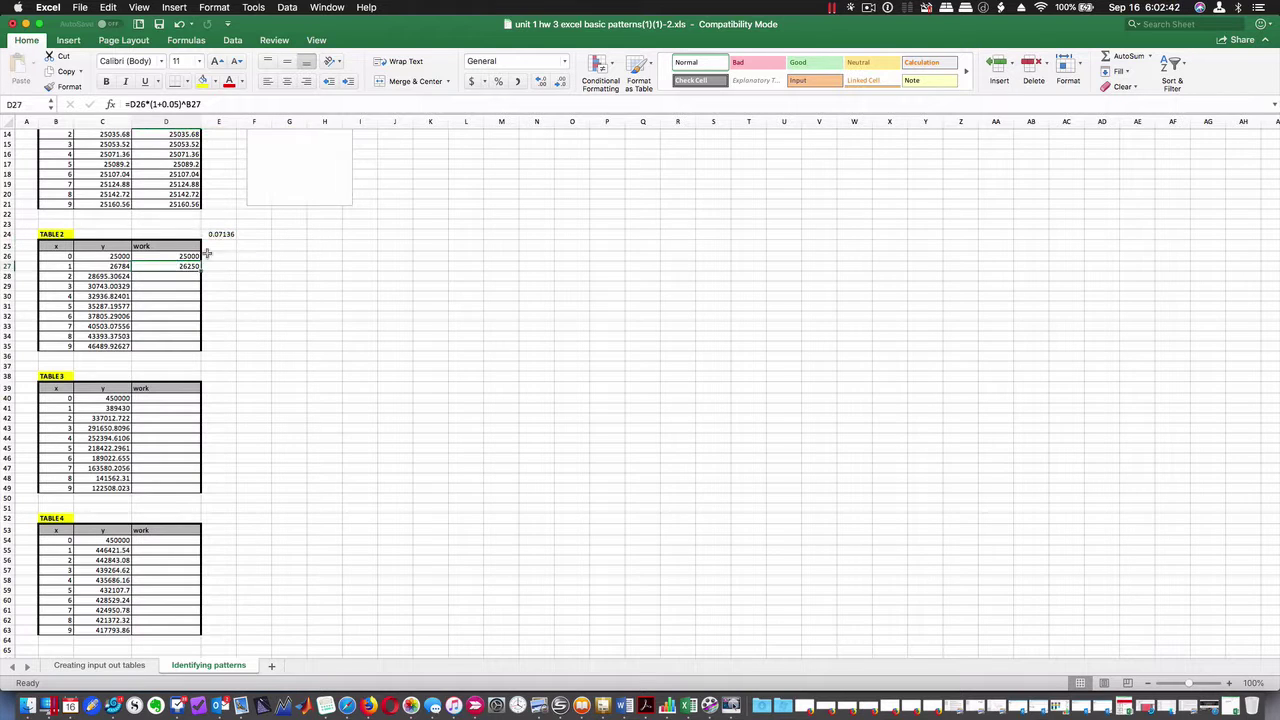
drag(182, 105, 164, 106)
key(BackSpace)
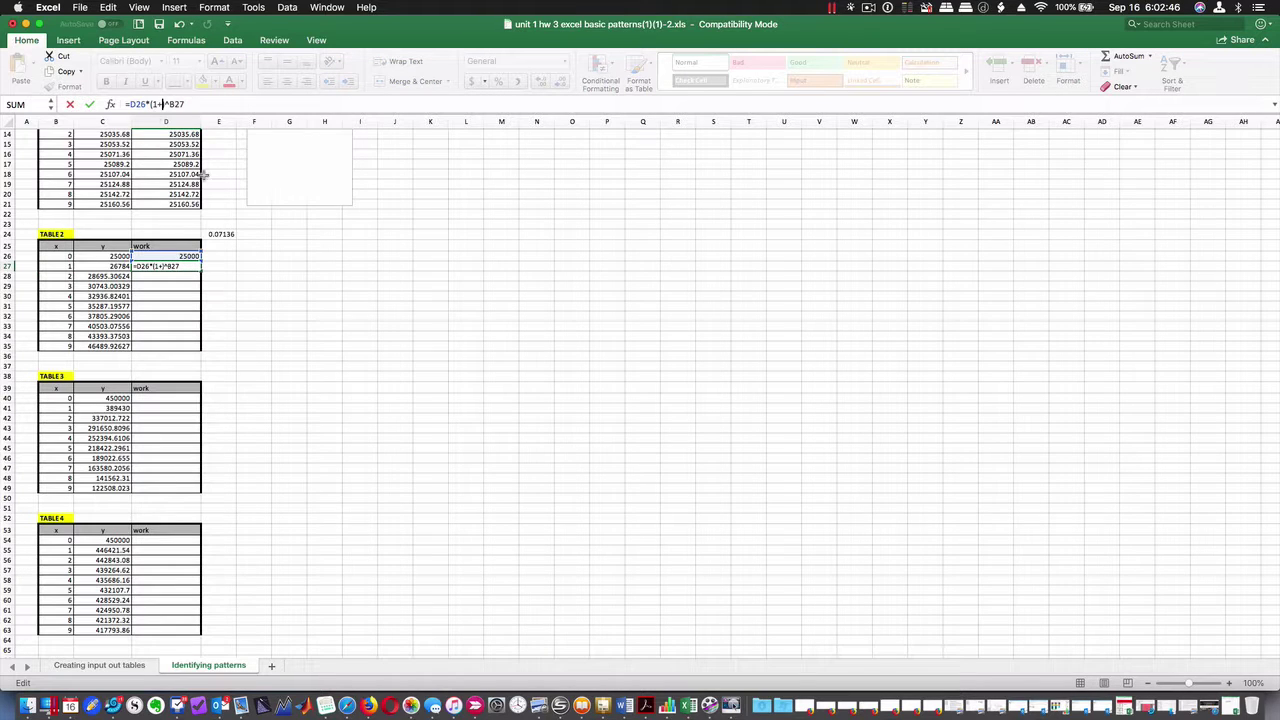
click(223, 233)
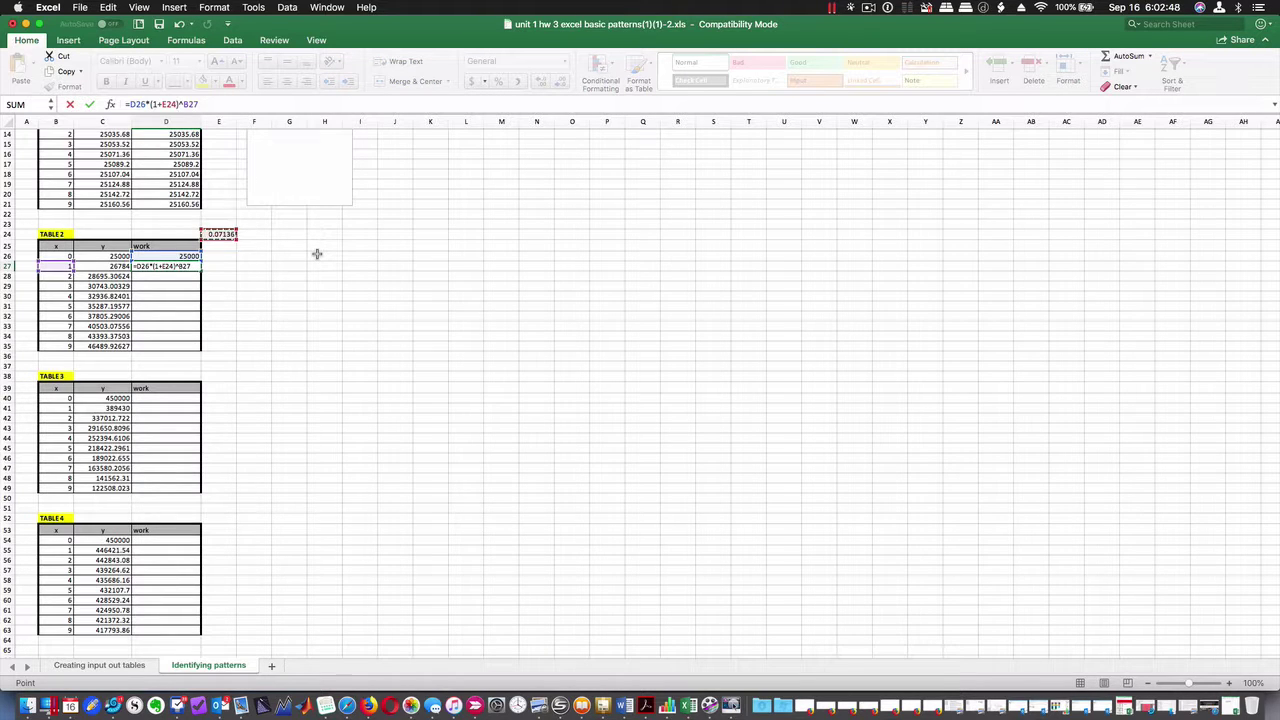
click(166, 104)
text($)
key(Return)
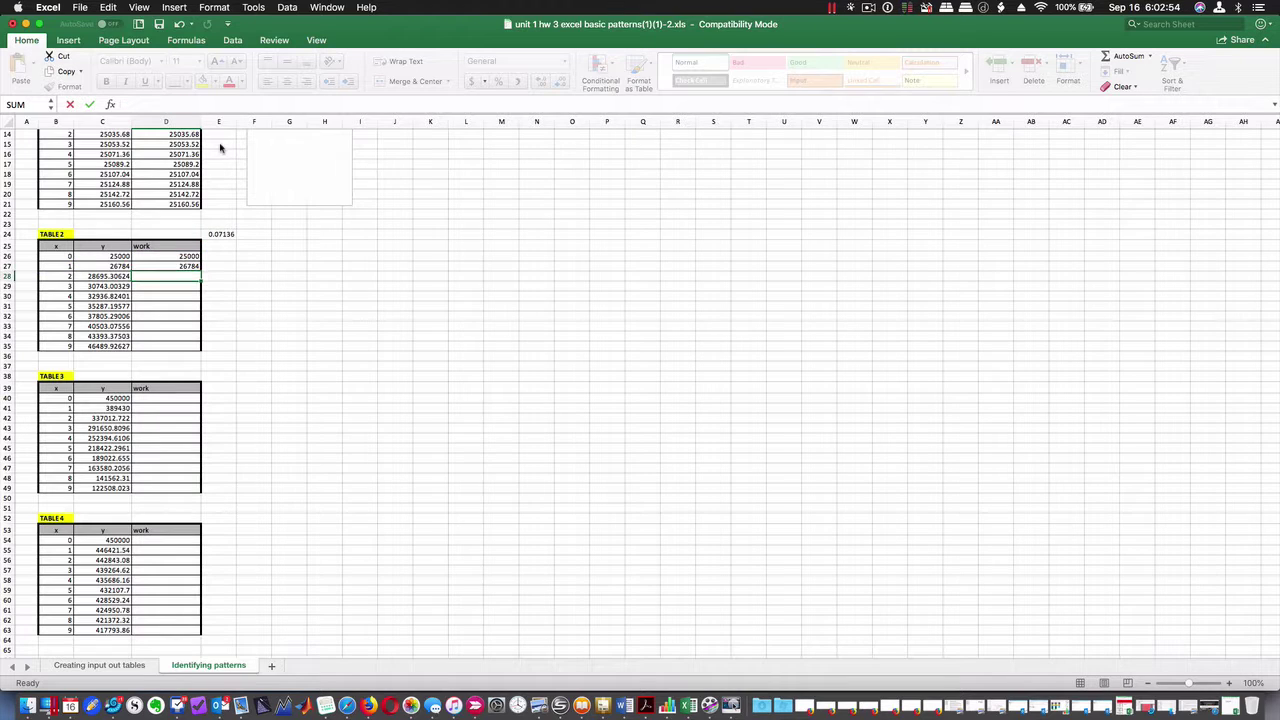
click(174, 268)
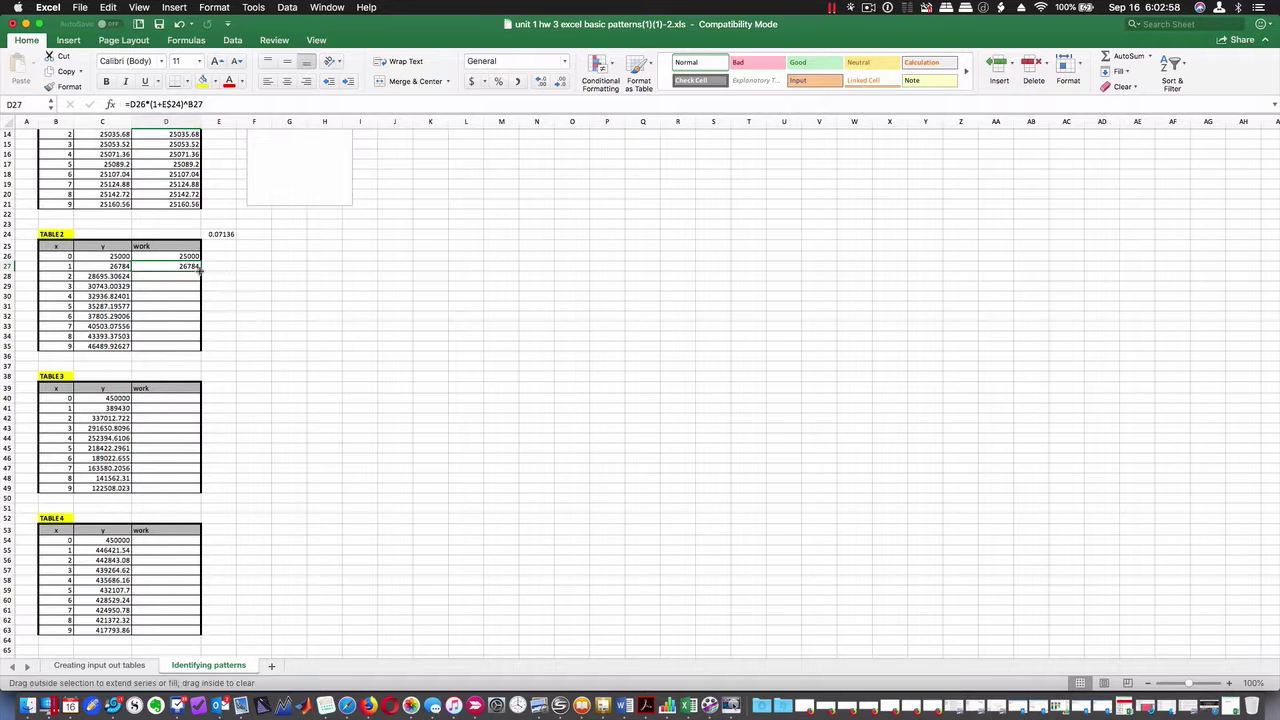
drag(200, 270, 200, 350)
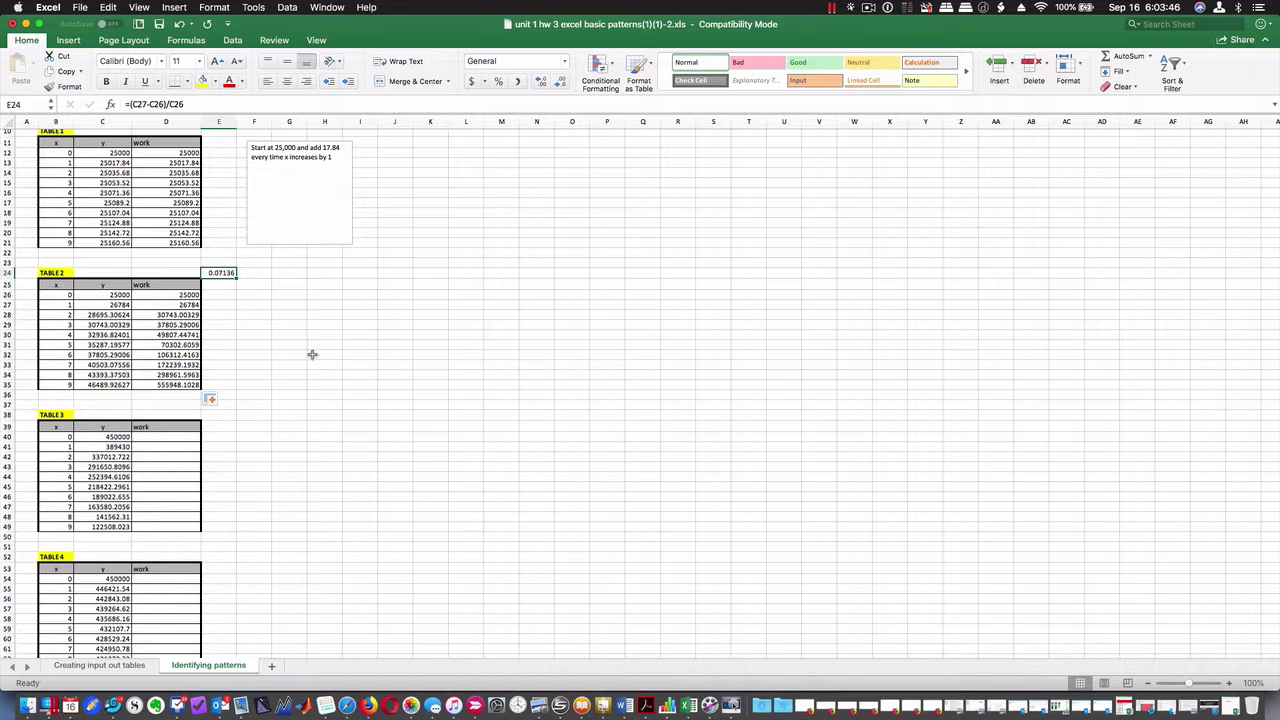
Inspect the copied work formula in D28 to check its references.
click(183, 316)
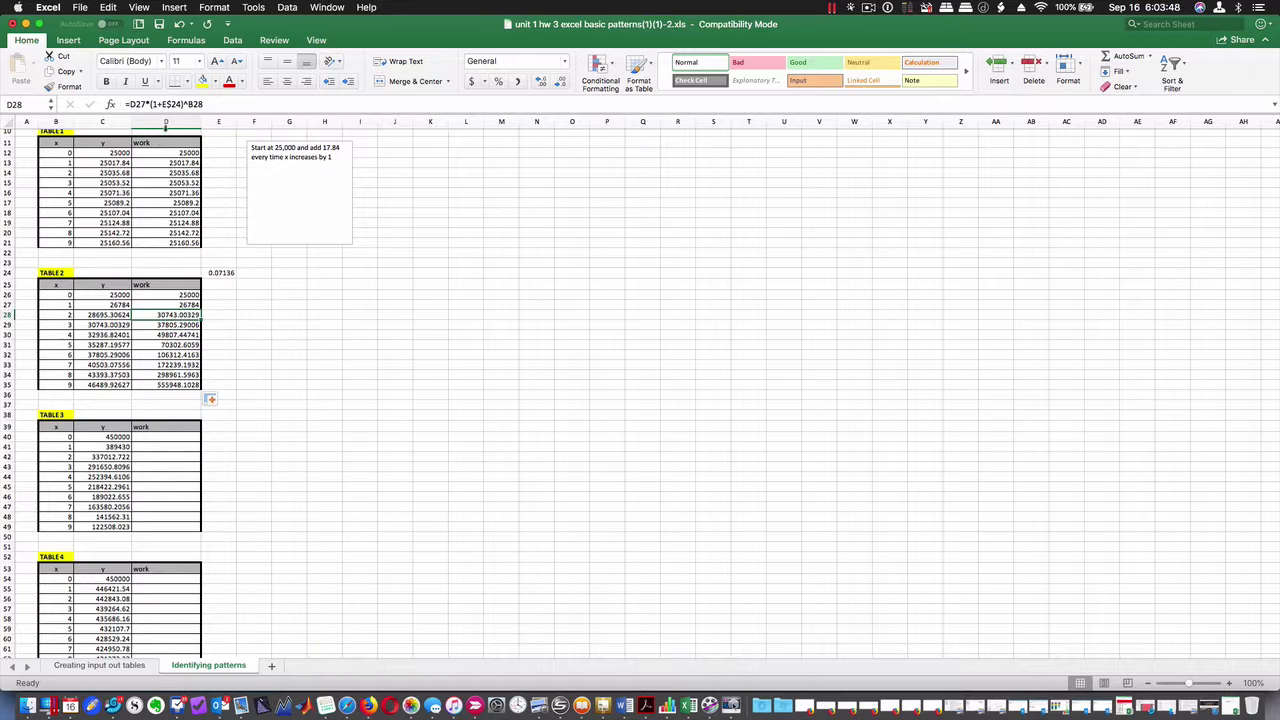
click(185, 105)
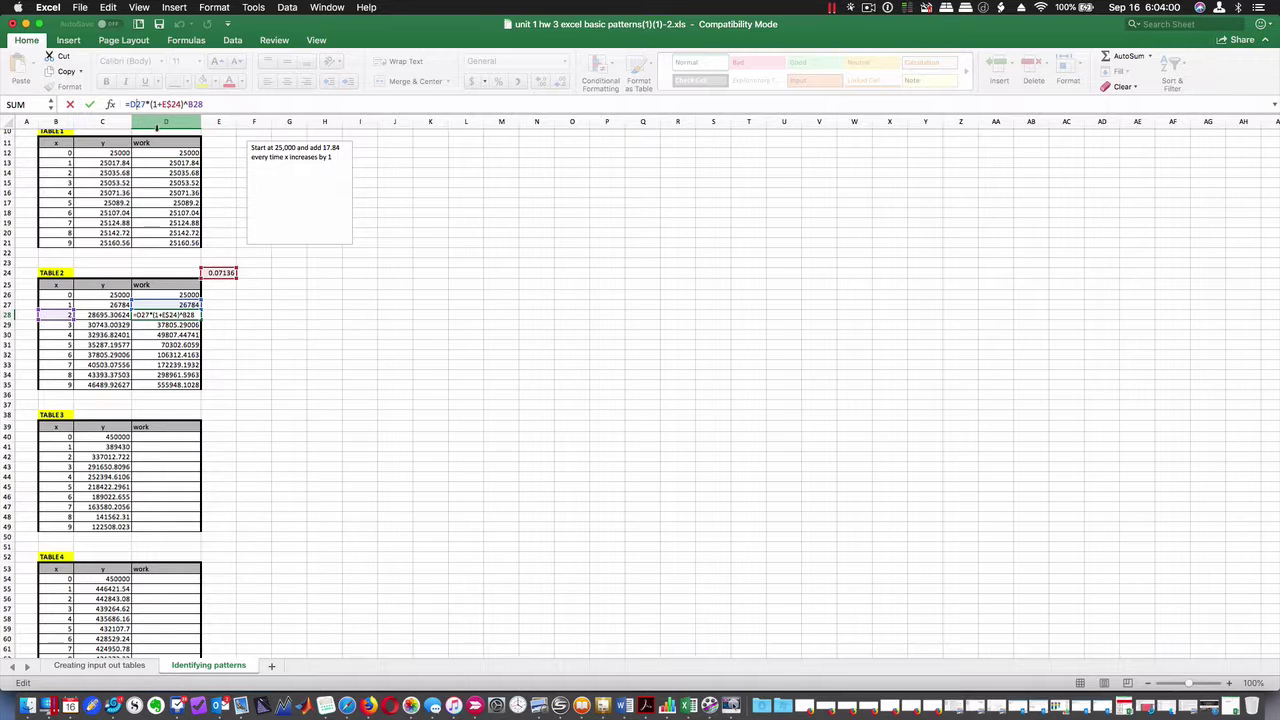
key(Return)
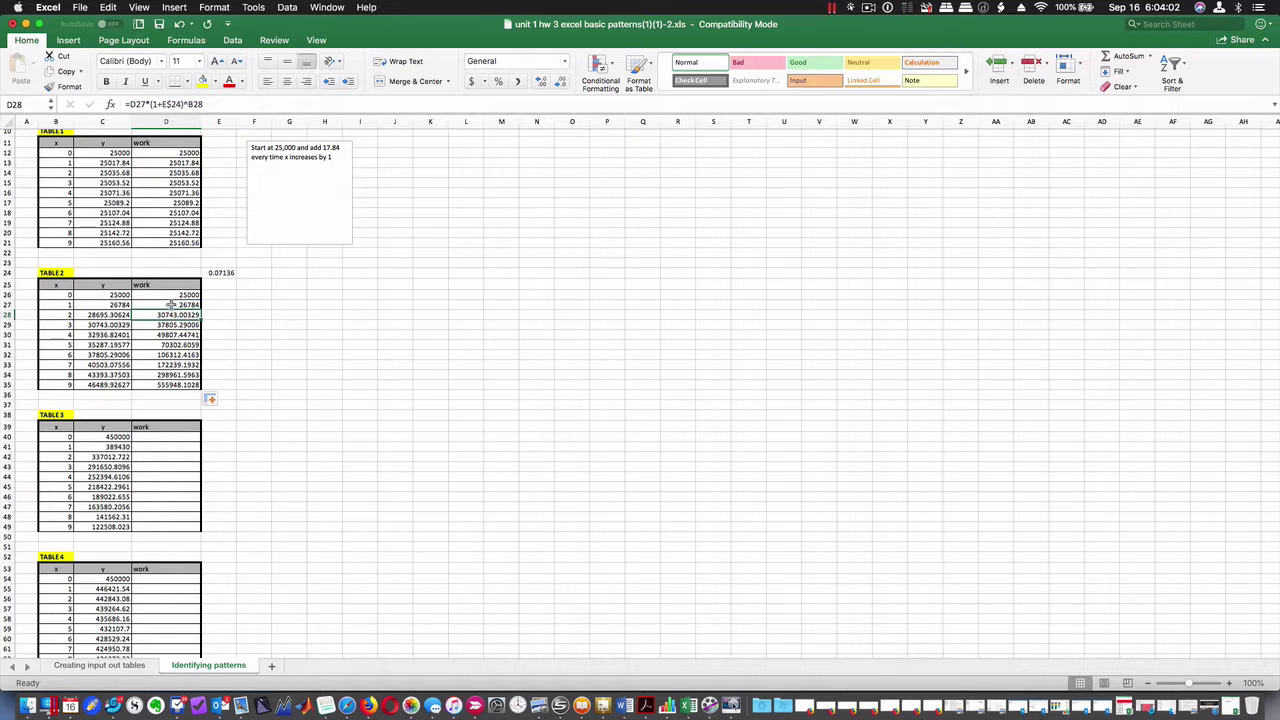
Anchor D27 as =D$26*(1+E$24)^B27 and refill it down through D35.
click(170, 304)
click(135, 104)
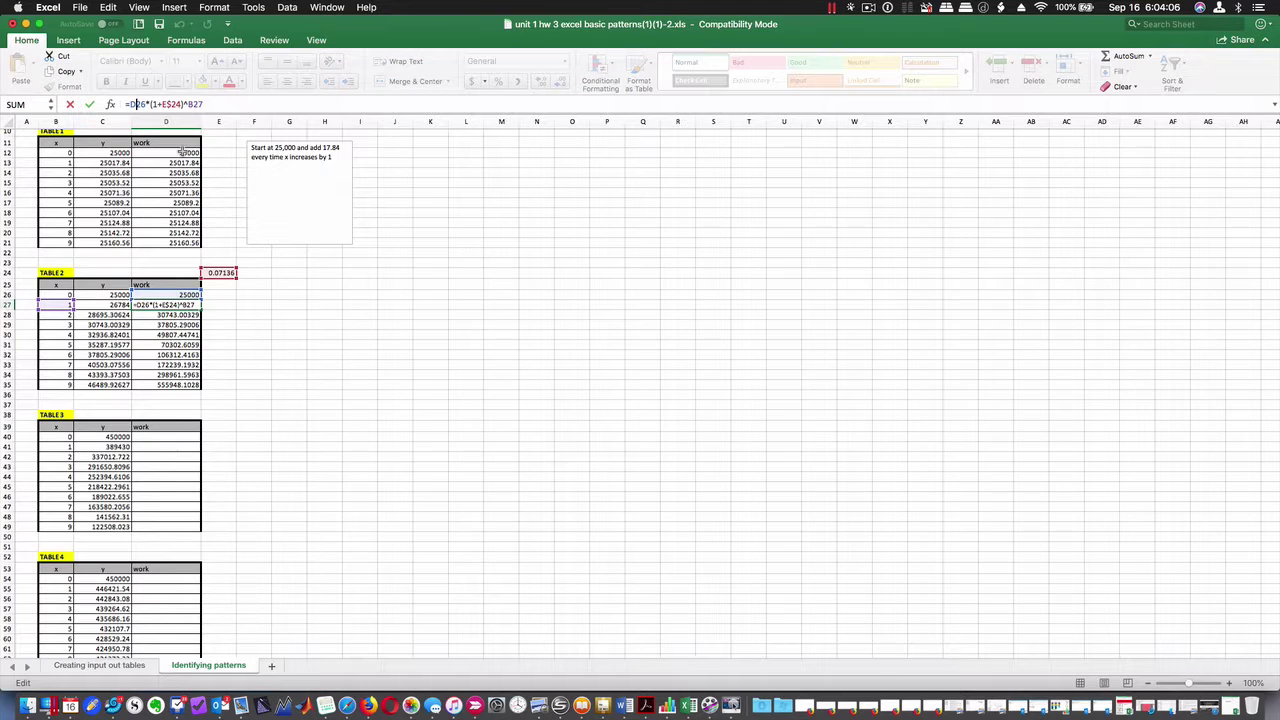
text($)
key(Return)
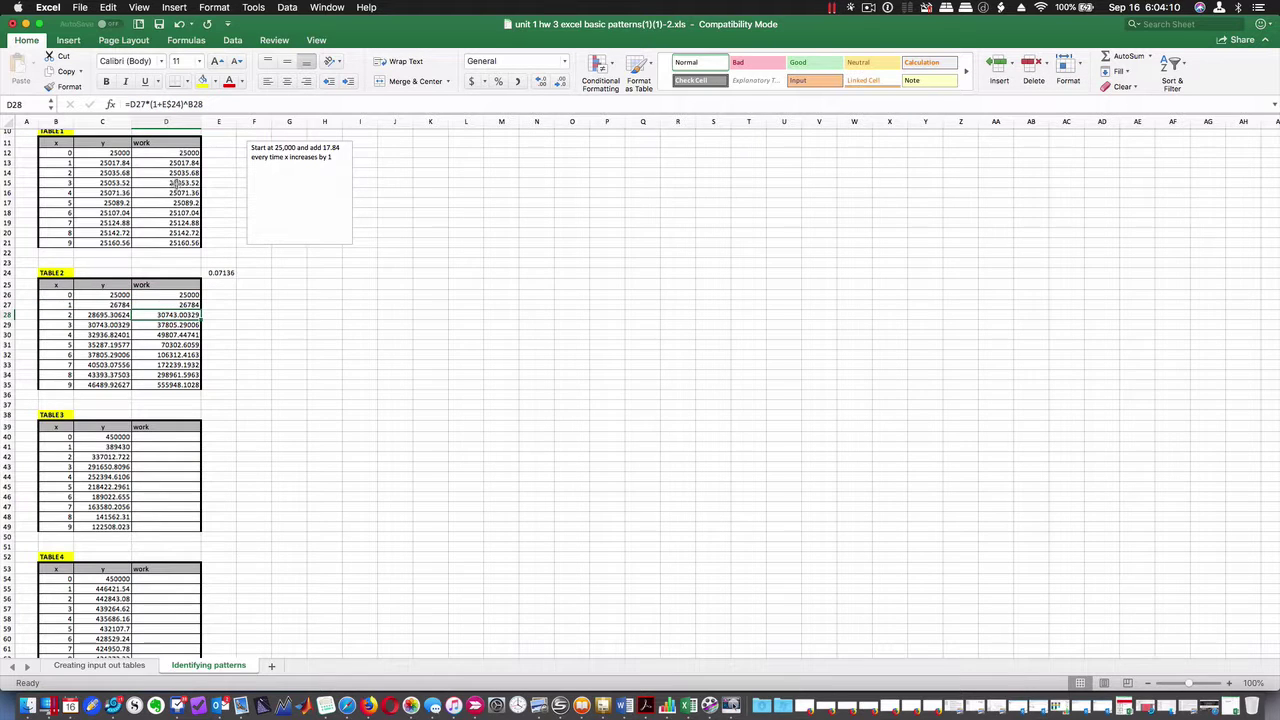
click(180, 305)
drag(200, 309, 205, 387)
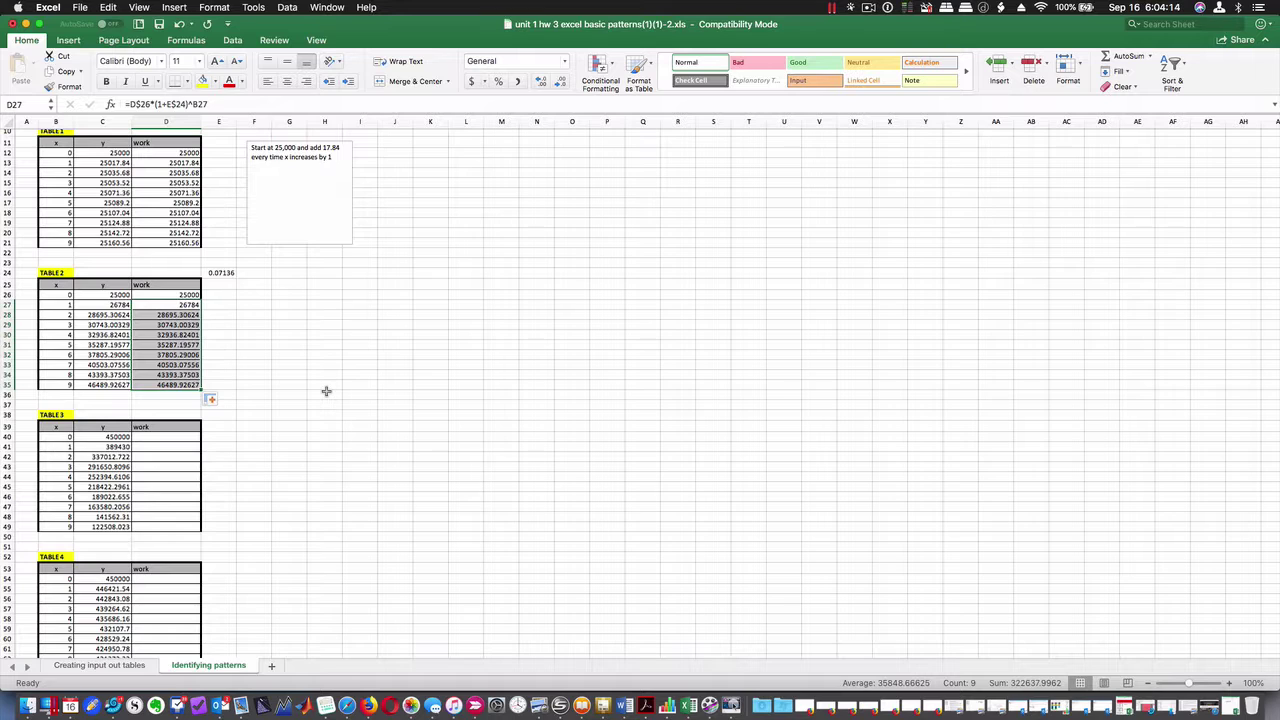
click(192, 306)
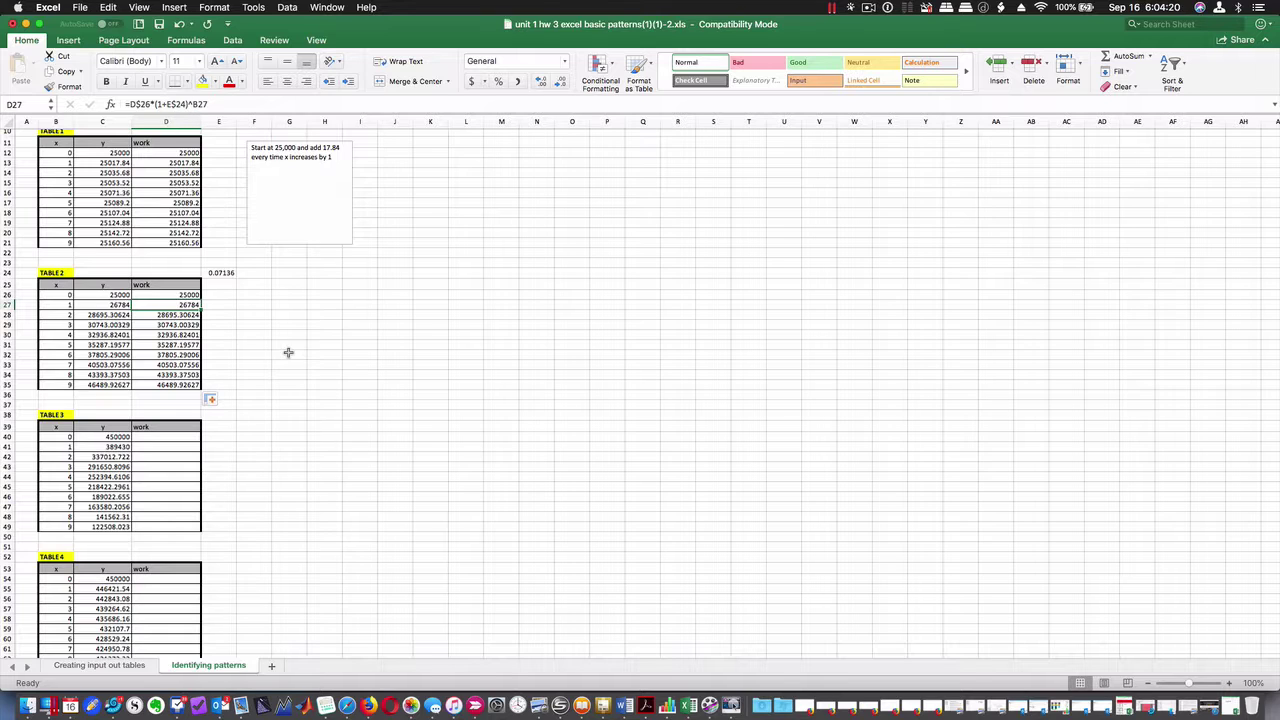
Review the growth-rate formula in E24 and the work formula in D27.
click(222, 272)
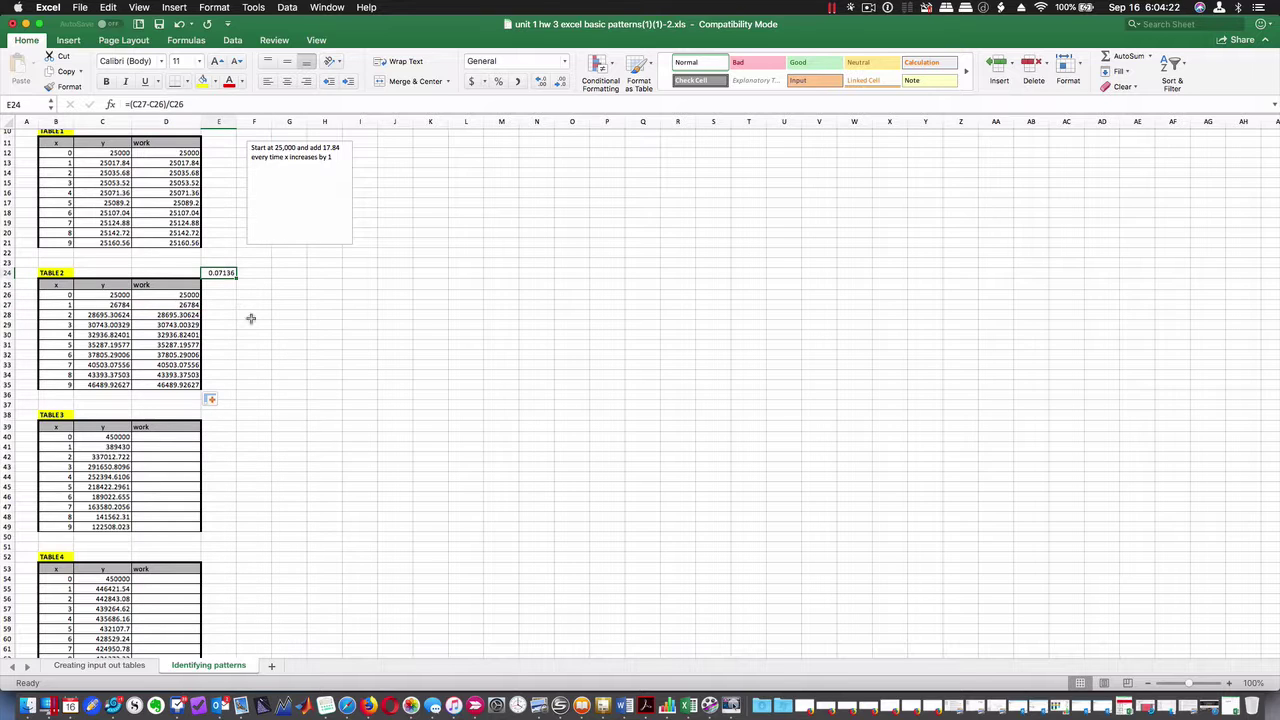
click(181, 304)
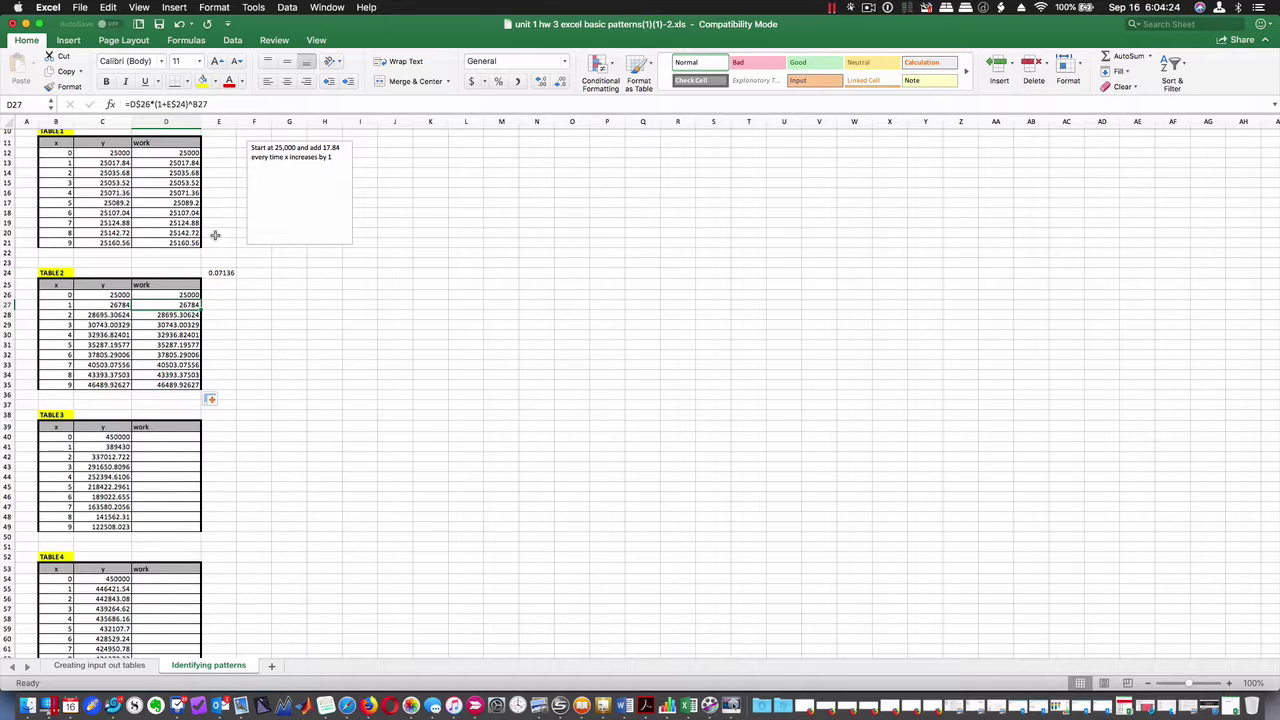
click(224, 272)
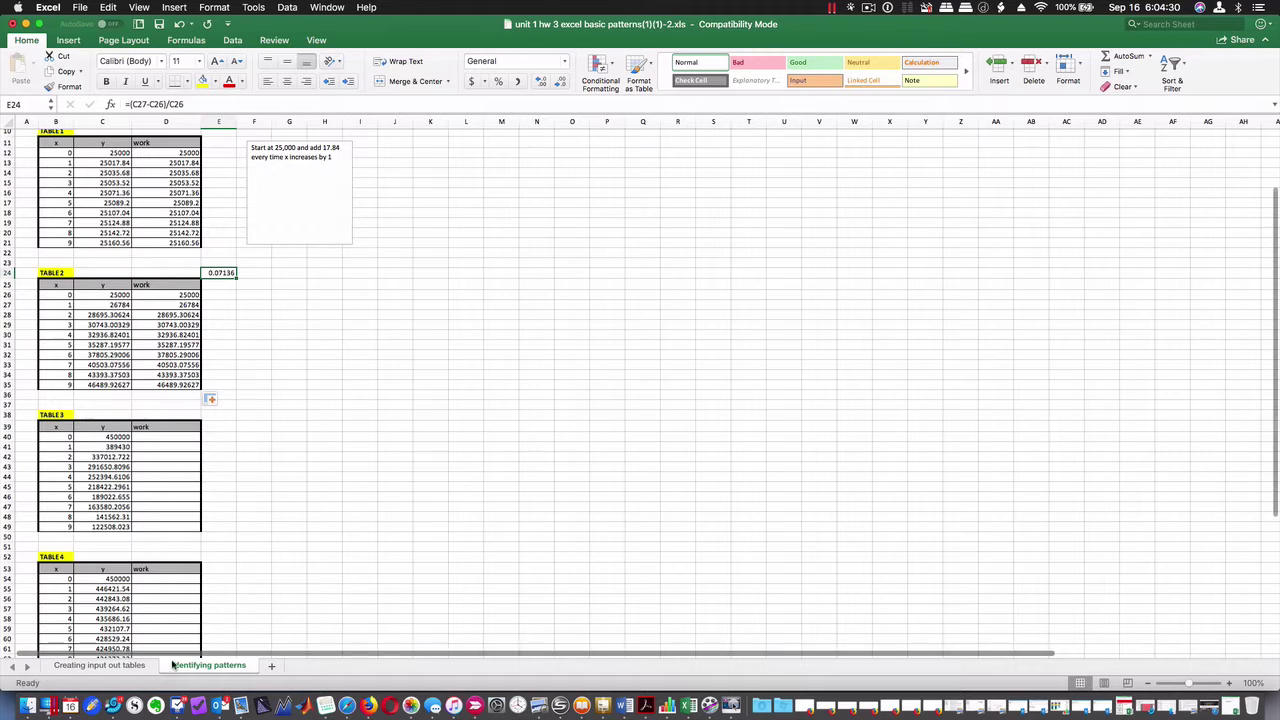
Copy Table 5's description from O16 on the Creating input out tables sheet.
click(126, 665)
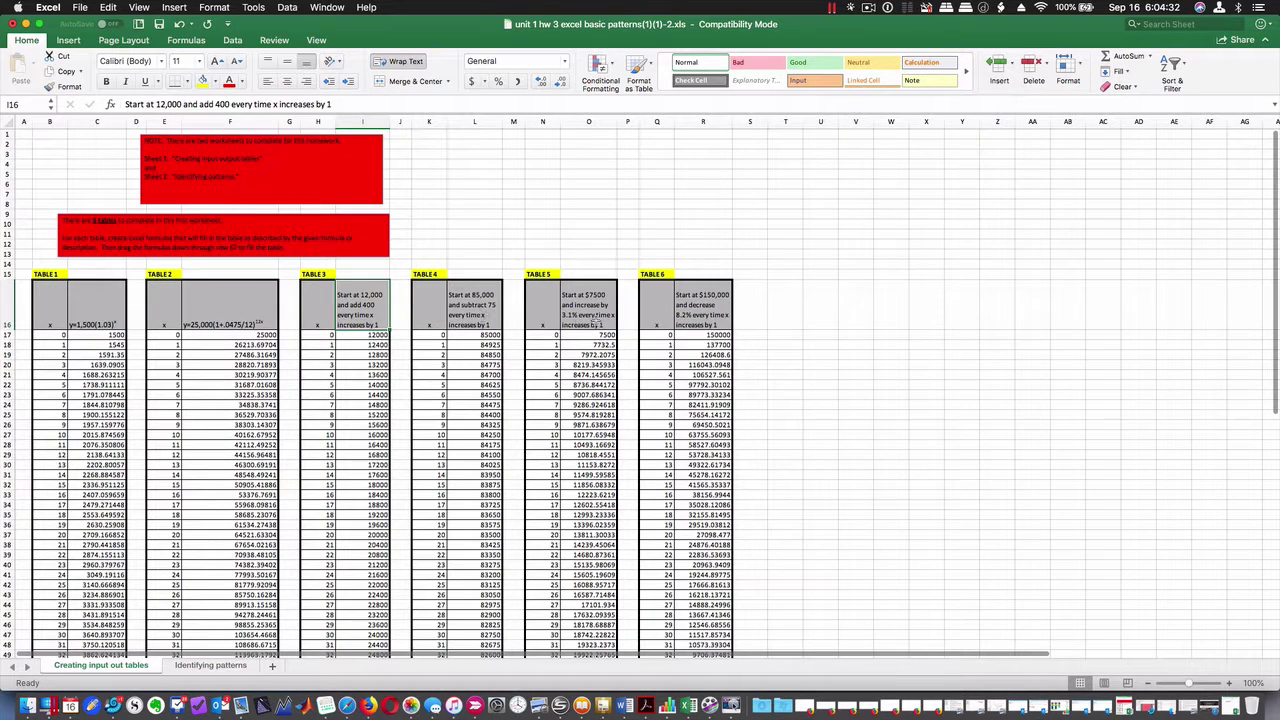
click(594, 304)
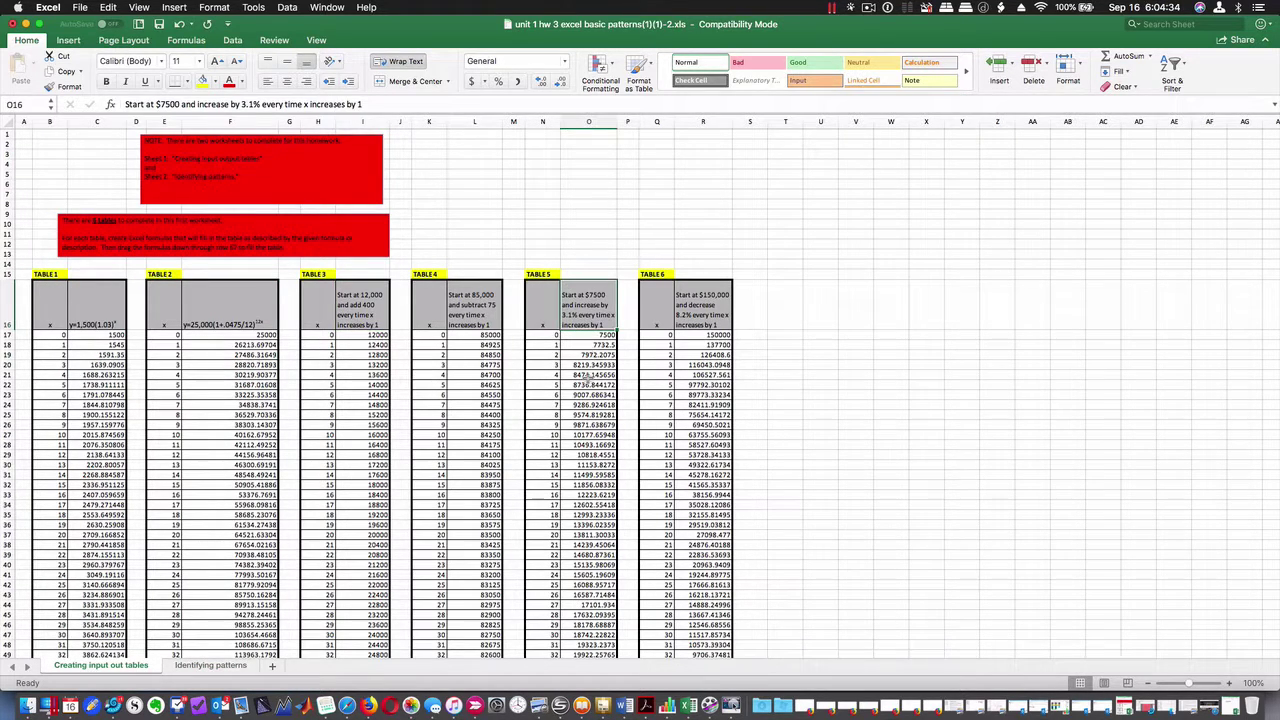
key(super+c)
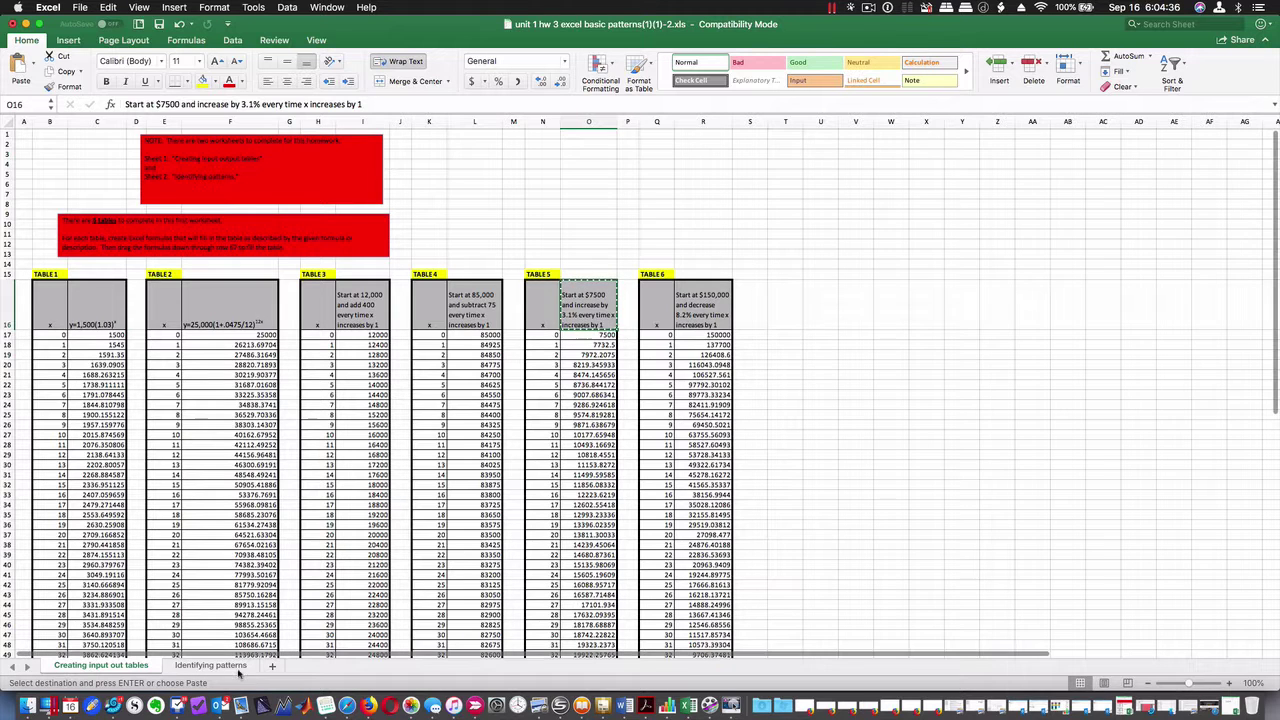
click(218, 667)
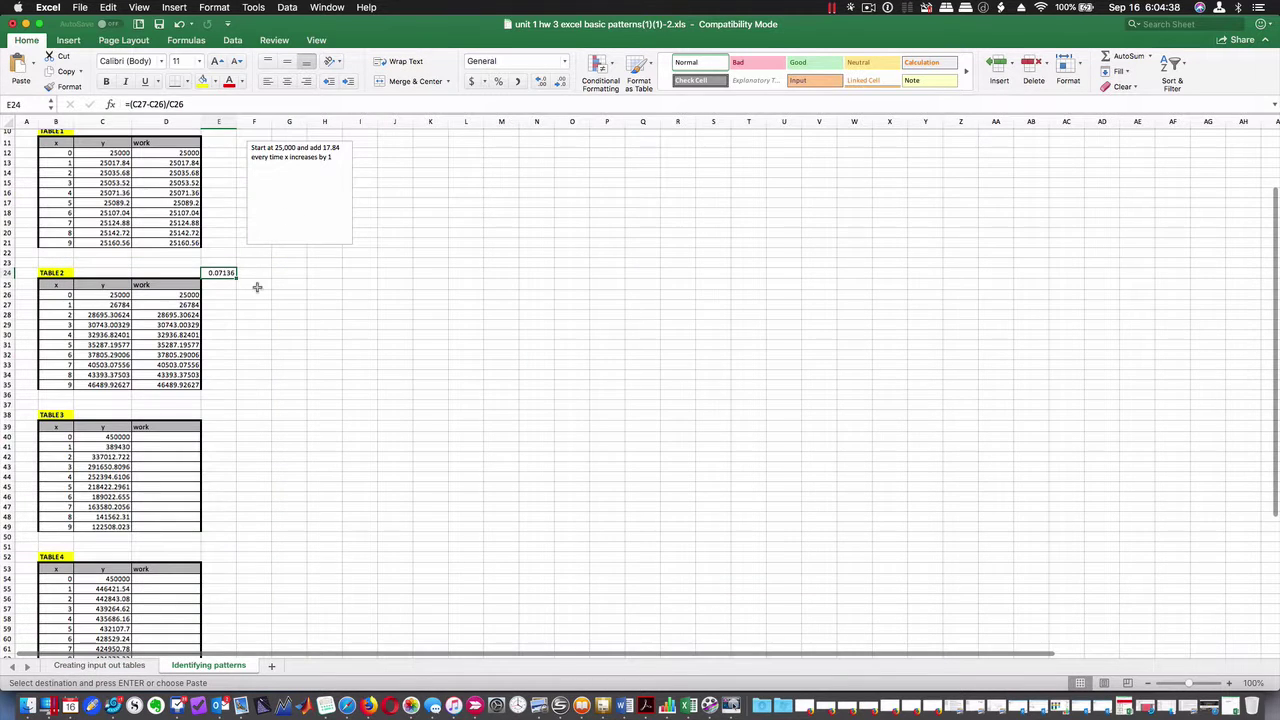
Draw a text box beside Table 2 and paste the copied description into it.
click(174, 7)
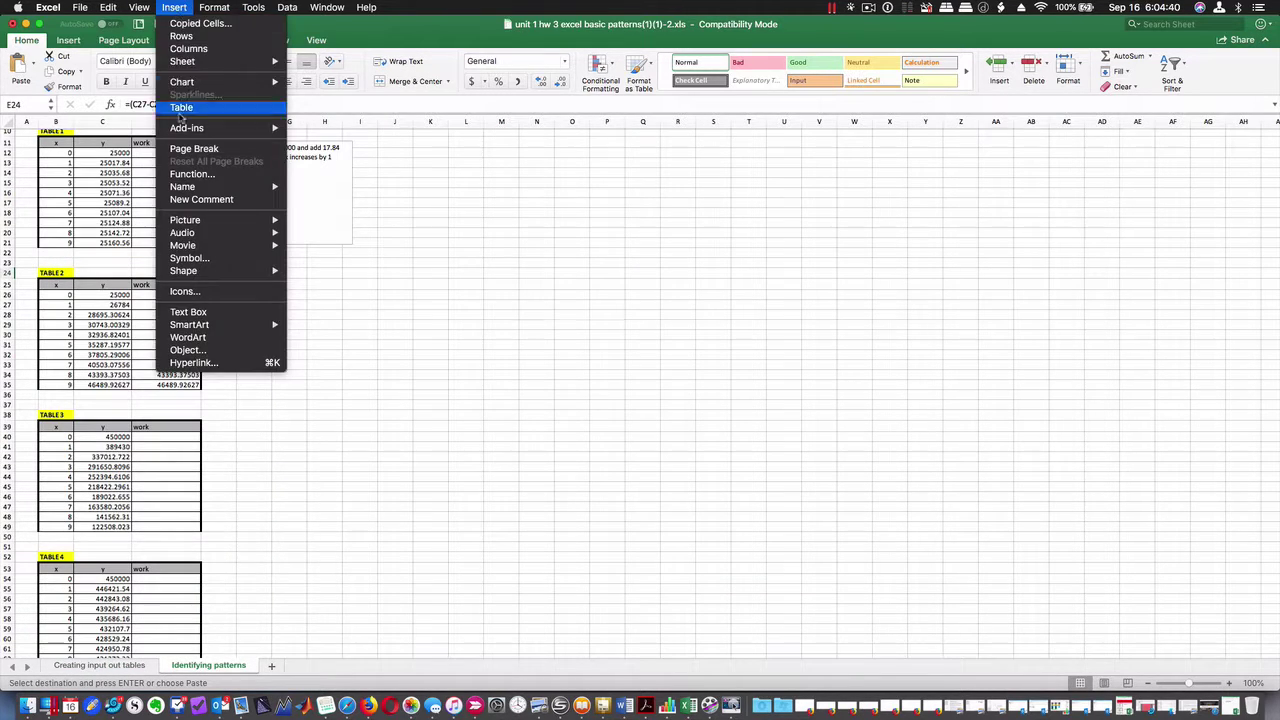
click(186, 312)
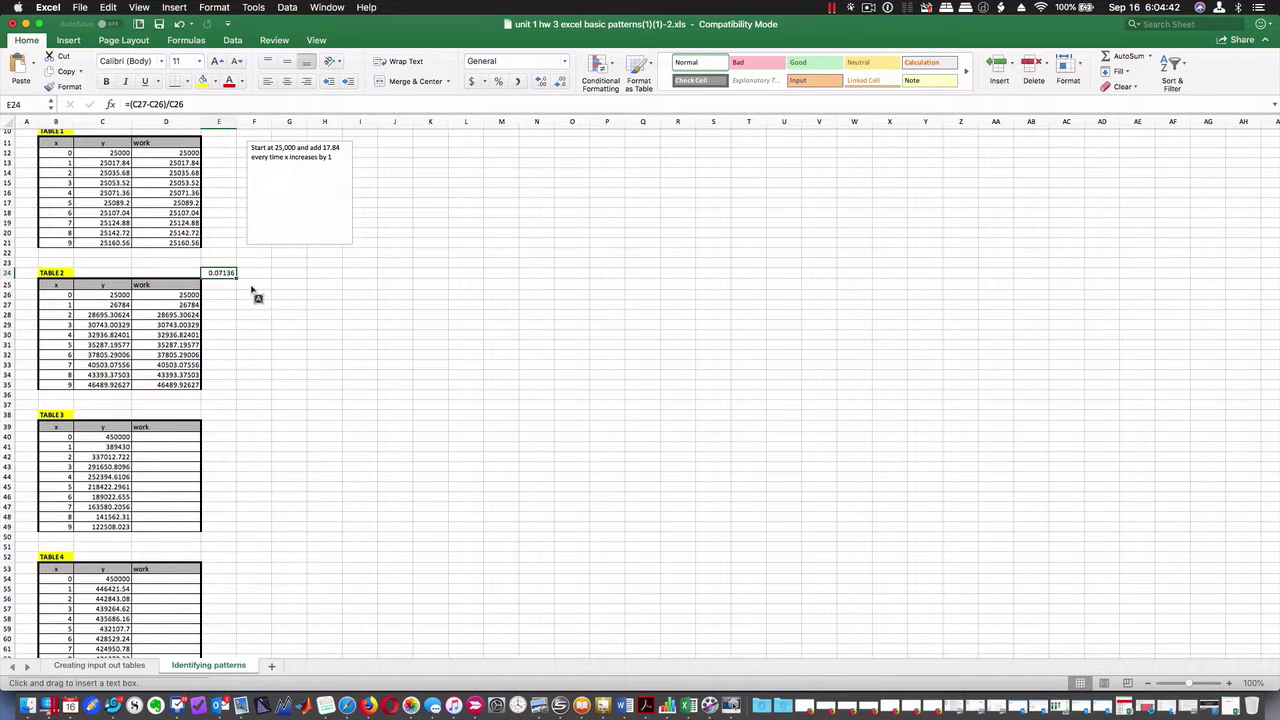
drag(250, 285, 350, 386)
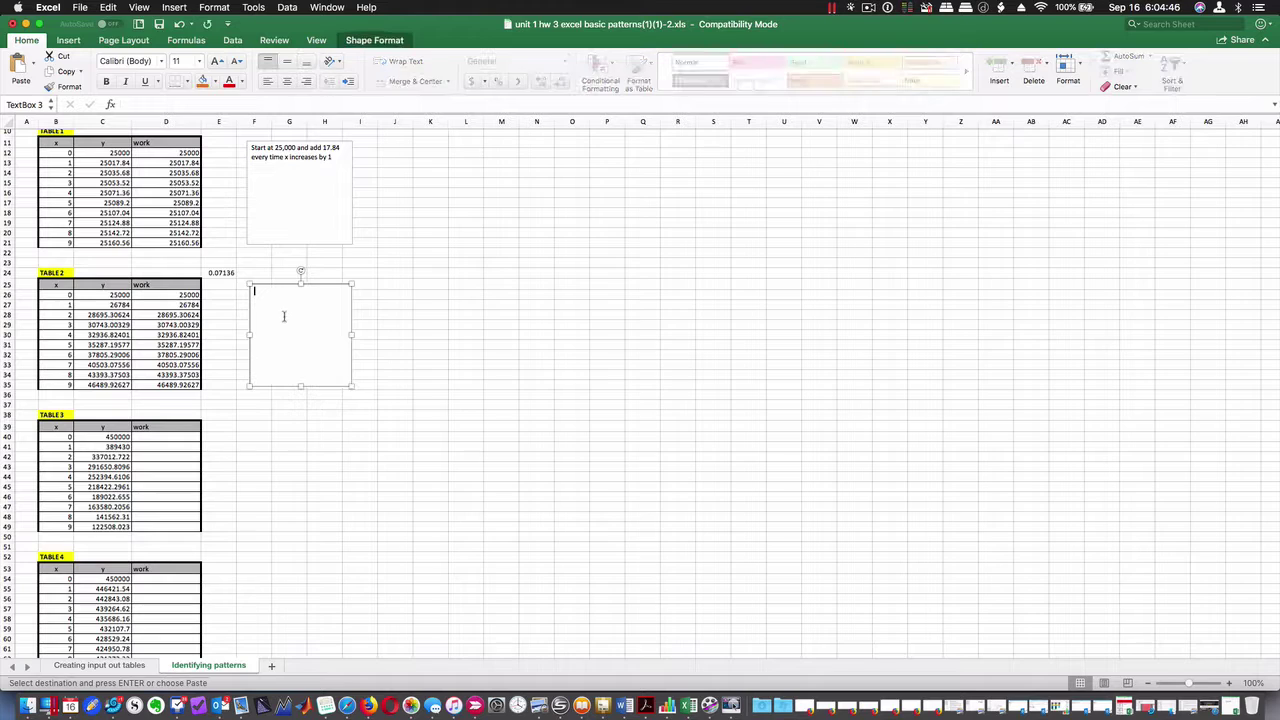
key(super+v)
Change the text box's amount to $25000 and rate to 7.136%.
click(283, 291)
key(BackSpace)
text(250)
key(BackSpace)
text(7.136)
key(Return)
key(BackSpace)
click(341, 438)
Enter =(C41-C40)/C40 in E38 beside TABLE 3, giving a -0.1346 growth rate.
scroll(341, 438, down, 2)
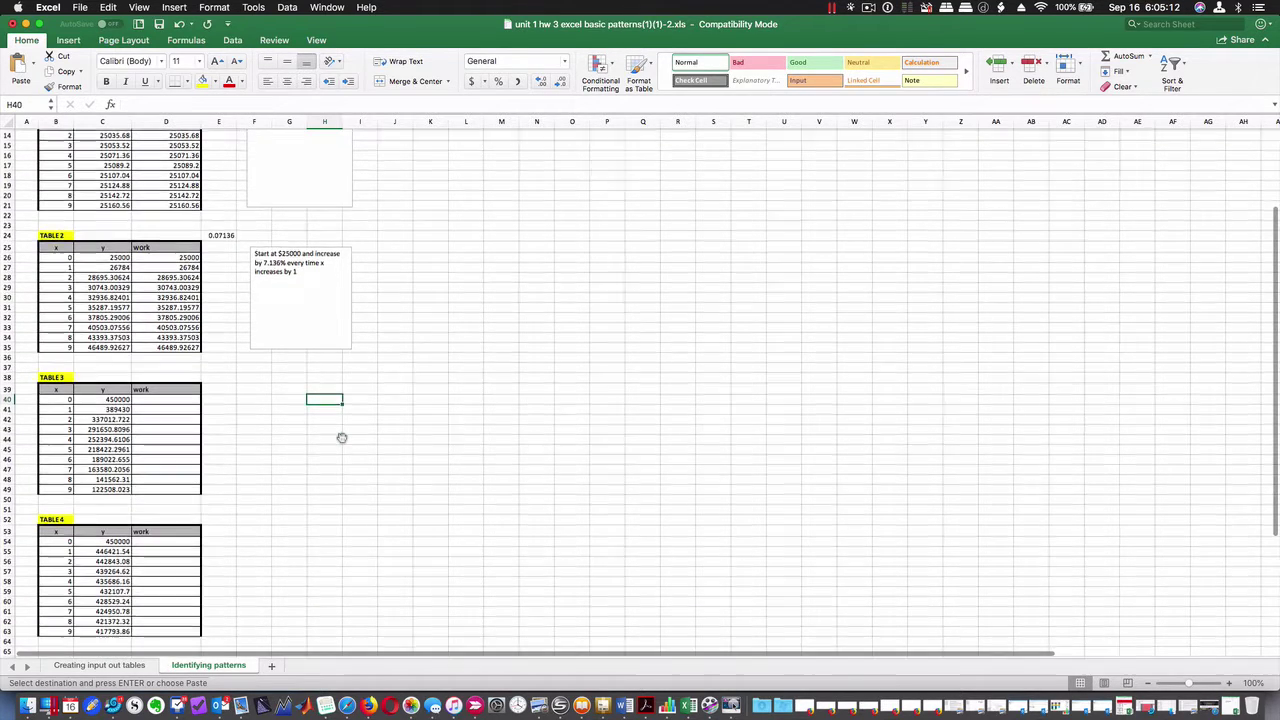
scroll(341, 438, down, 10)
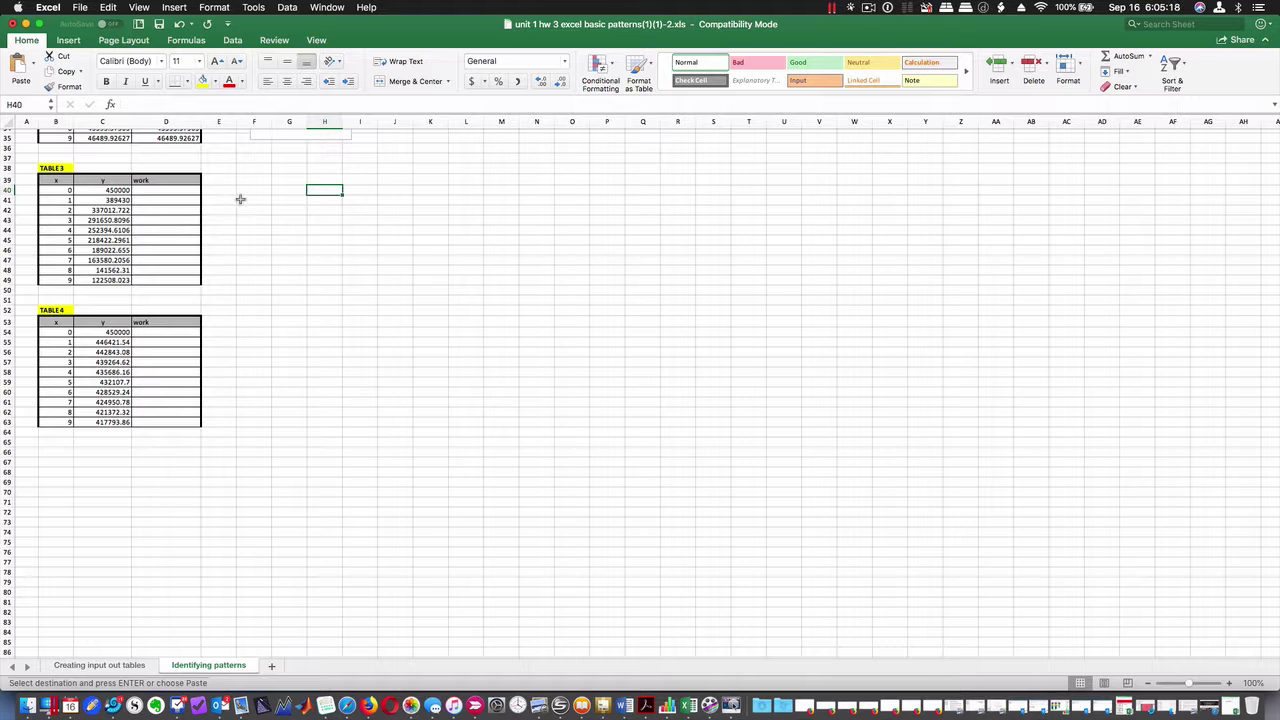
scroll(280, 205, up, 3)
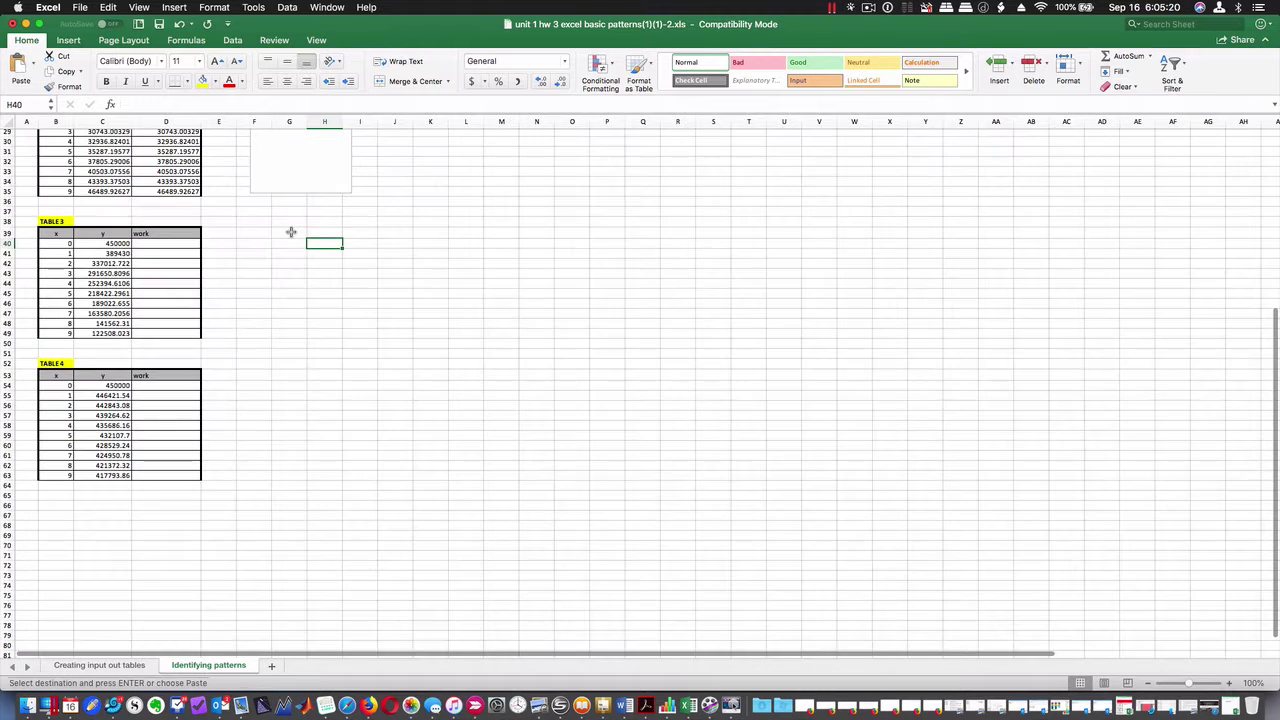
scroll(282, 236, up, 3)
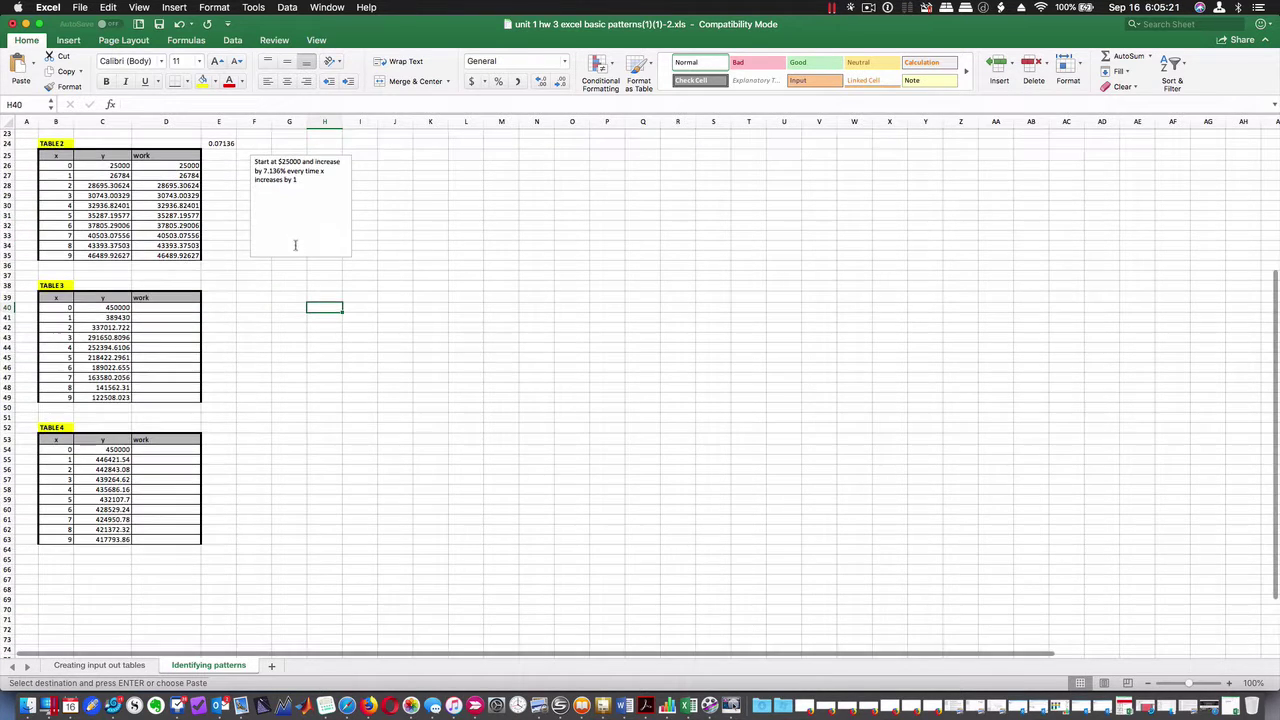
click(223, 286)
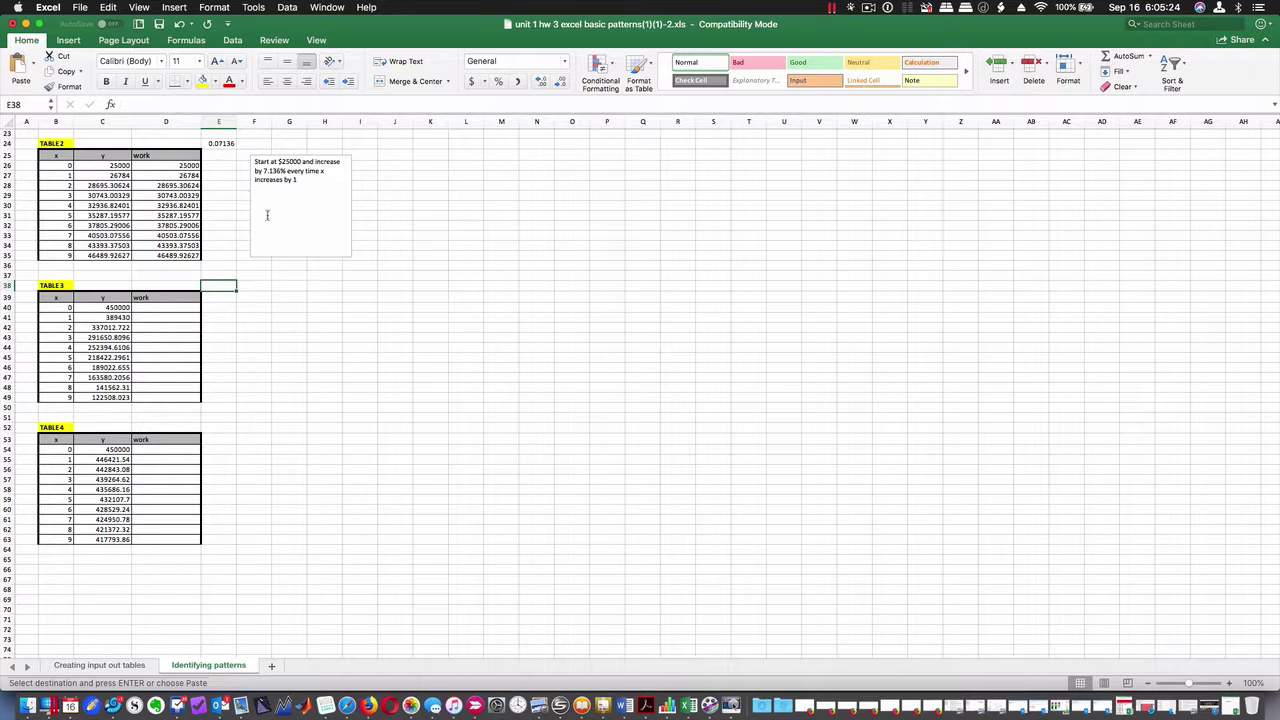
text(=)
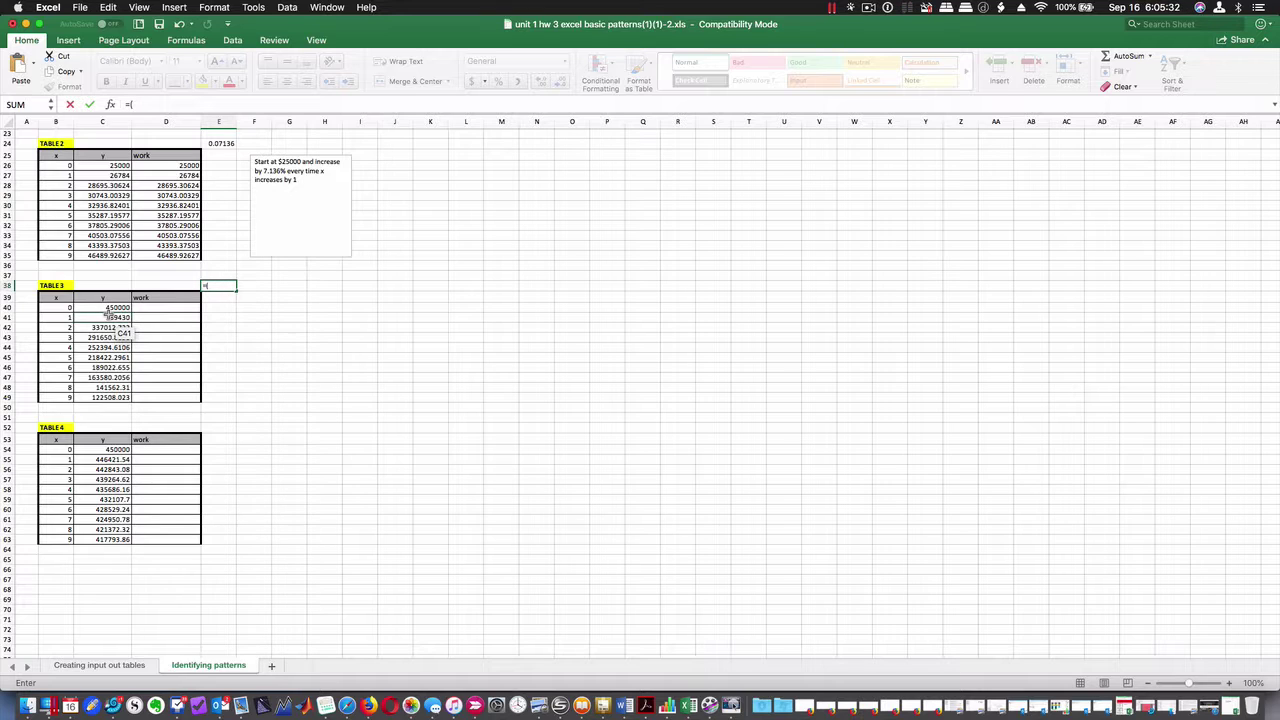
text(()
click(111, 317)
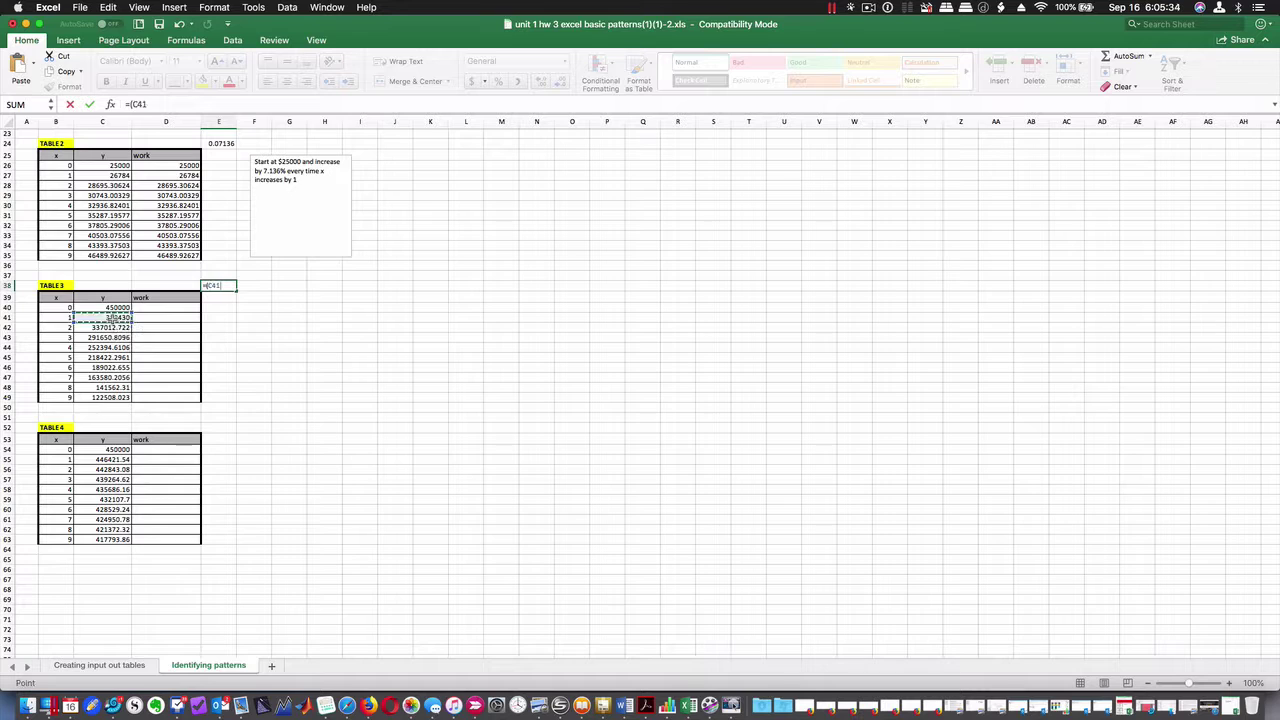
text(-)
click(116, 308)
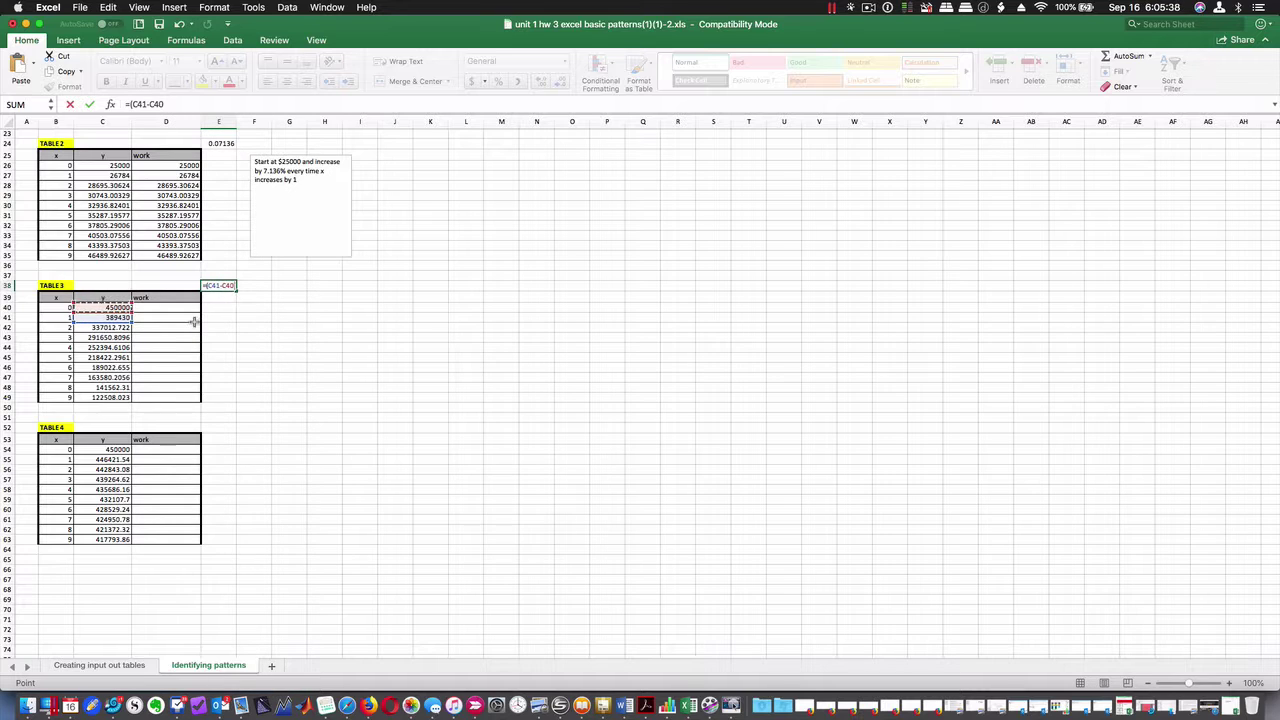
text()/)
click(103, 308)
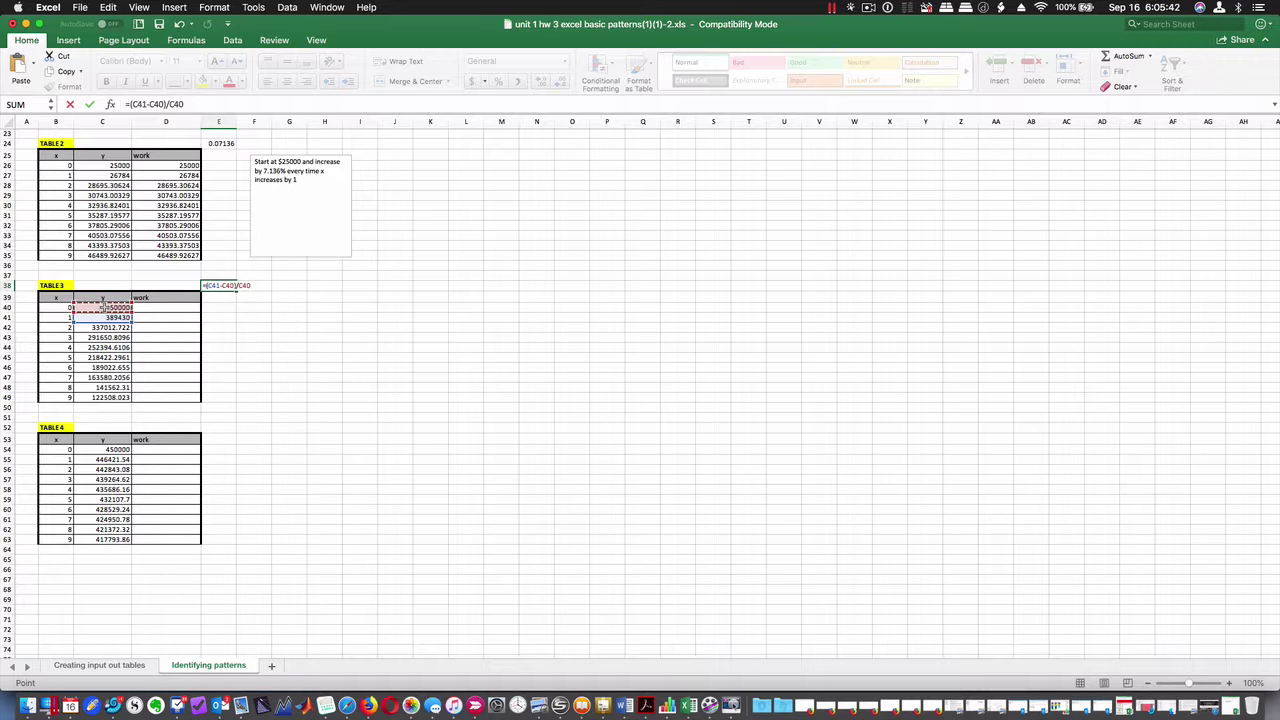
key(Return)
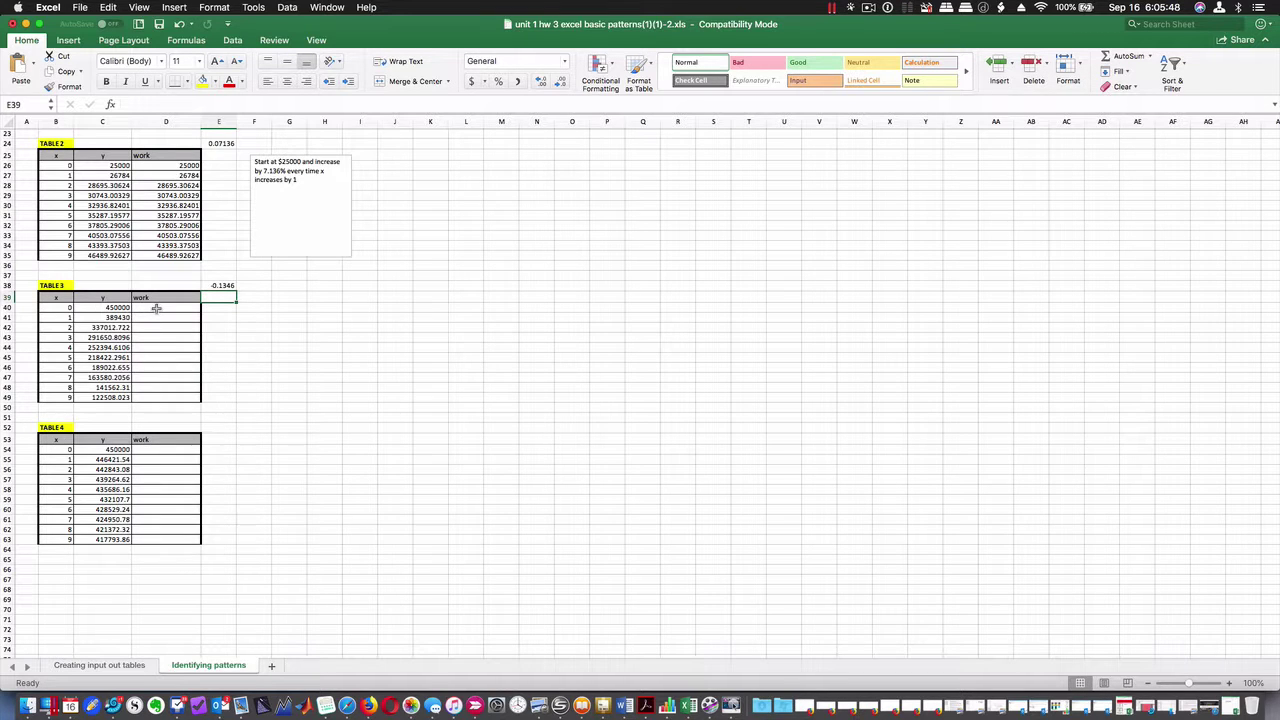
click(157, 309)
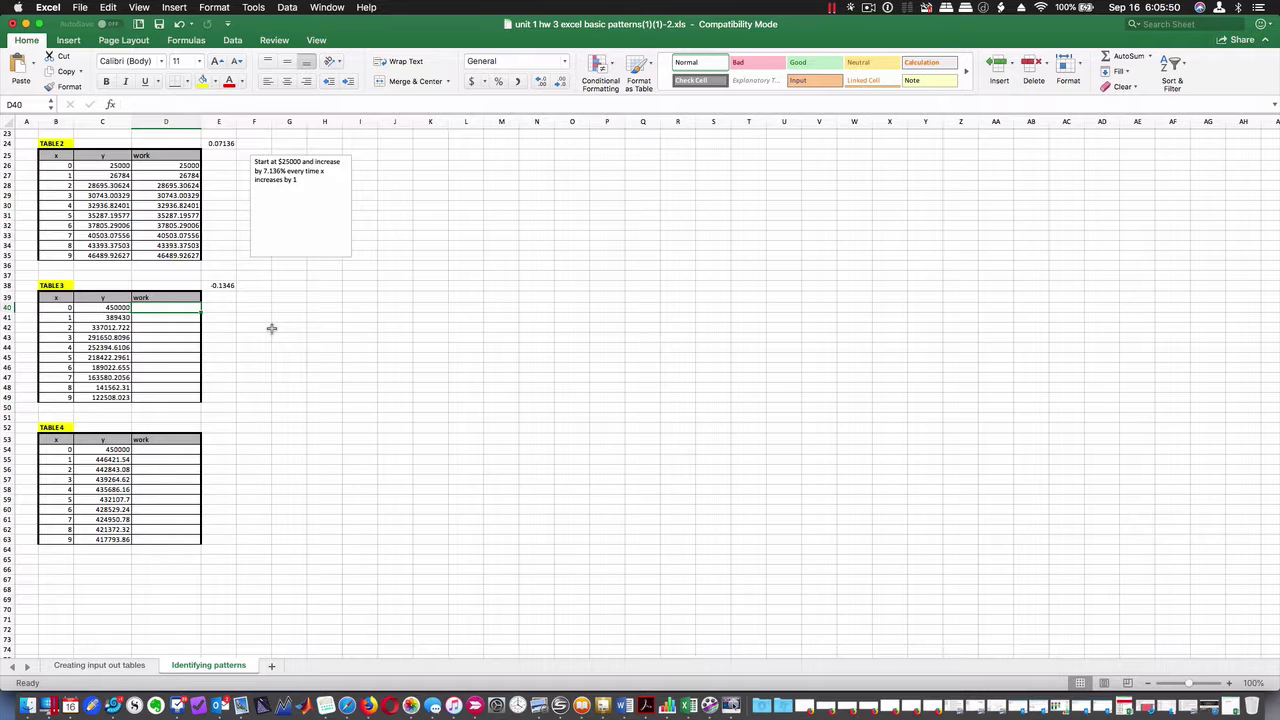
Set D40 to =C40 so Table 3's work column starts at 450000.
text(=)
click(113, 307)
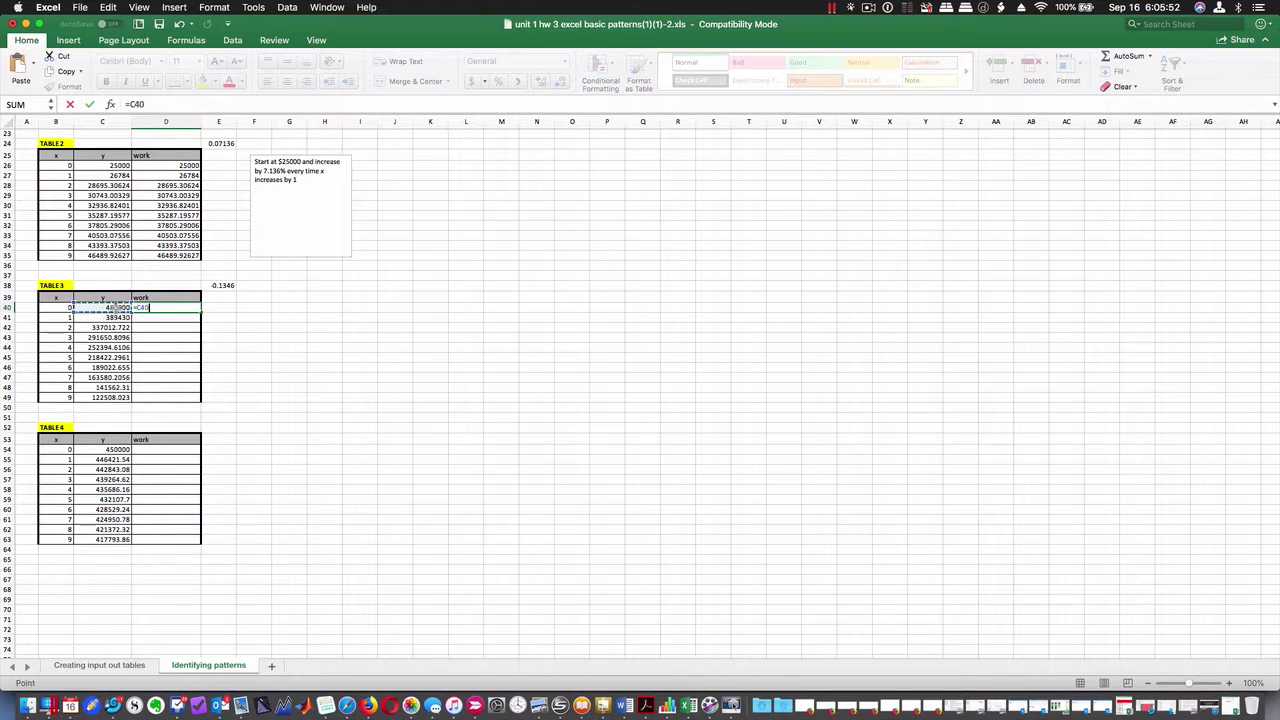
key(Return)
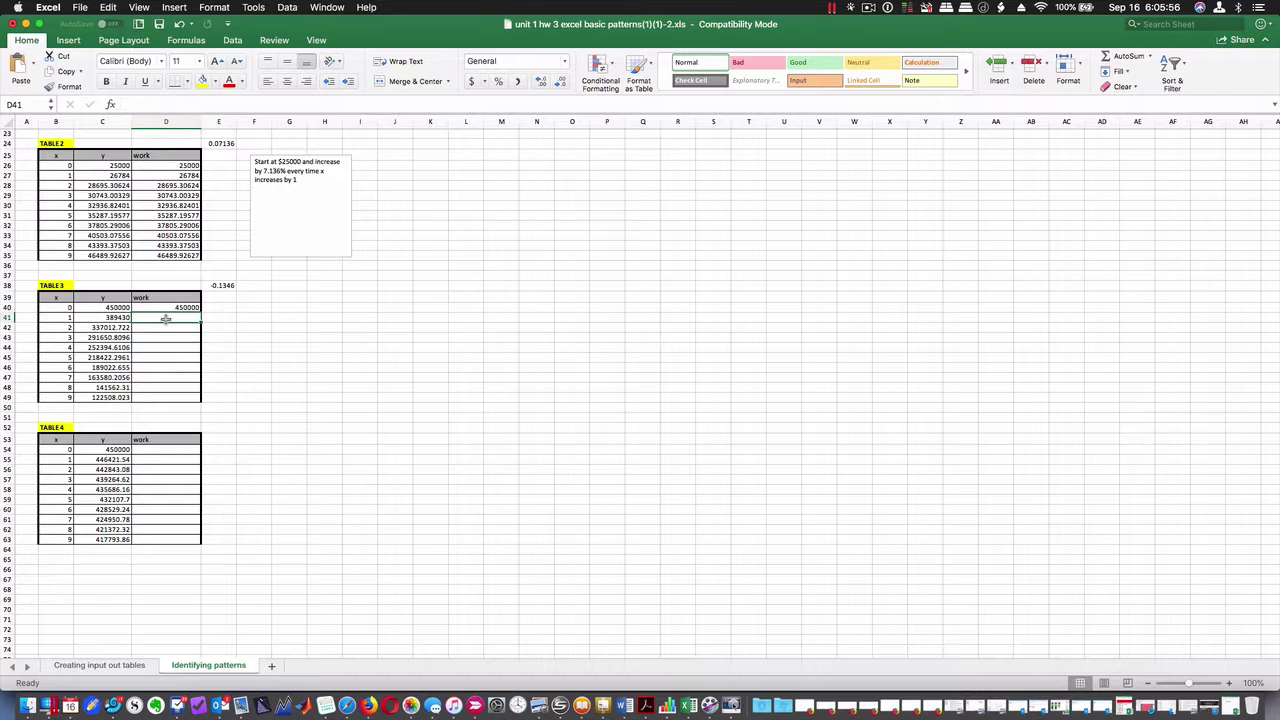
text(=)
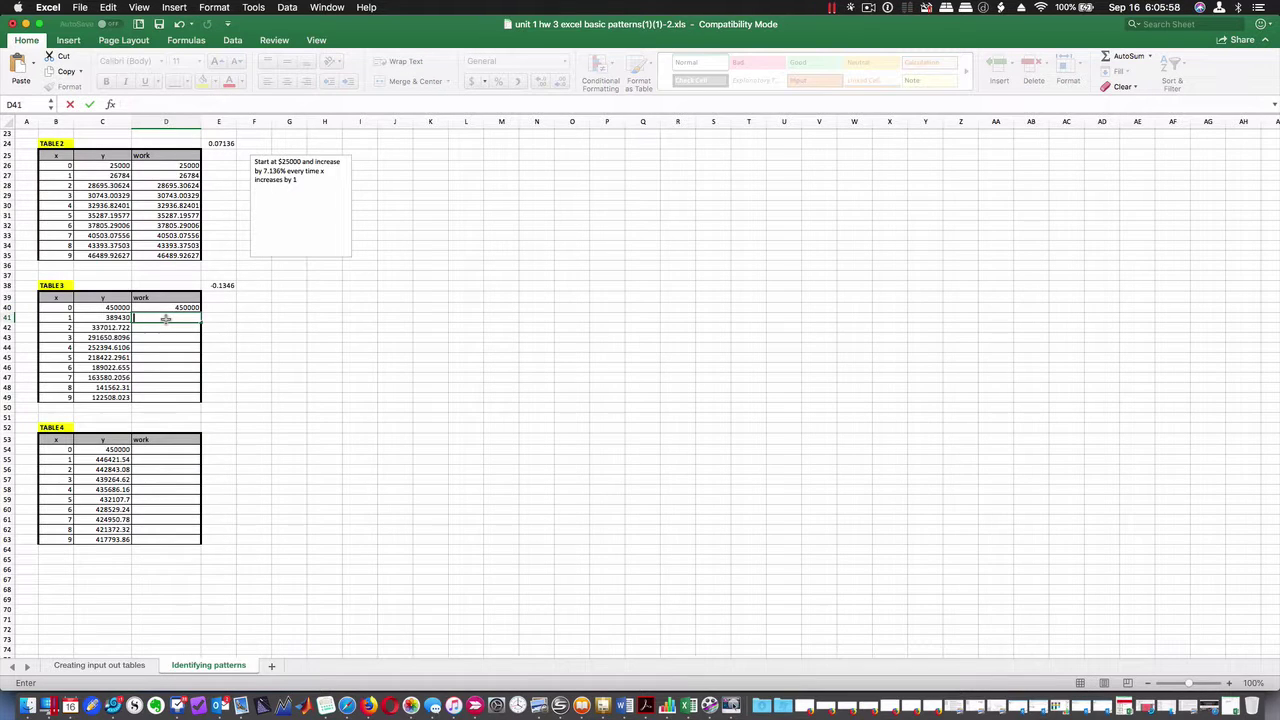
key(Escape)
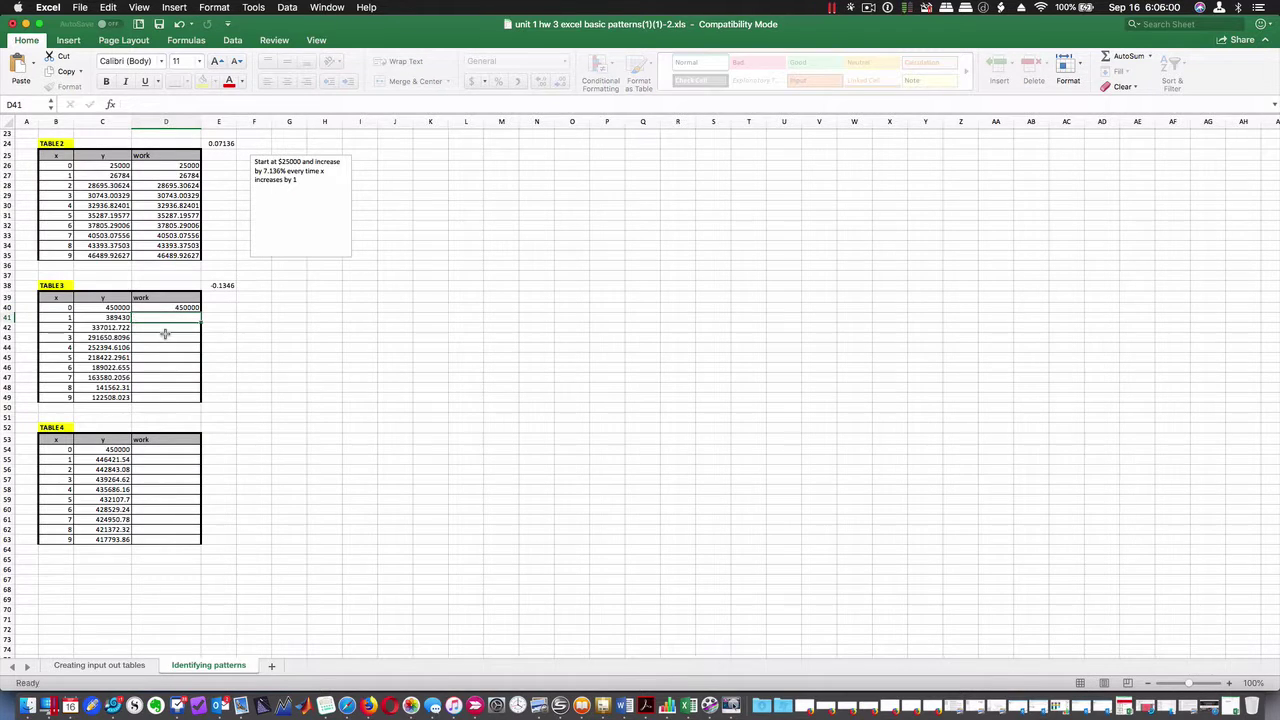
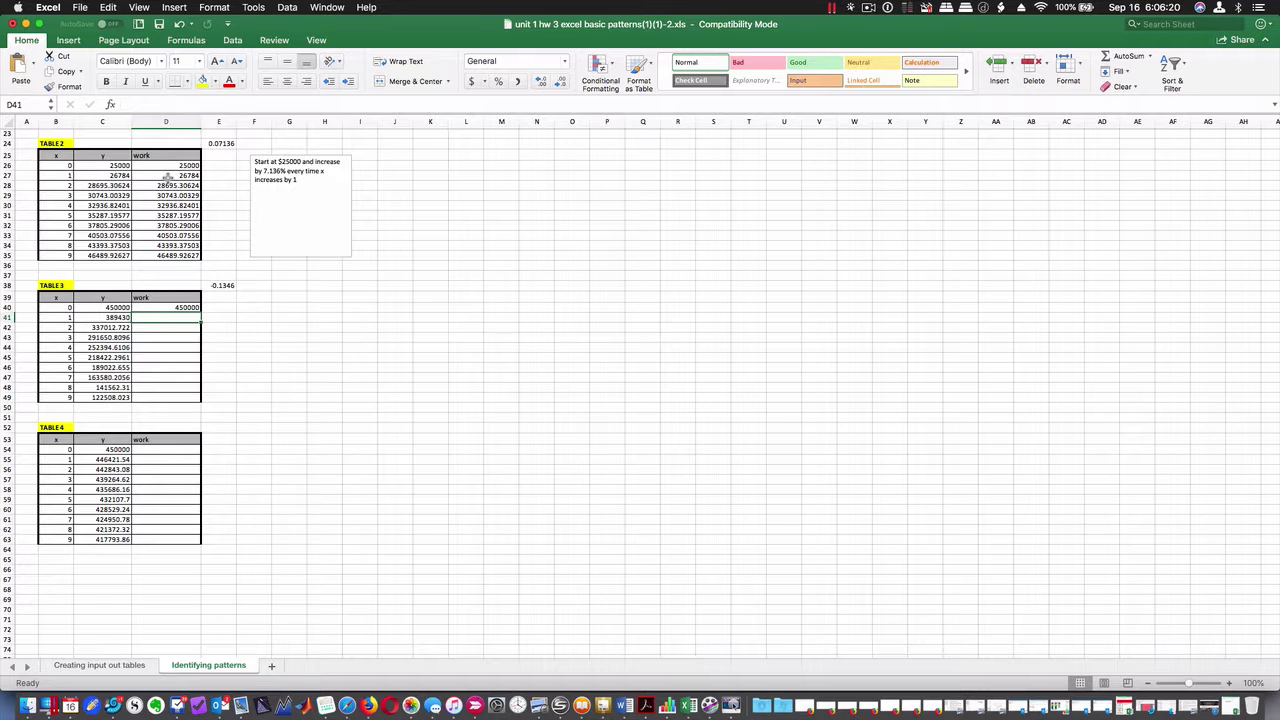
Copy D27's formula into D41 and edit it to =D$40*(1+E$38)^B41.
click(168, 175)
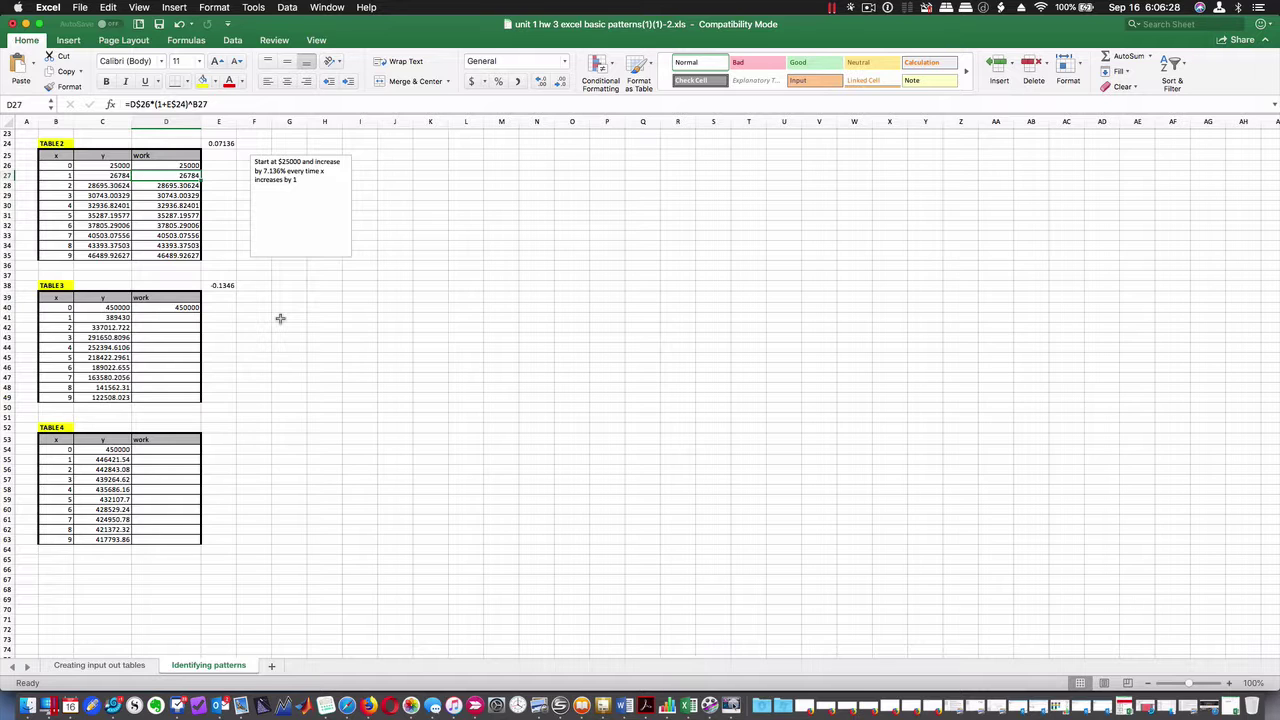
click(106, 7)
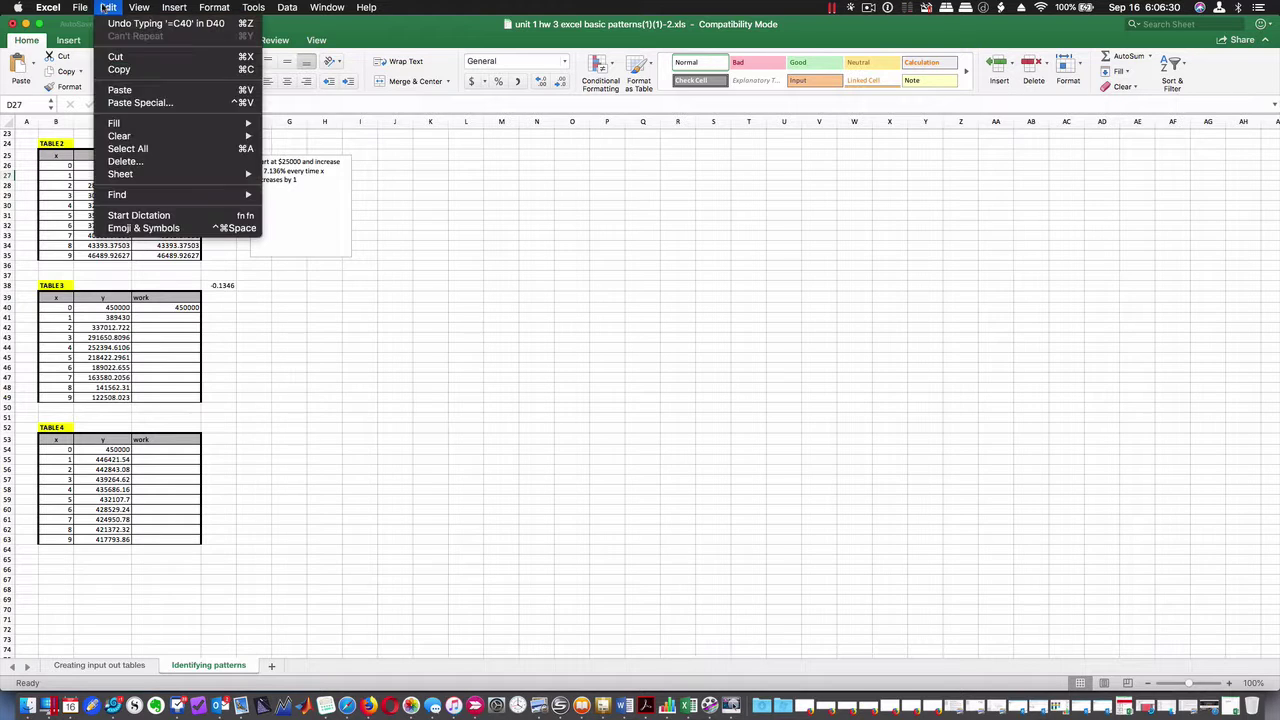
click(119, 69)
click(167, 318)
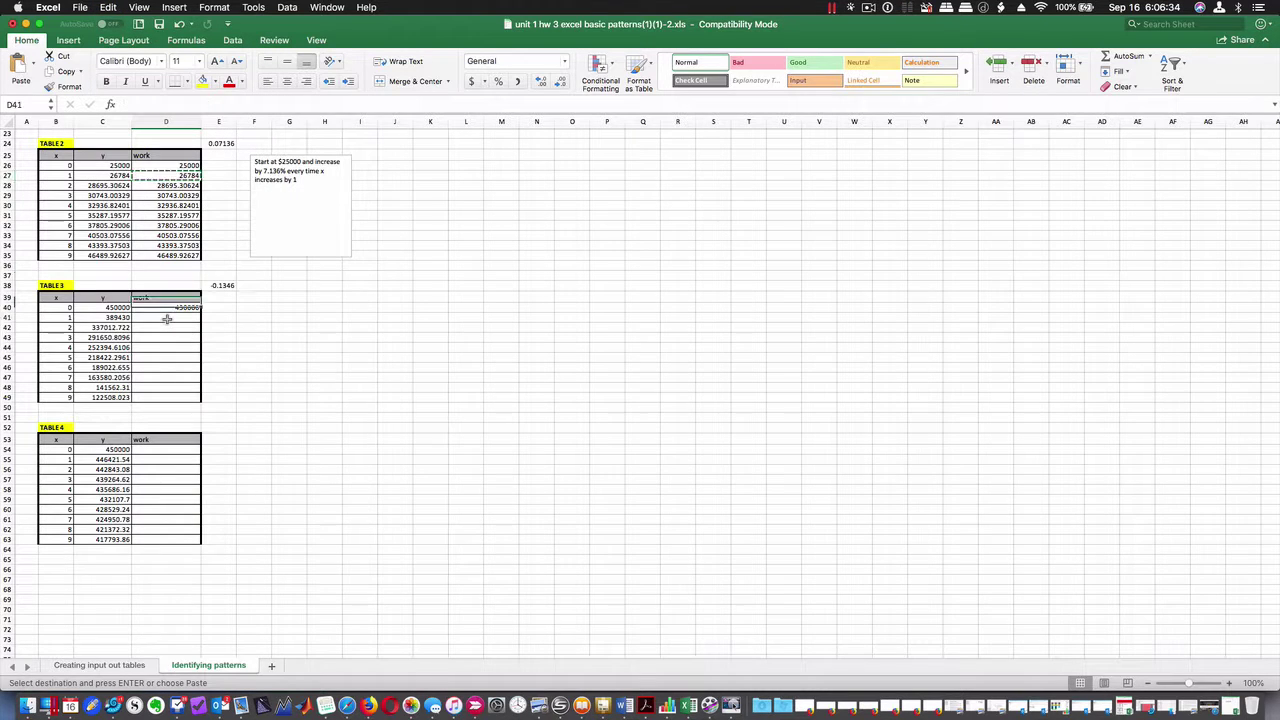
key(super+v)
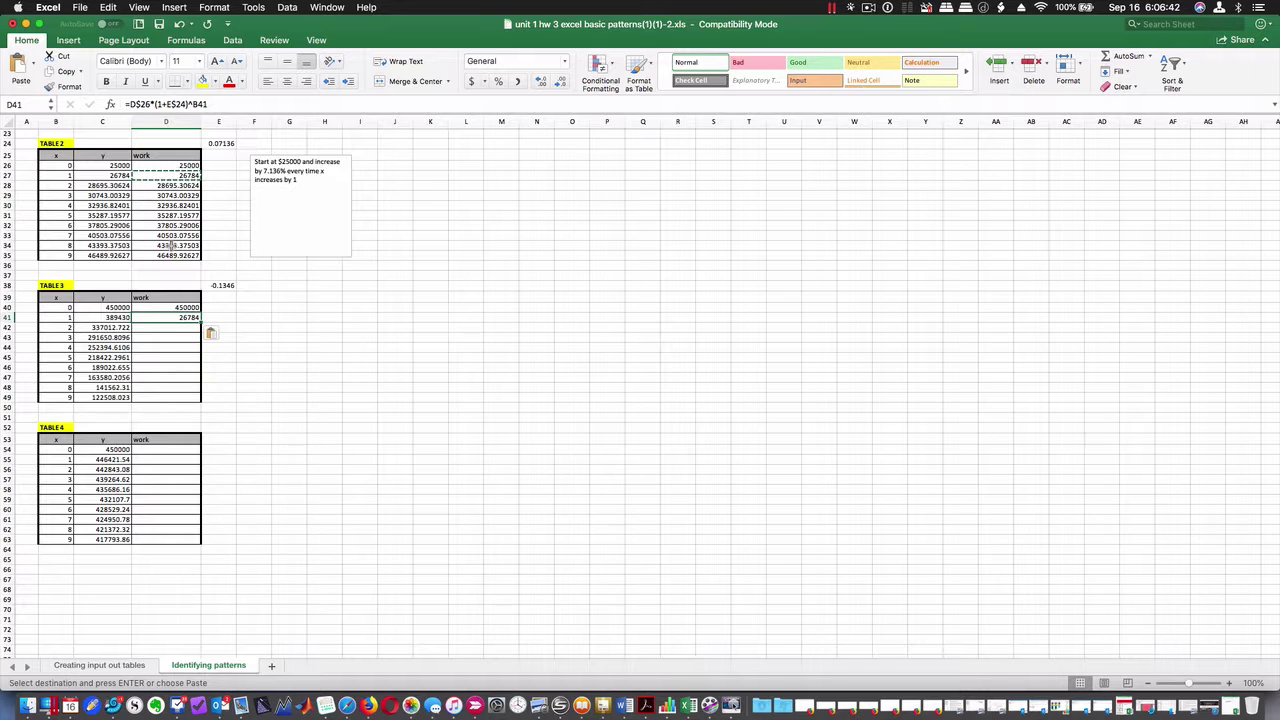
double_click(172, 316)
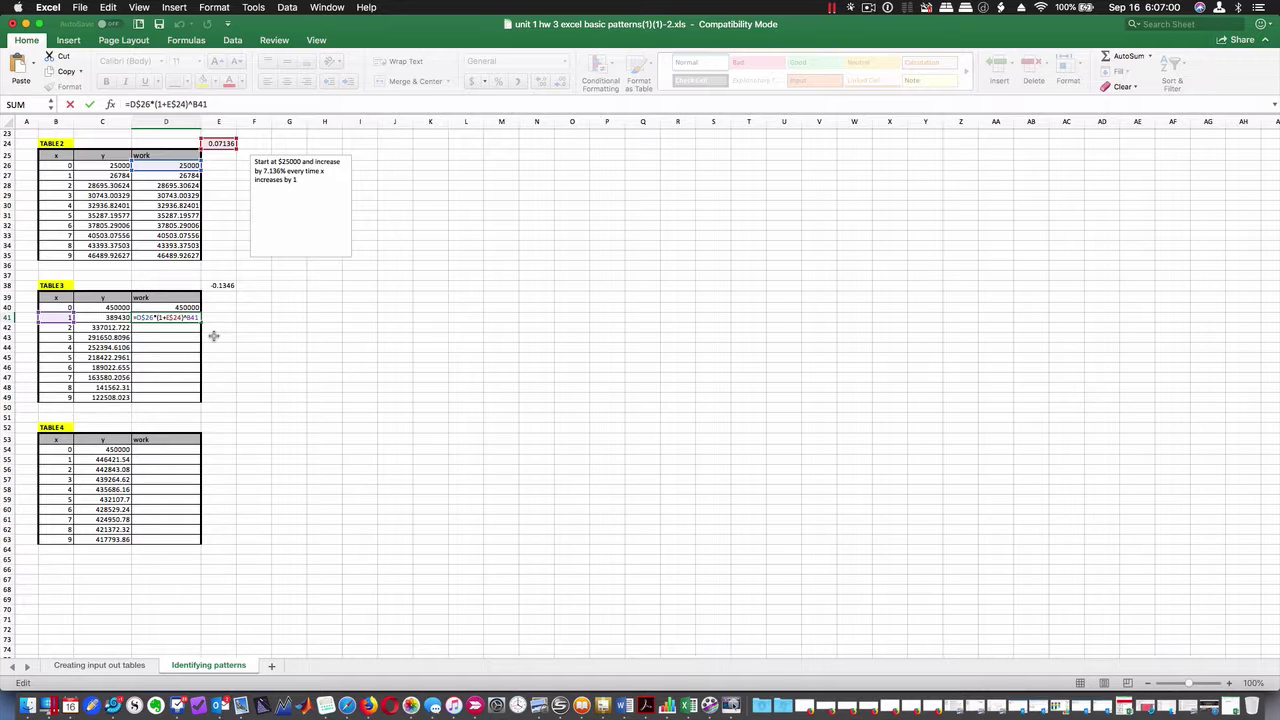
key(BackSpace)
key(BackSpace)
text(38)
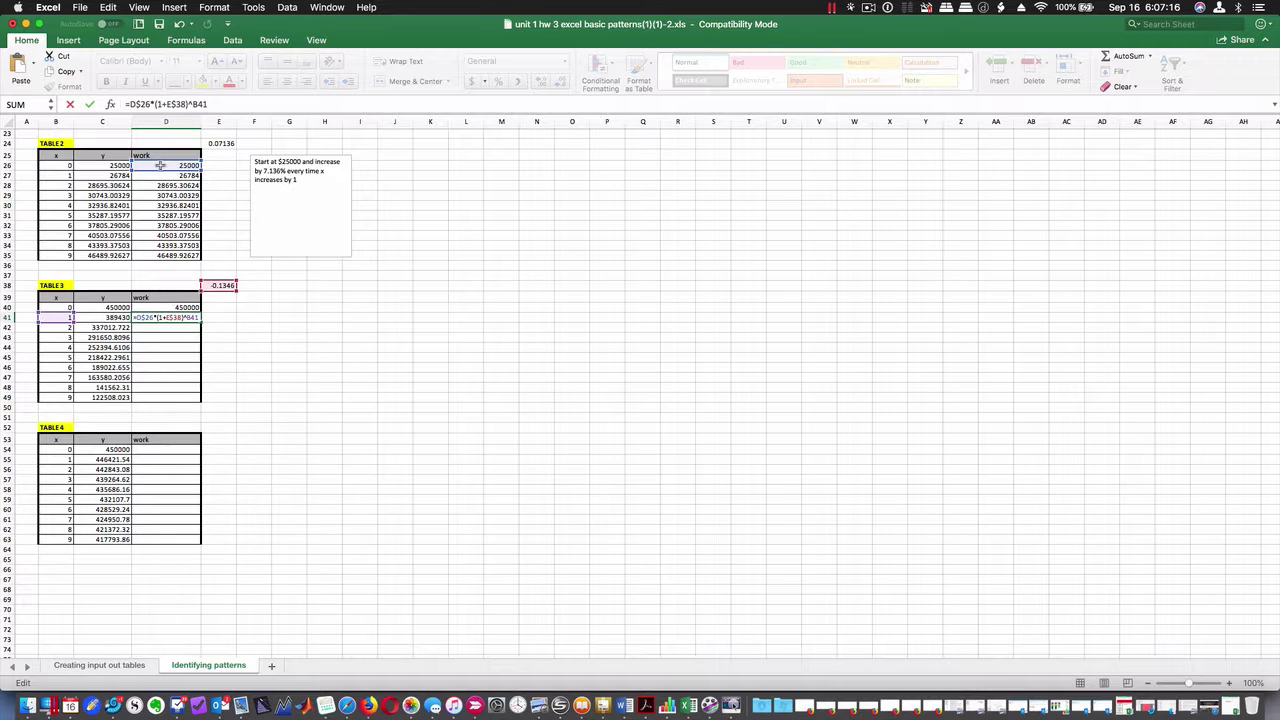
click(148, 317)
key(BackSpace)
key(BackSpace)
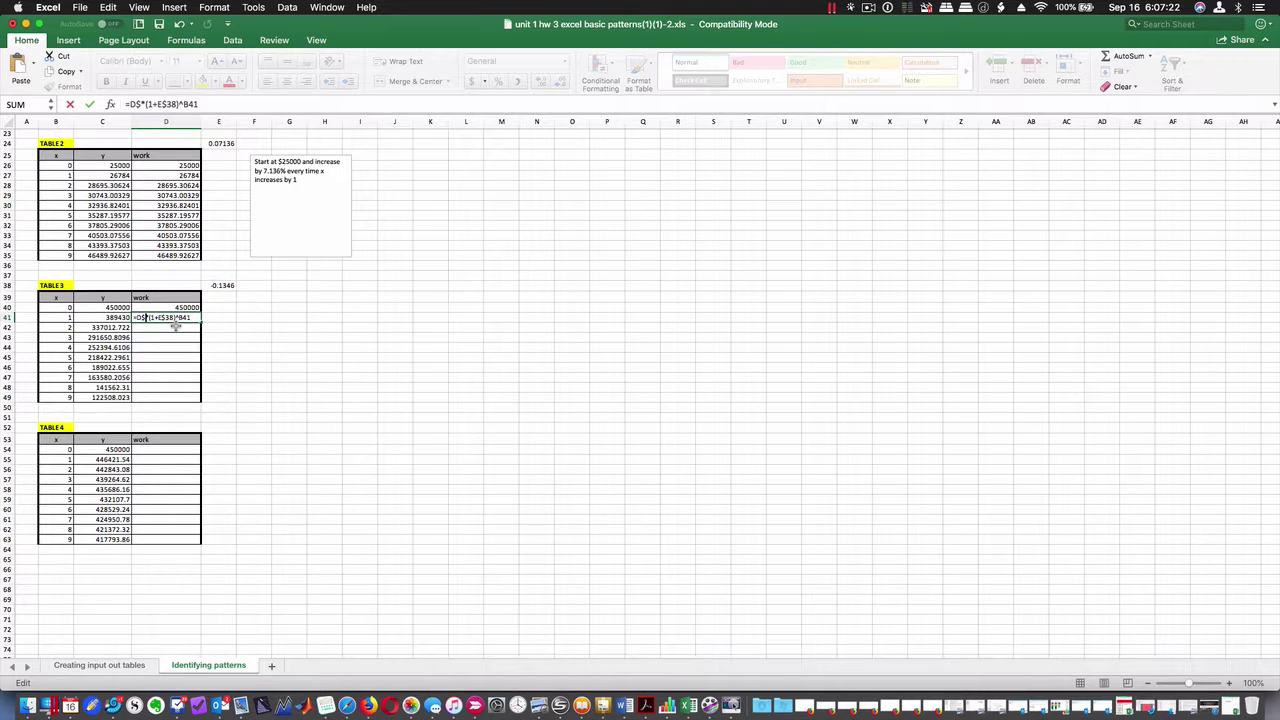
text(40)
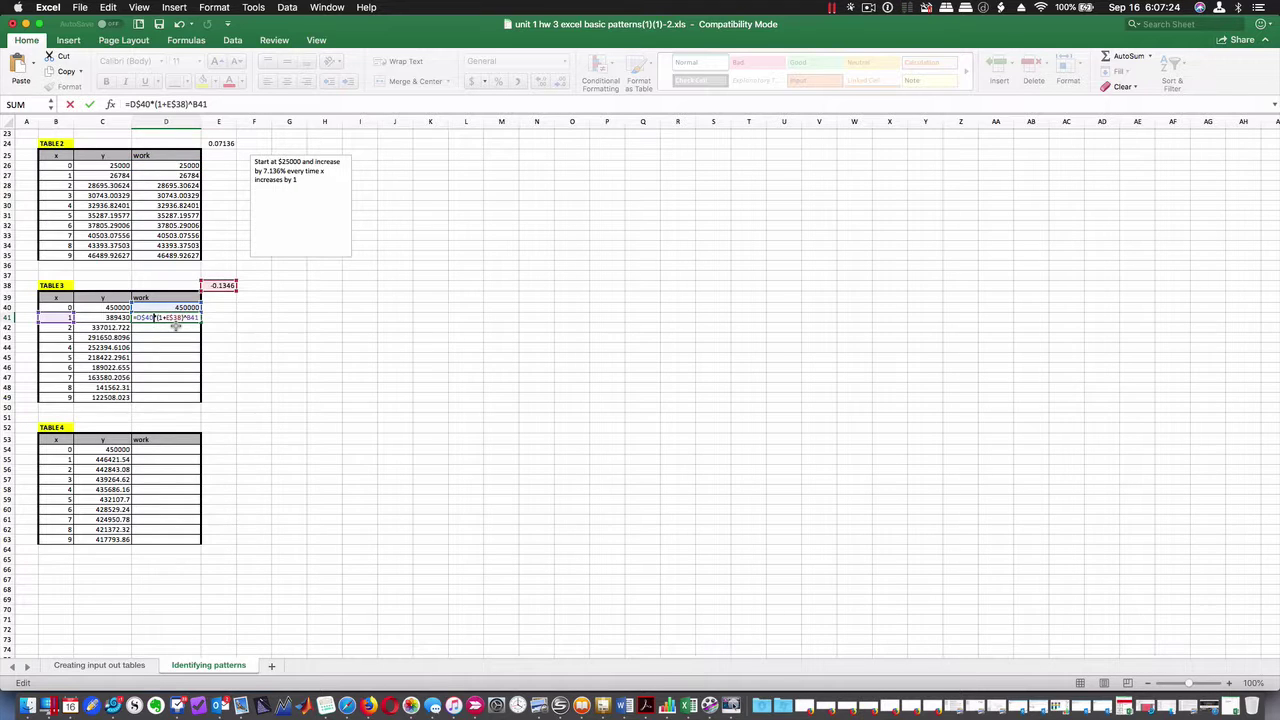
key(Return)
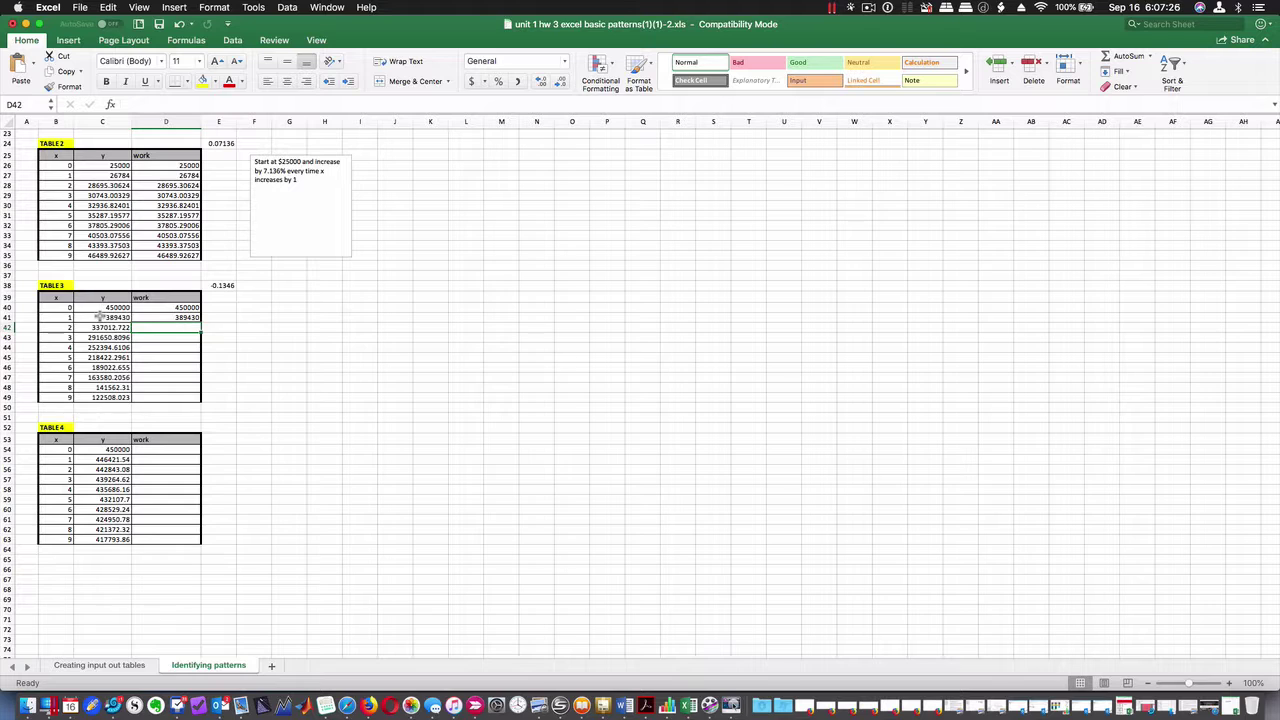
Fill D41's formula down through D49.
click(172, 317)
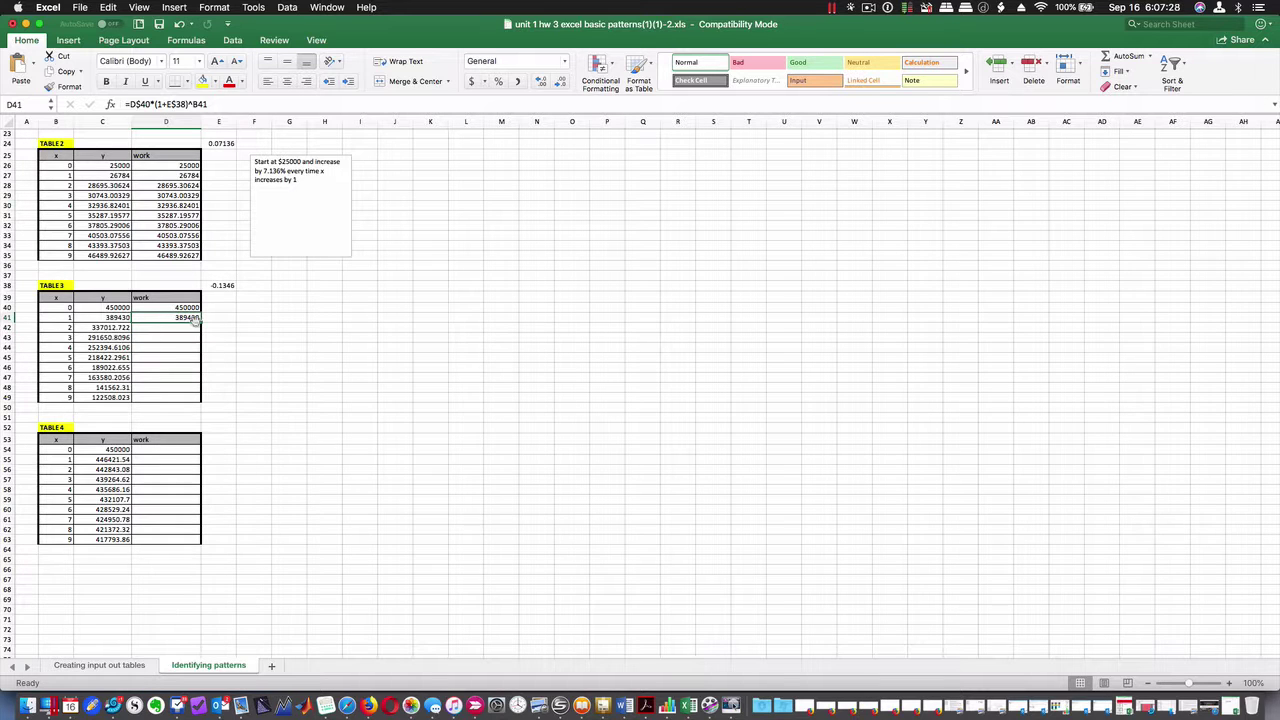
drag(200, 318, 200, 400)
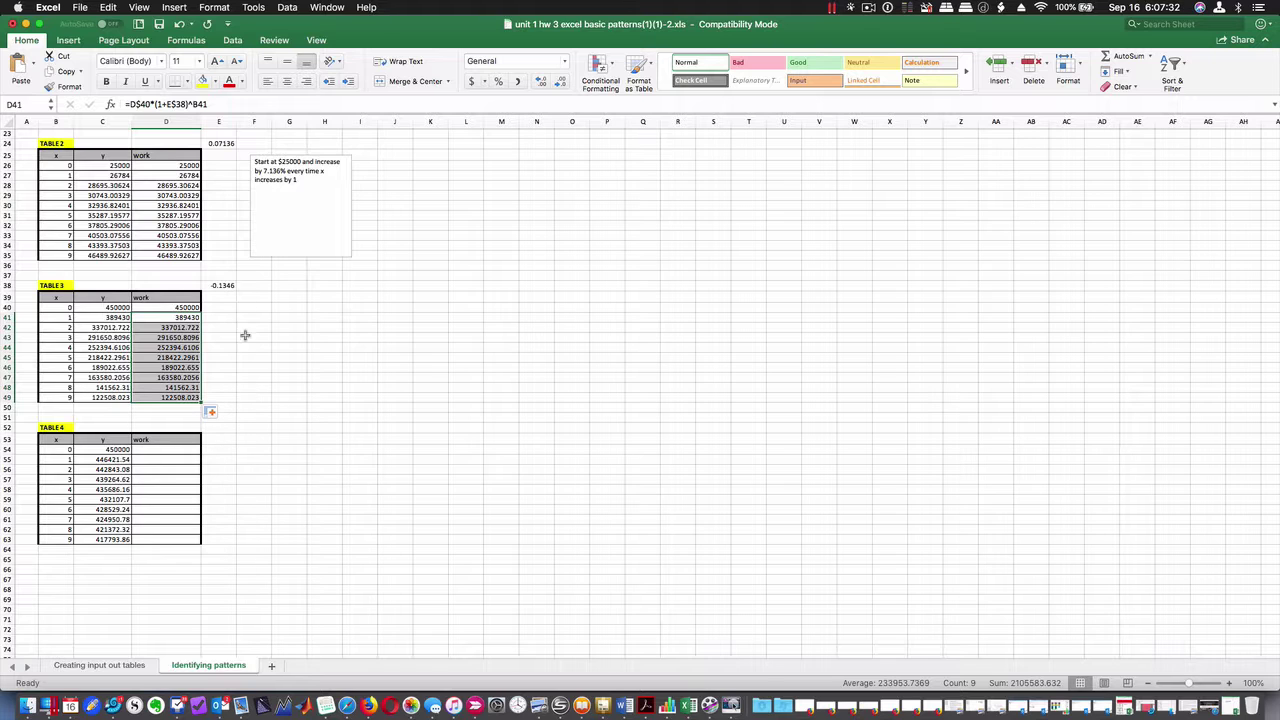
click(296, 203)
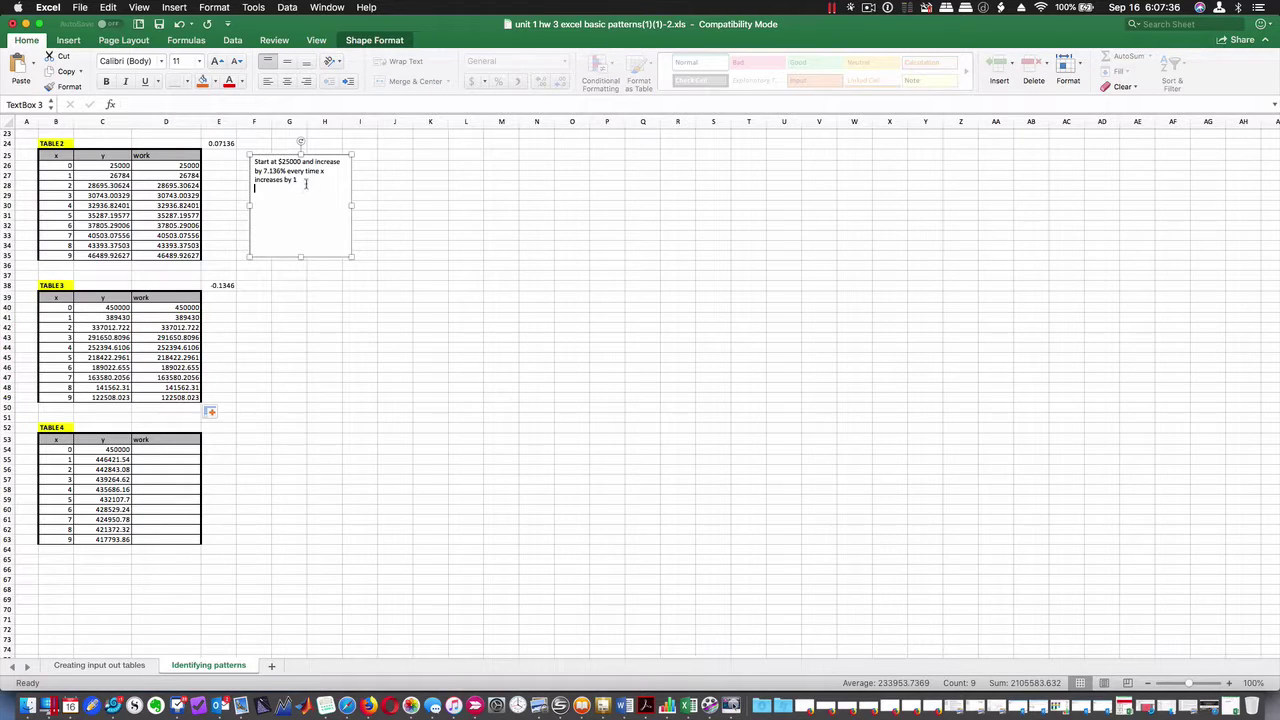
Paste Table 2's description text into a new text box drawn beside Table 3.
drag(306, 184, 254, 158)
key(super+c)
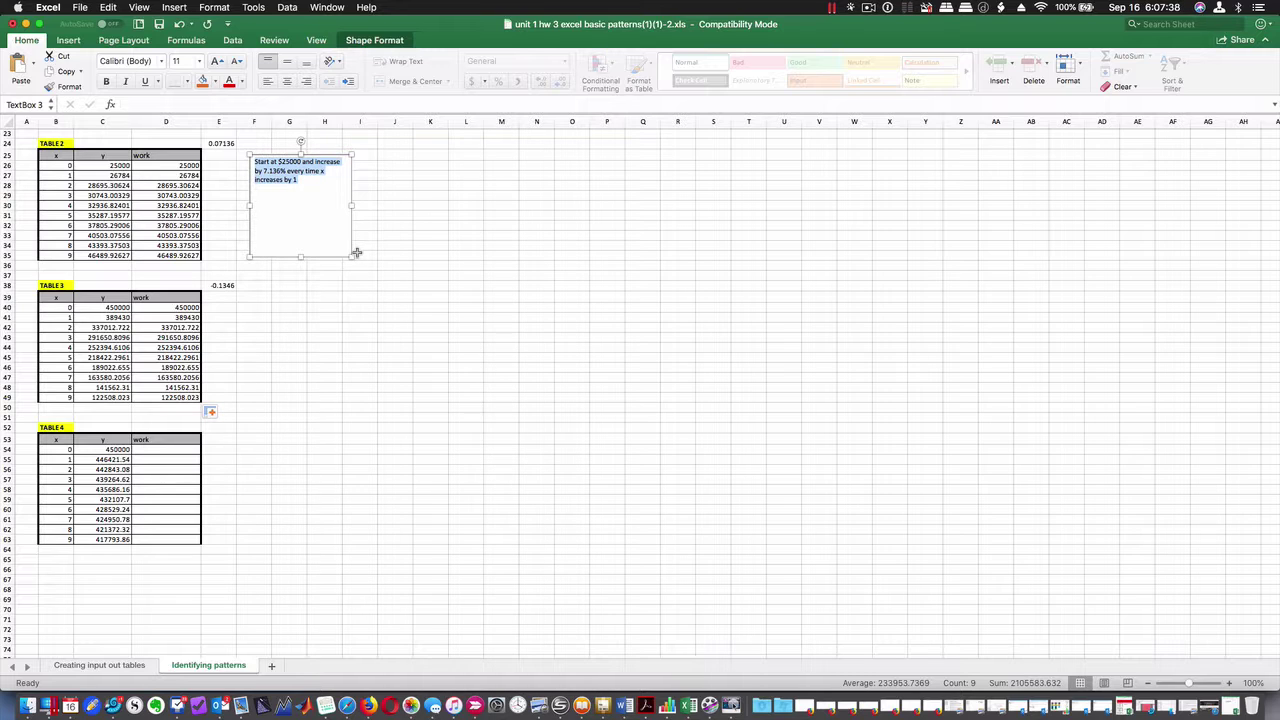
click(254, 297)
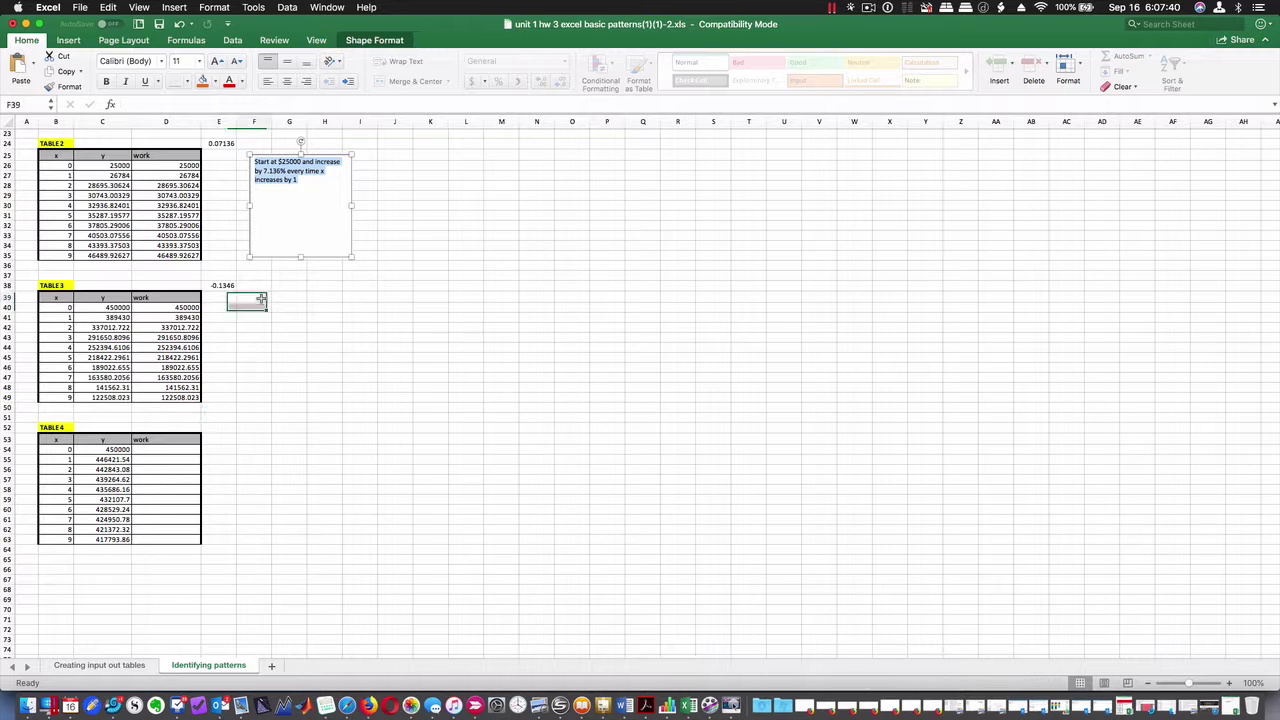
click(174, 8)
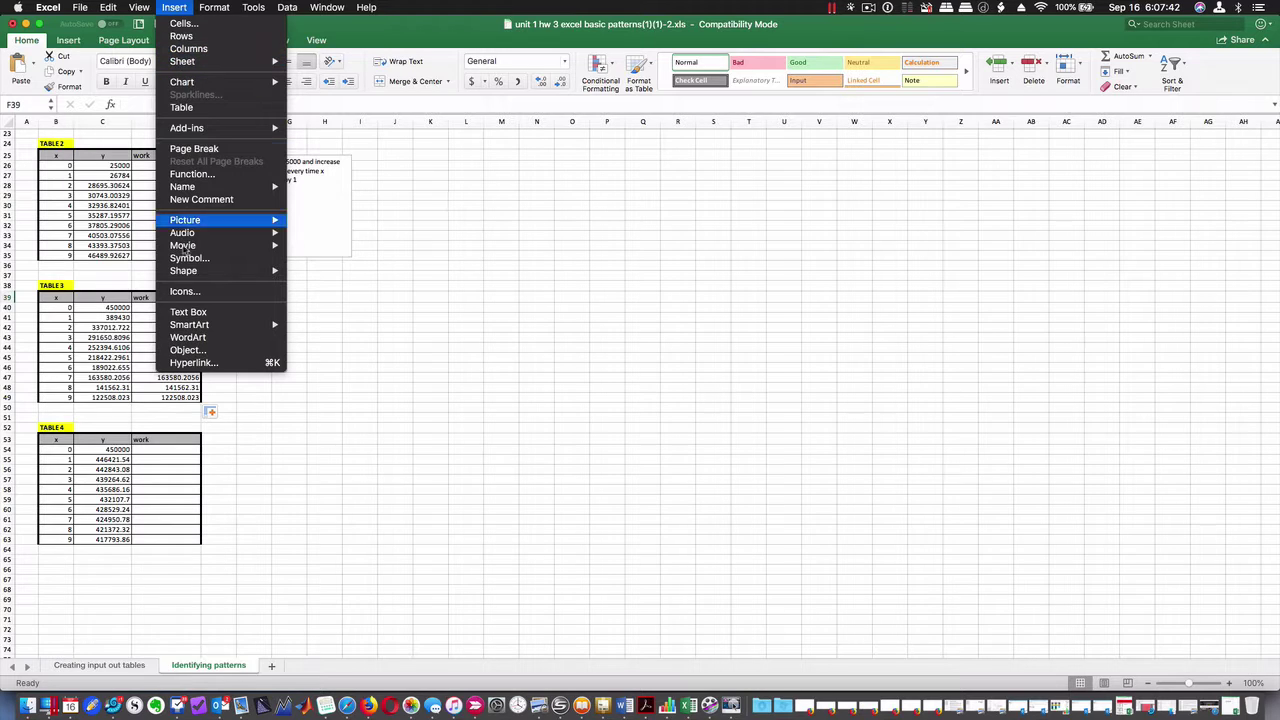
click(255, 314)
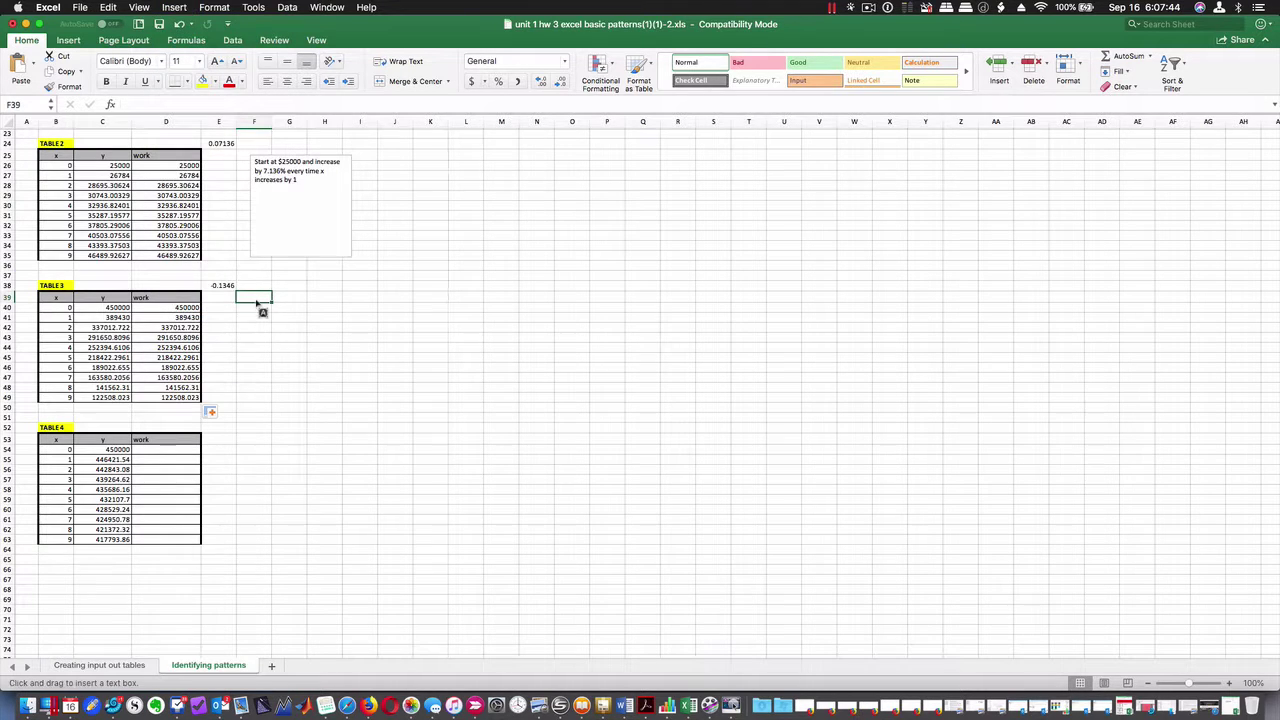
drag(247, 297, 351, 399)
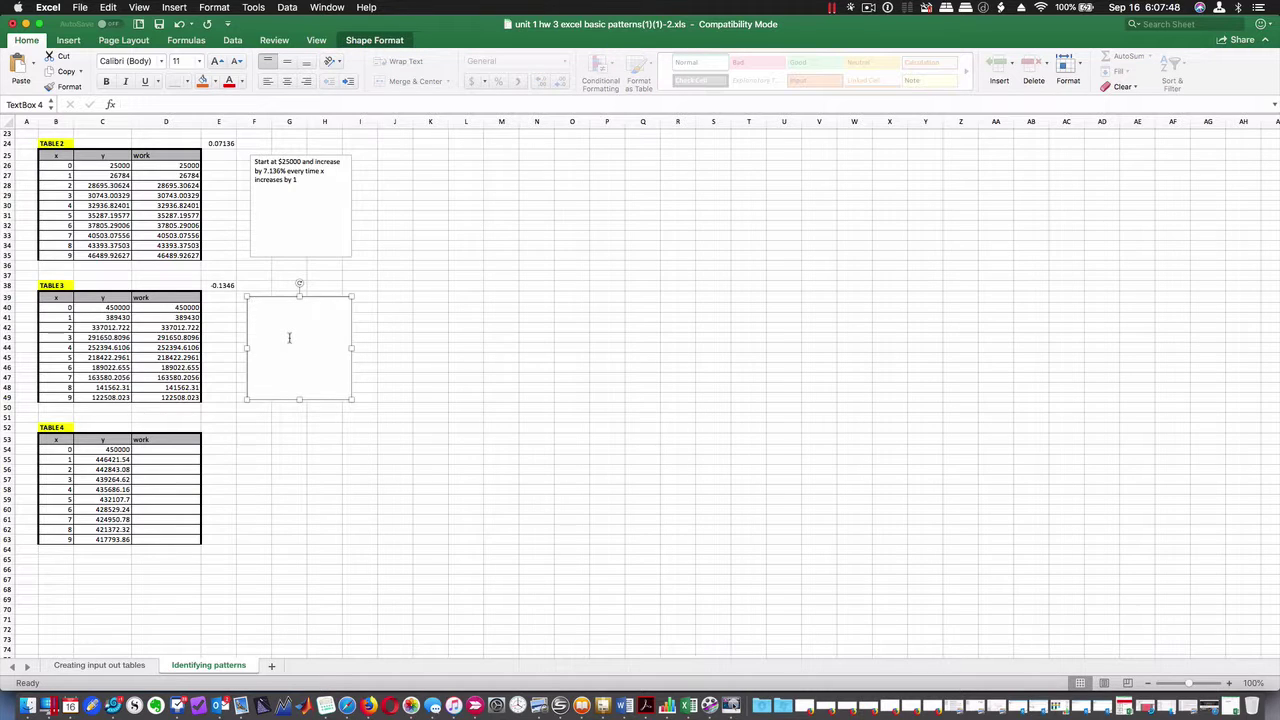
key(super+v)
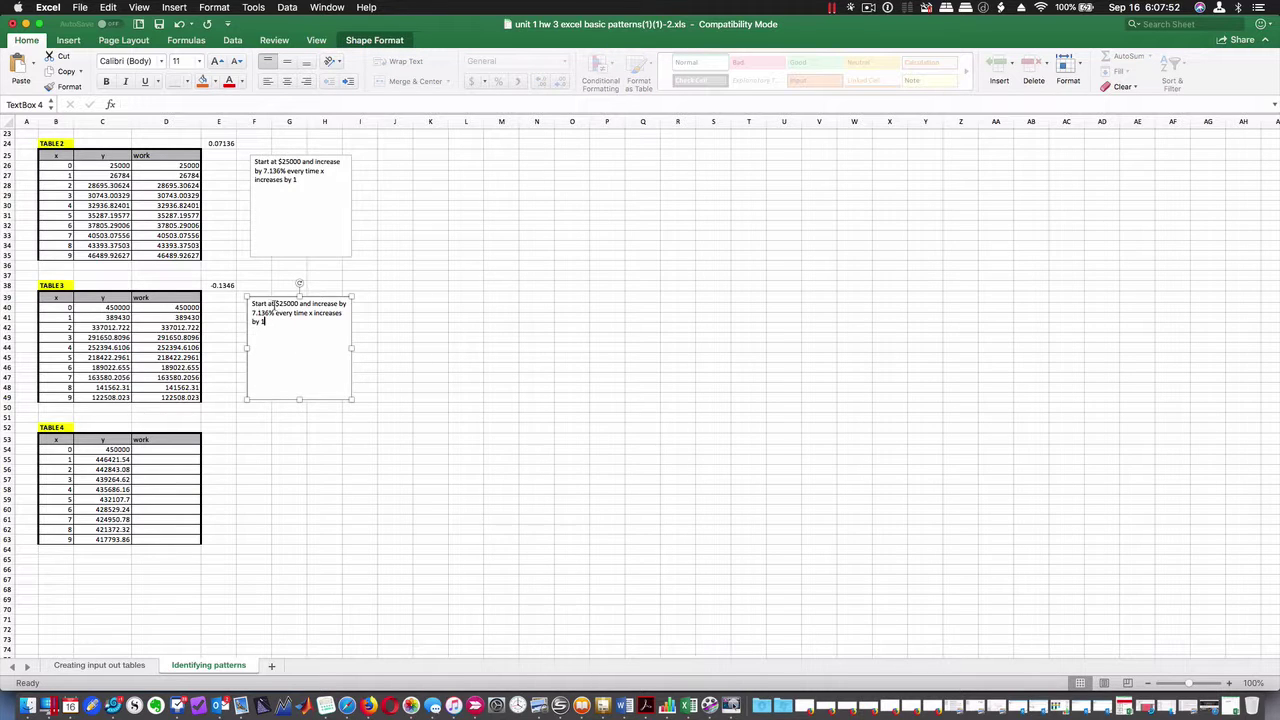
Change the new note's 'increase' to 'decrease' and 7.136 to 1.346.
click(320, 303)
key(BackSpace)
key(BackSpace)
text(de)
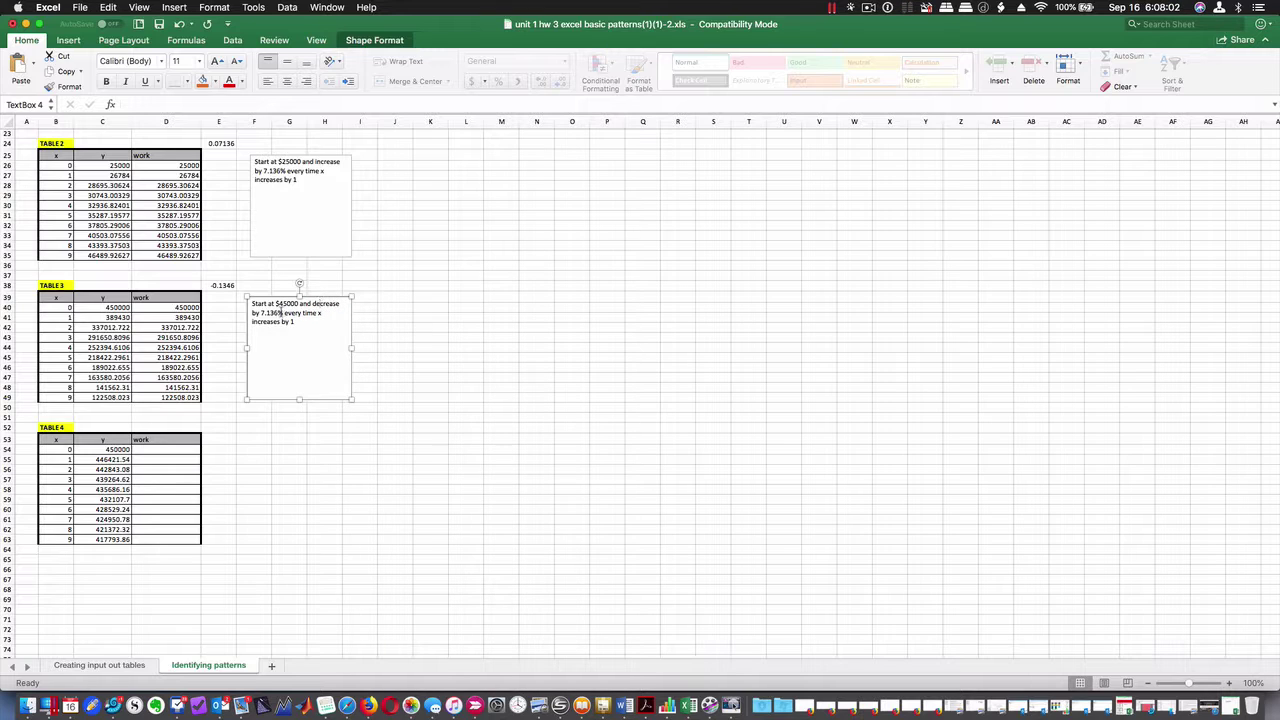
double_click(267, 314)
text(1.346)
click(382, 438)
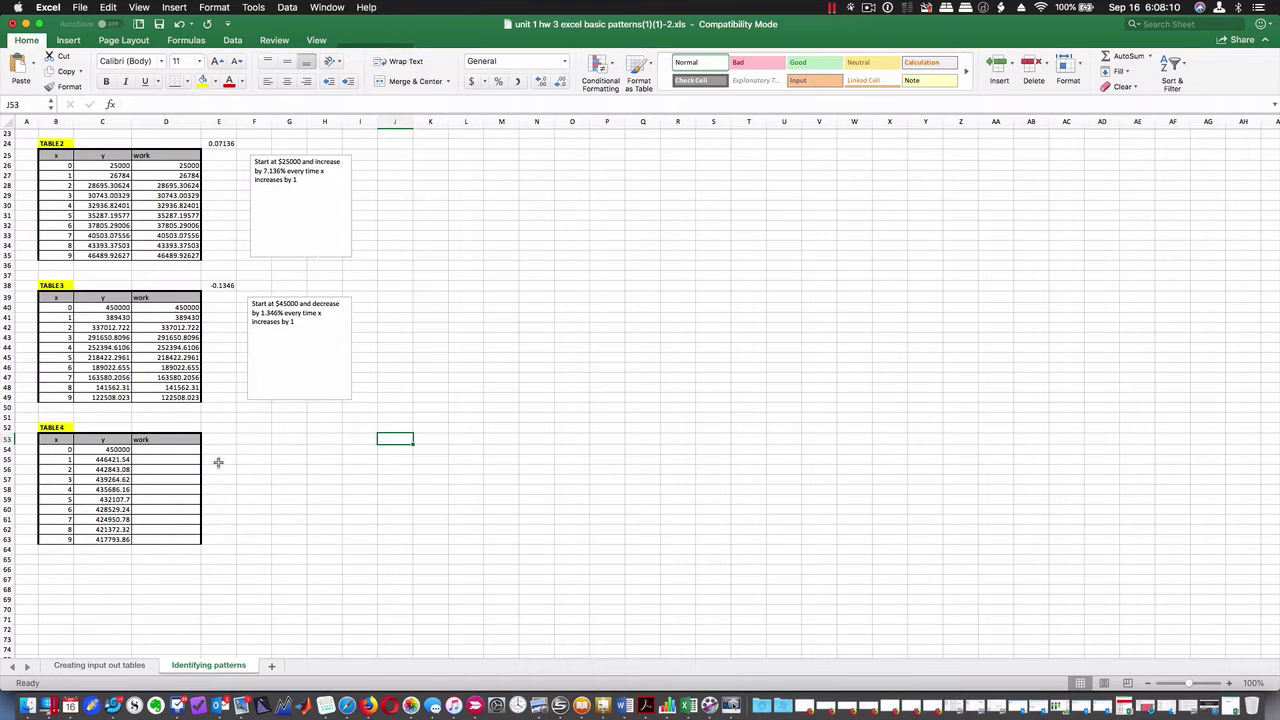
click(182, 450)
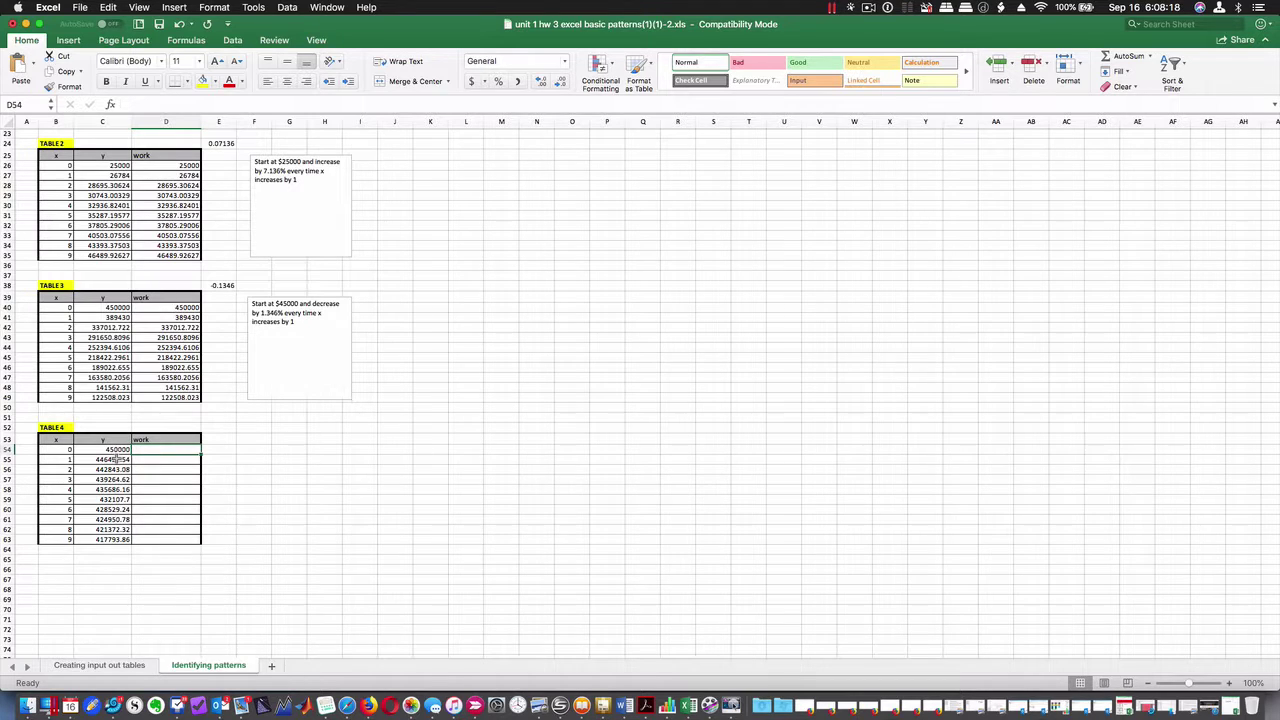
Enter =(C55-C54)/C54 in E52 as Table 4's rate, giving -0.00795.
click(222, 427)
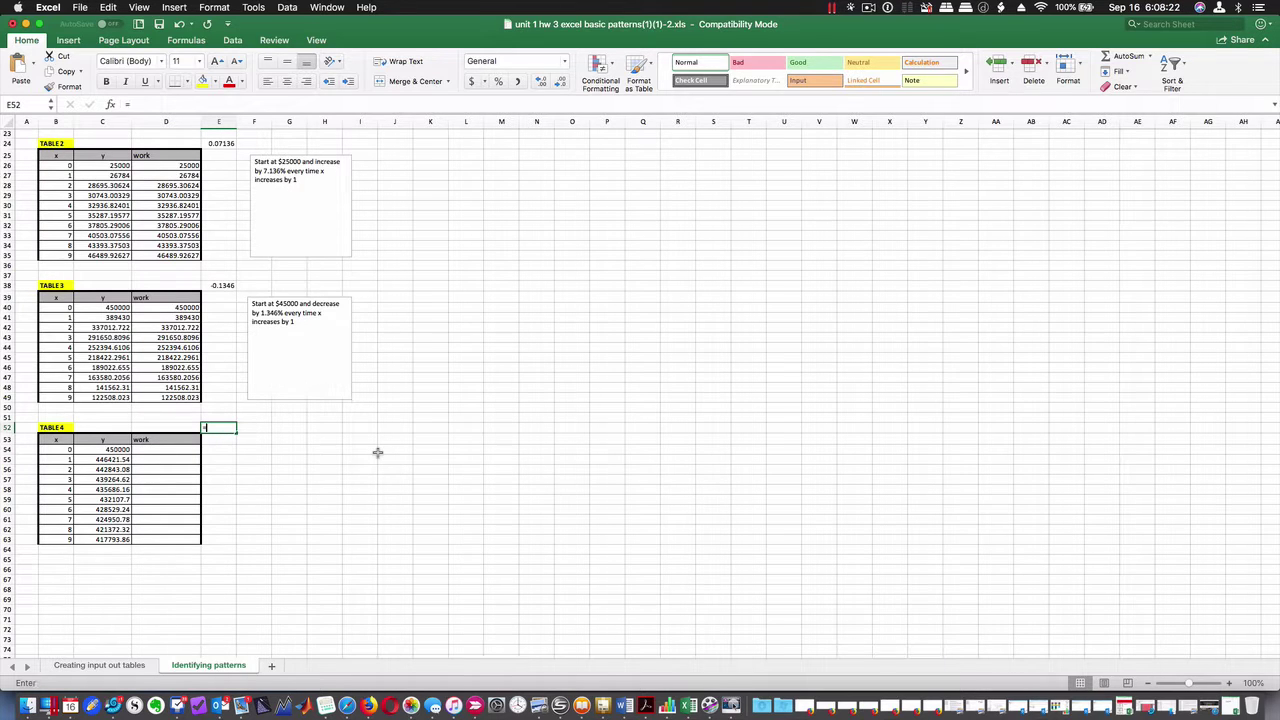
text(=)
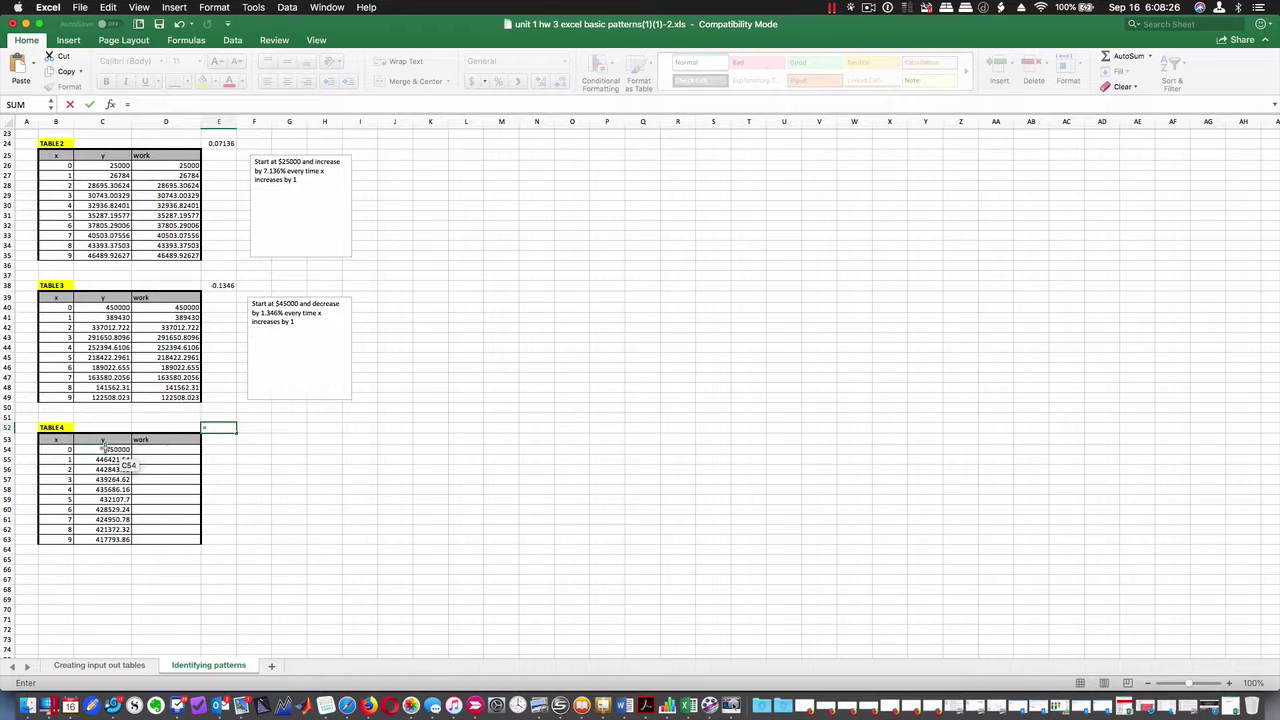
click(104, 459)
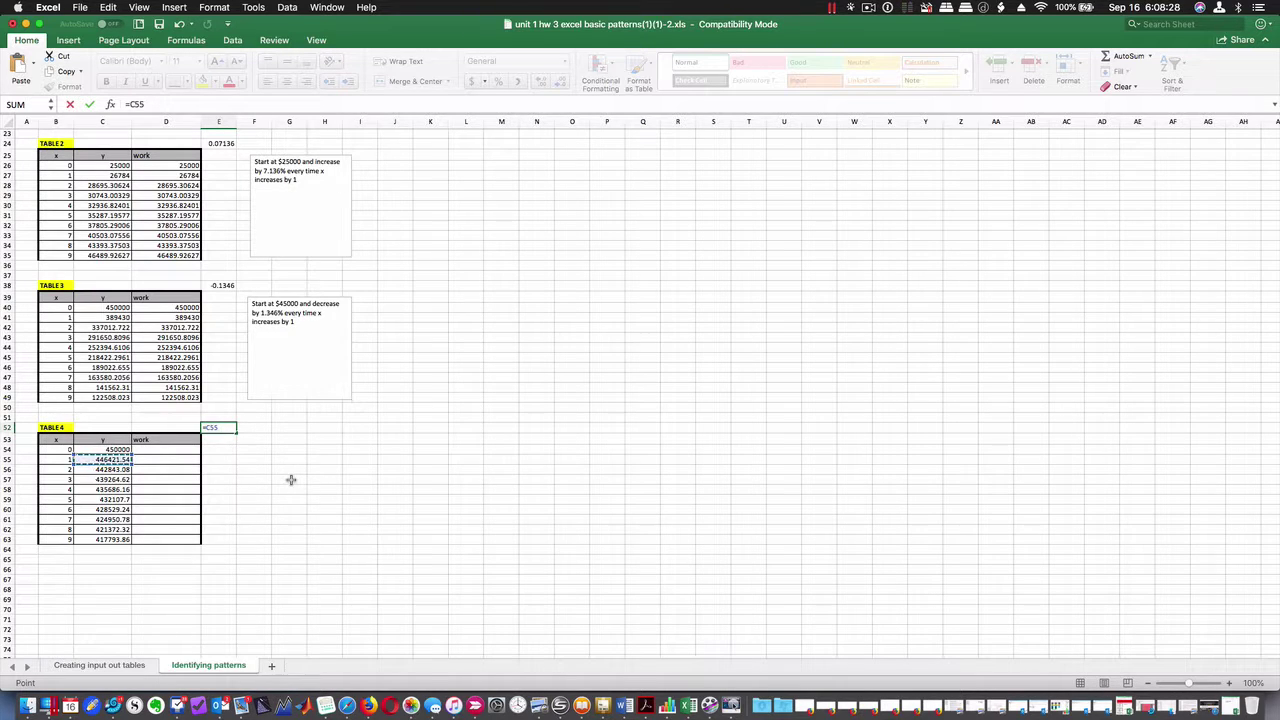
key(BackSpace)
key(BackSpace)
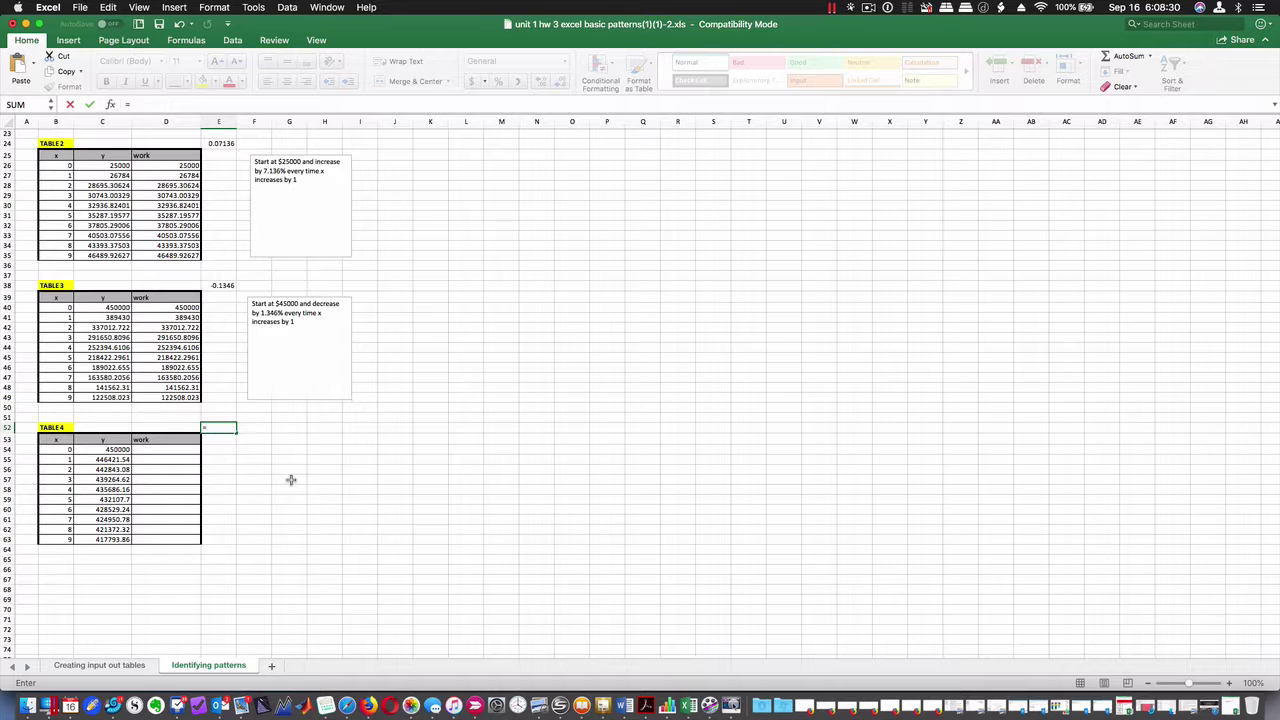
click(110, 459)
text(-)
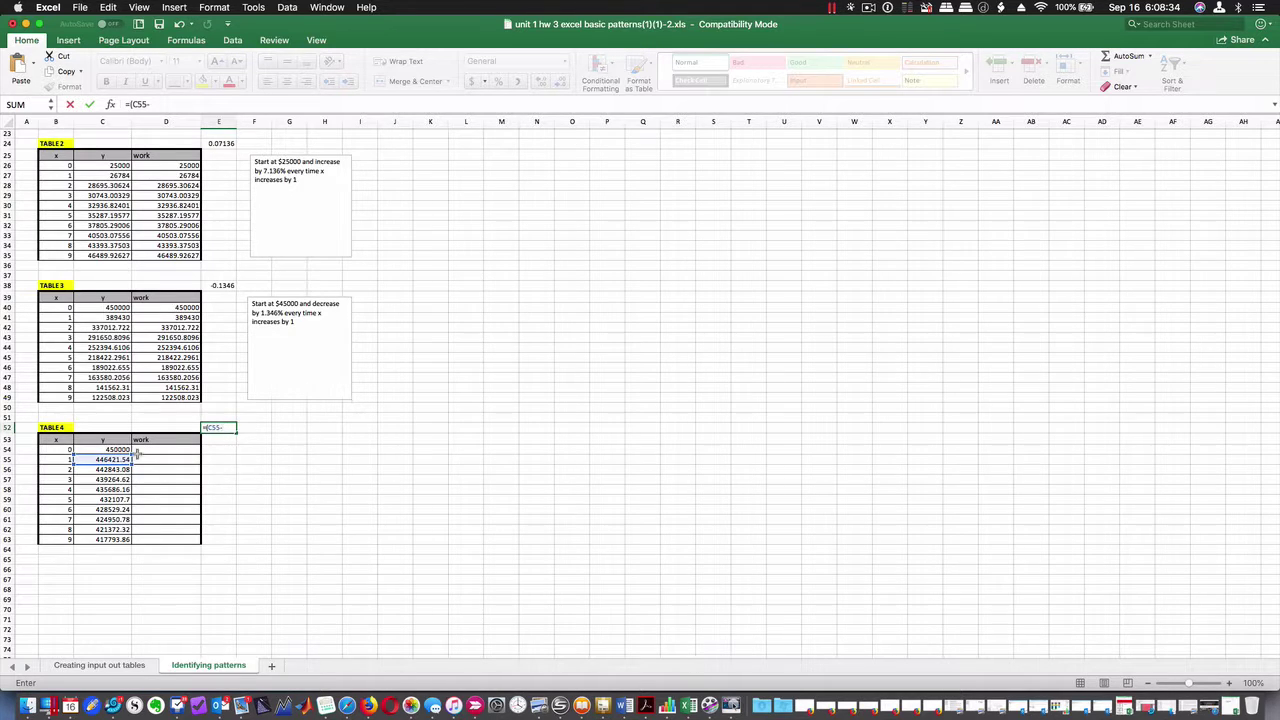
click(117, 450)
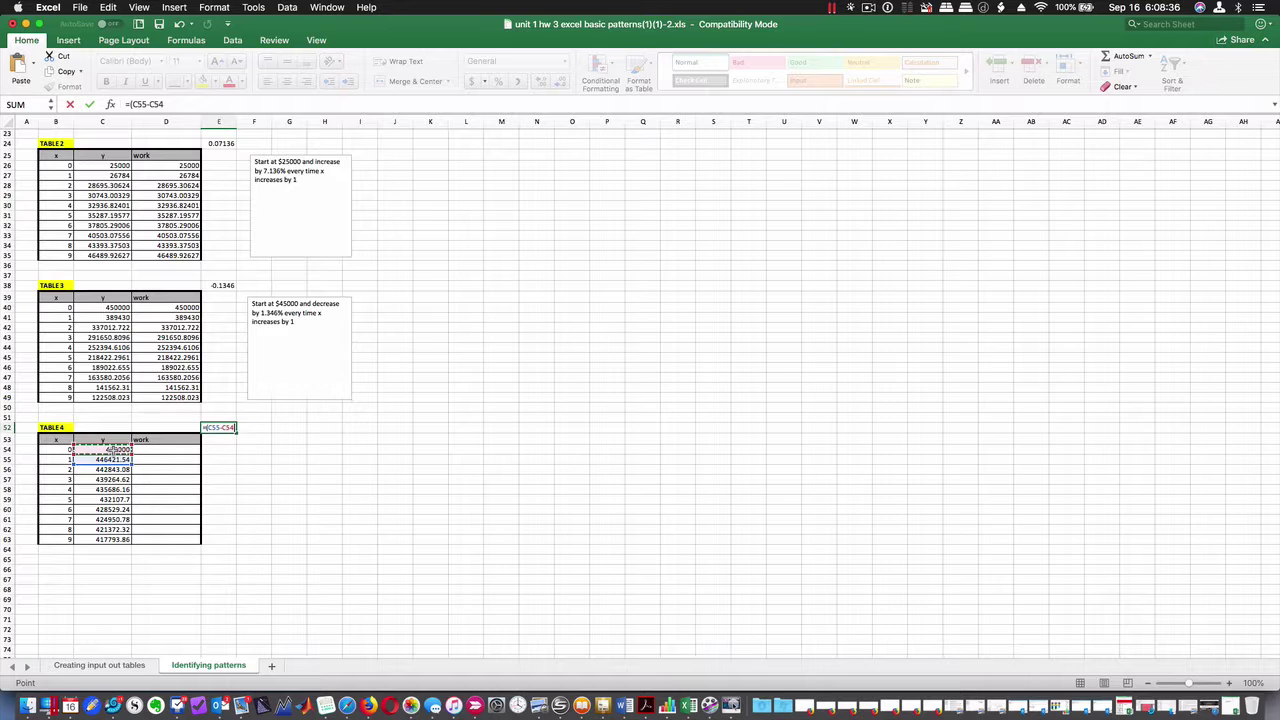
text()/)
click(112, 450)
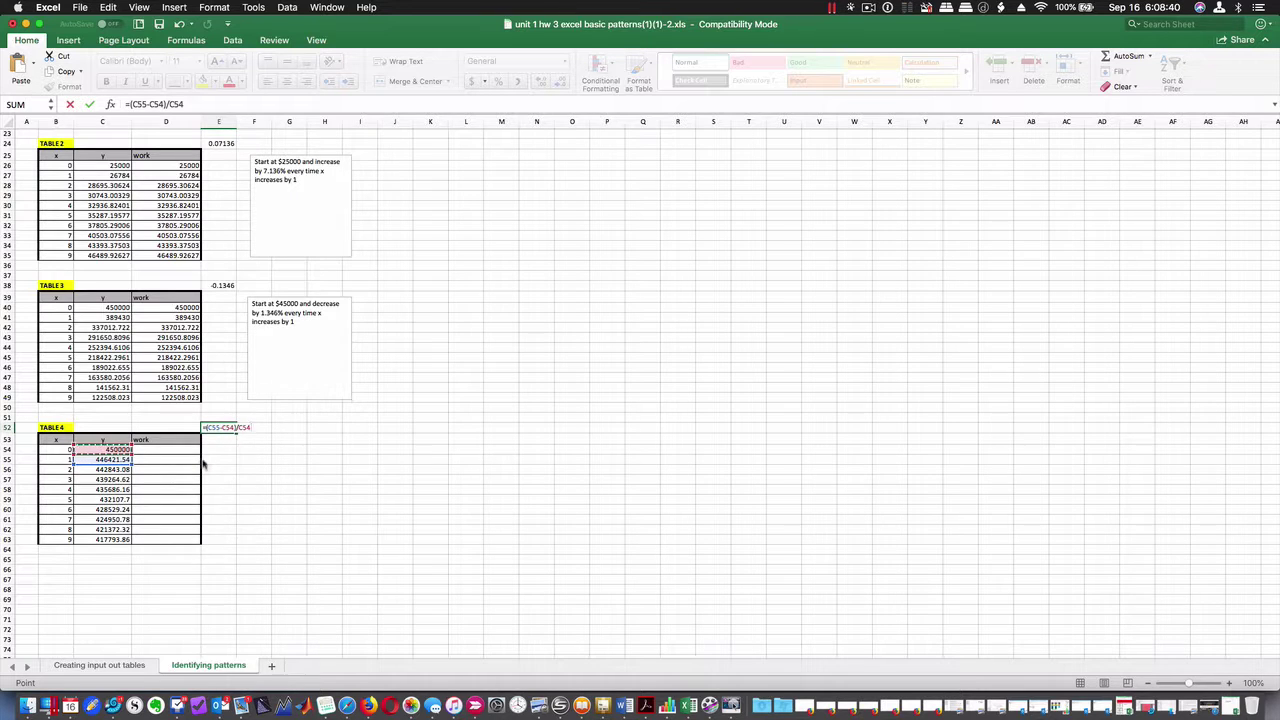
key(Return)
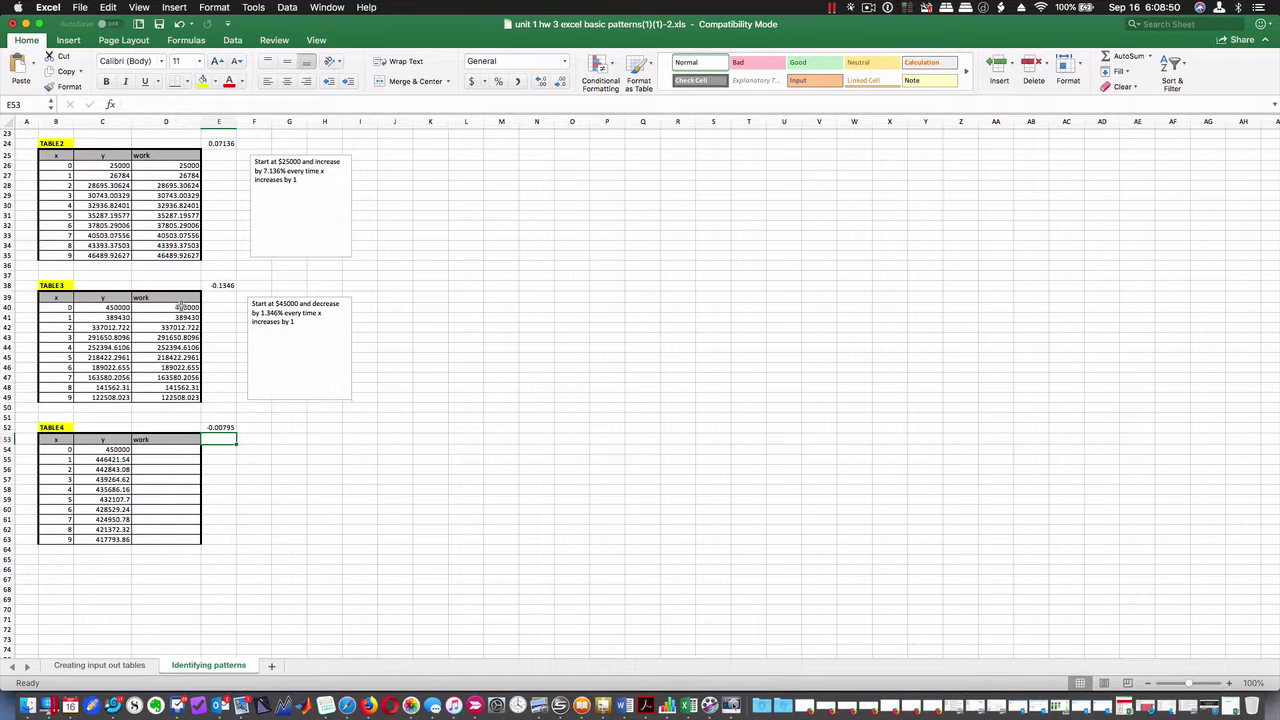
drag(186, 306, 186, 317)
Copy D40:D41 into D54 and edit D55 to =D$54*(1+E$52)^B55.
key(super+c)
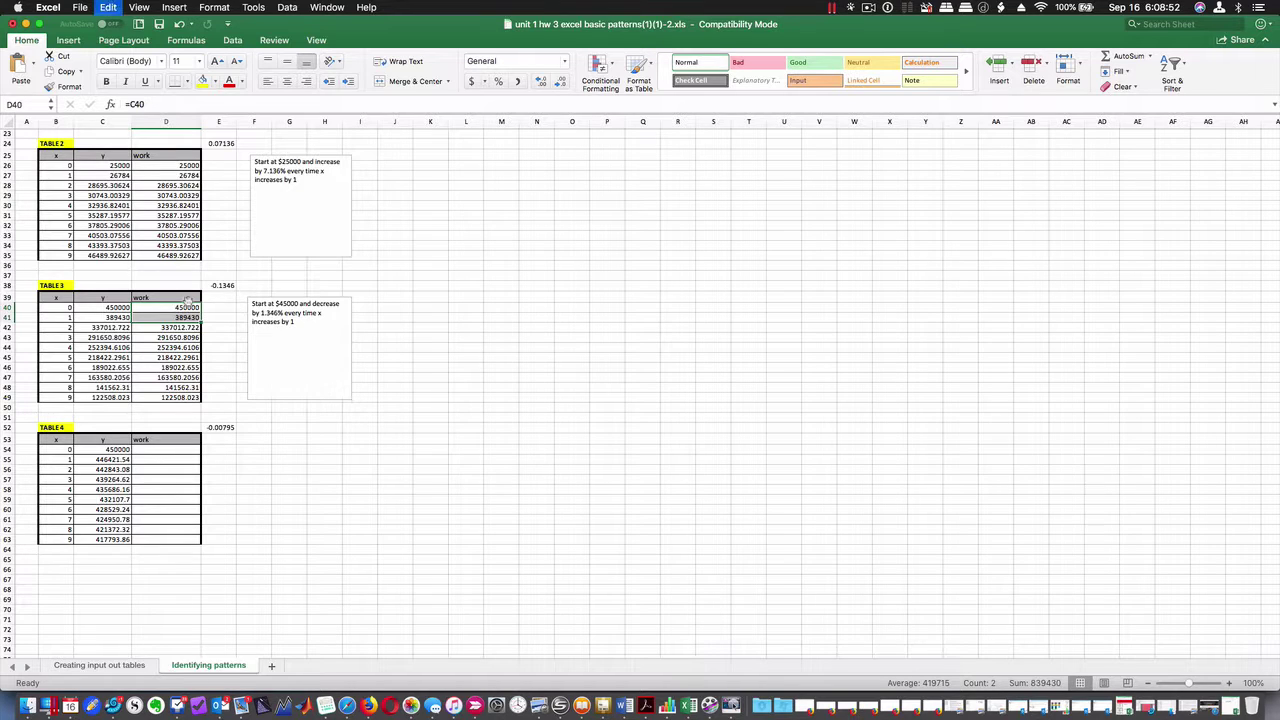
click(171, 452)
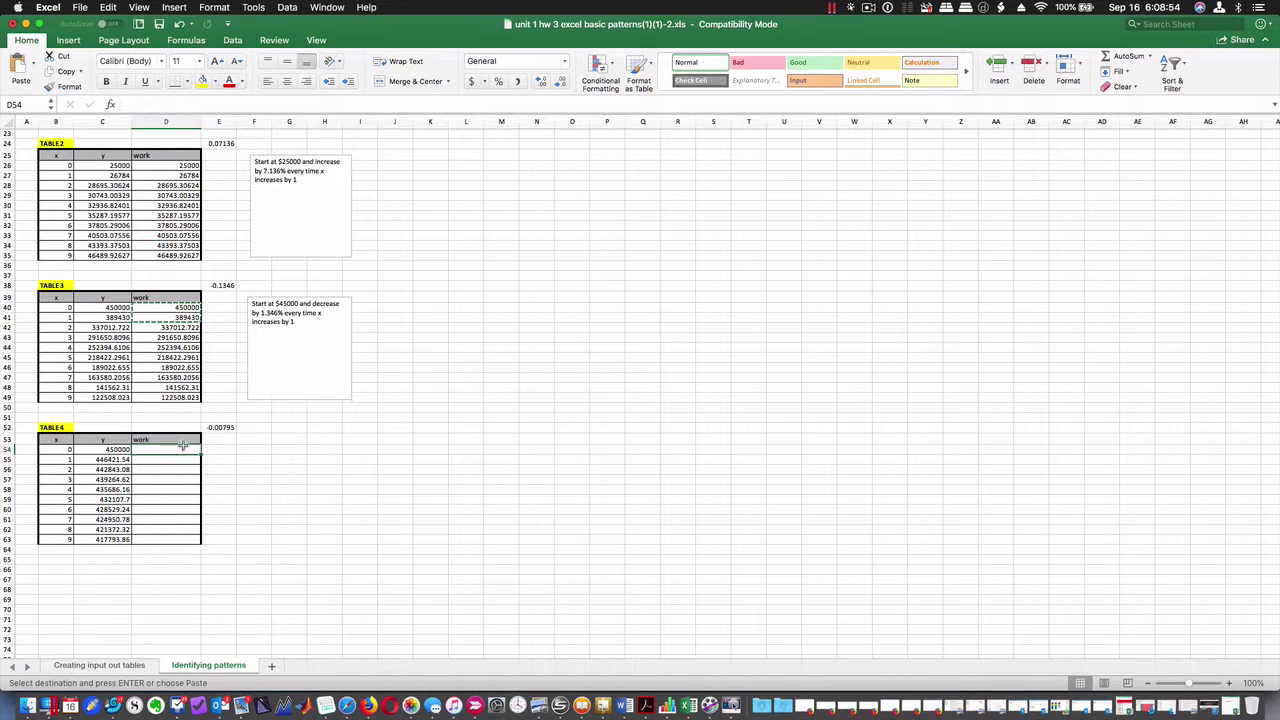
key(super+v)
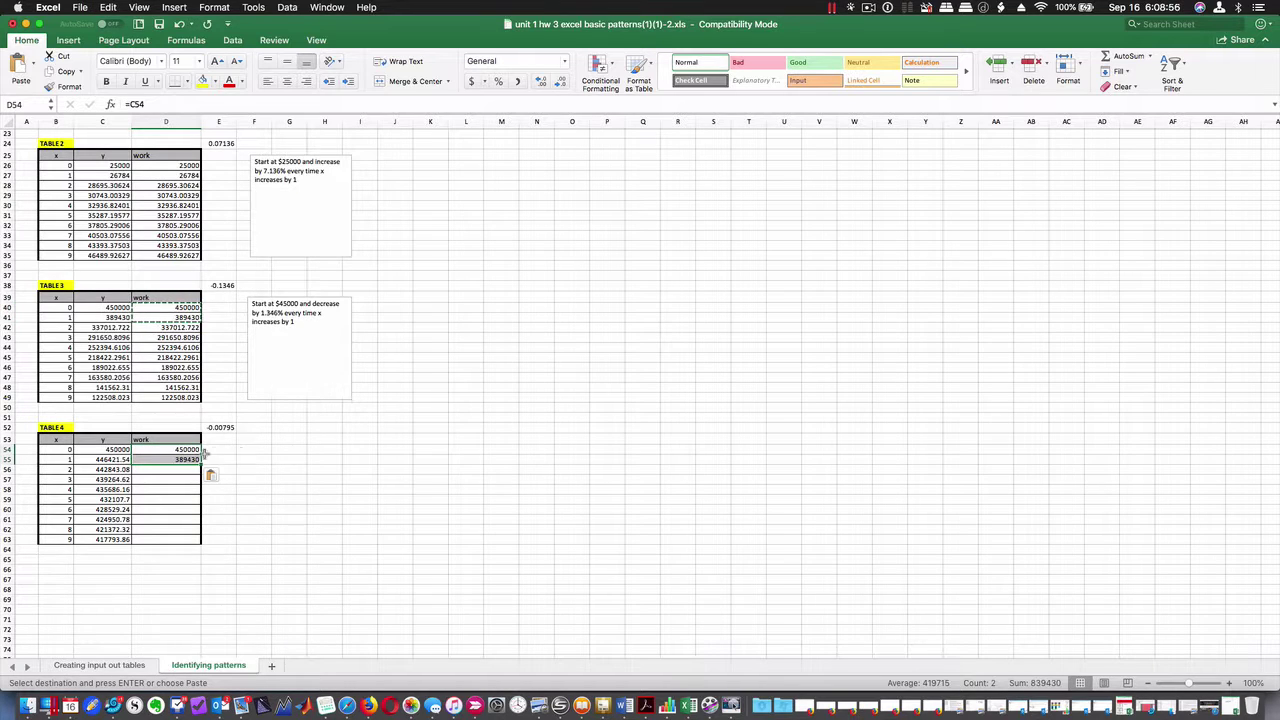
click(175, 459)
double_click(175, 459)
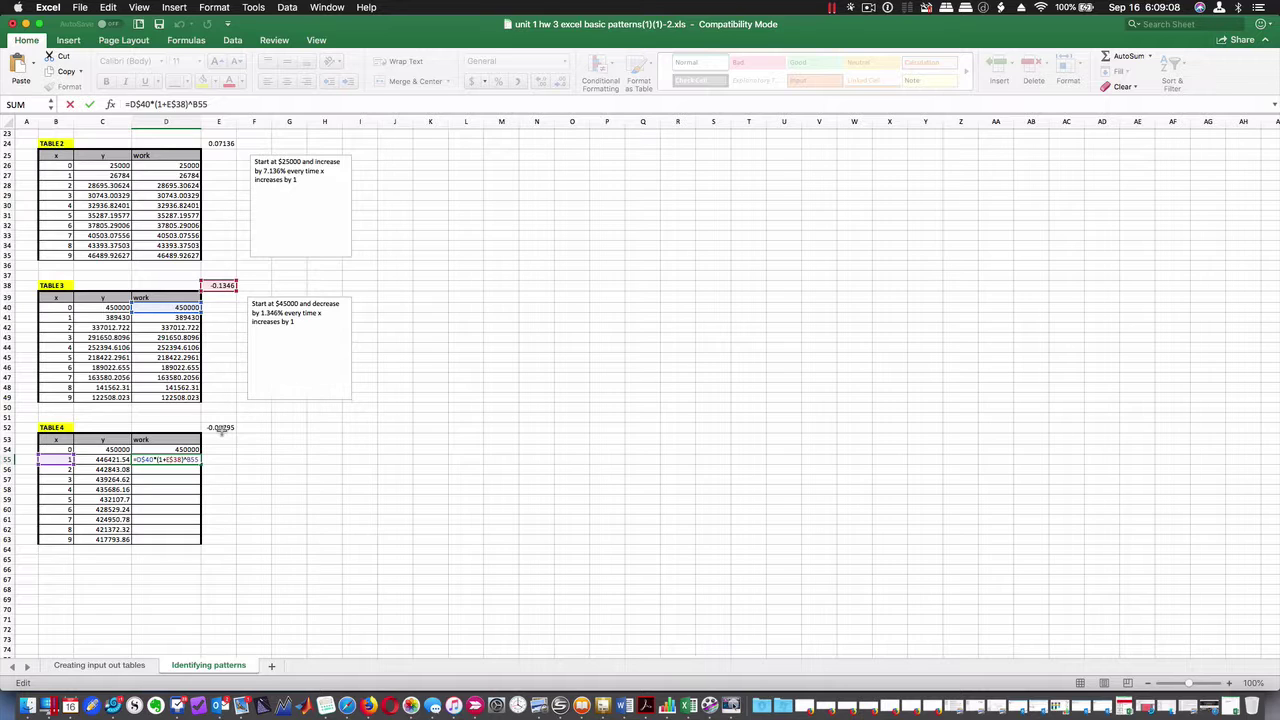
key(BackSpace)
key(BackSpace)
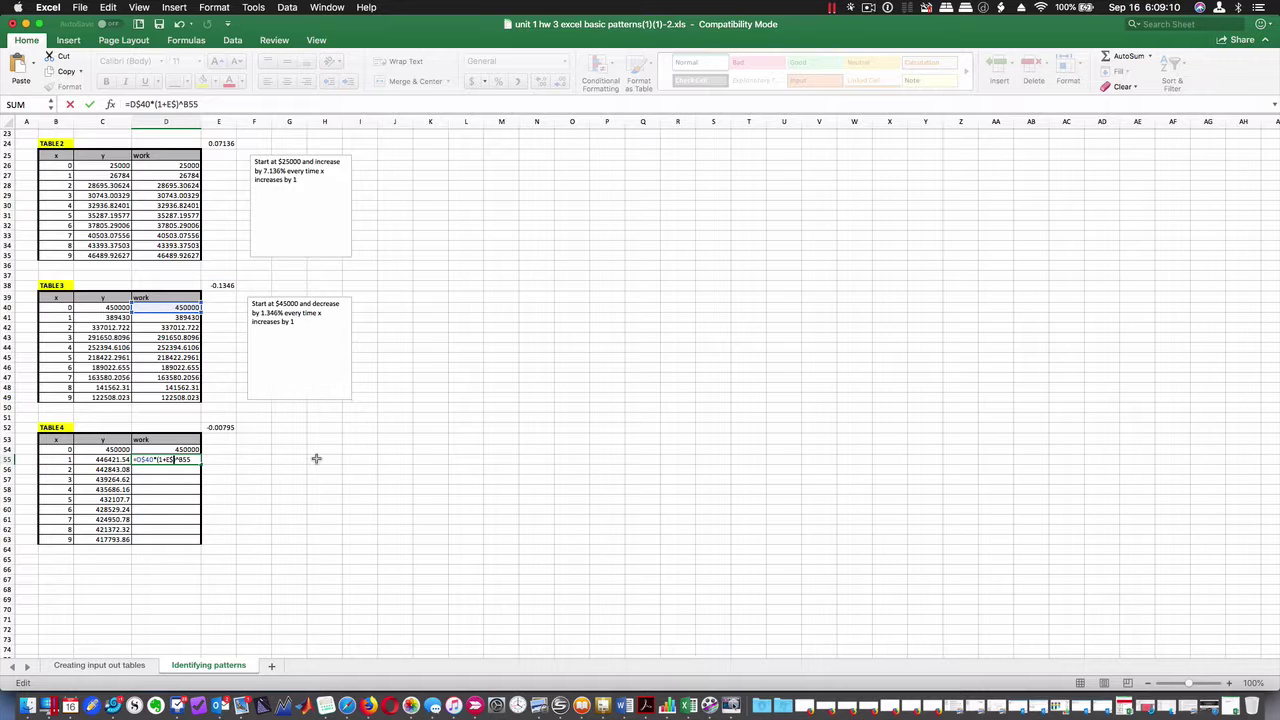
text(52)
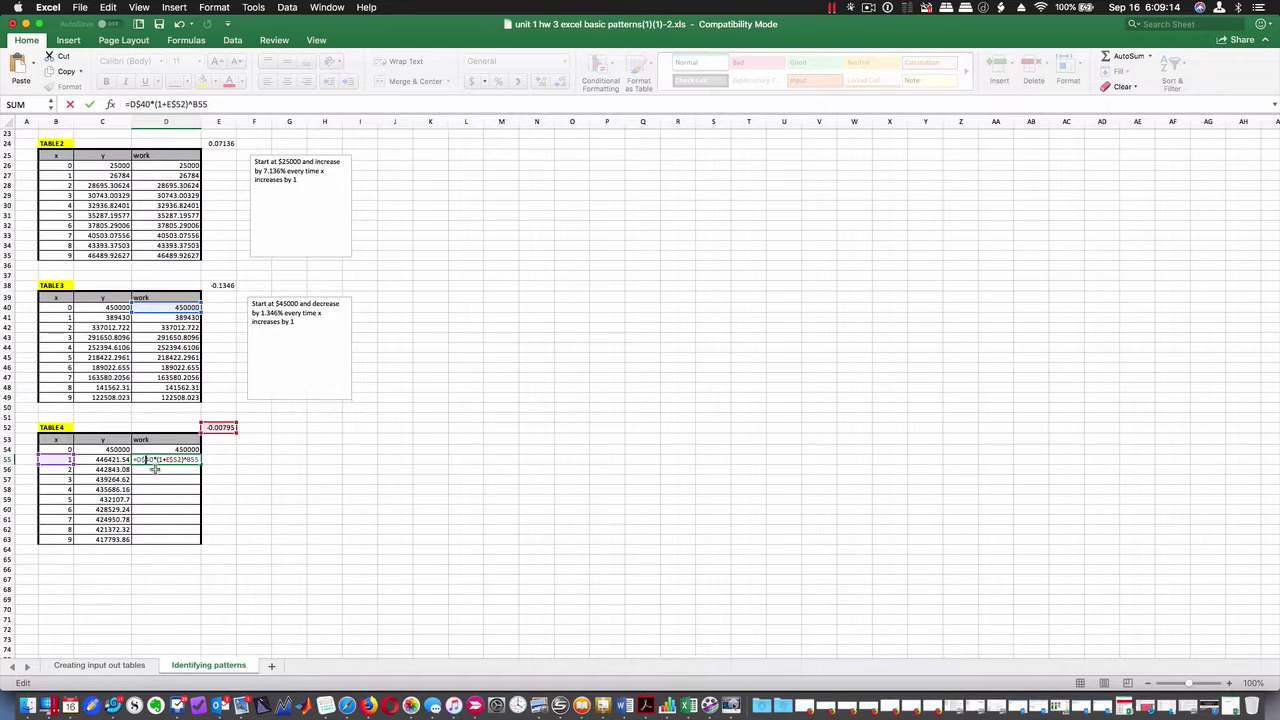
key(BackSpace)
key(BackSpace)
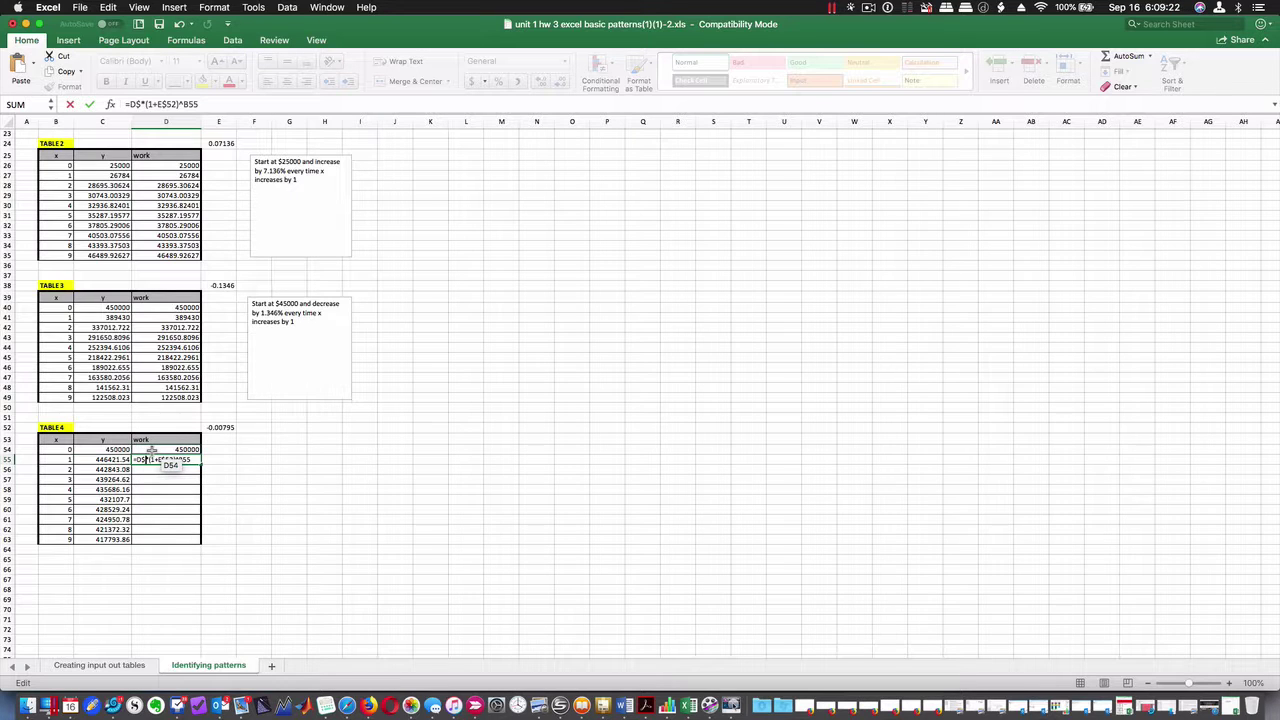
text(54)
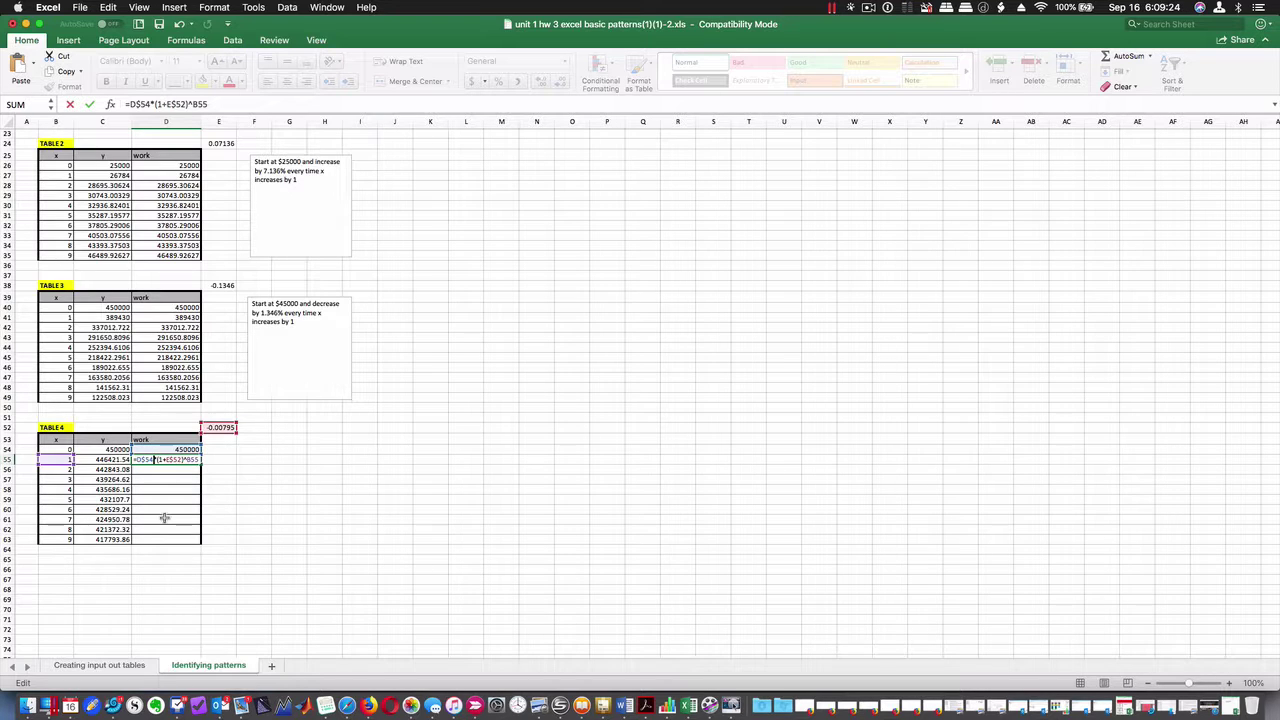
key(Return)
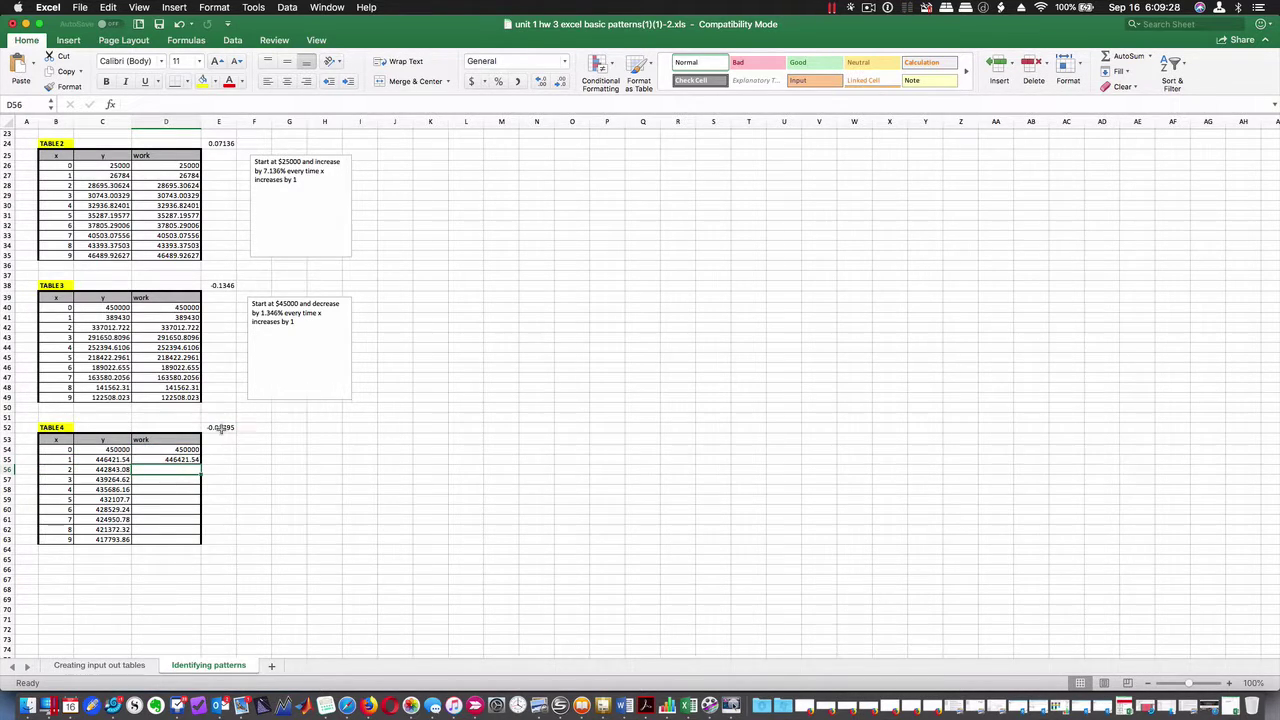
Fill D55's formula down to D63.
click(172, 459)
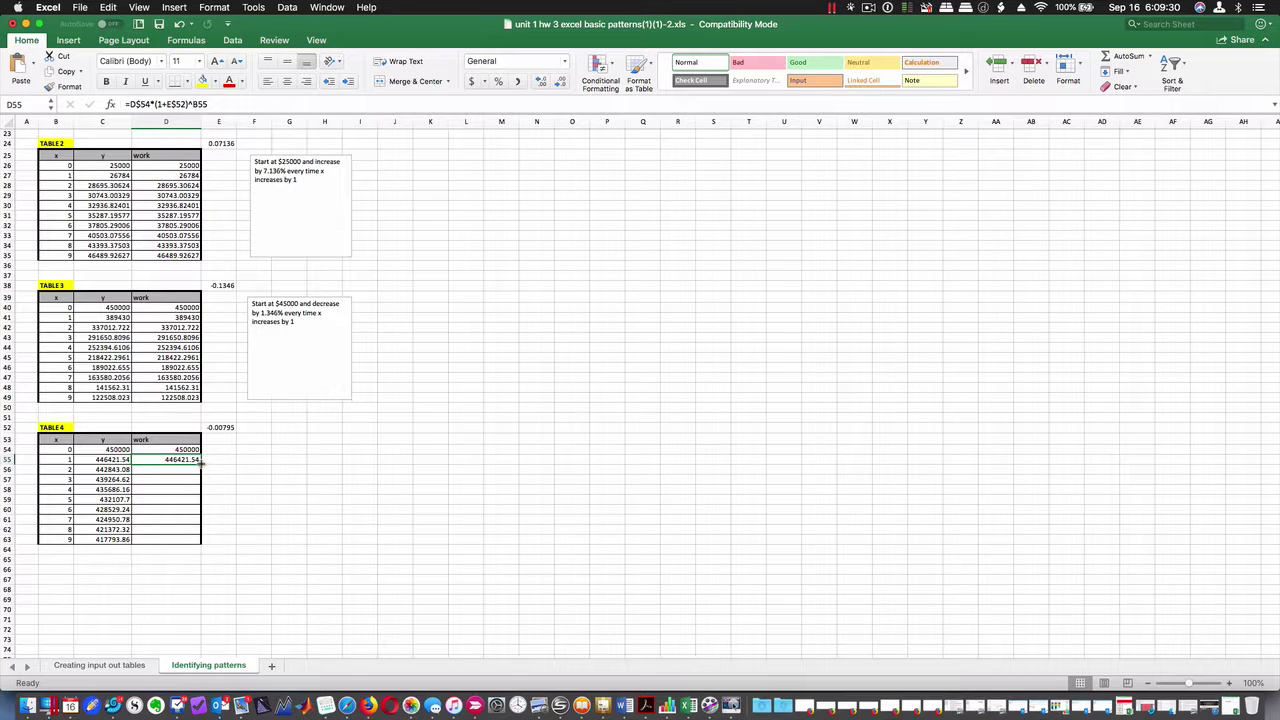
drag(200, 464, 201, 472)
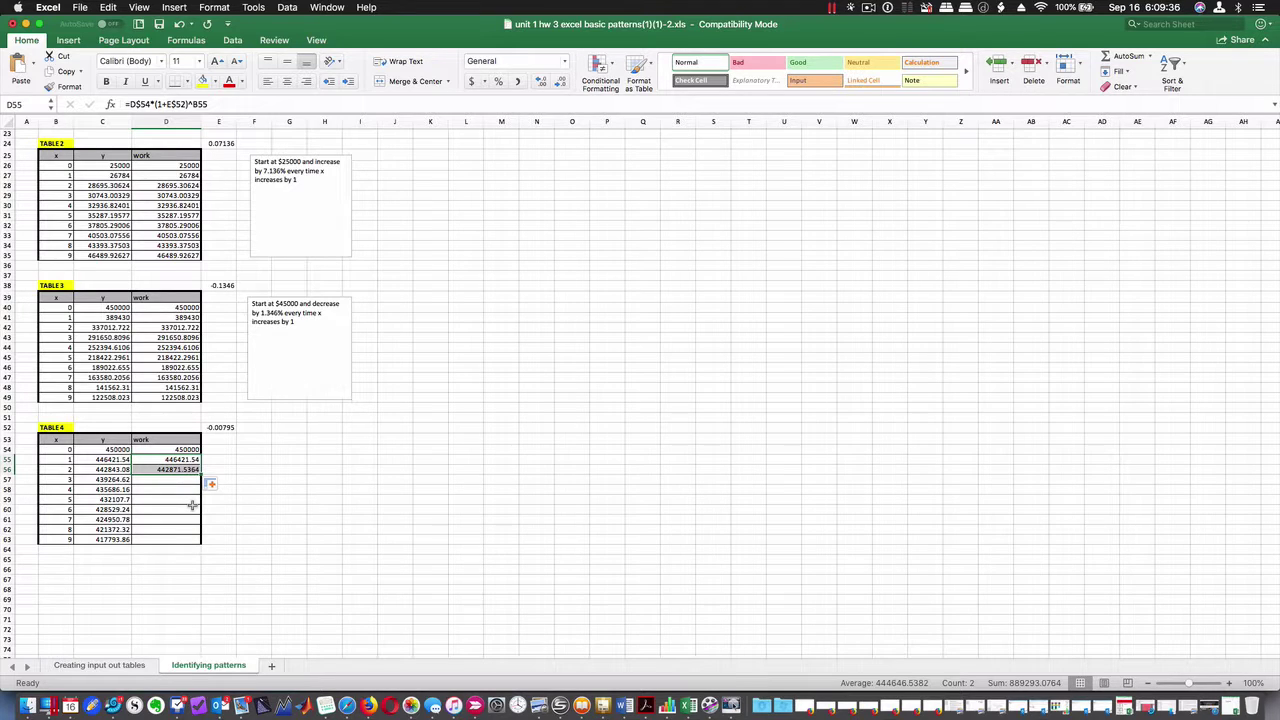
drag(201, 474, 200, 541)
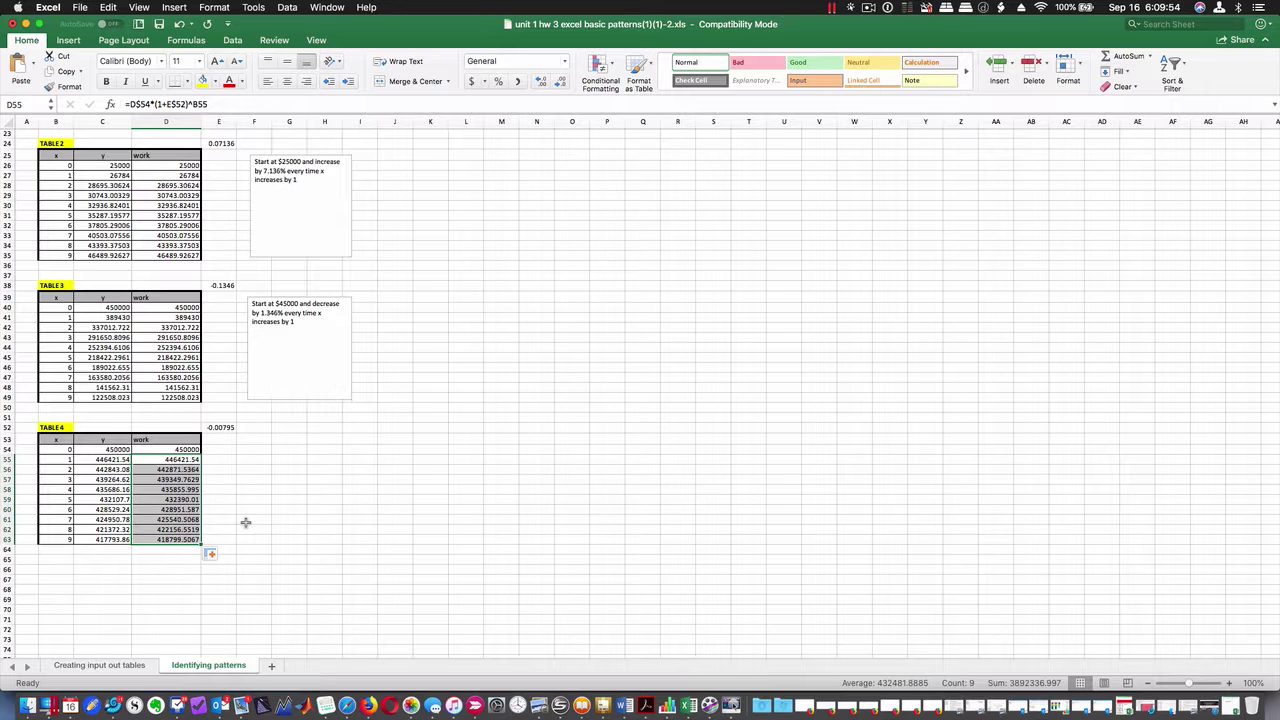
Enter =D54-D55 as the first difference (3578.46) and move it down to E55.
click(221, 449)
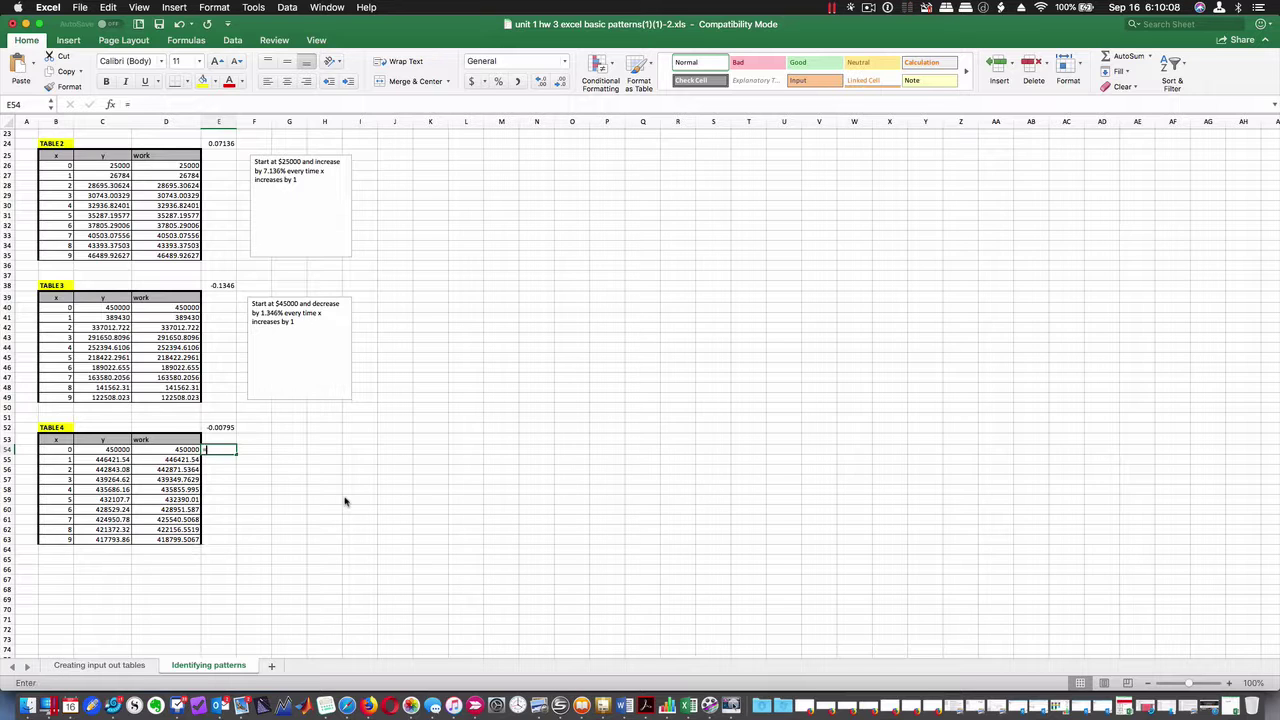
text(=)
click(168, 452)
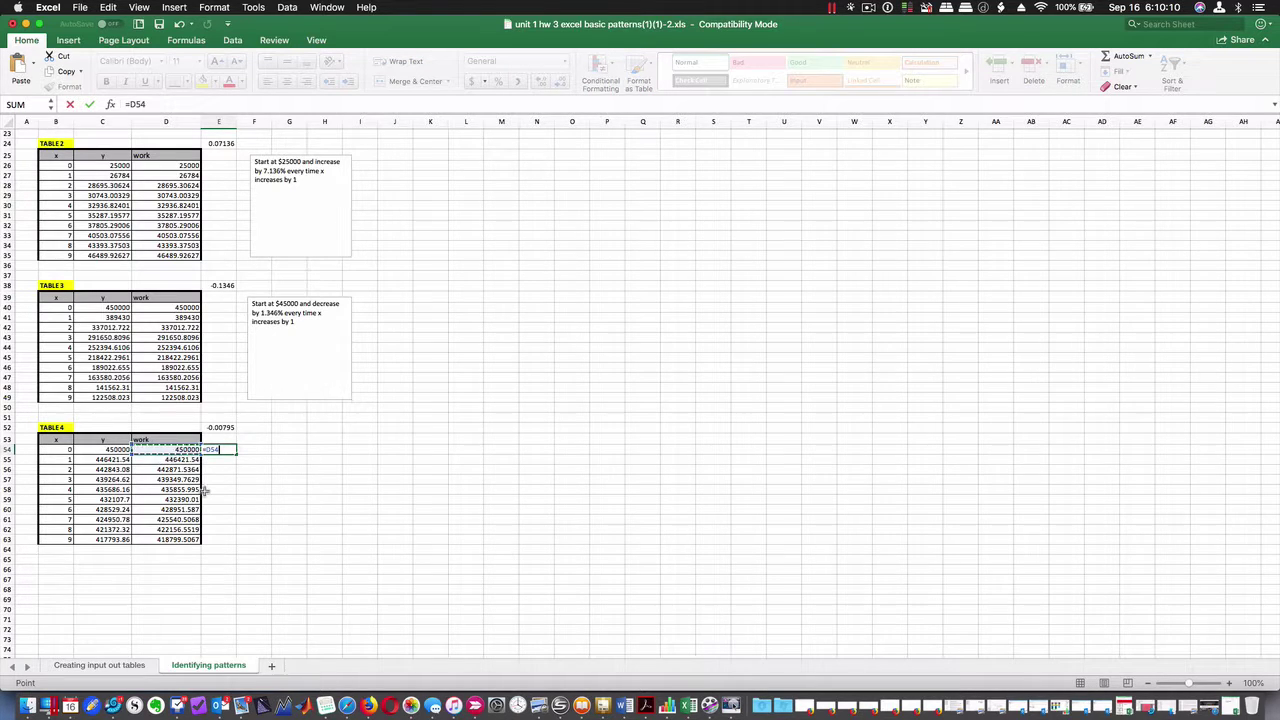
text(-)
click(172, 460)
key(Return)
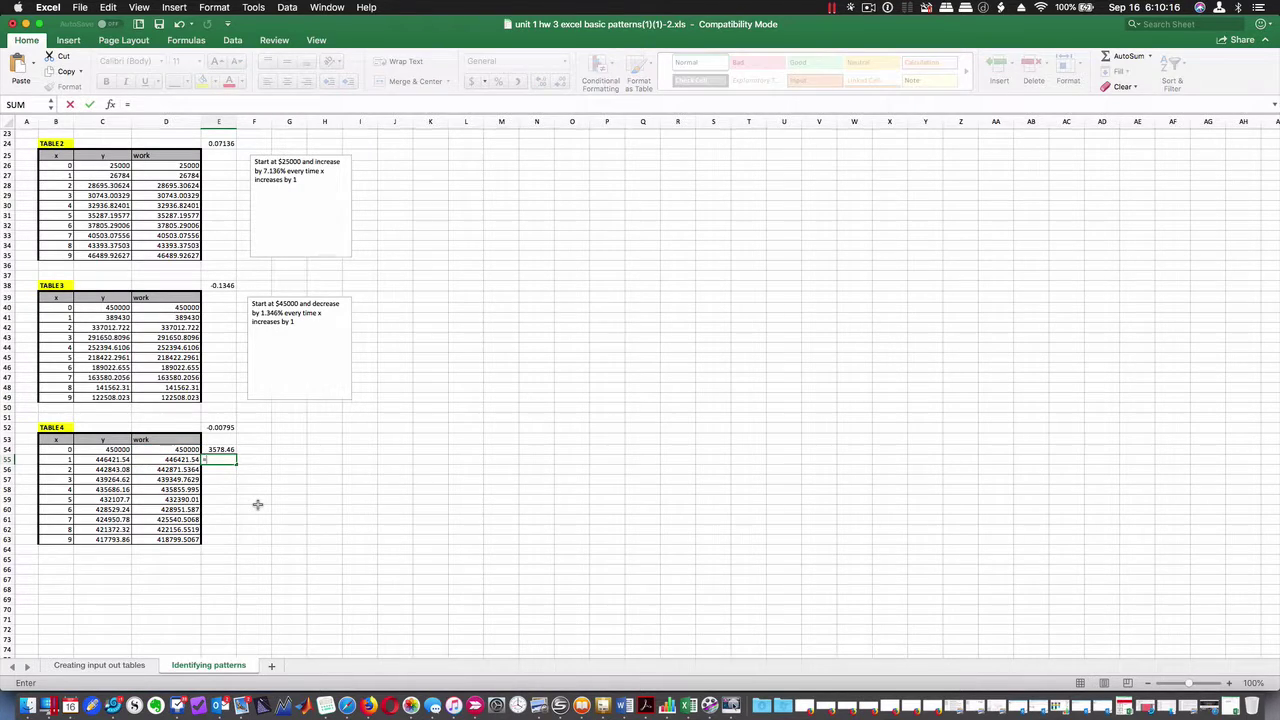
click(220, 449)
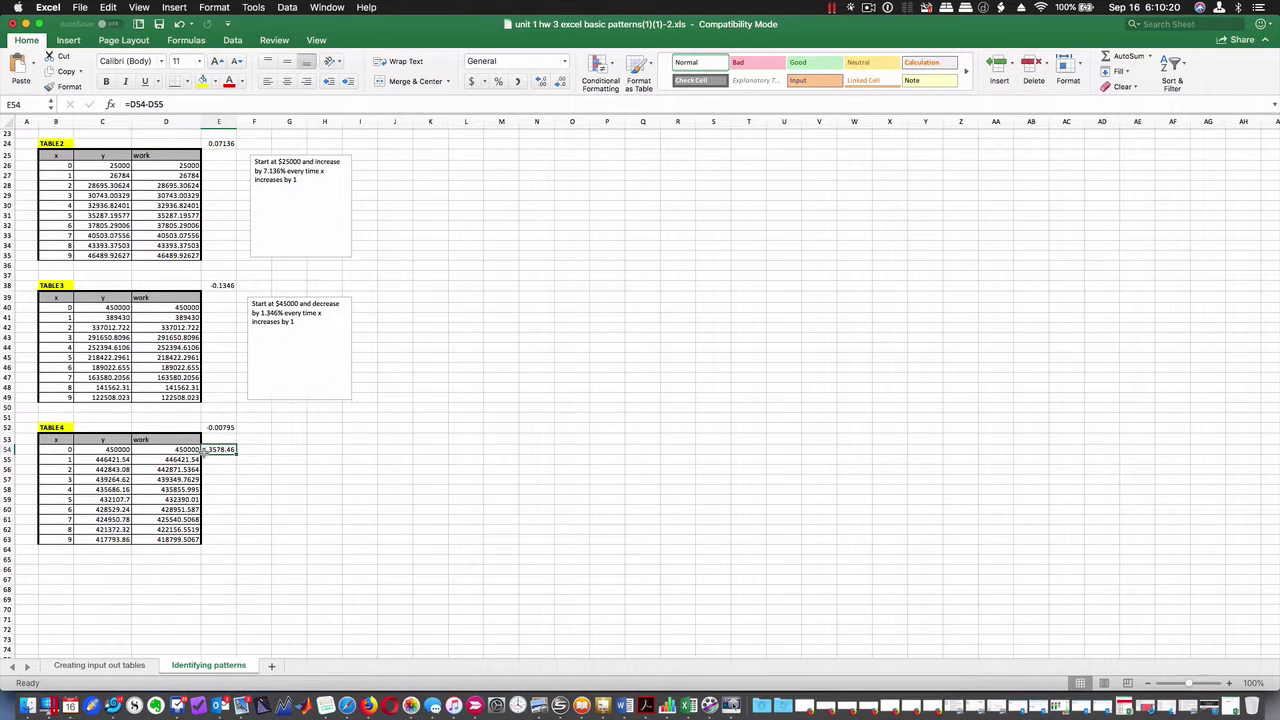
drag(203, 451, 237, 480)
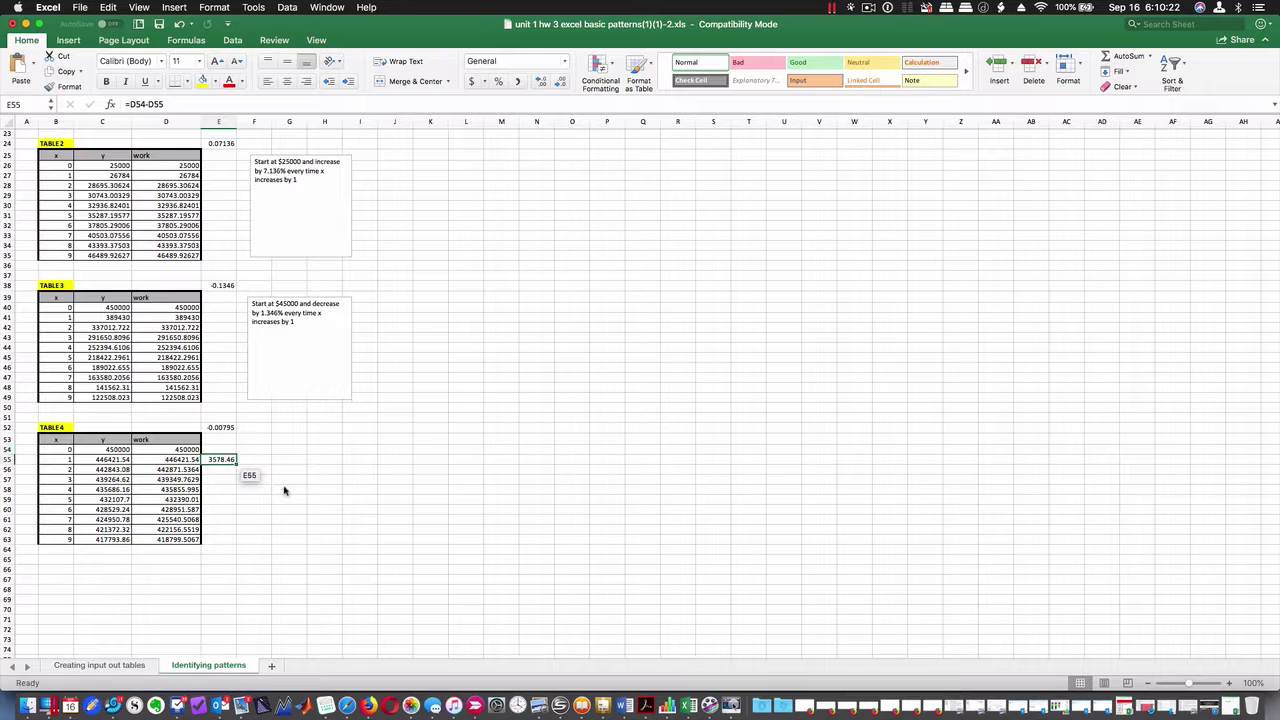
Enter differences =D55-D56 in E56 and =D56-D57 in E57.
click(226, 470)
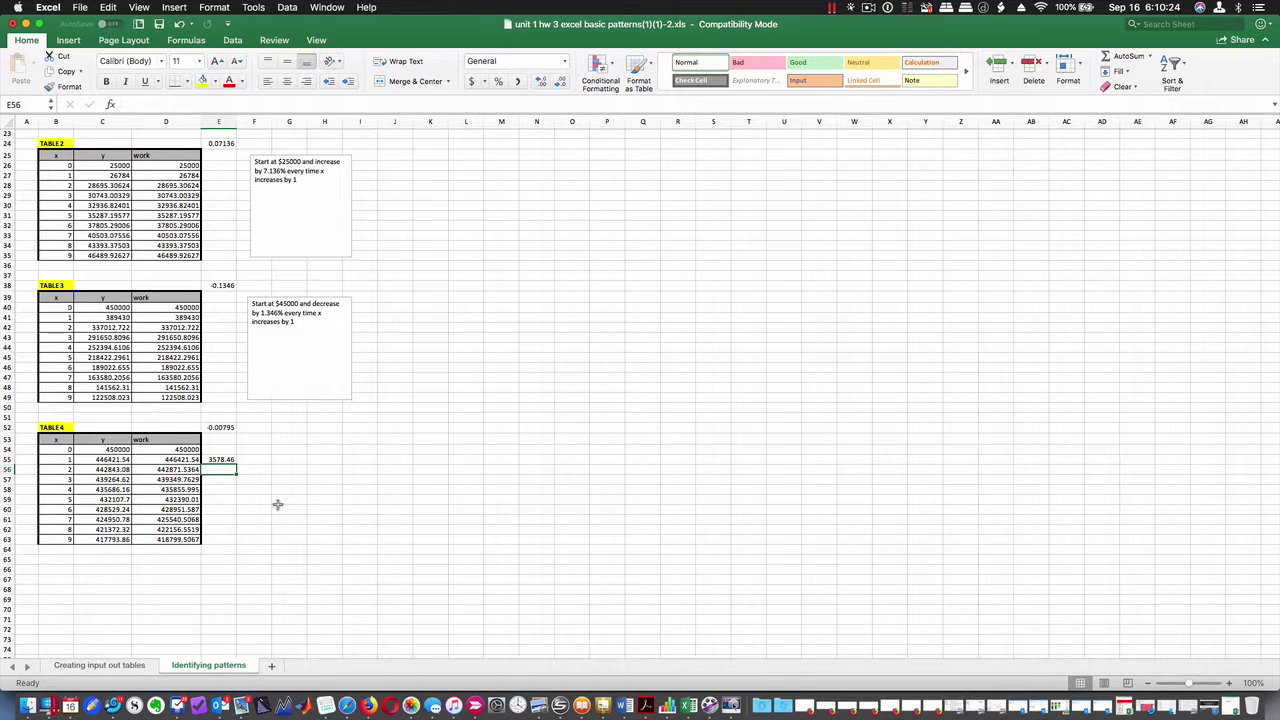
text(=)
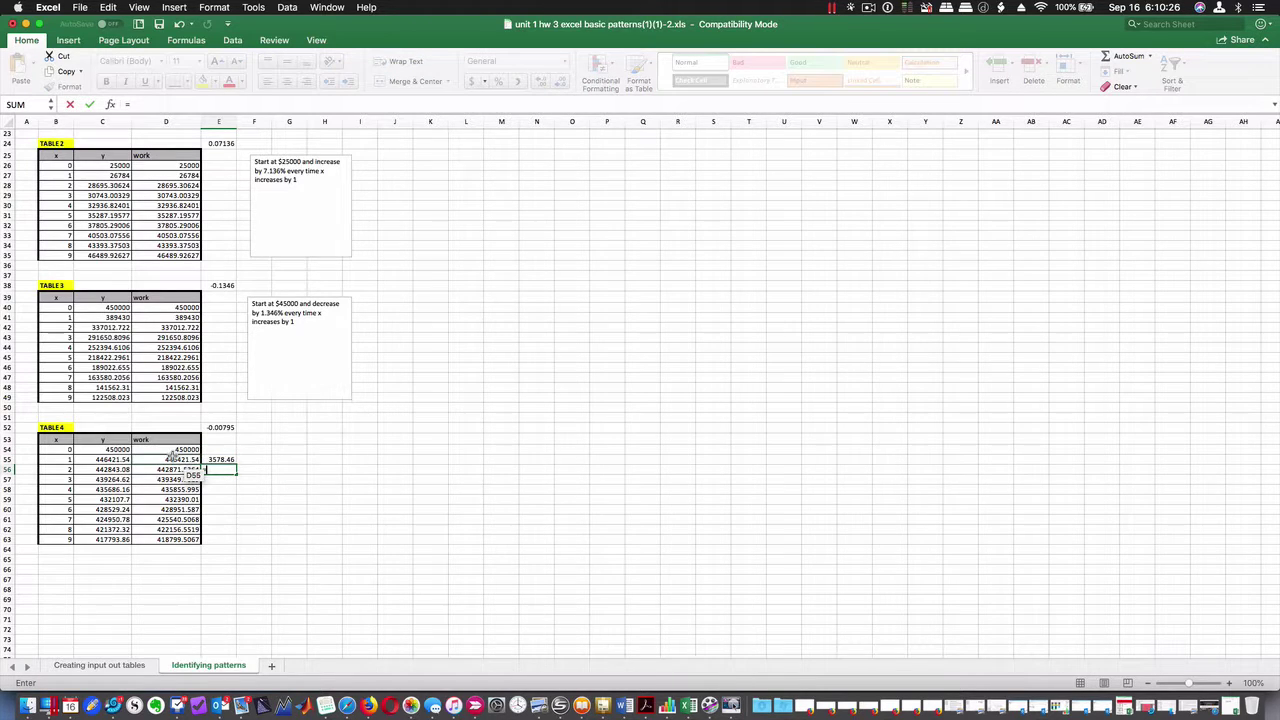
click(178, 459)
text(-)
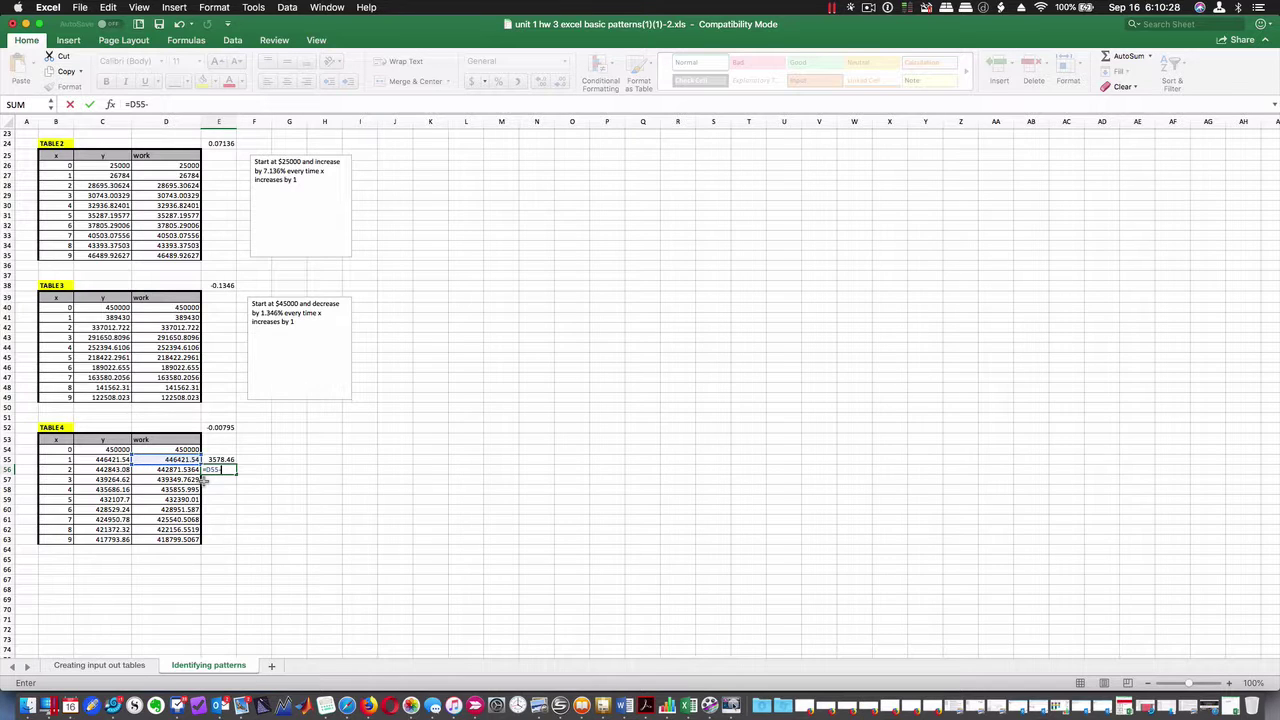
click(189, 470)
key(Return)
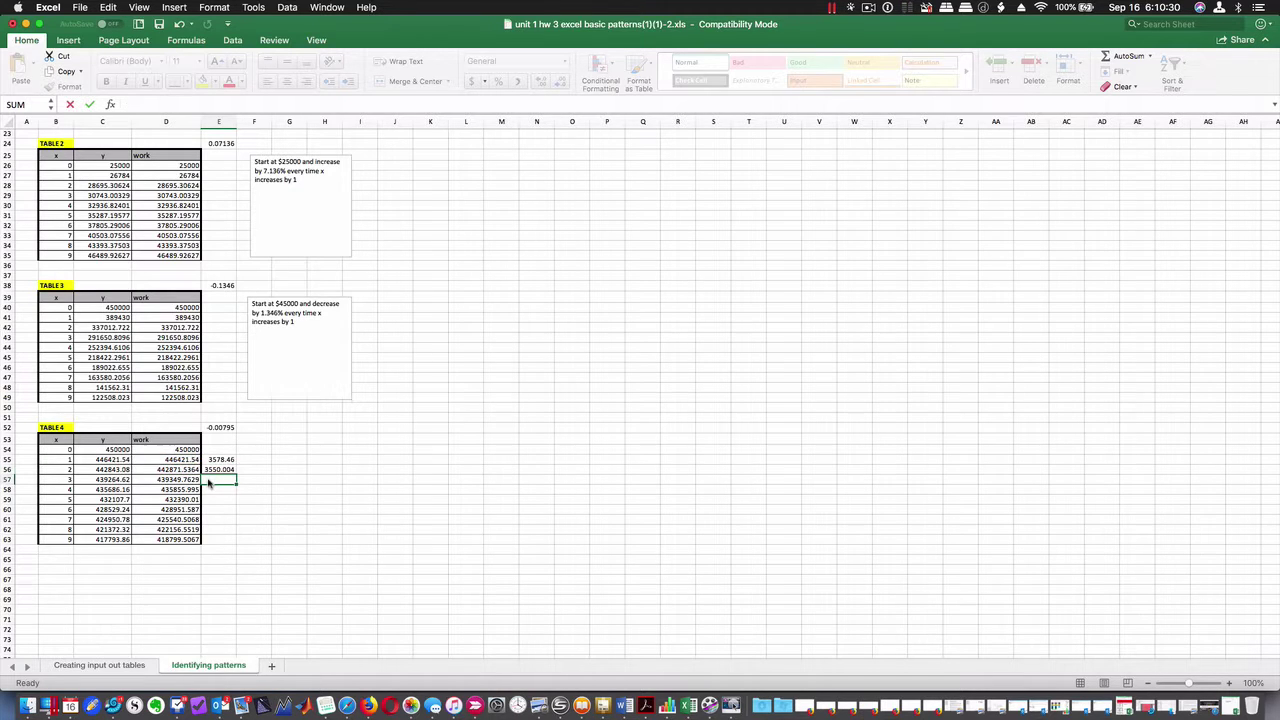
text(=)
click(172, 469)
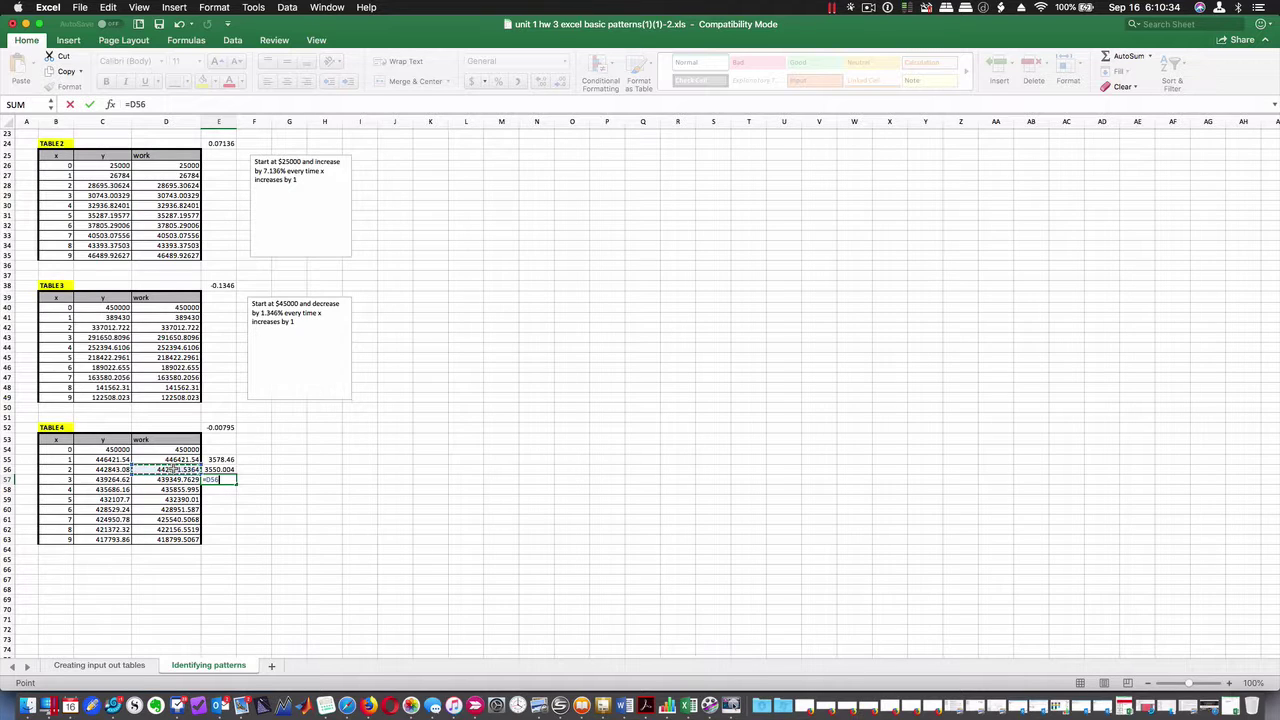
text(-)
click(175, 480)
key(Return)
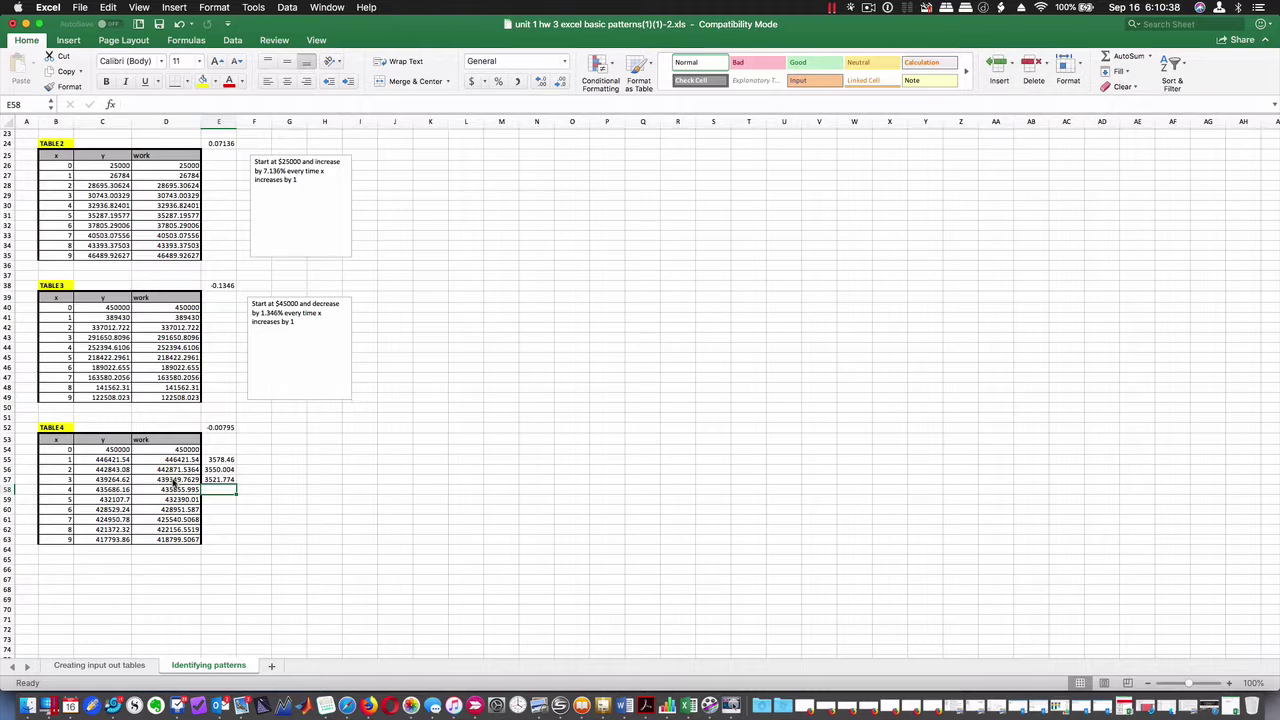
Enter =D57-D58 as the difference in E58.
text(=)
click(172, 480)
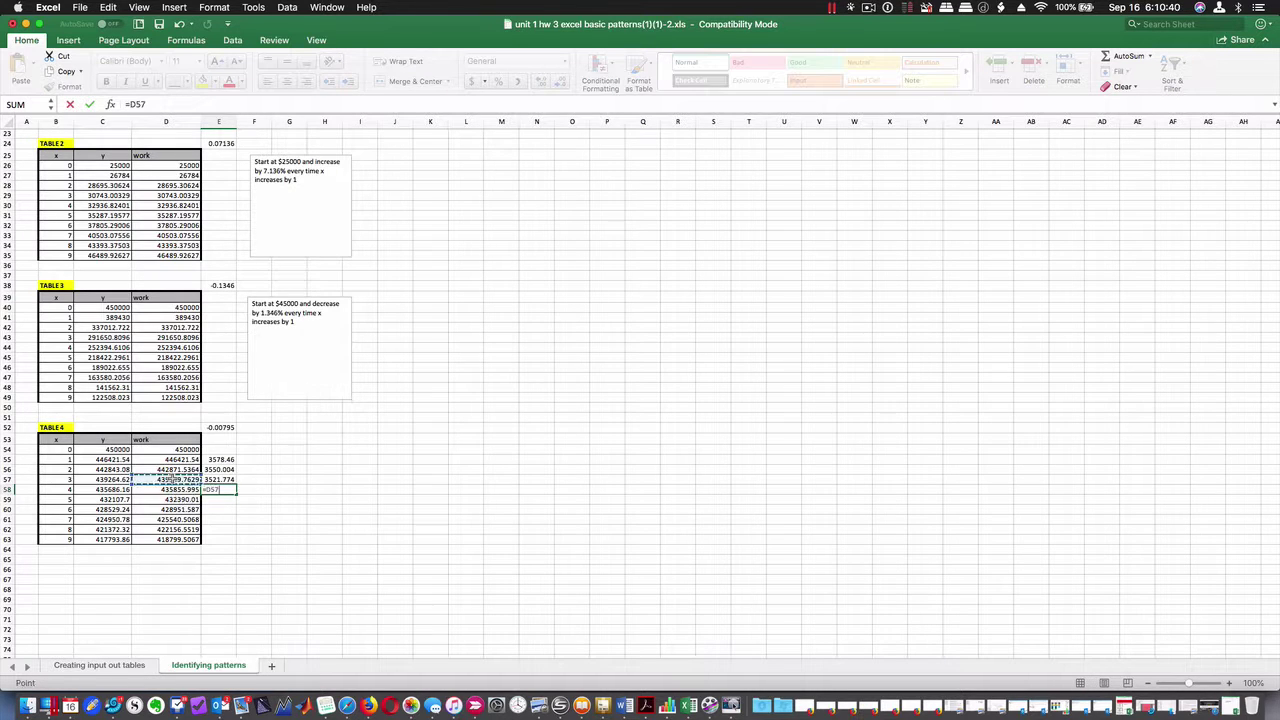
text(-)
click(170, 489)
key(Return)
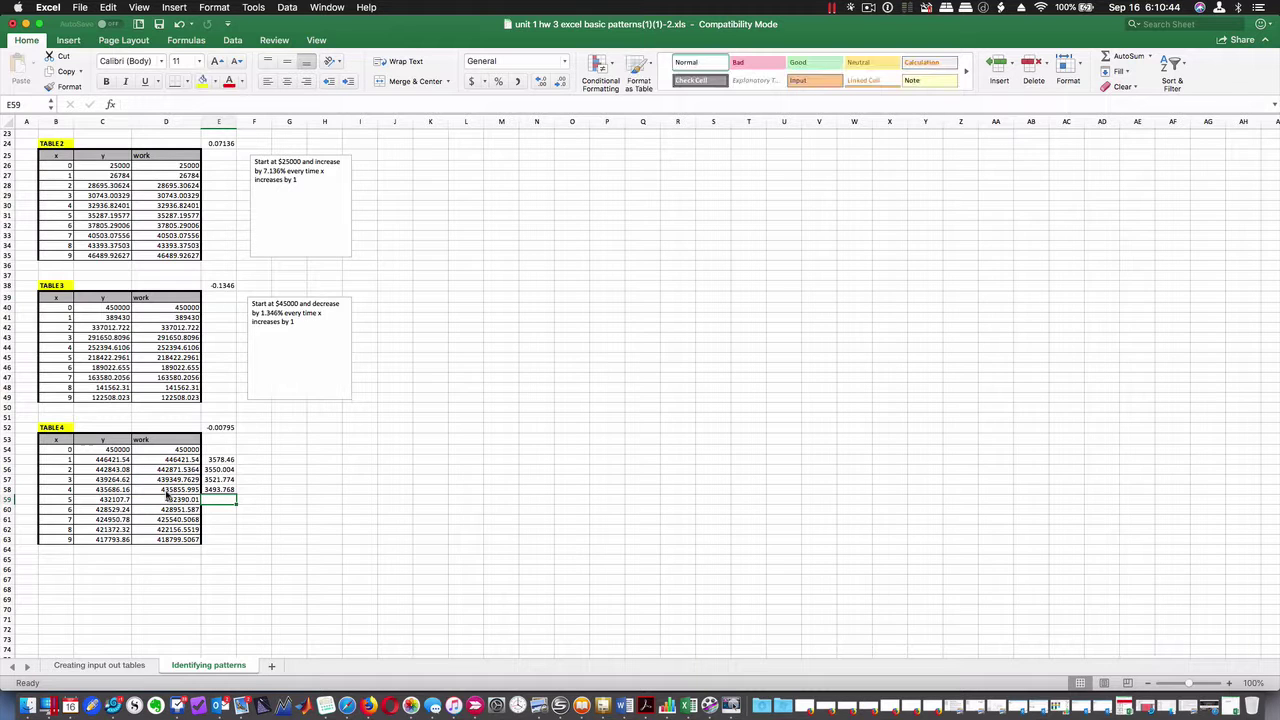
Fill the difference formula down to E63 and confirm E63 reads =D62-D63.
click(222, 489)
drag(237, 494, 240, 541)
click(222, 540)
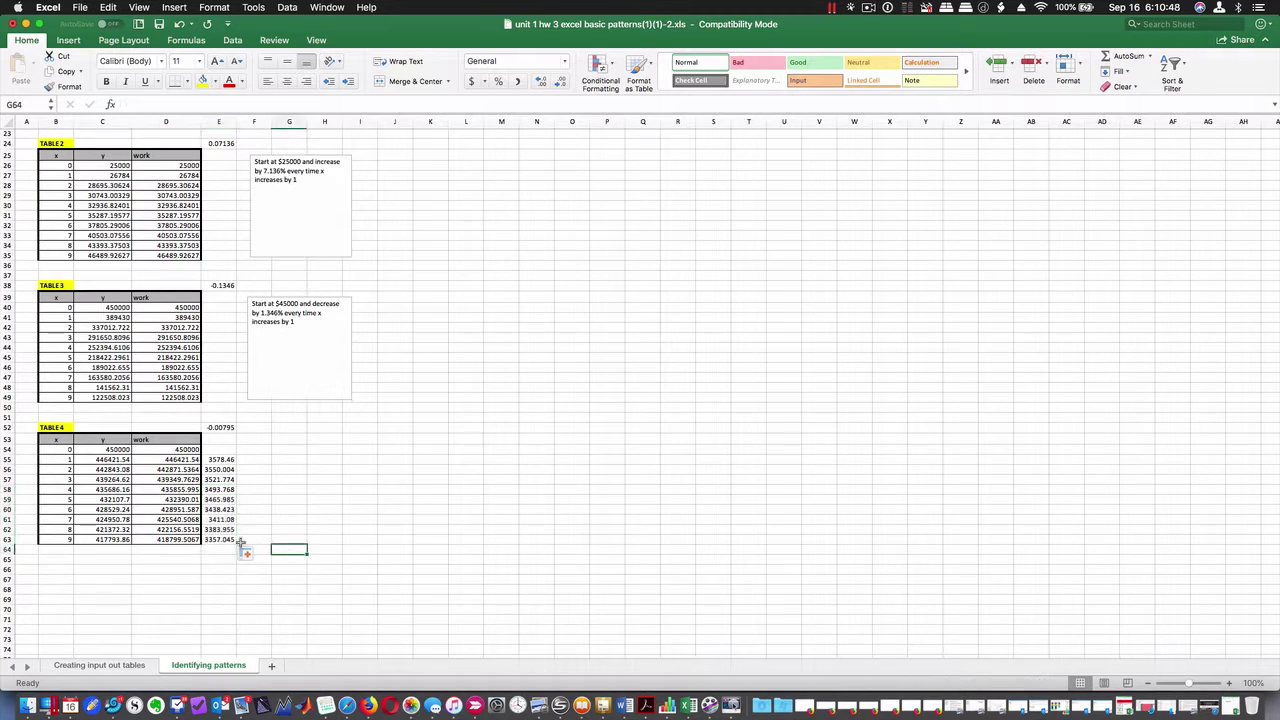
double_click(222, 540)
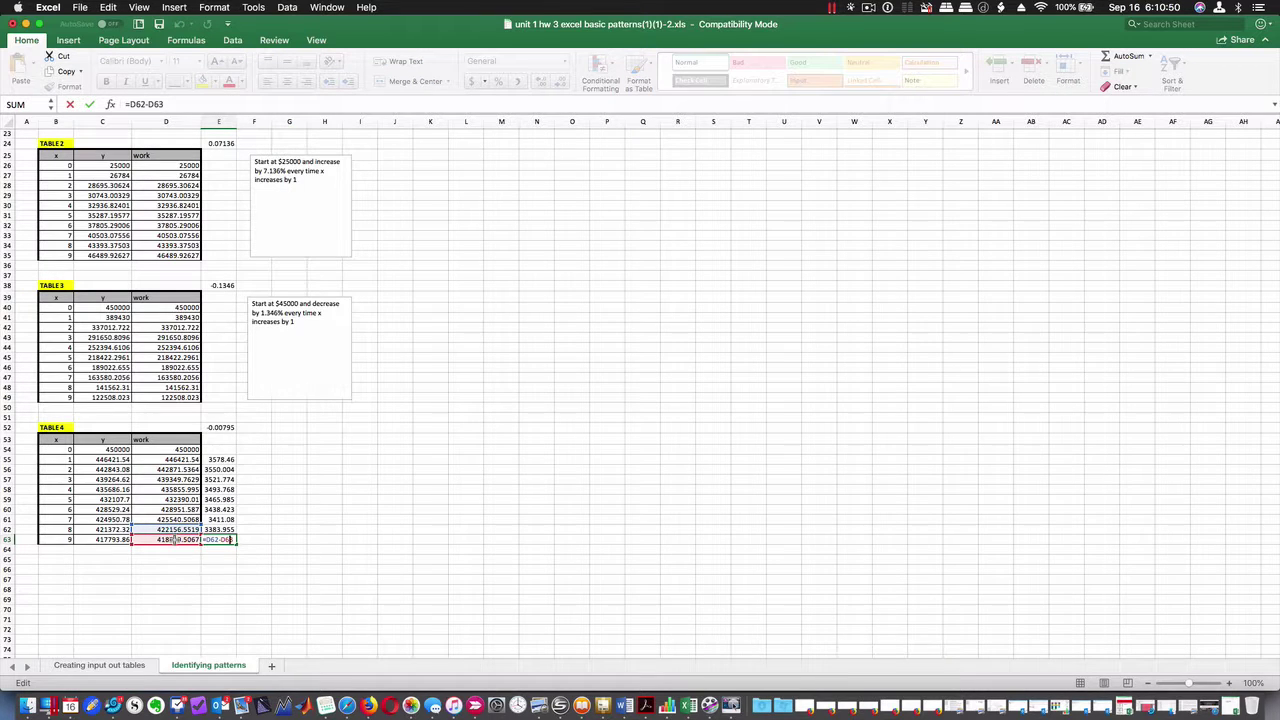
click(262, 520)
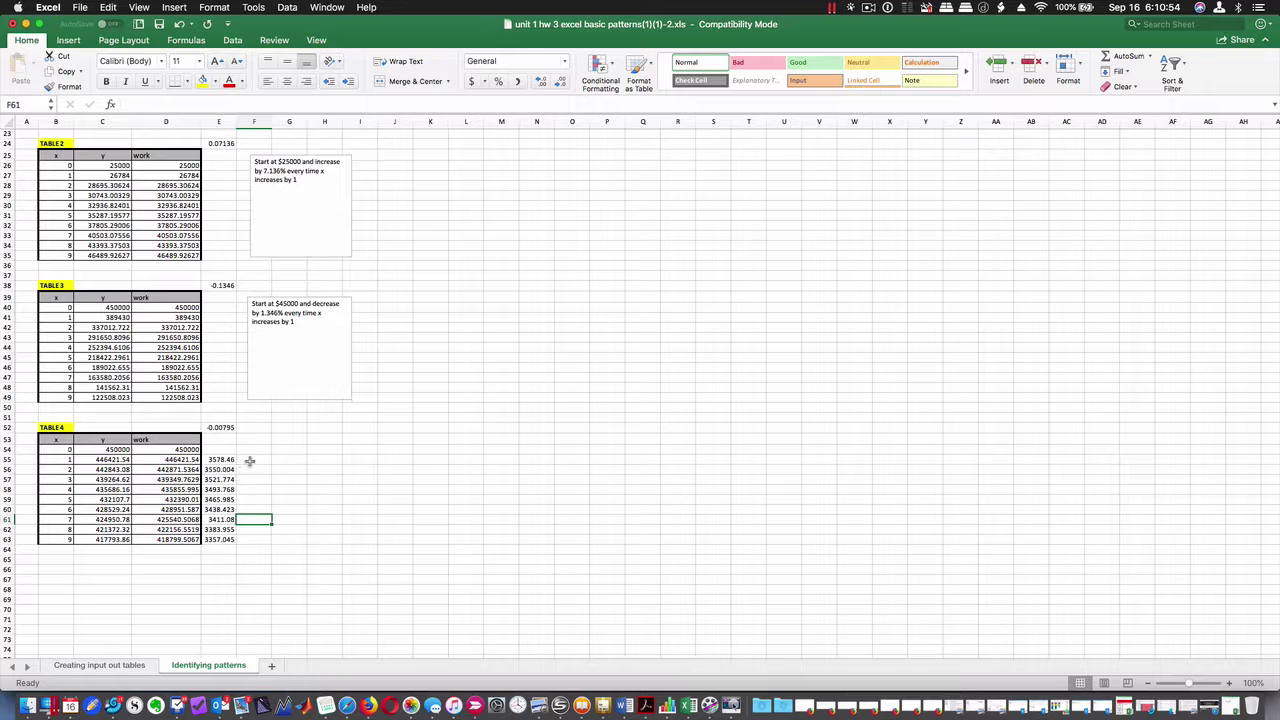
Enter =E56-E57 in F56 and fill it down to F63.
click(250, 461)
text(=)
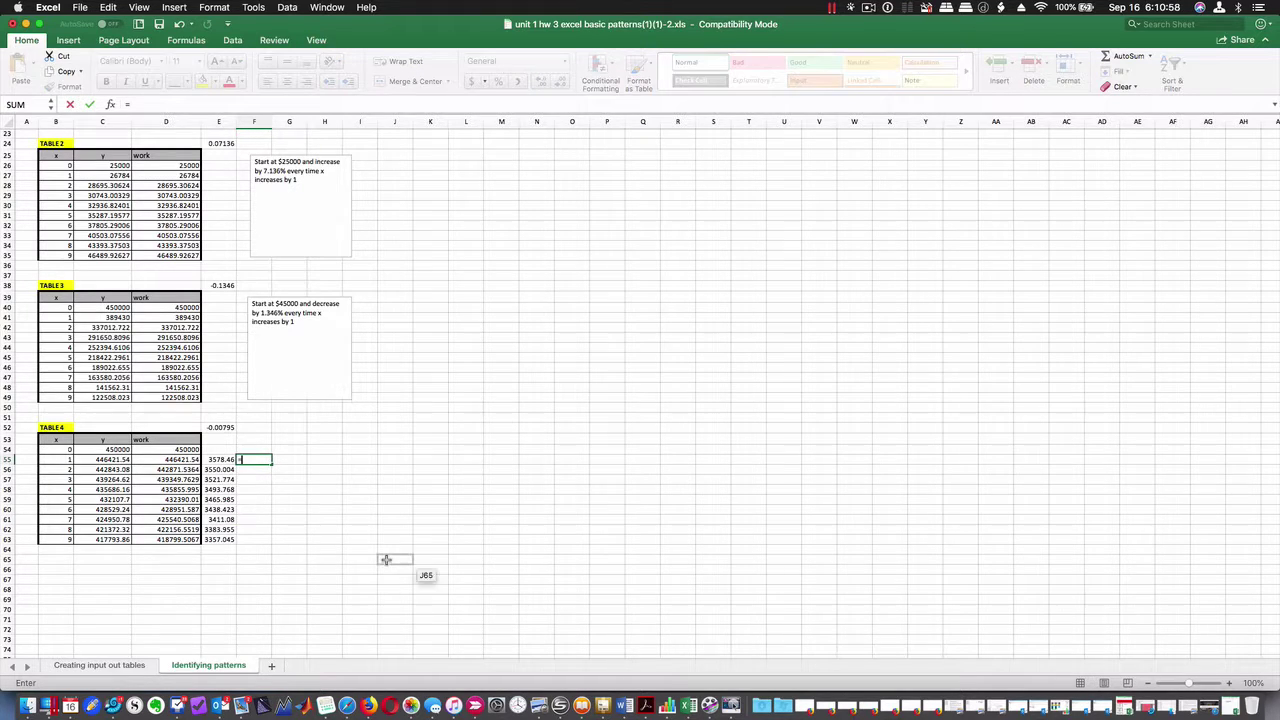
key(Escape)
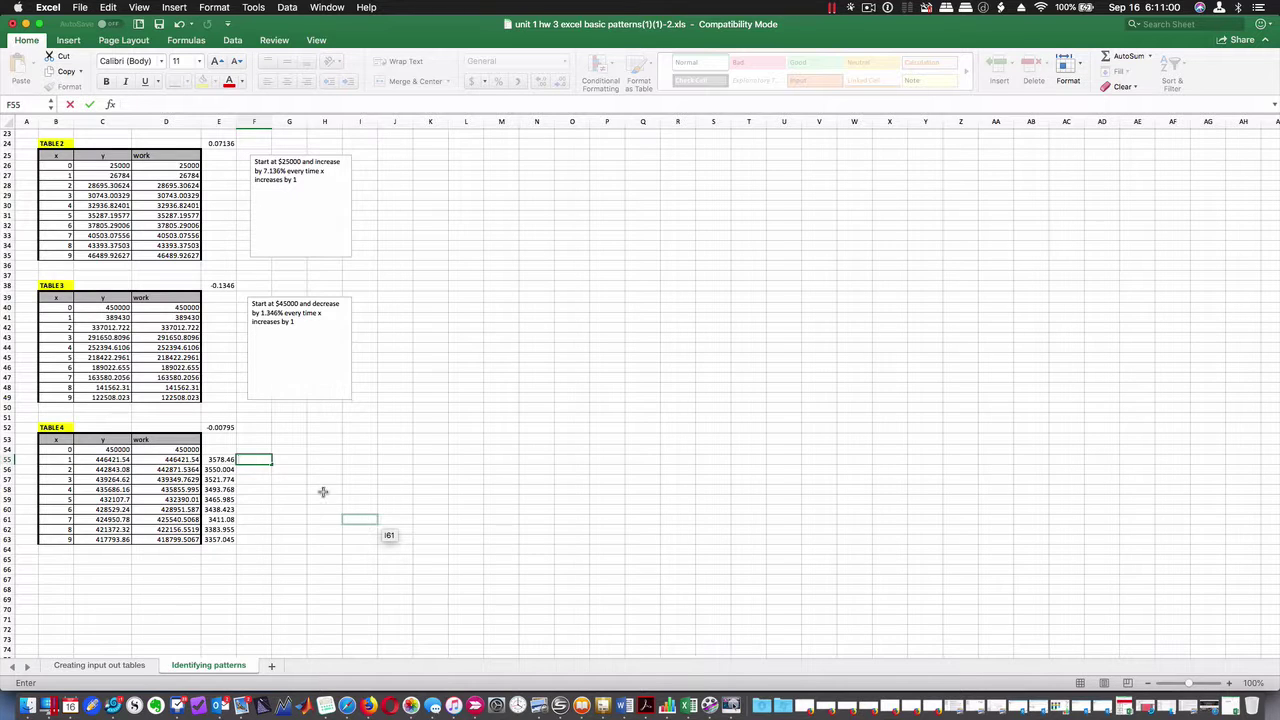
click(263, 469)
text(=)
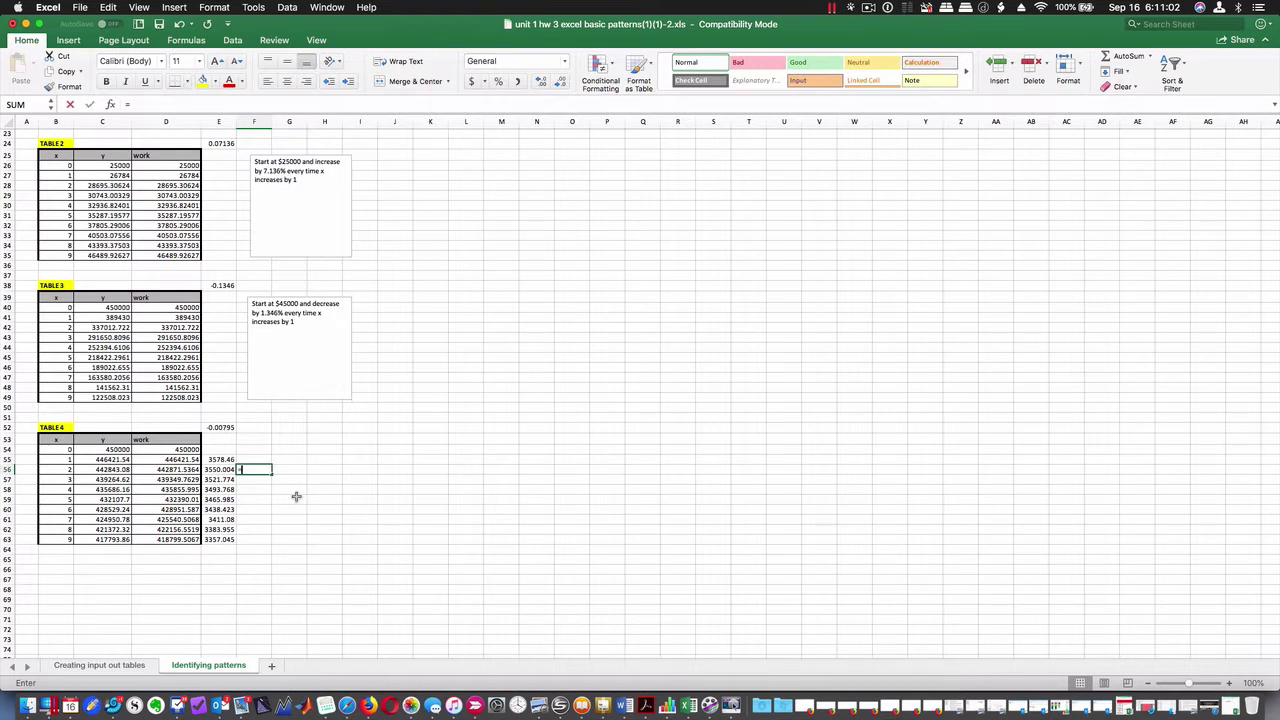
click(224, 469)
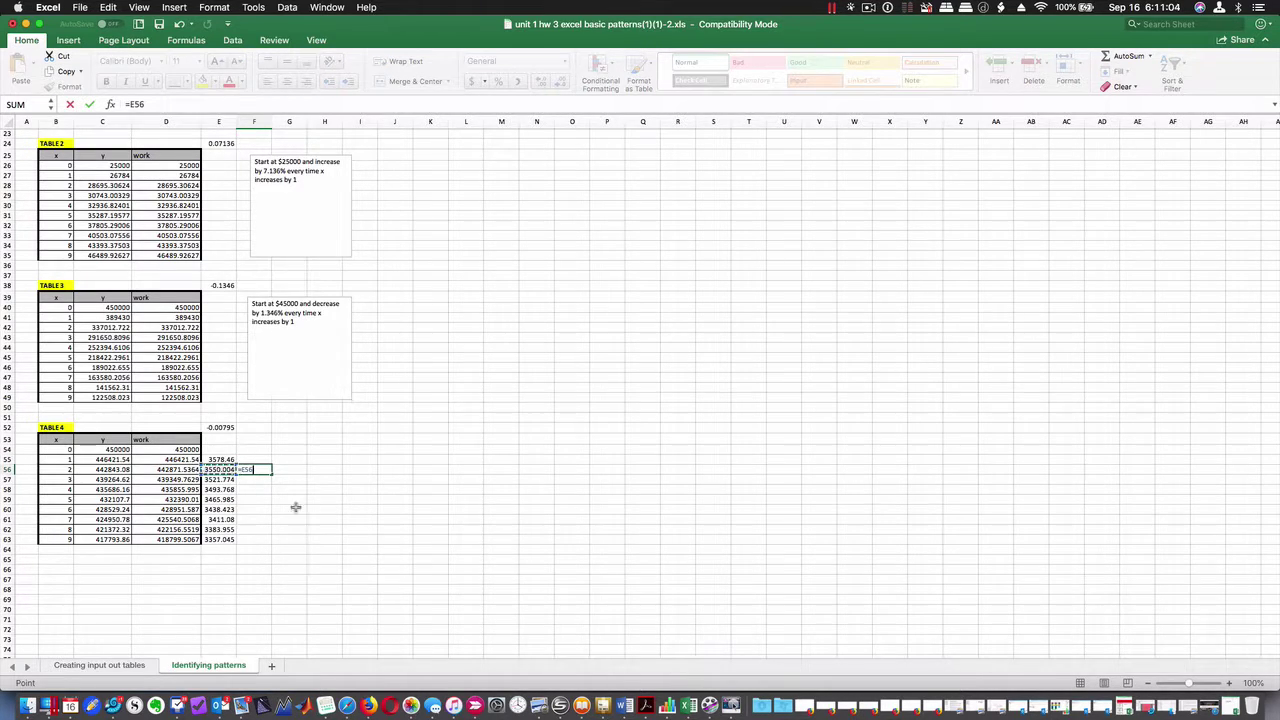
text(-)
click(230, 481)
key(Return)
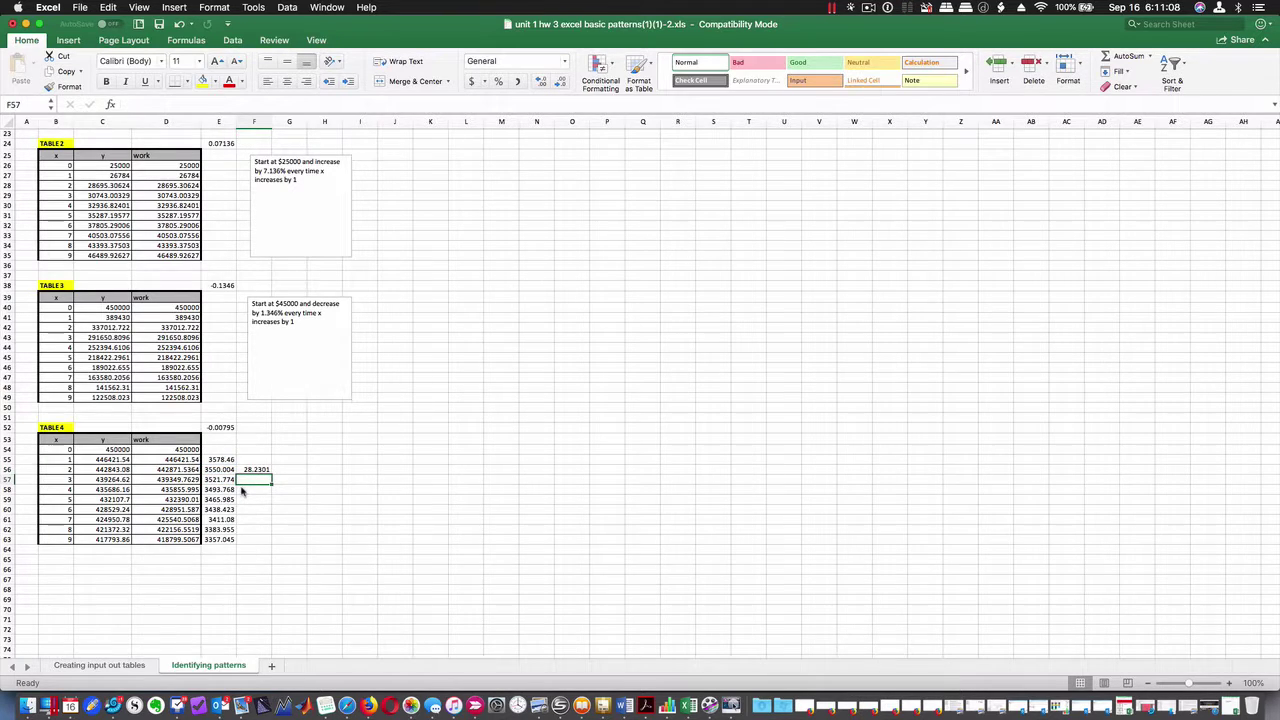
click(254, 471)
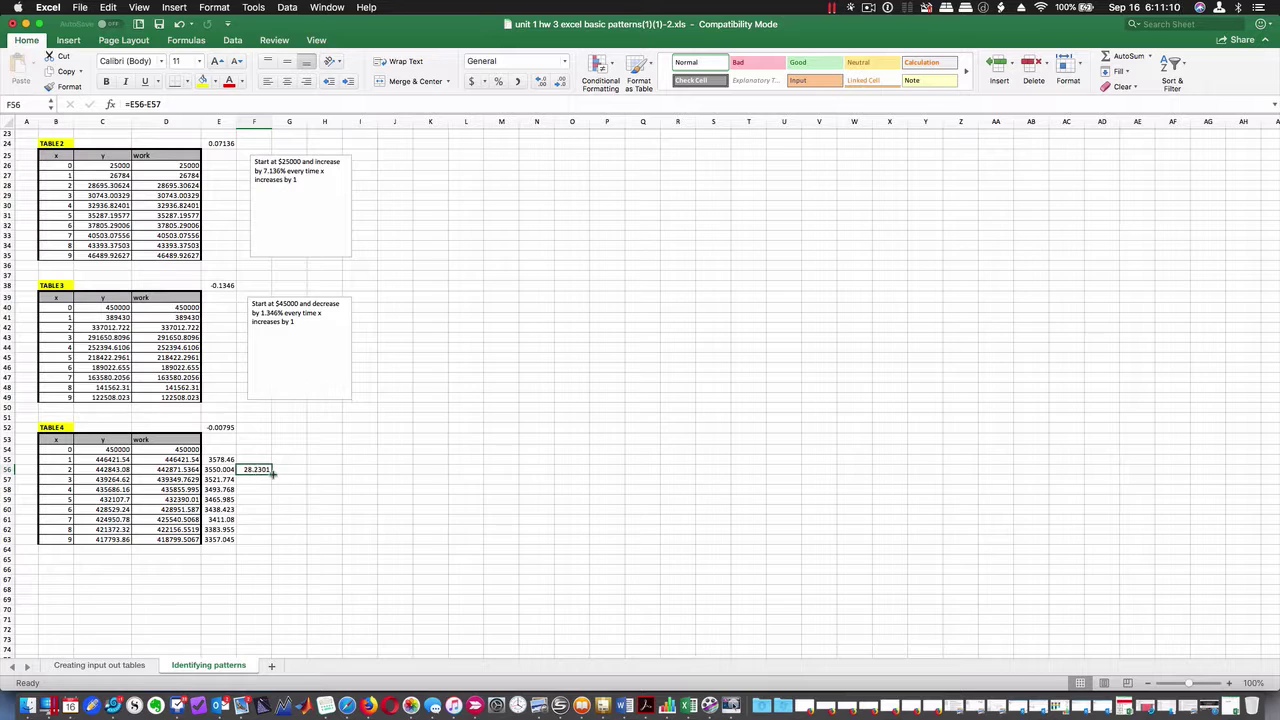
drag(270, 483, 266, 544)
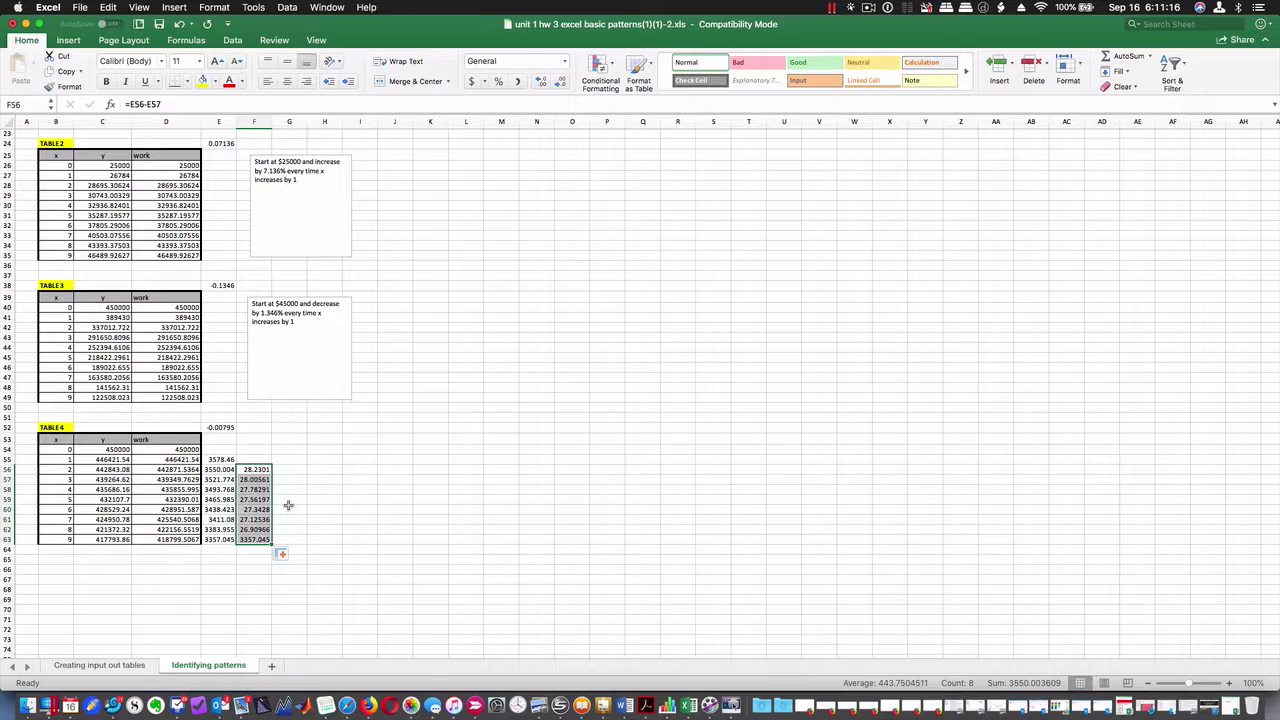
Clear F63 and inspect the formulas in E63, E55 and F56.
click(295, 541)
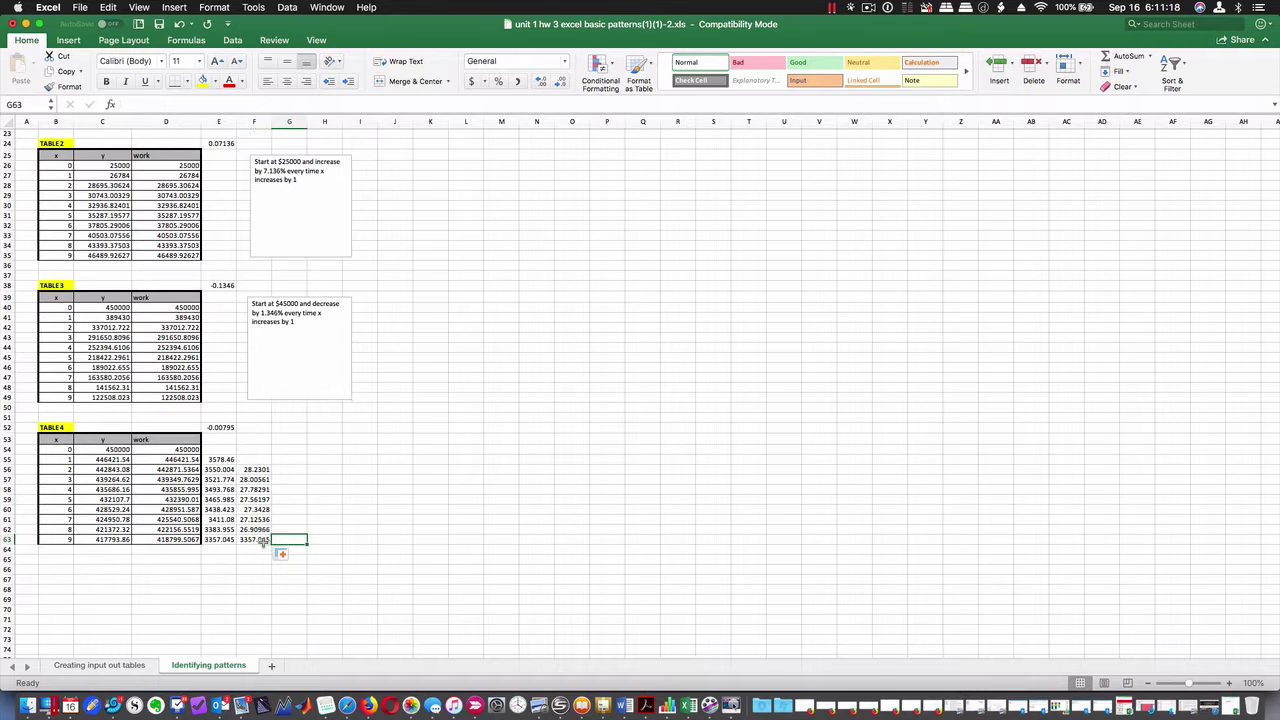
click(262, 541)
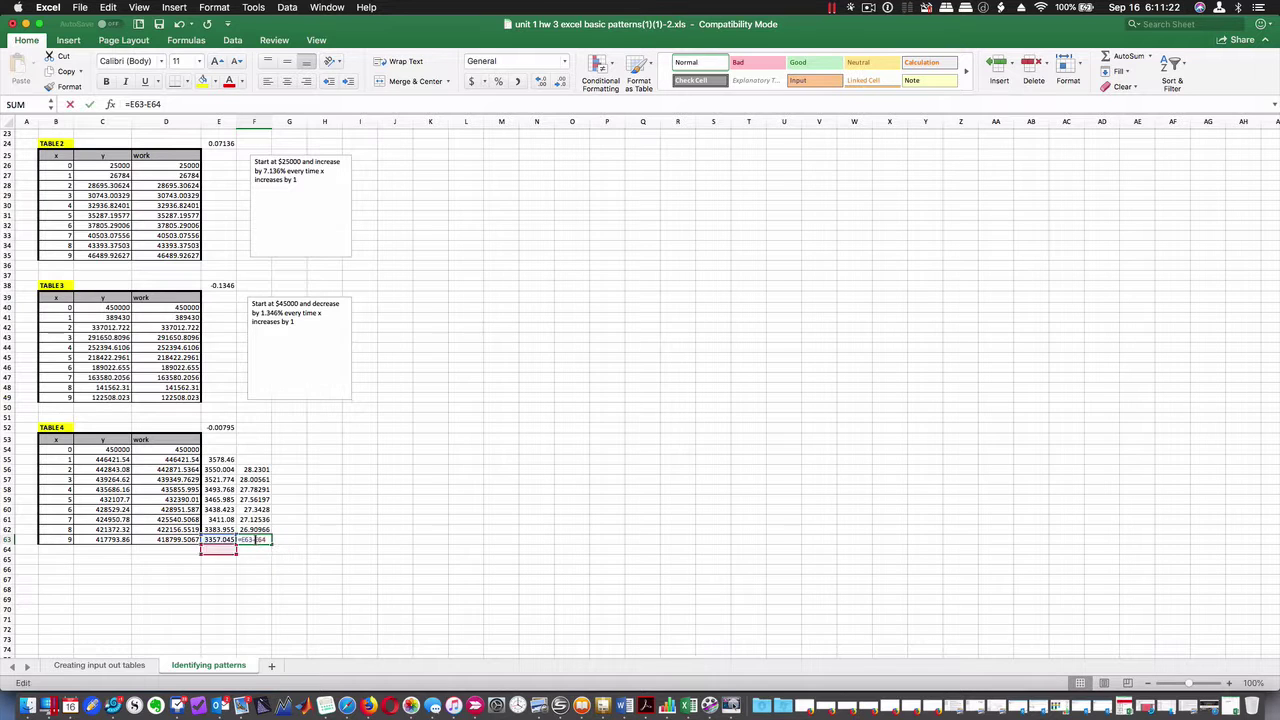
double_click(255, 540)
click(308, 542)
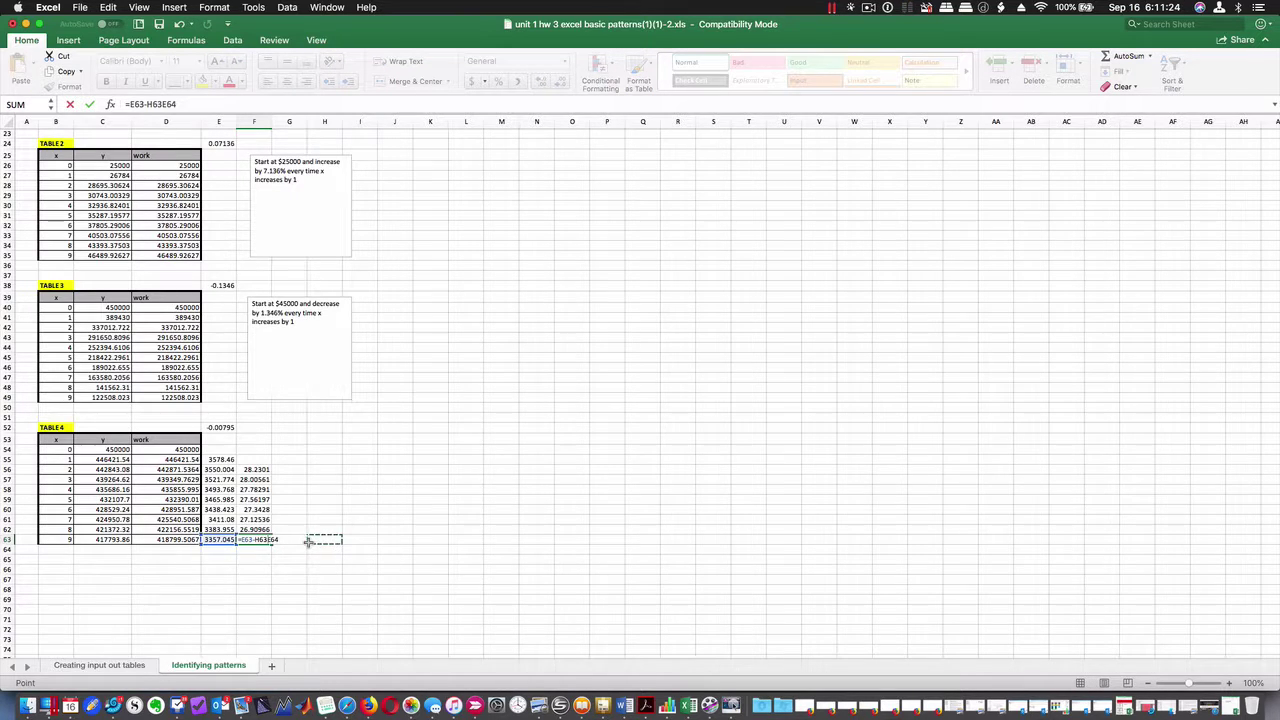
key(Escape)
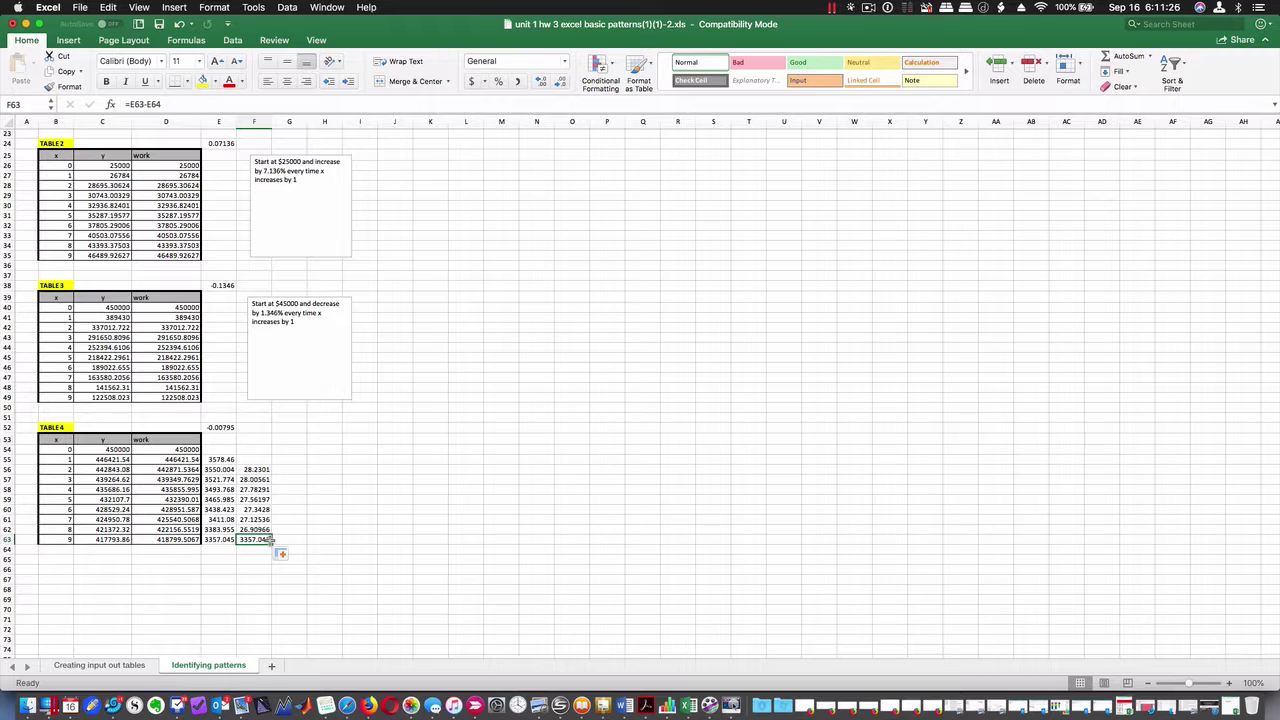
key(Delete)
key(Left)
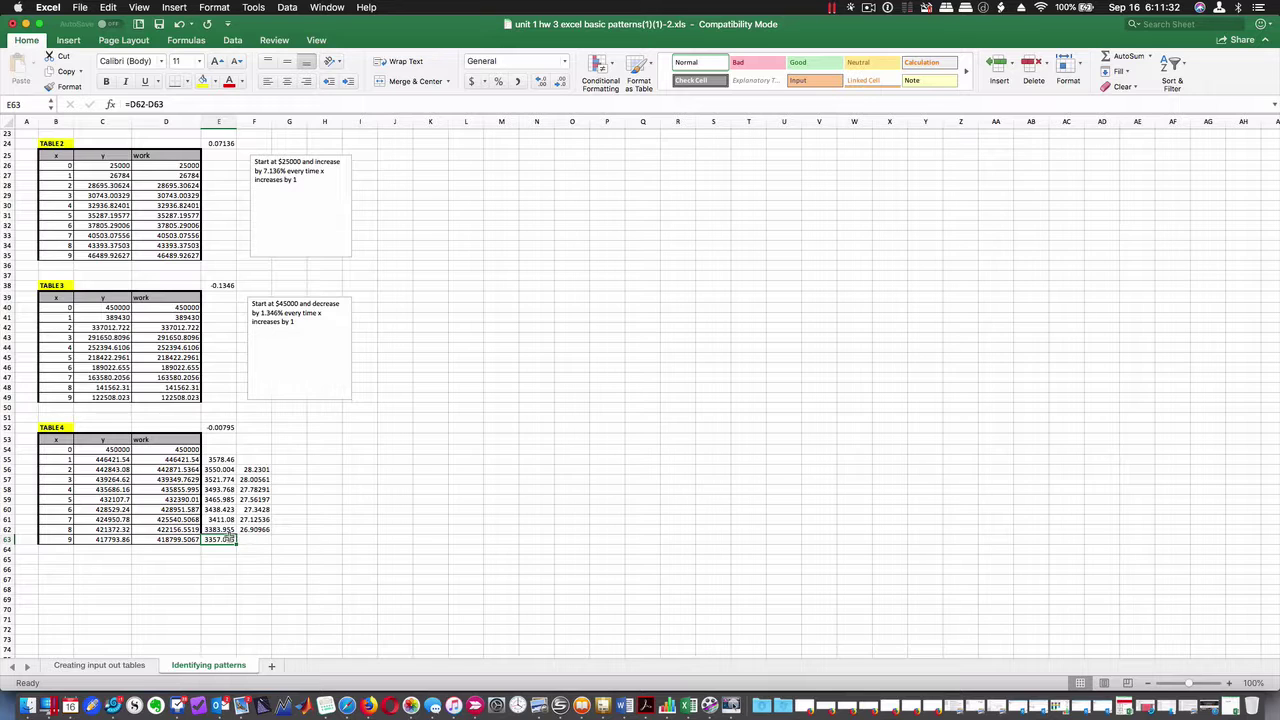
double_click(230, 539)
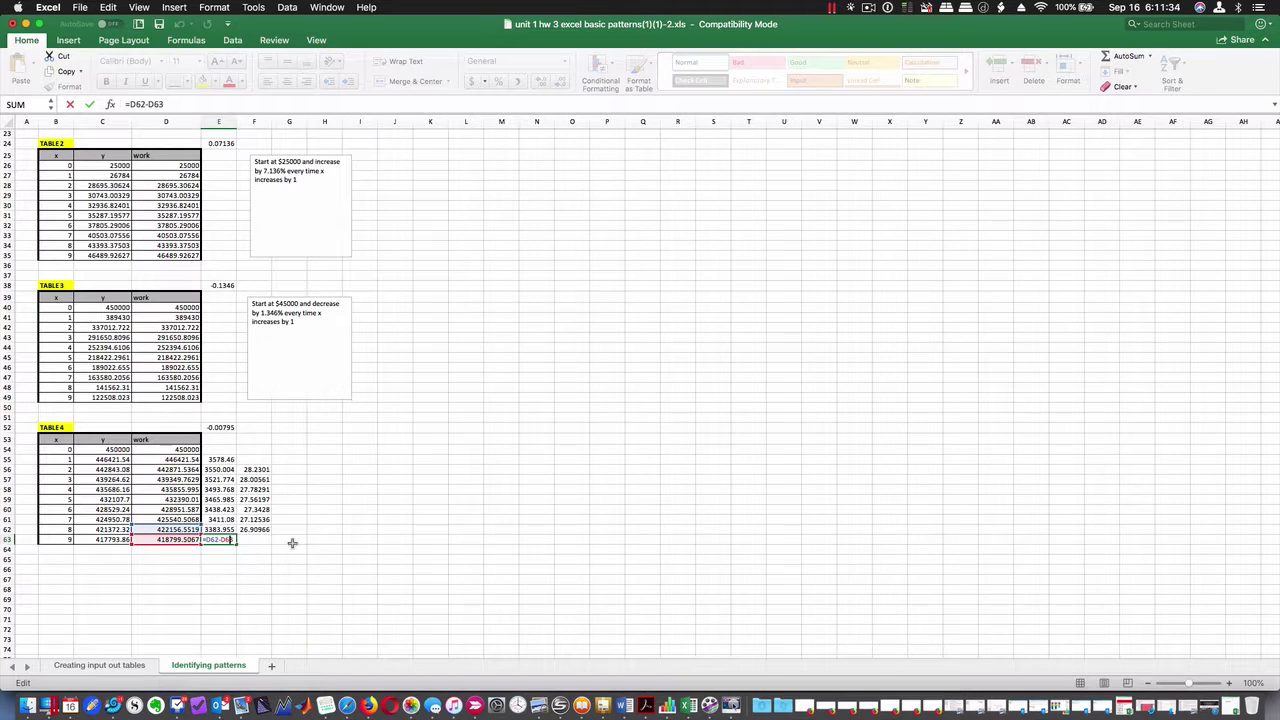
key(Escape)
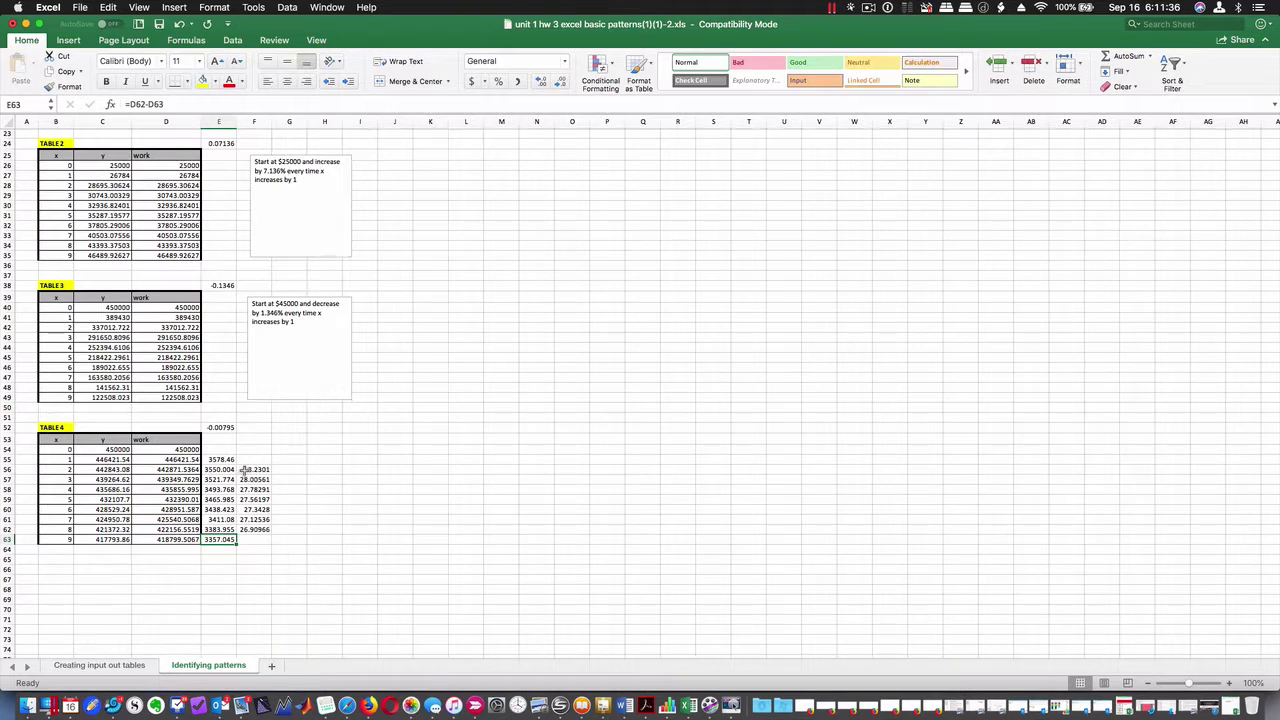
double_click(228, 461)
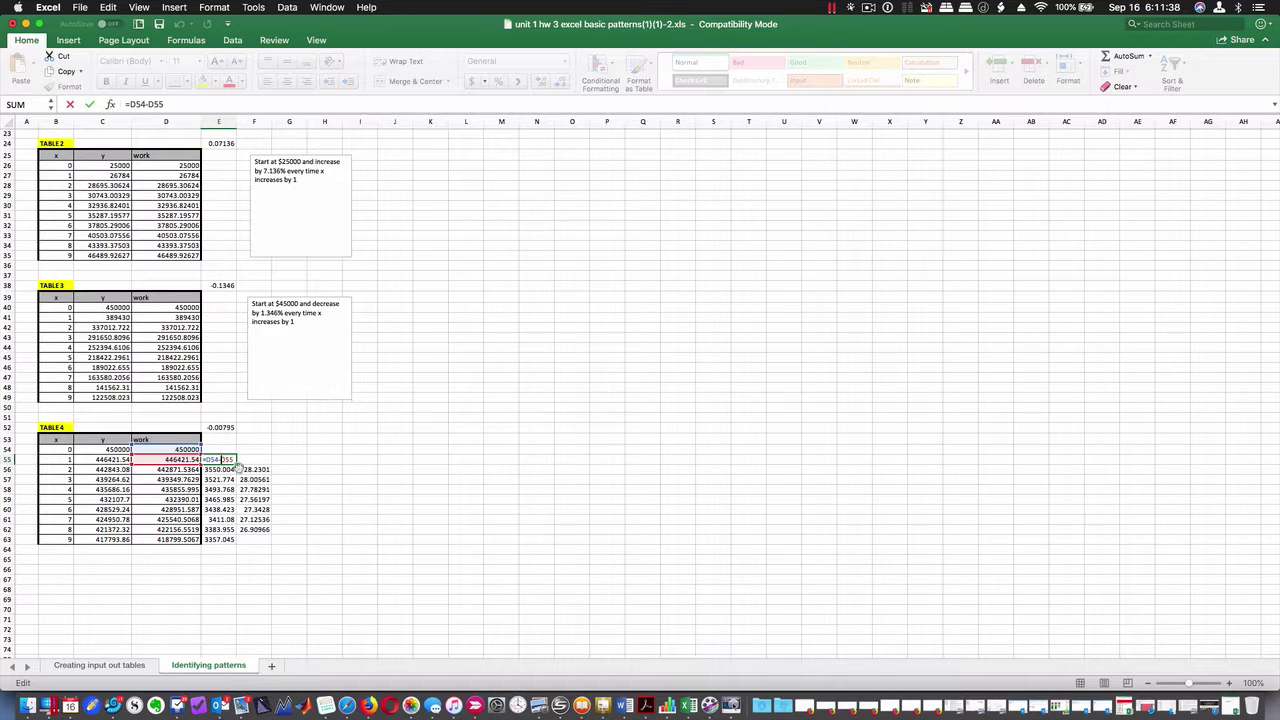
key(Escape)
click(258, 469)
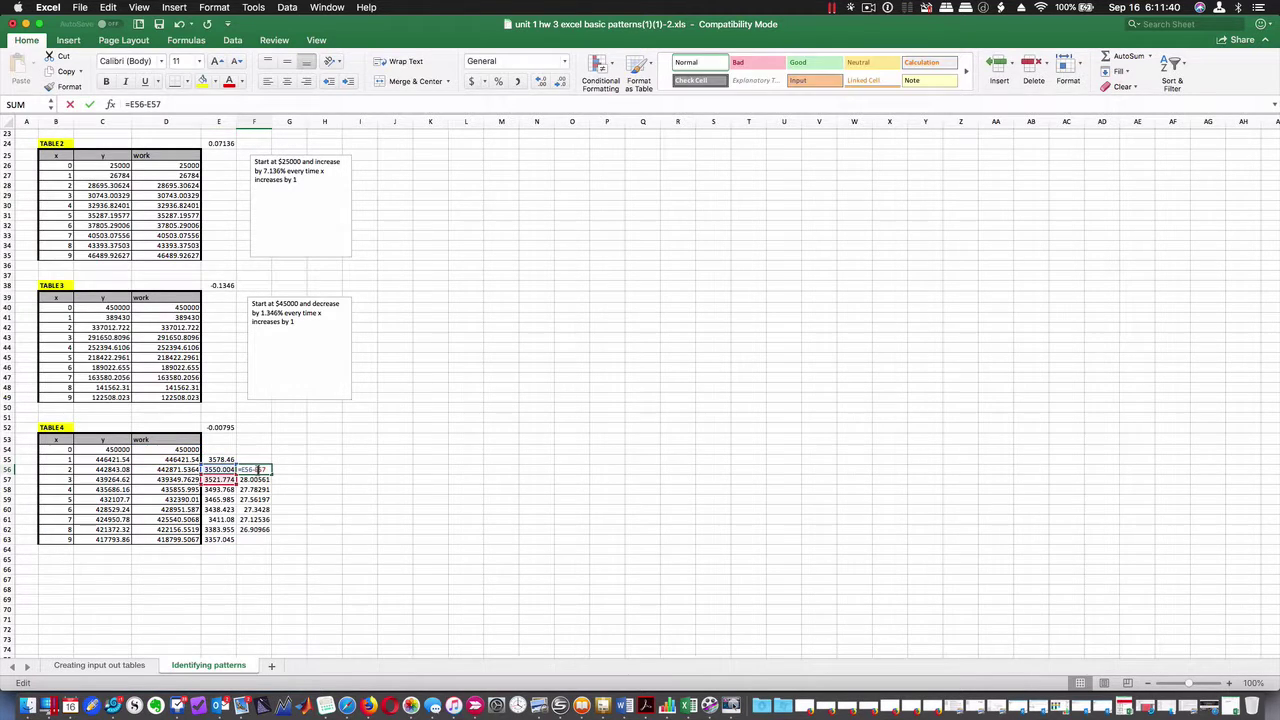
double_click(258, 469)
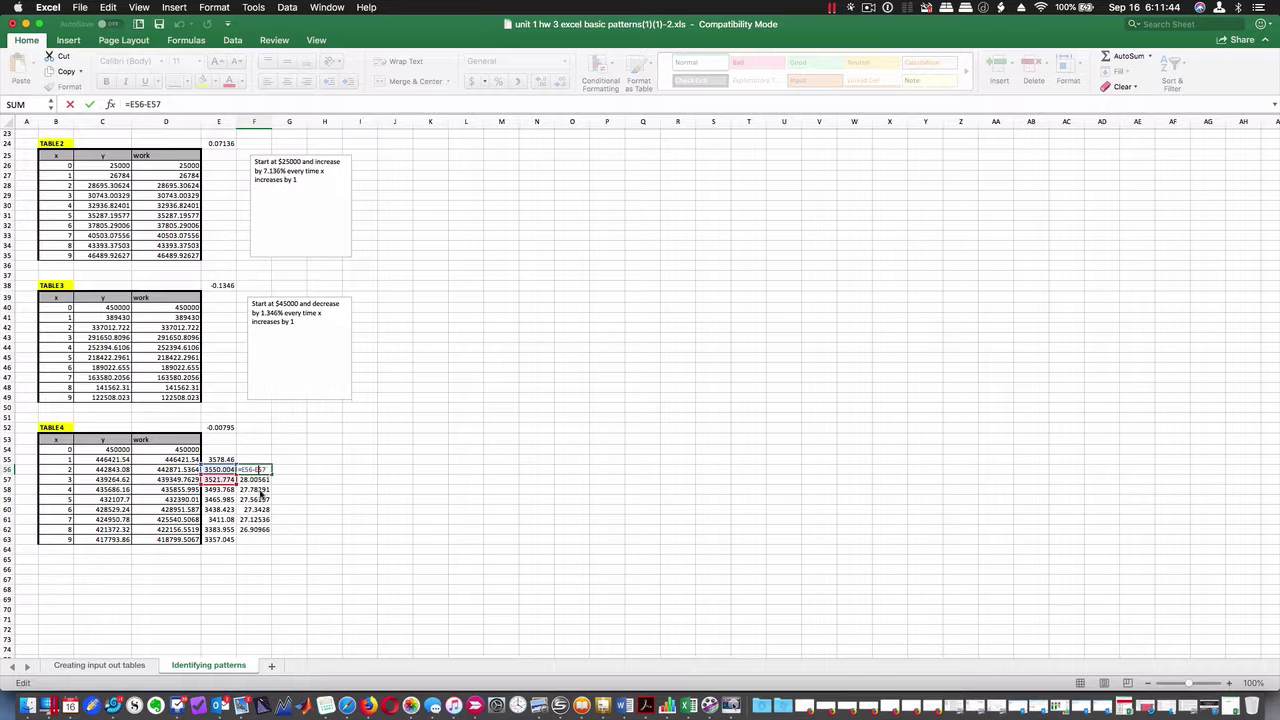
key(Escape)
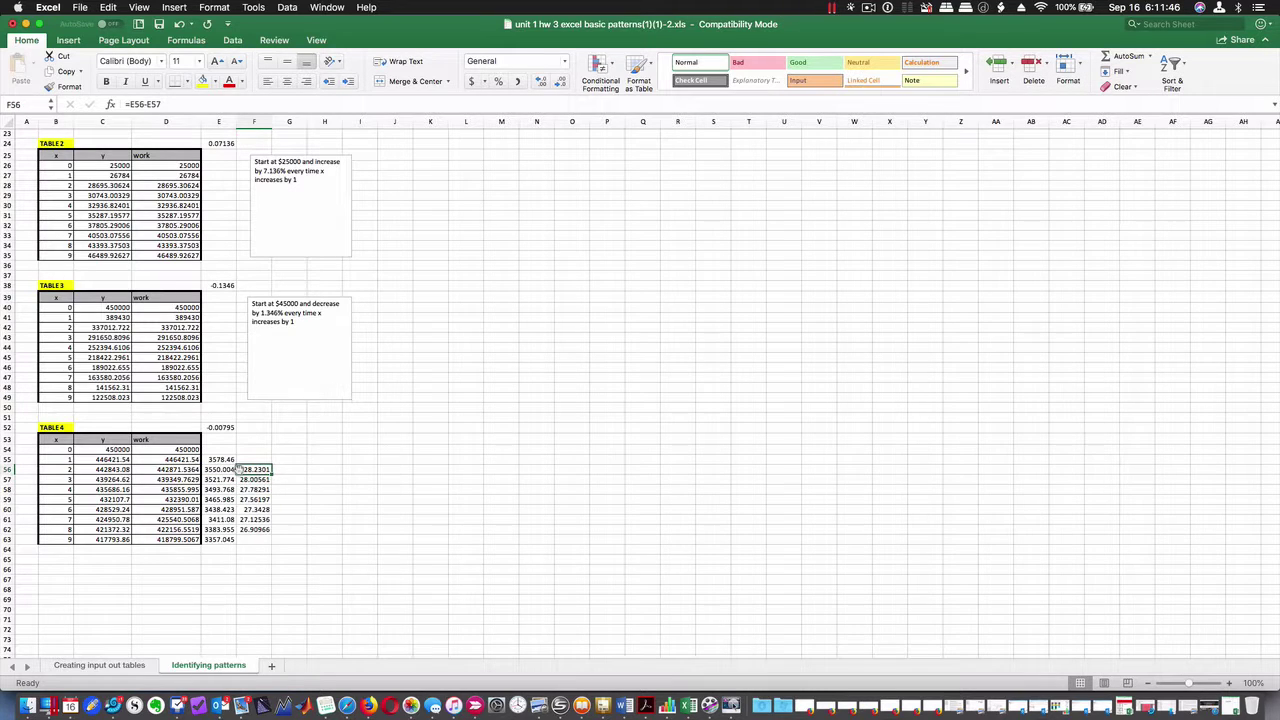
Re-enter F56 as =E55-E56 and fill it down to F63.
text(=)
click(220, 459)
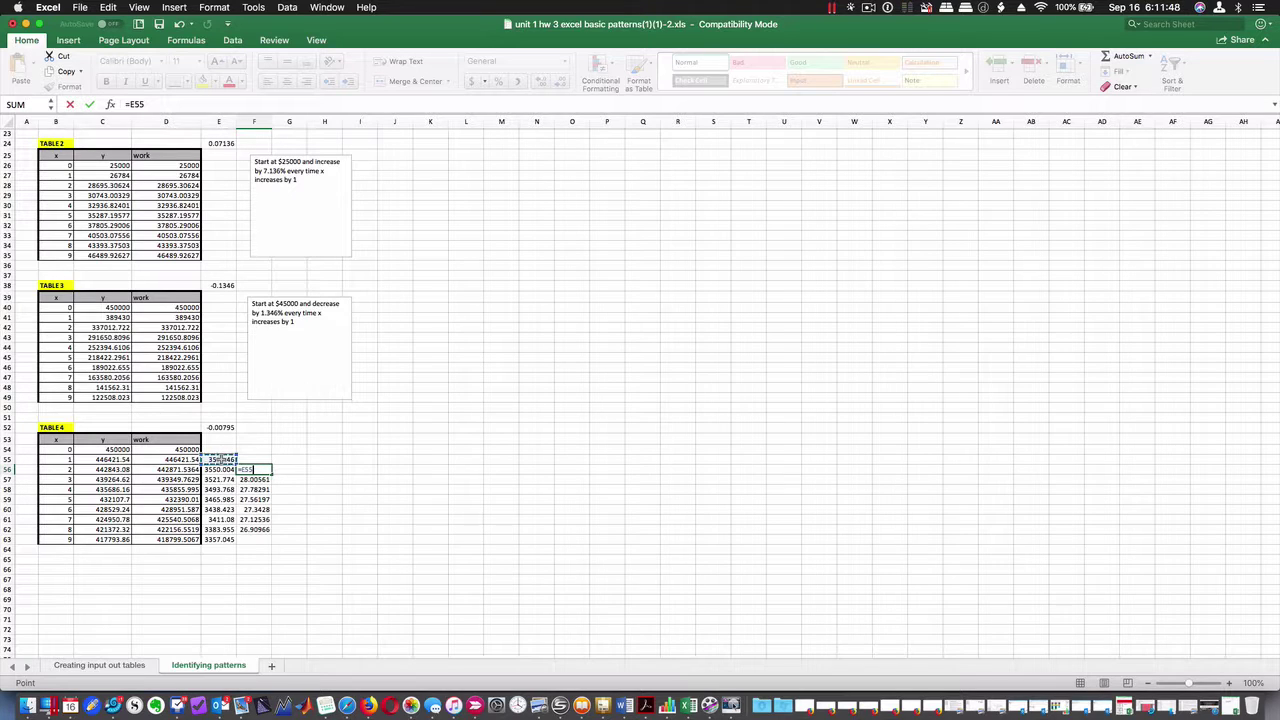
text(-)
click(219, 469)
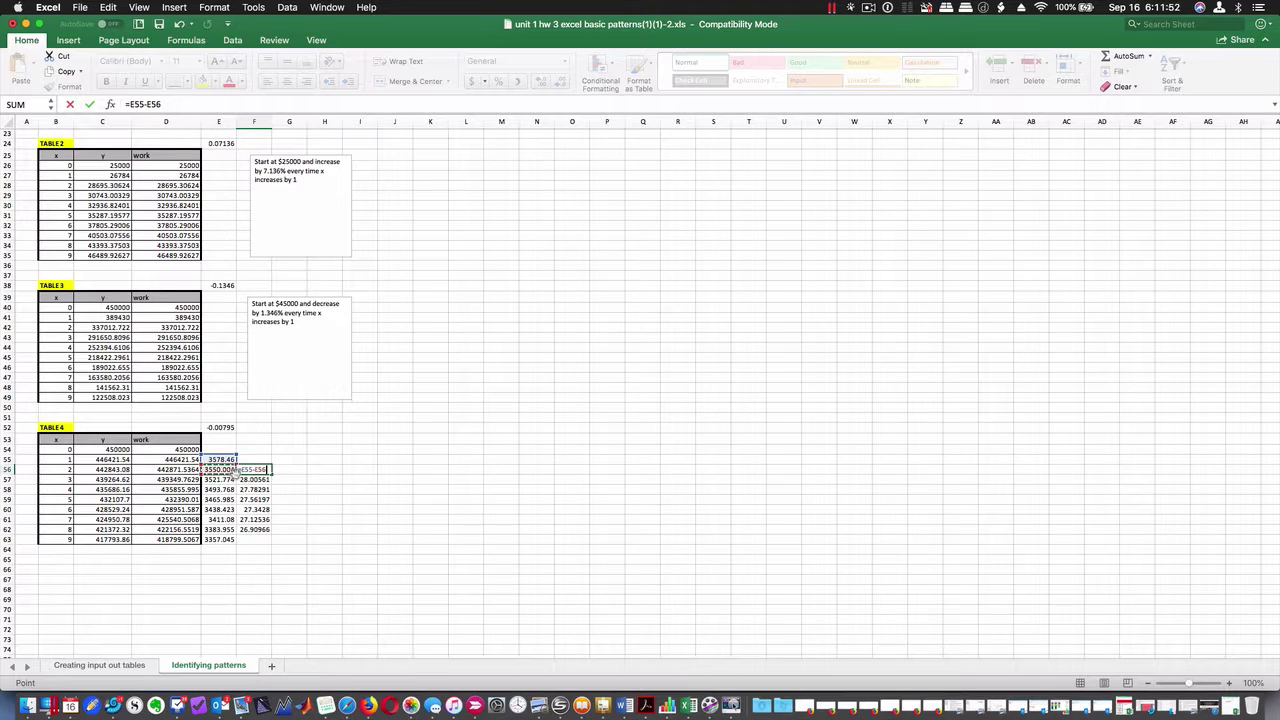
key(Return)
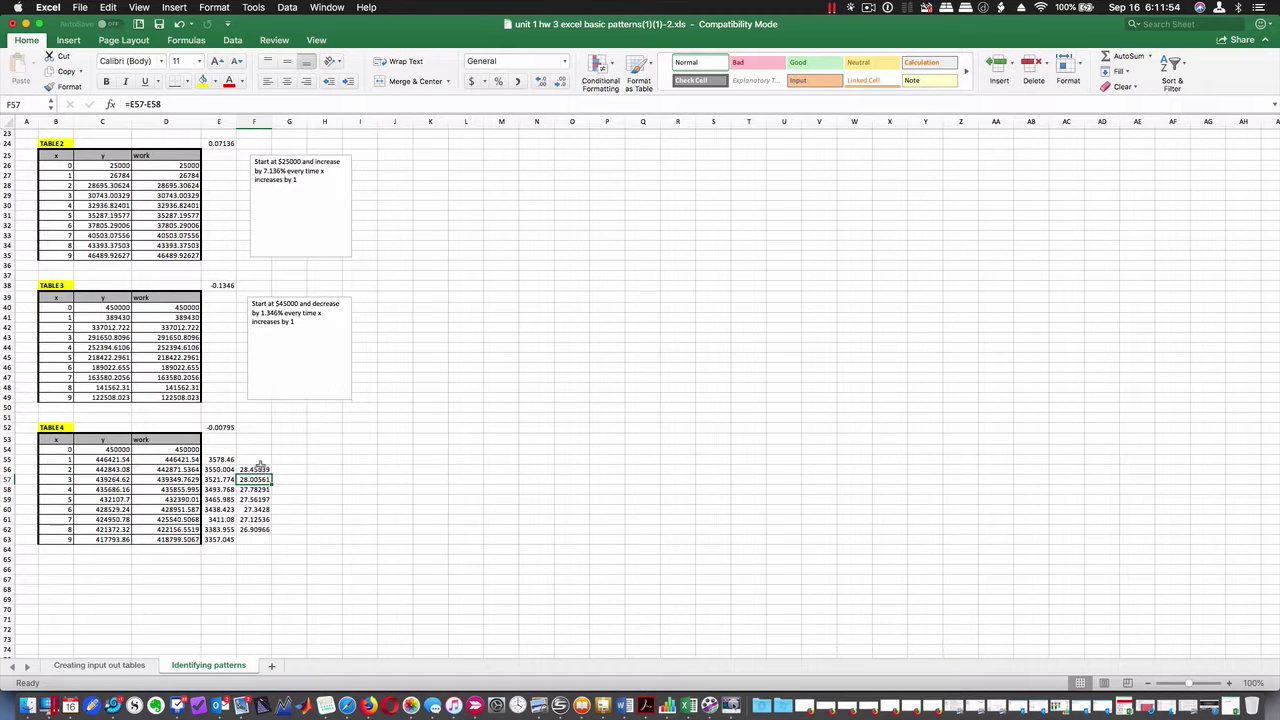
click(260, 469)
drag(271, 474, 273, 540)
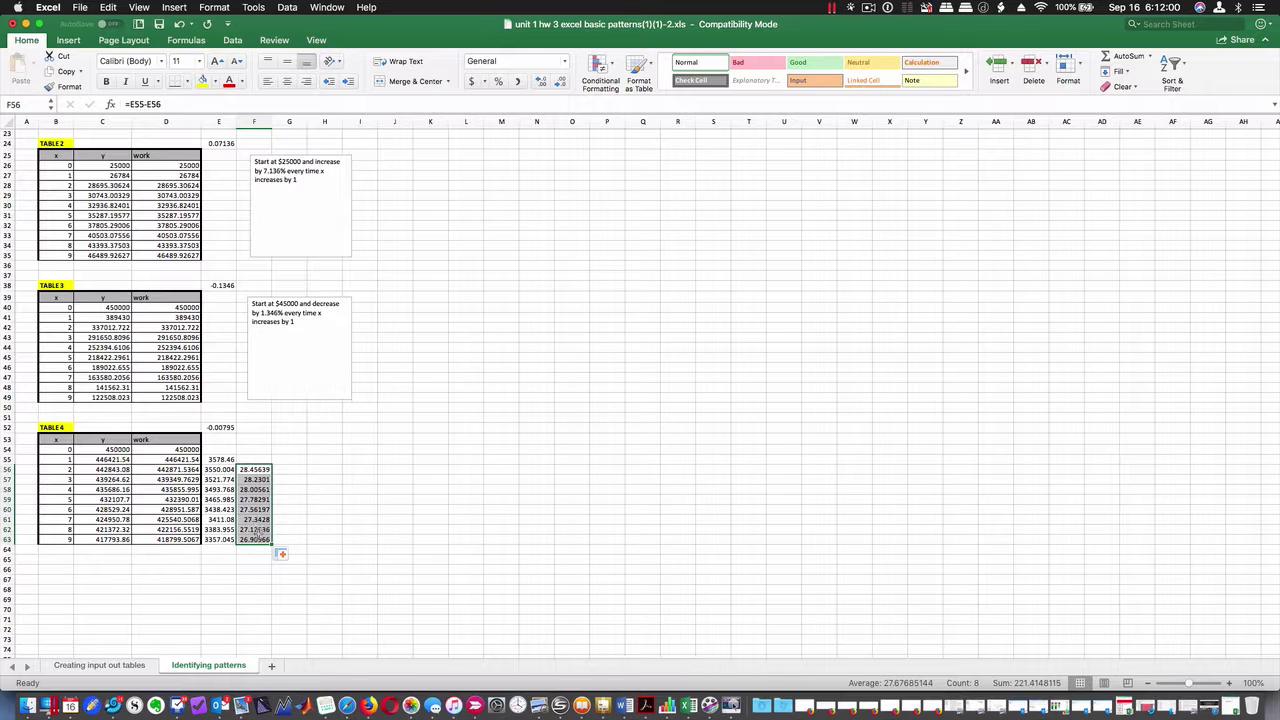
click(287, 480)
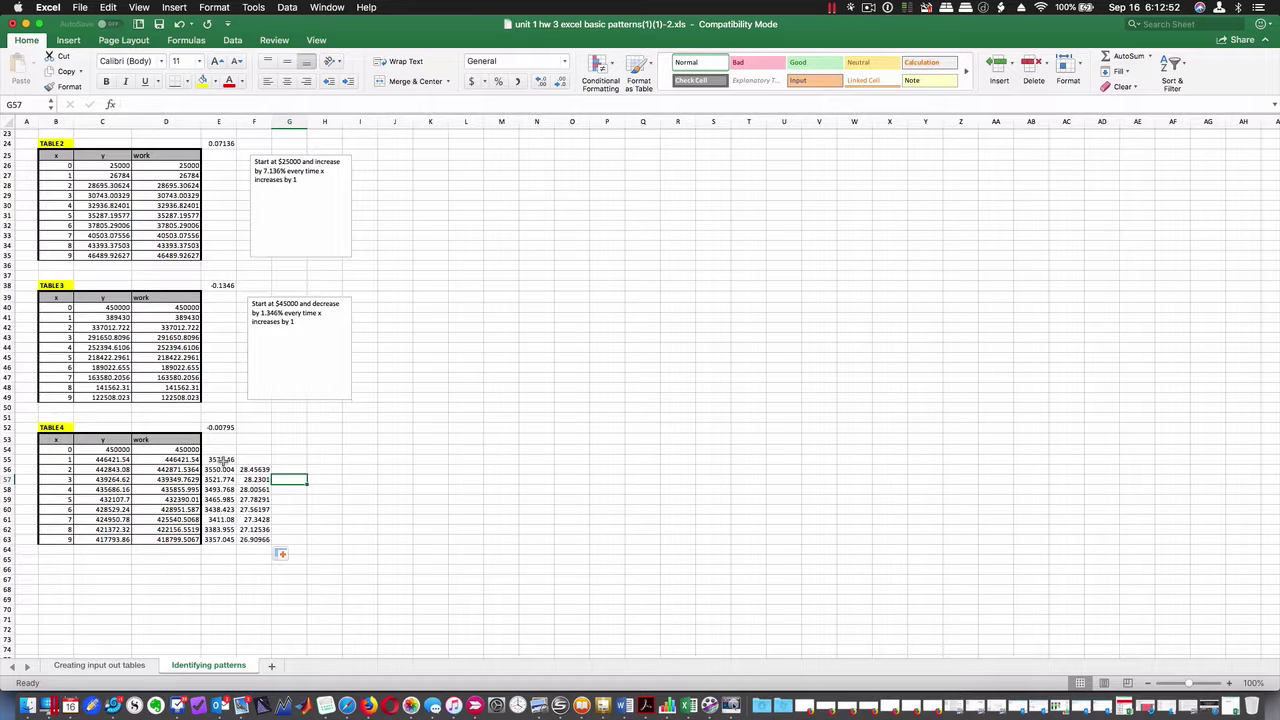
Clear the helper values in E55:F63 and enter =C54-C55 in D54.
drag(221, 459, 262, 540)
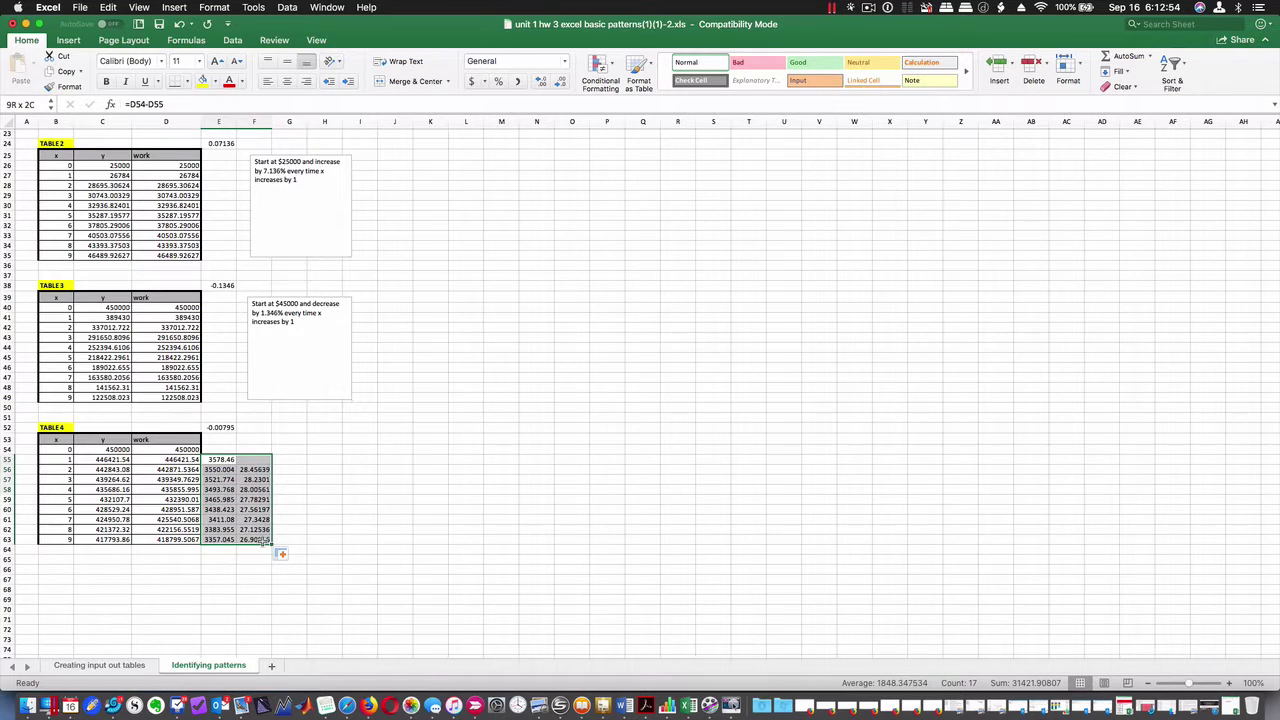
key(Delete)
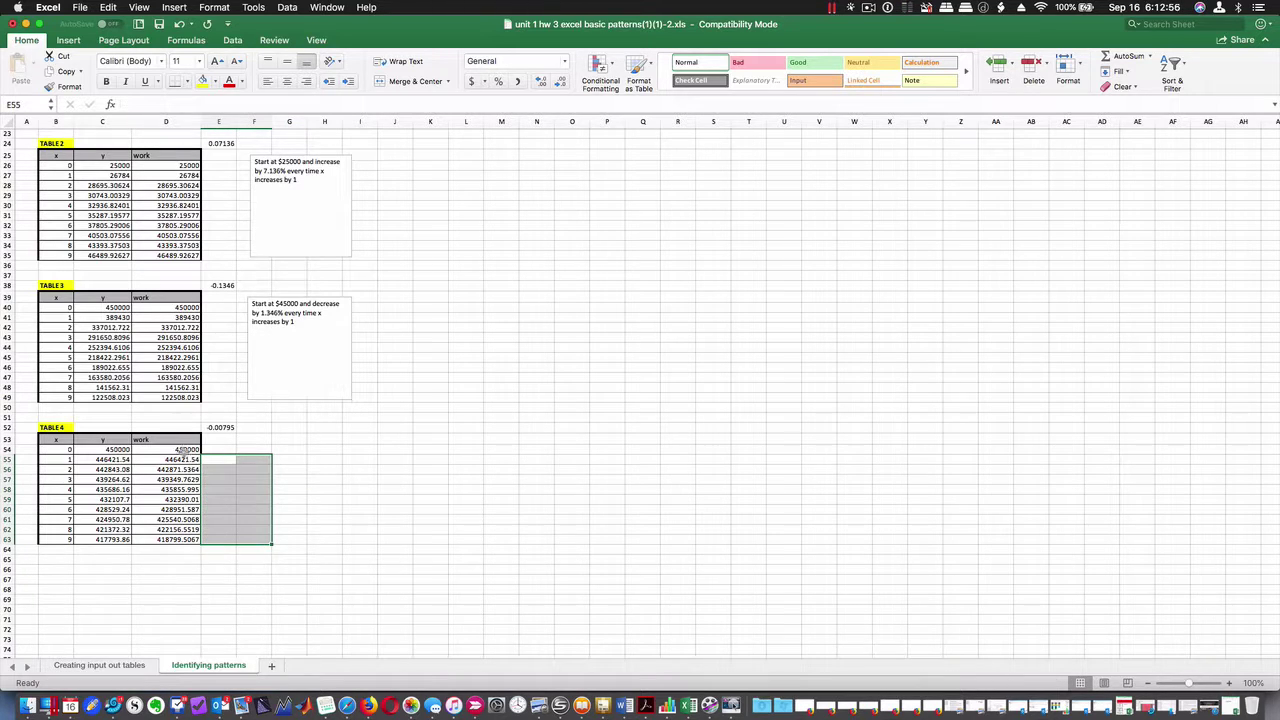
click(182, 451)
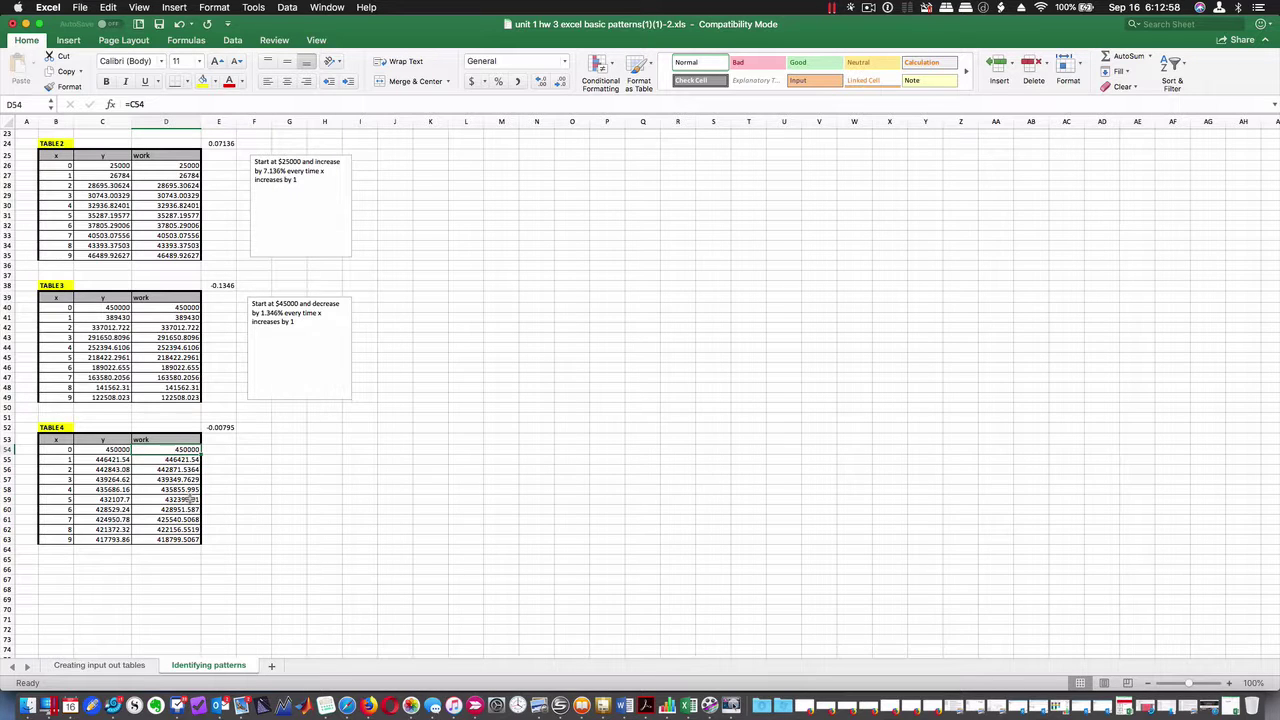
text(=)
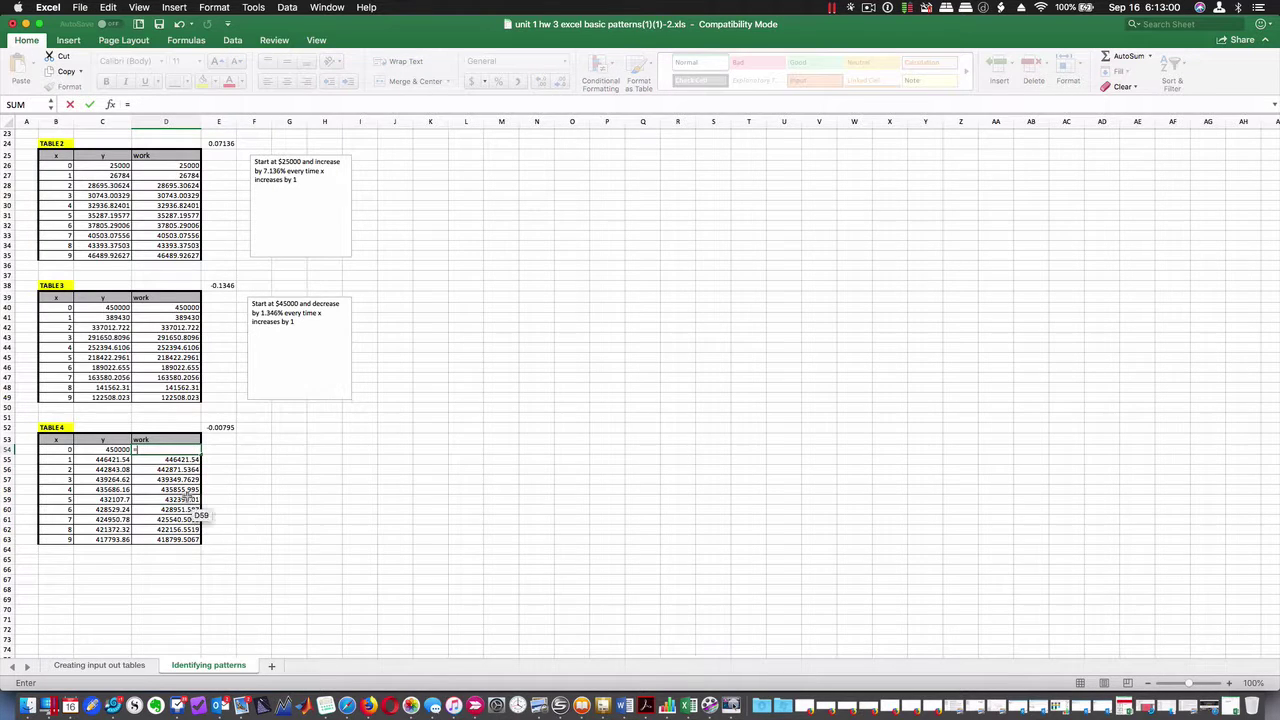
click(119, 451)
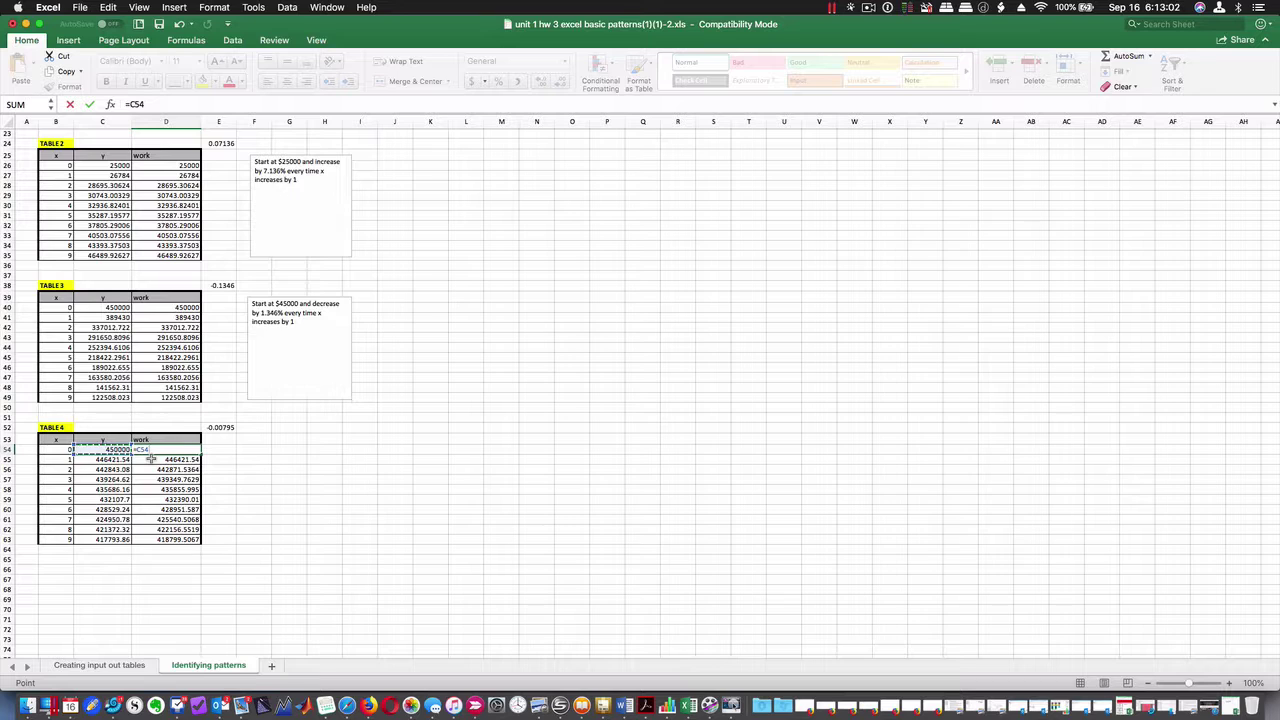
text(-)
click(103, 460)
key(Return)
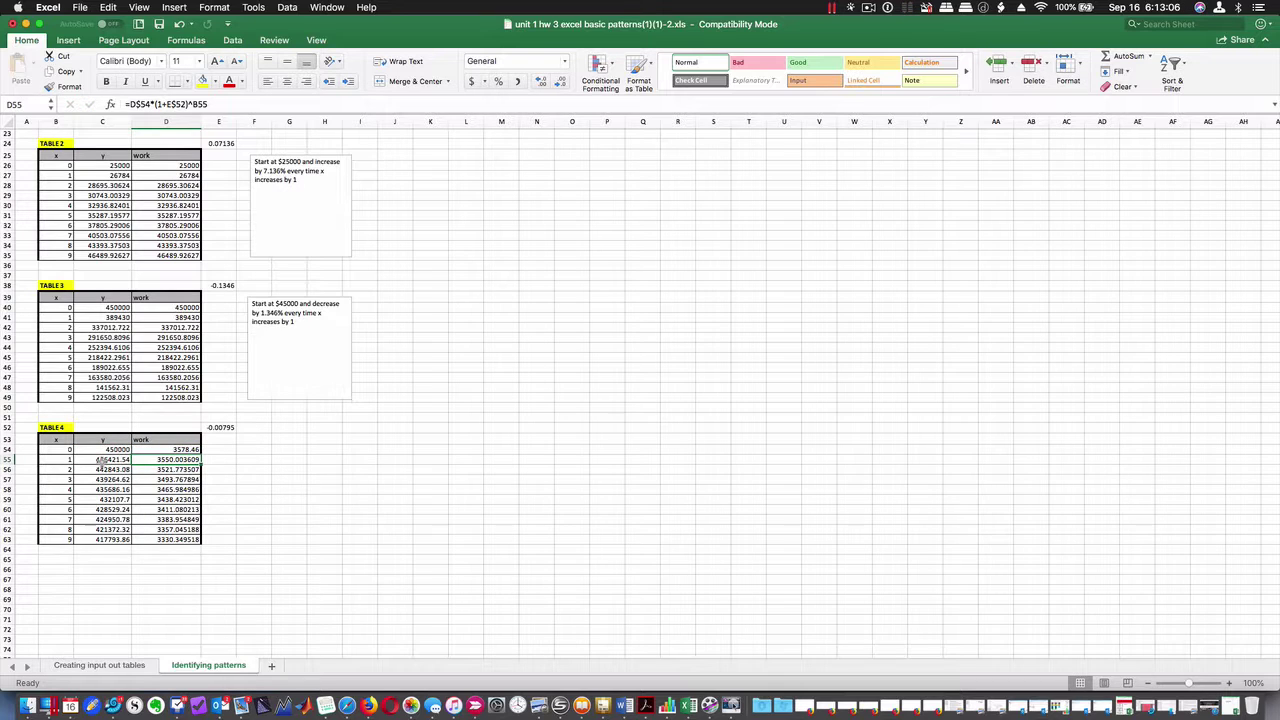
Enter =C55-C56 in D55, also giving 3578.46.
text(=)
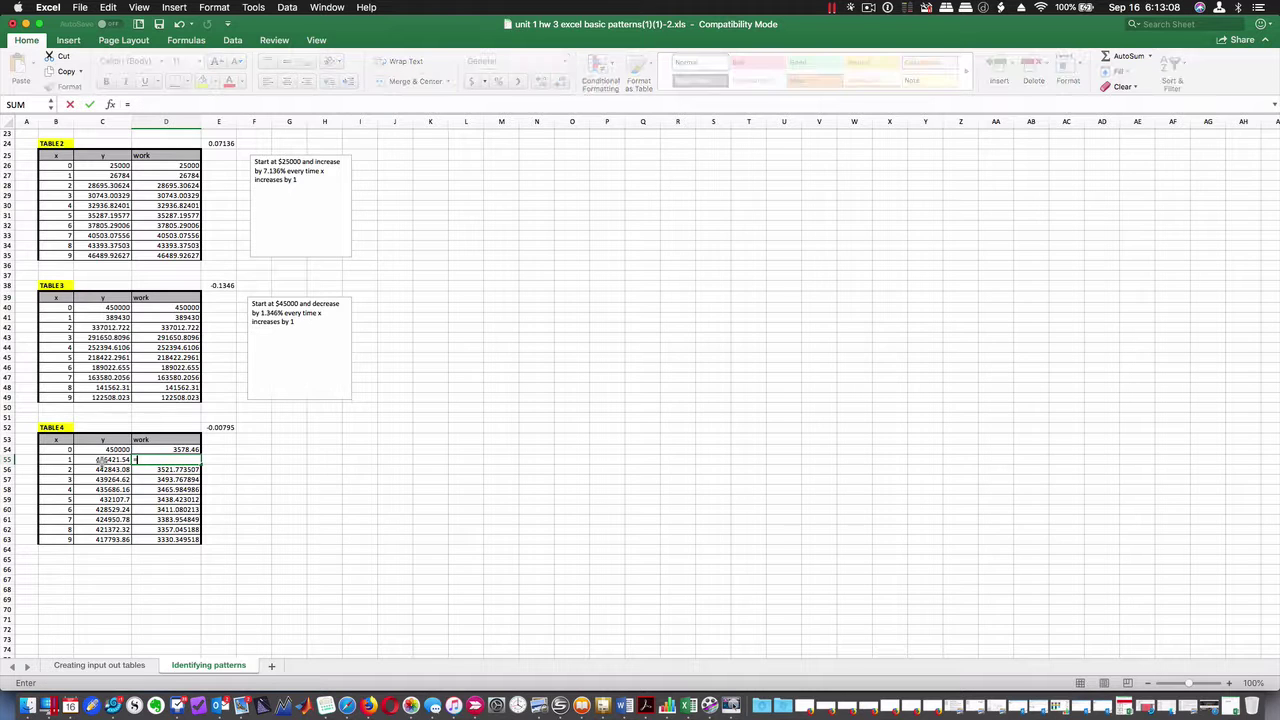
click(104, 460)
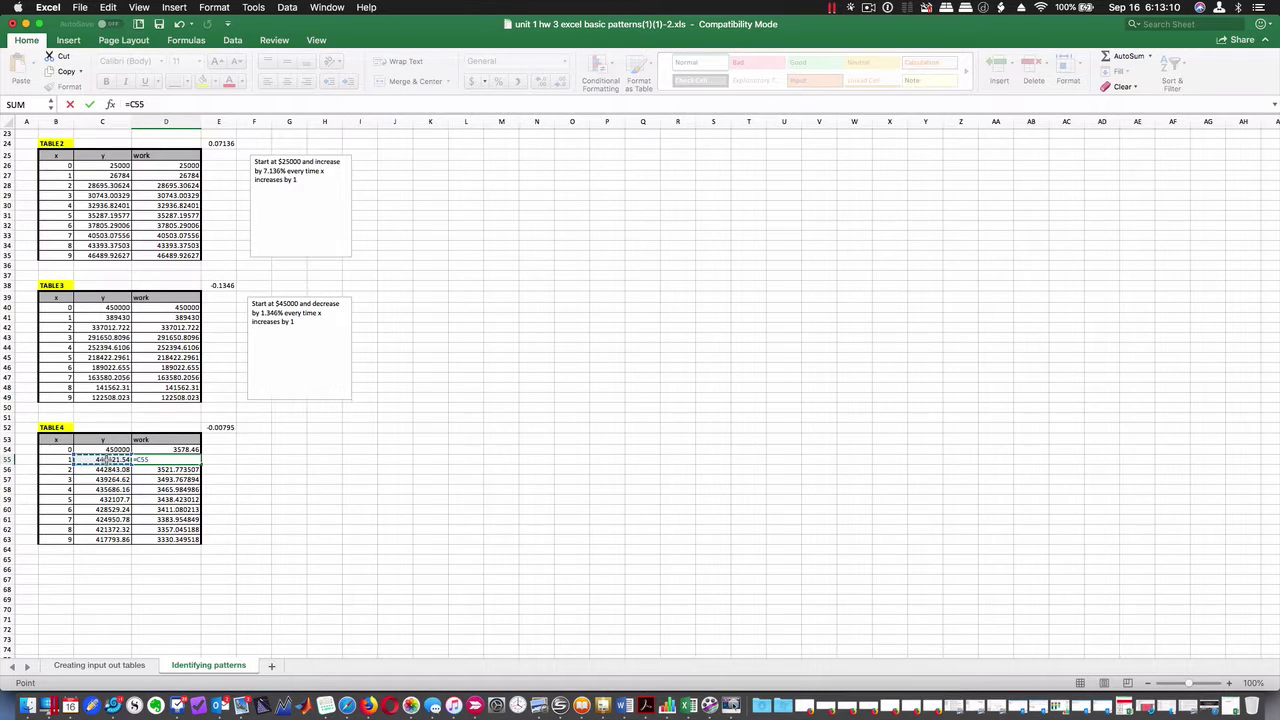
text(-)
click(101, 469)
key(Return)
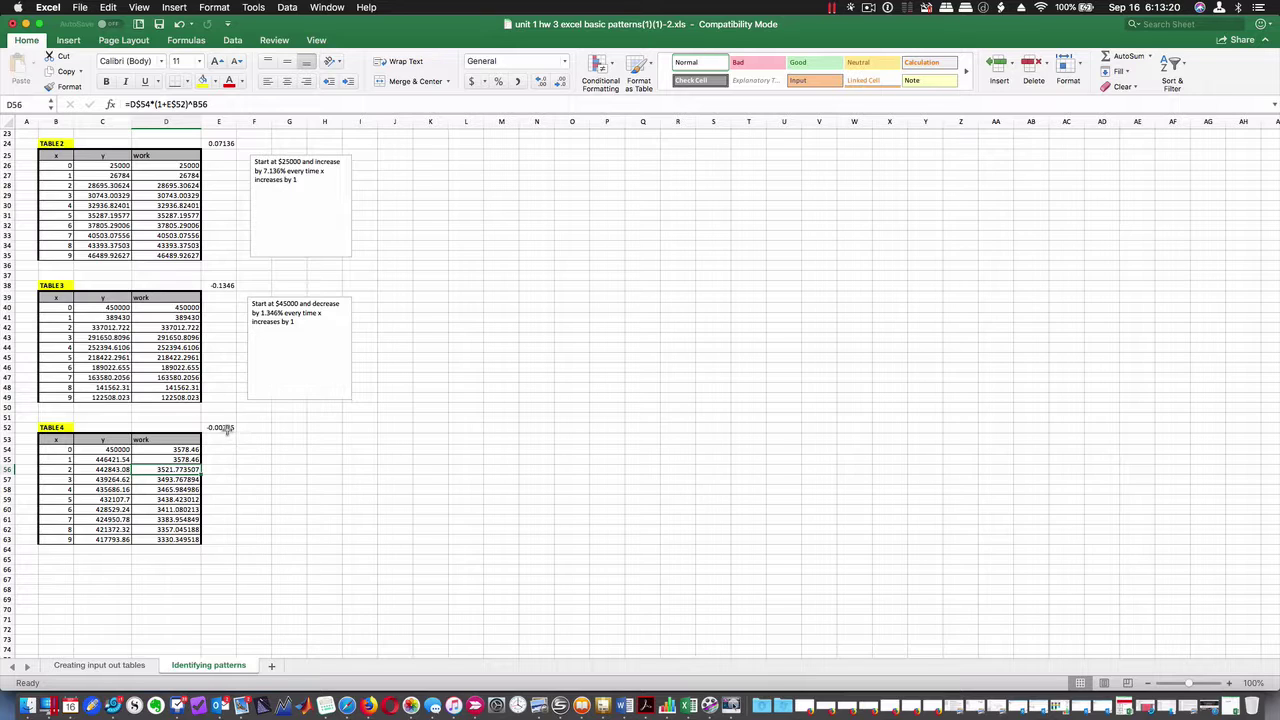
click(226, 428)
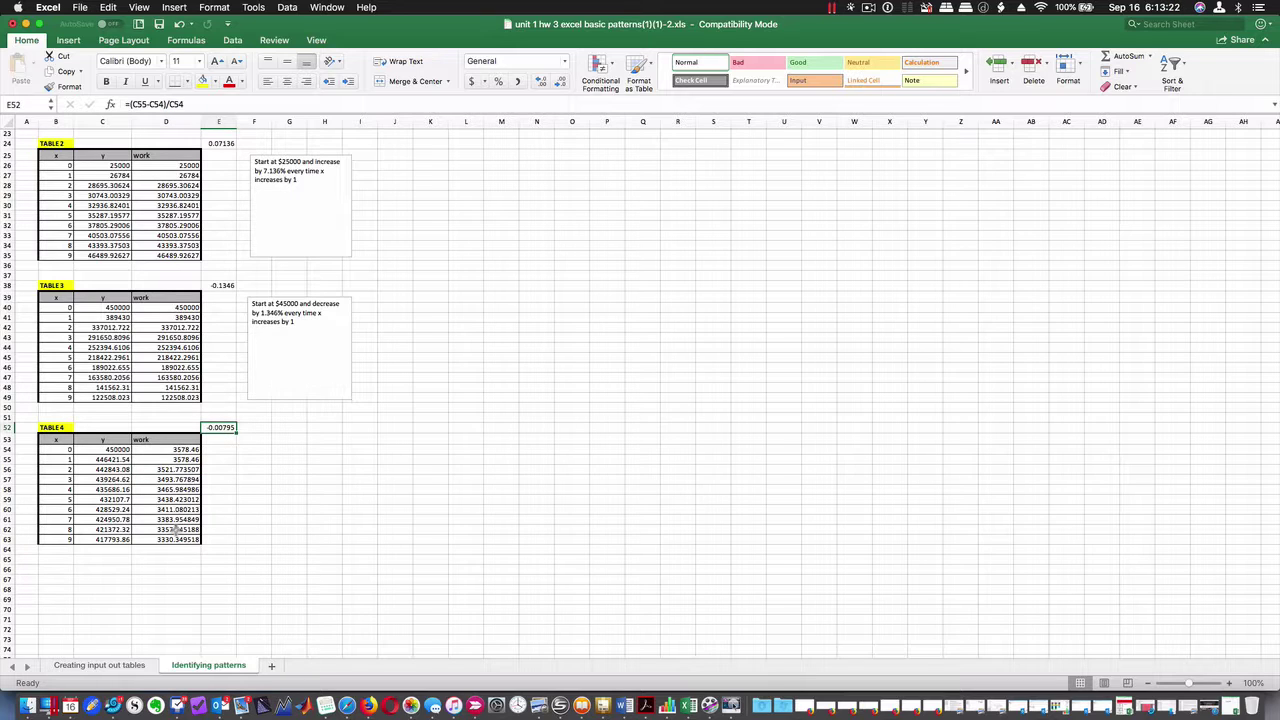
Review Table 4's y values in C54:C56 and the formulas in D54 and D55.
click(118, 451)
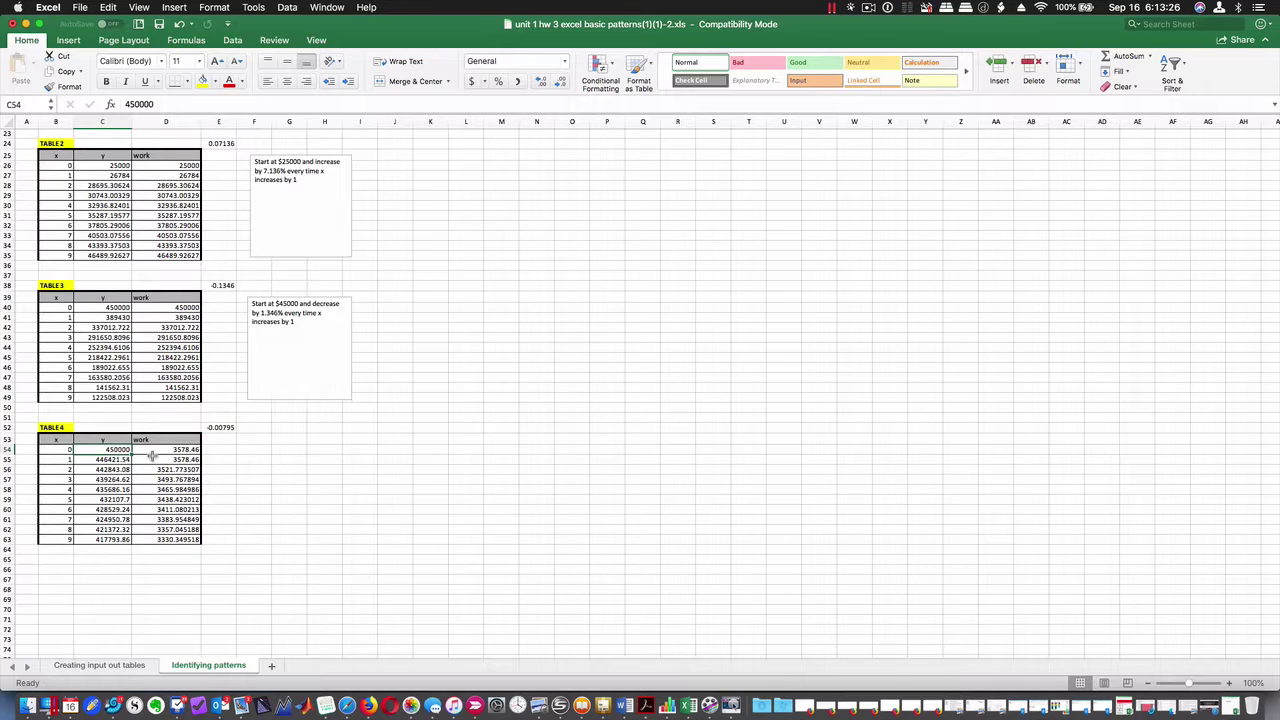
click(186, 451)
drag(116, 459, 118, 469)
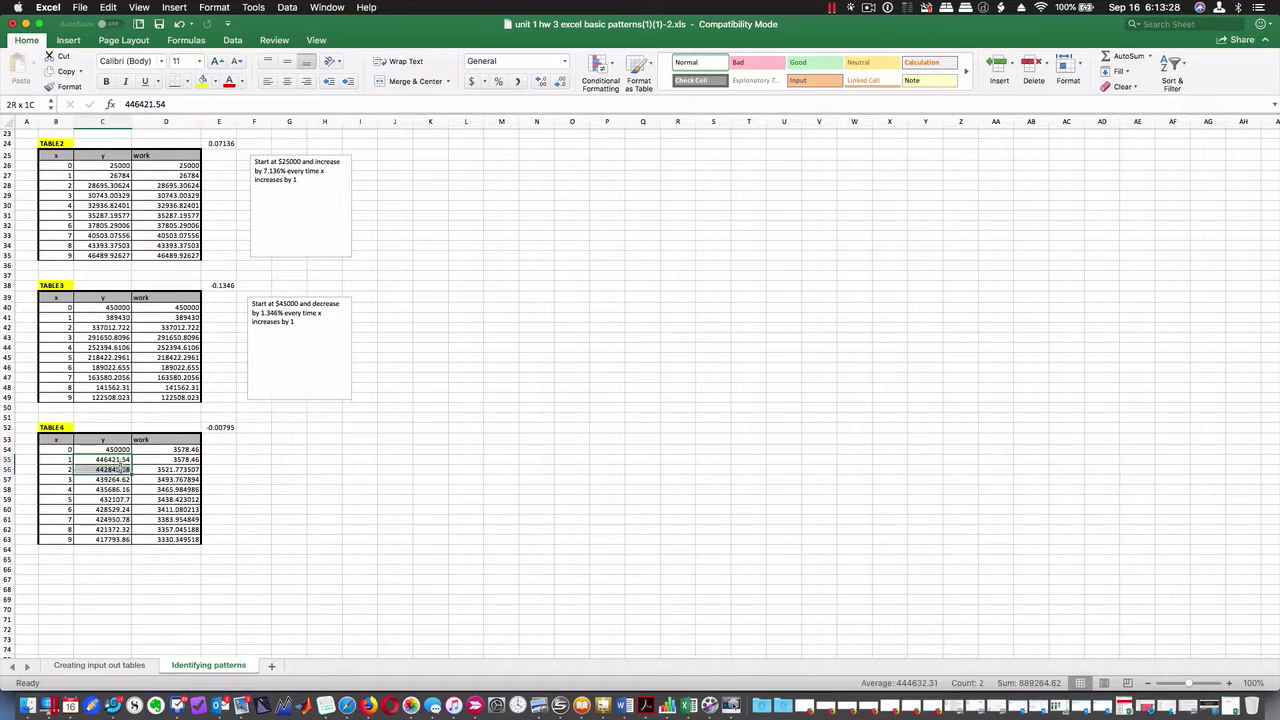
click(168, 459)
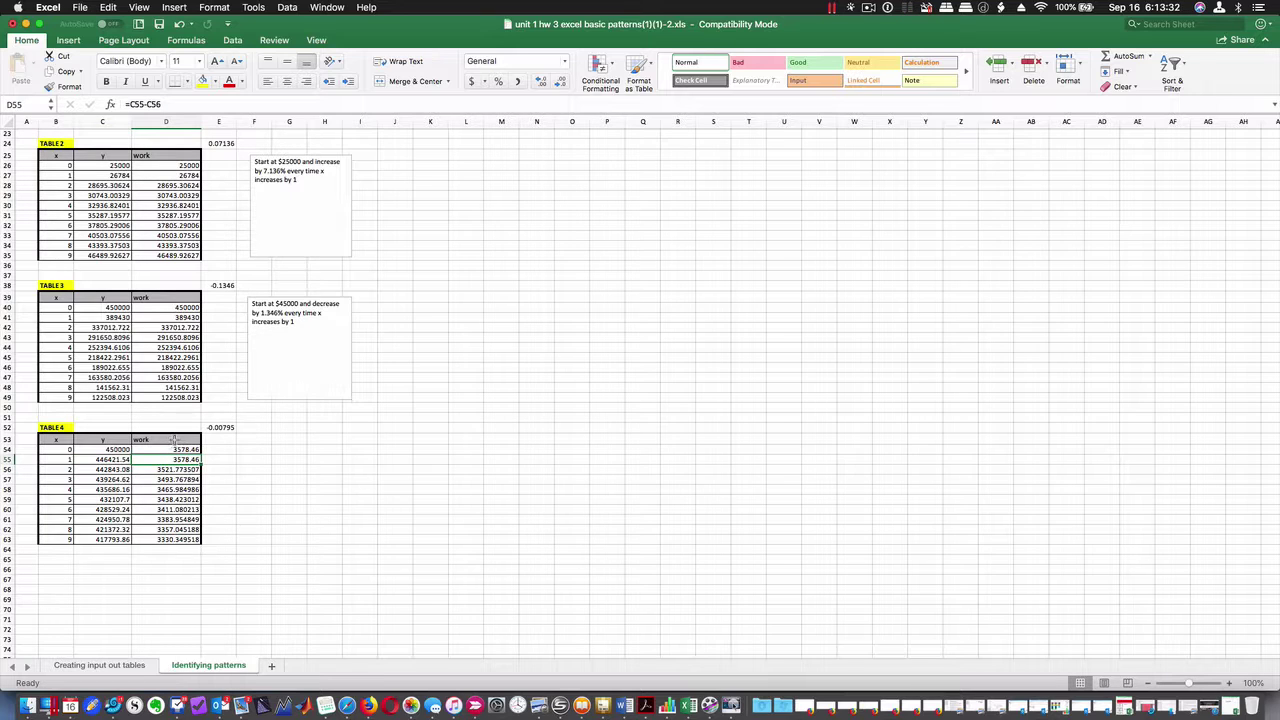
scroll(407, 463, up, 5)
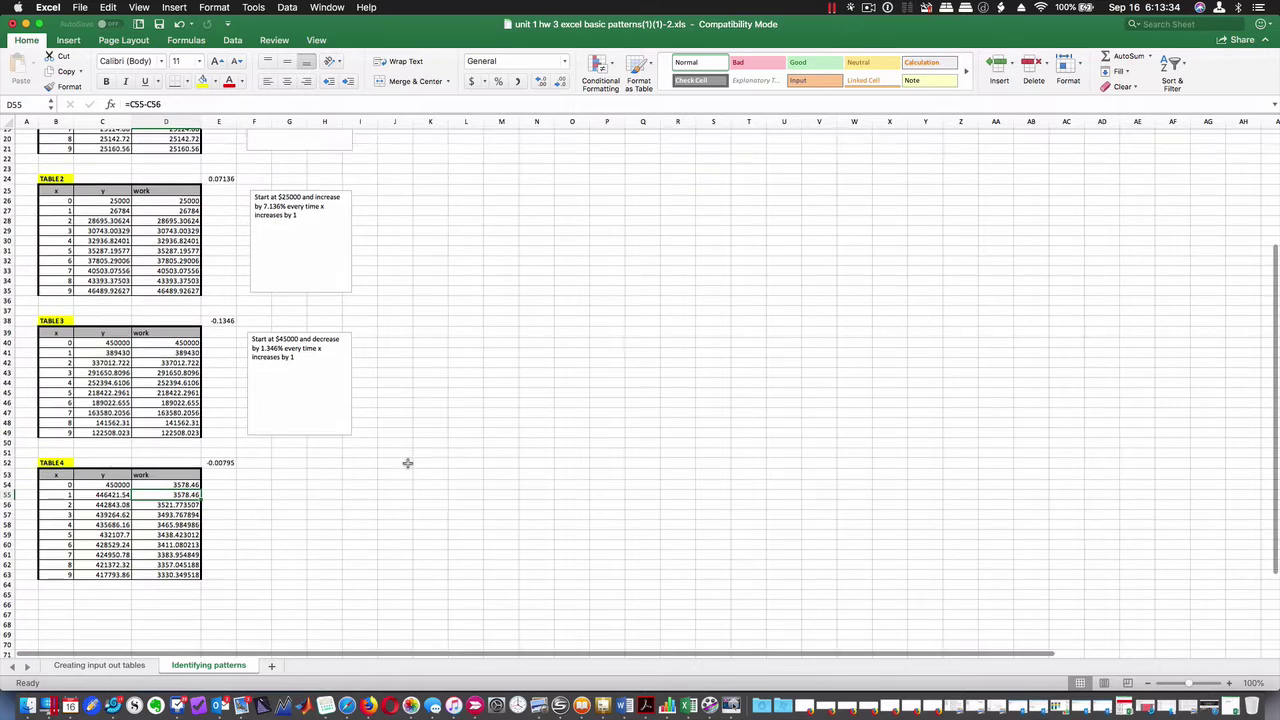
scroll(407, 463, up, 1)
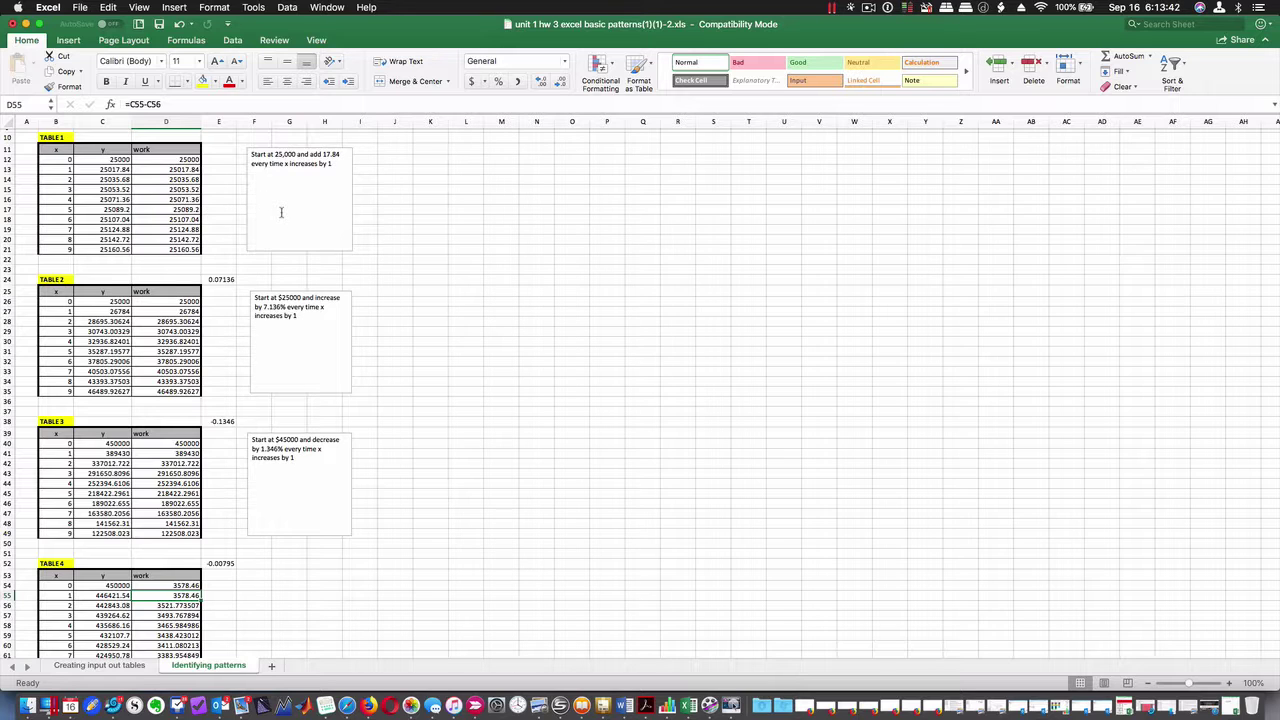
scroll(432, 405, down, 3)
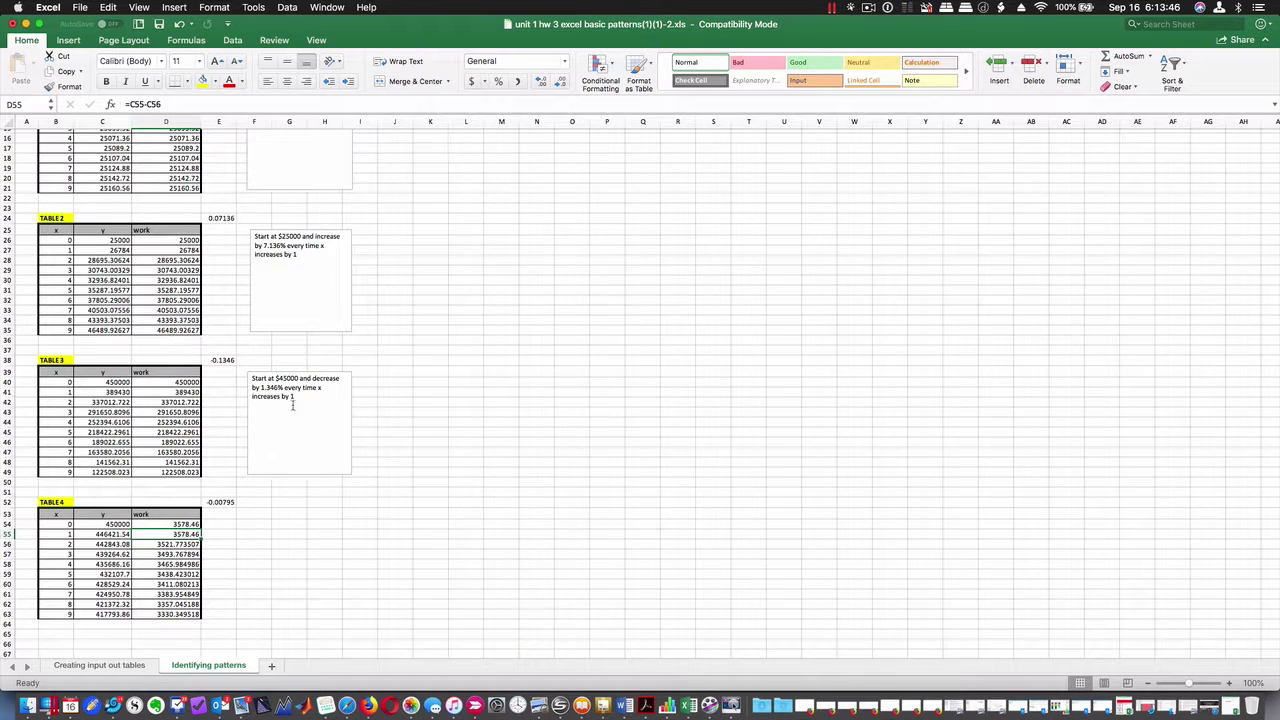
scroll(423, 491, down, 1)
scroll(423, 491, down, 2)
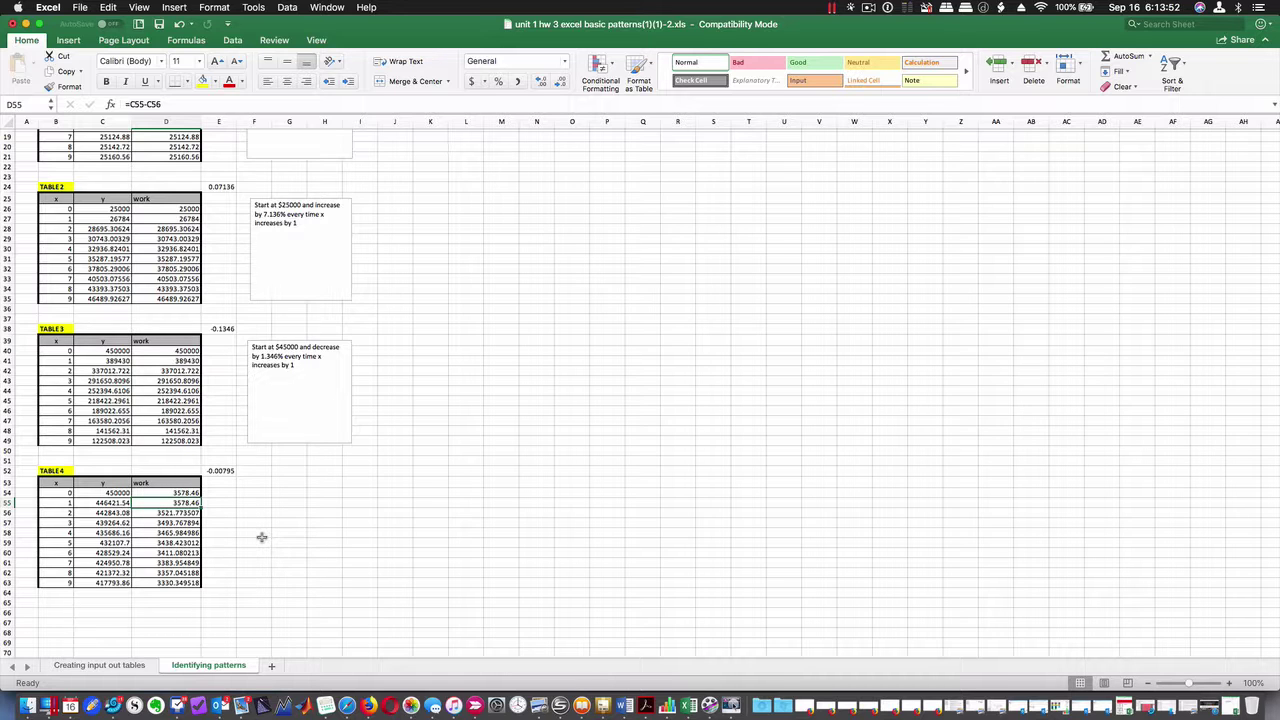
Copy the TABLE 4 description in L16 on Creating input out tables, then select D54 on Identifying patterns.
click(100, 665)
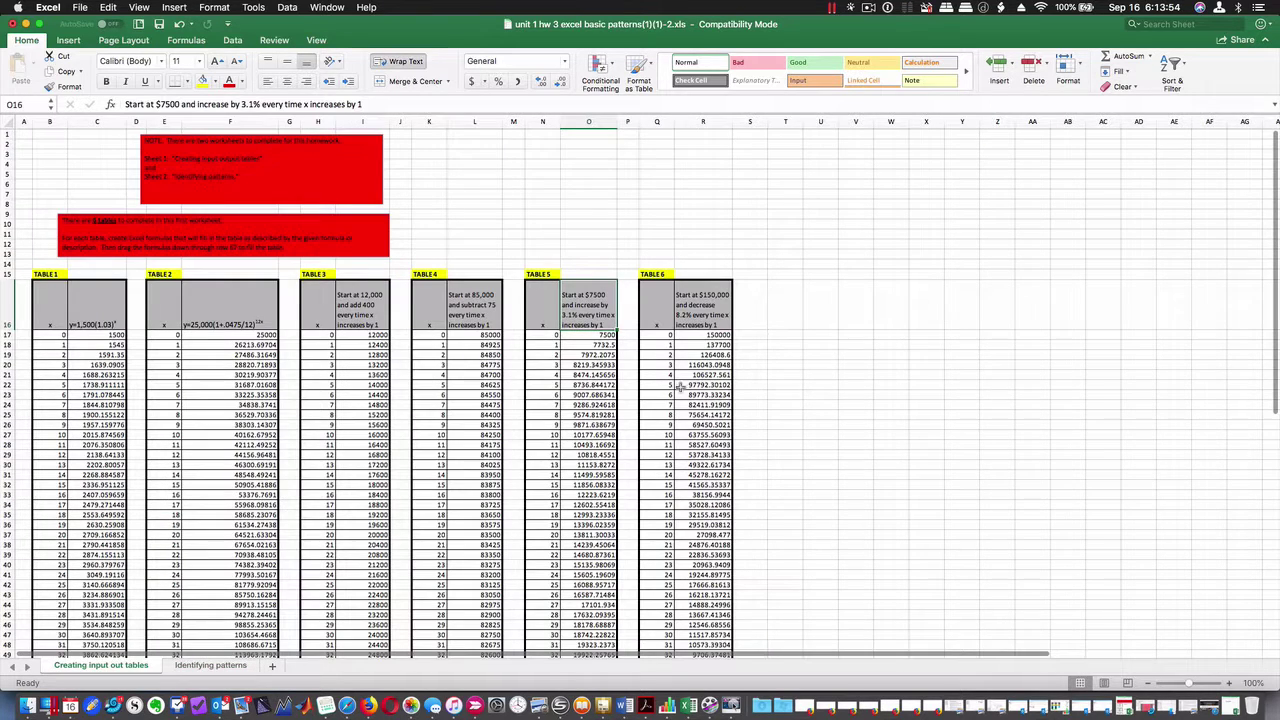
click(698, 310)
click(471, 300)
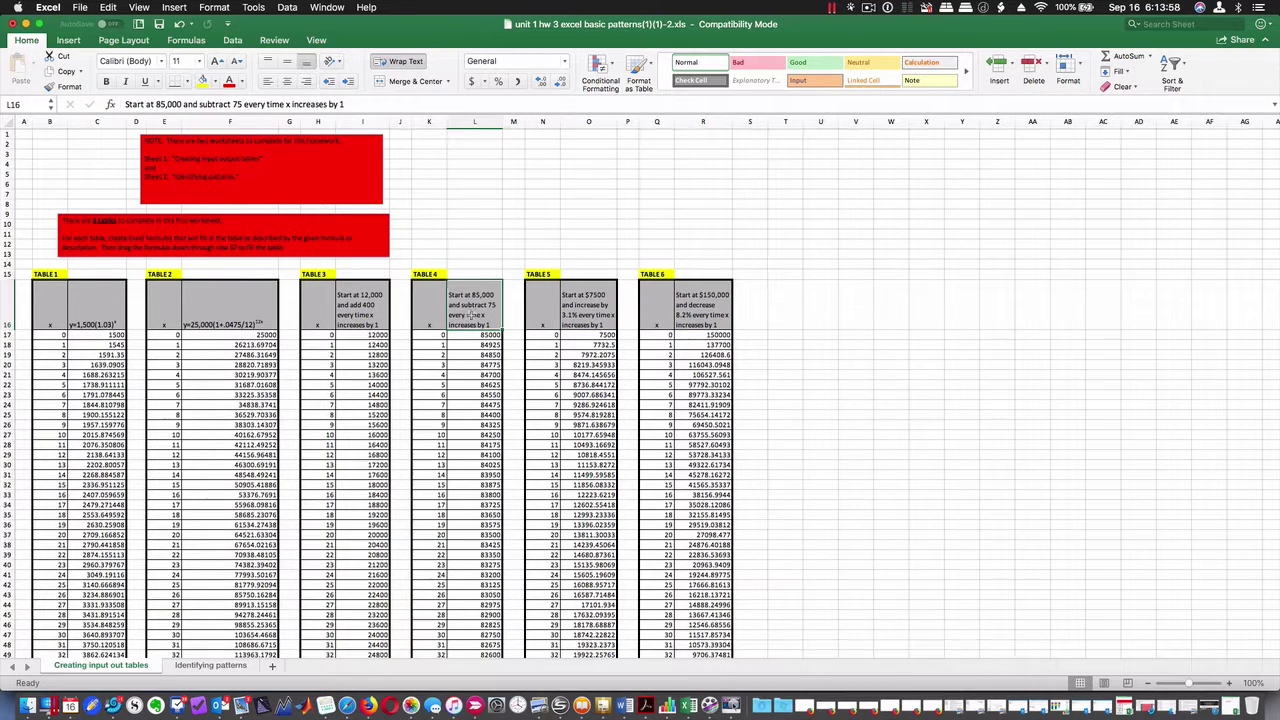
key(ctrl+c)
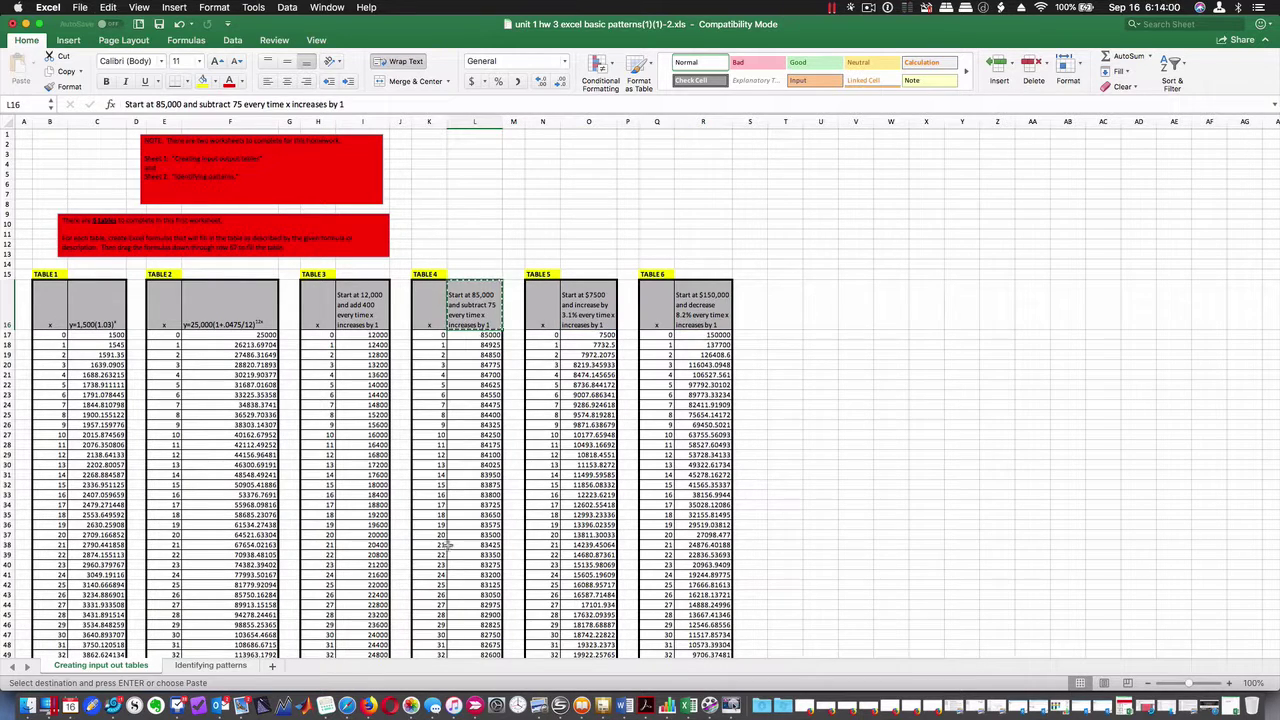
click(212, 665)
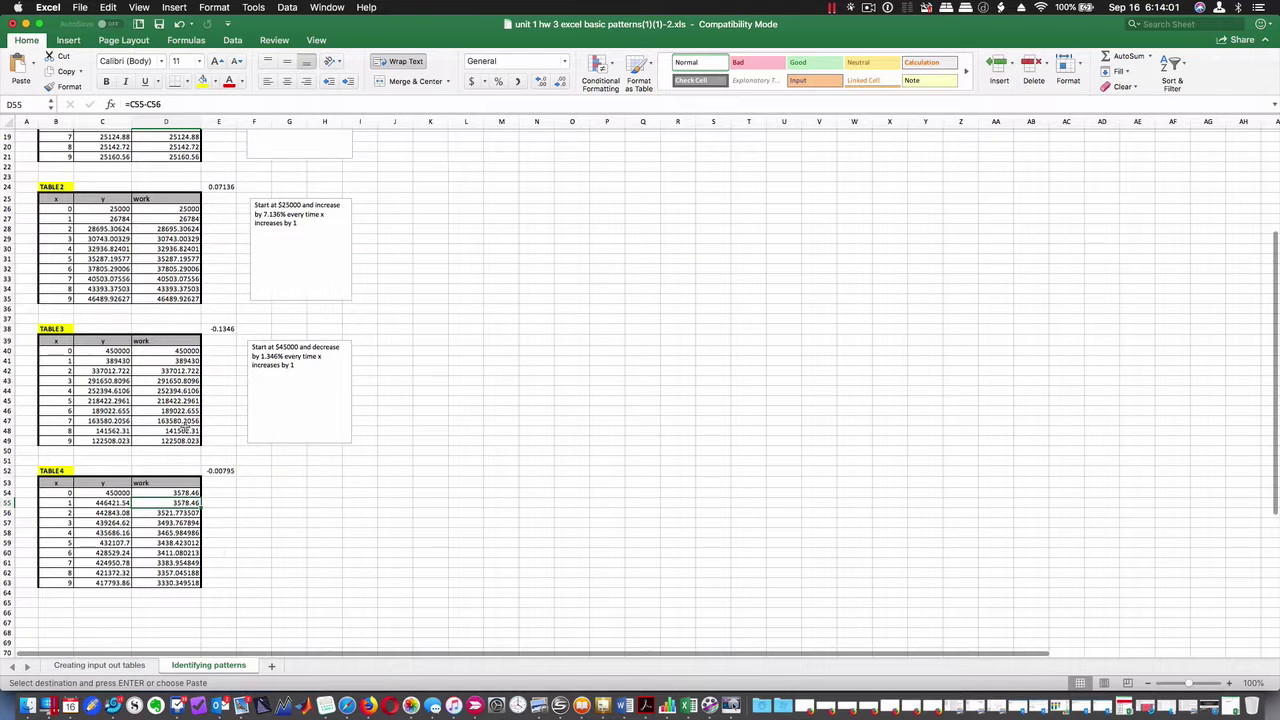
click(186, 493)
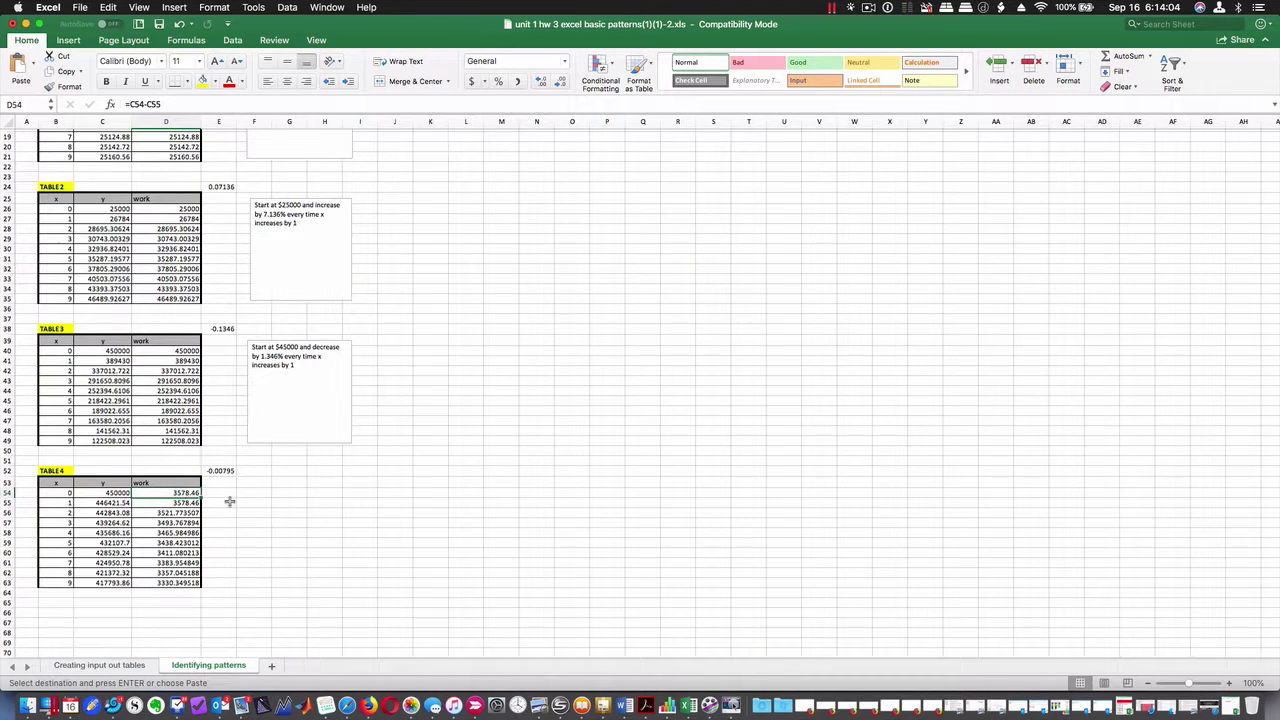
scroll(266, 486, up, 5)
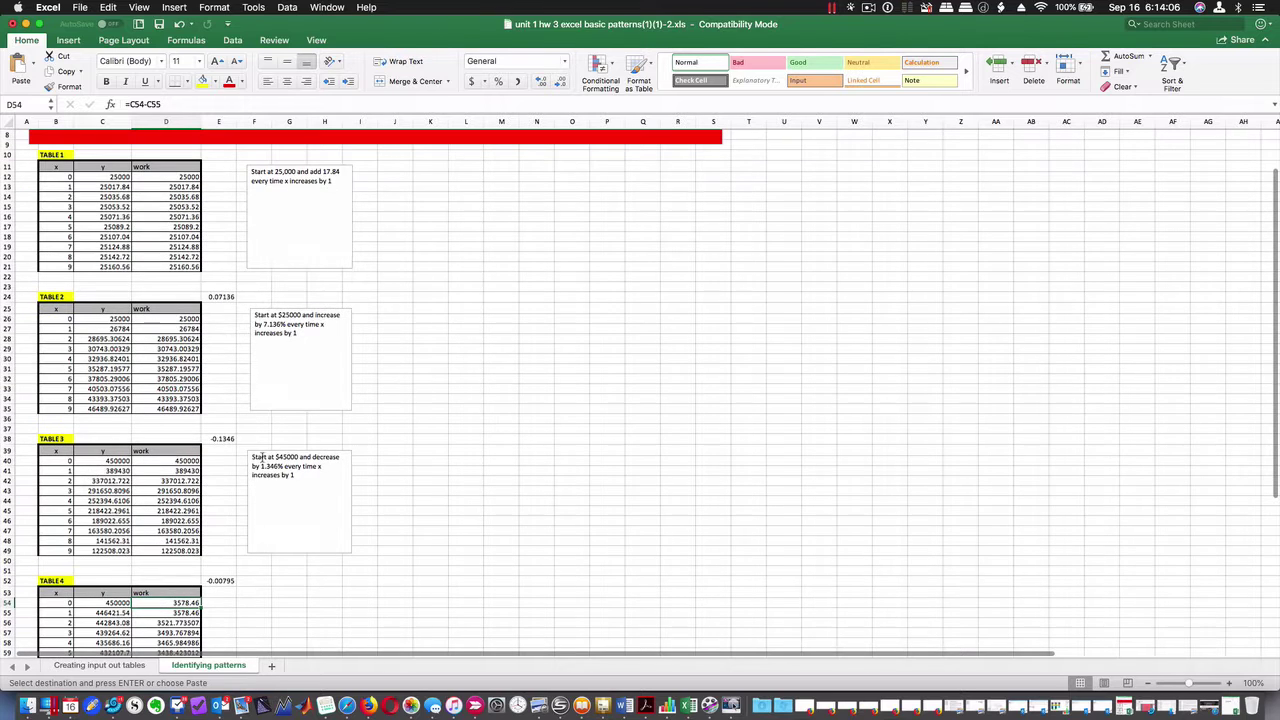
scroll(256, 468, down, 5)
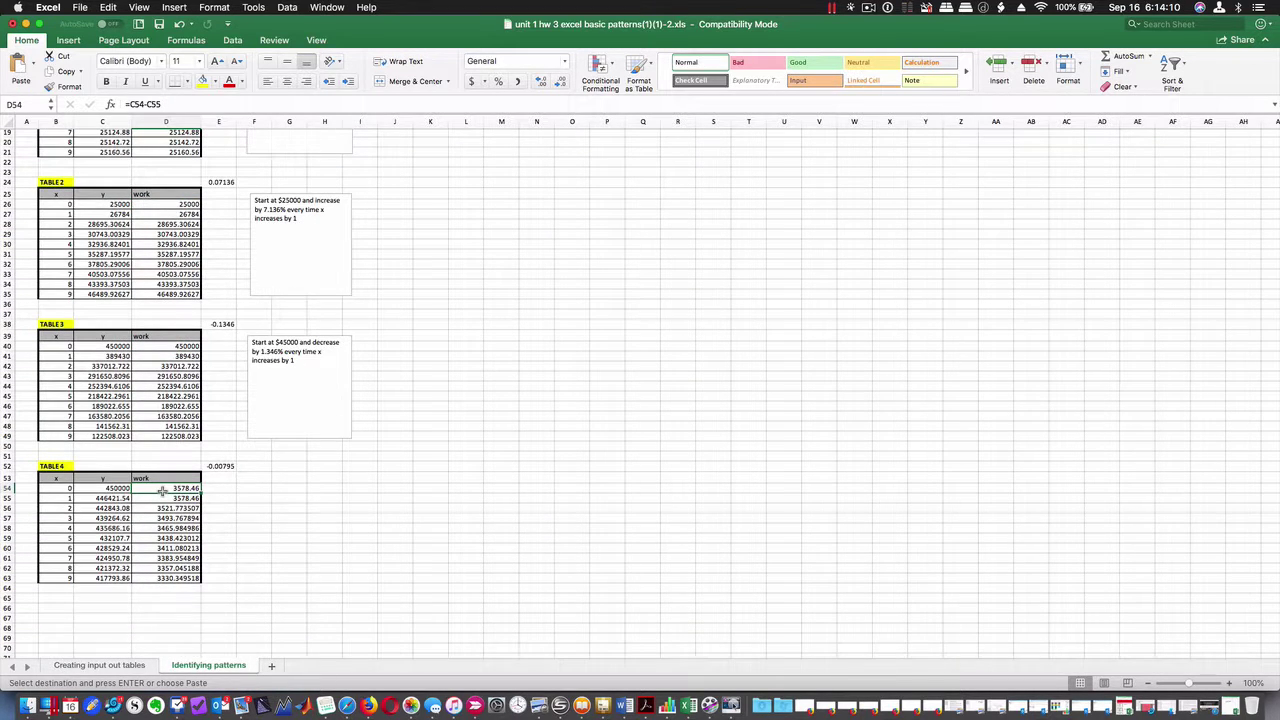
Make D54 equal the starting y value, =C54.
text(=45)
key(BackSpace)
key(BackSpace)
key(BackSpace)
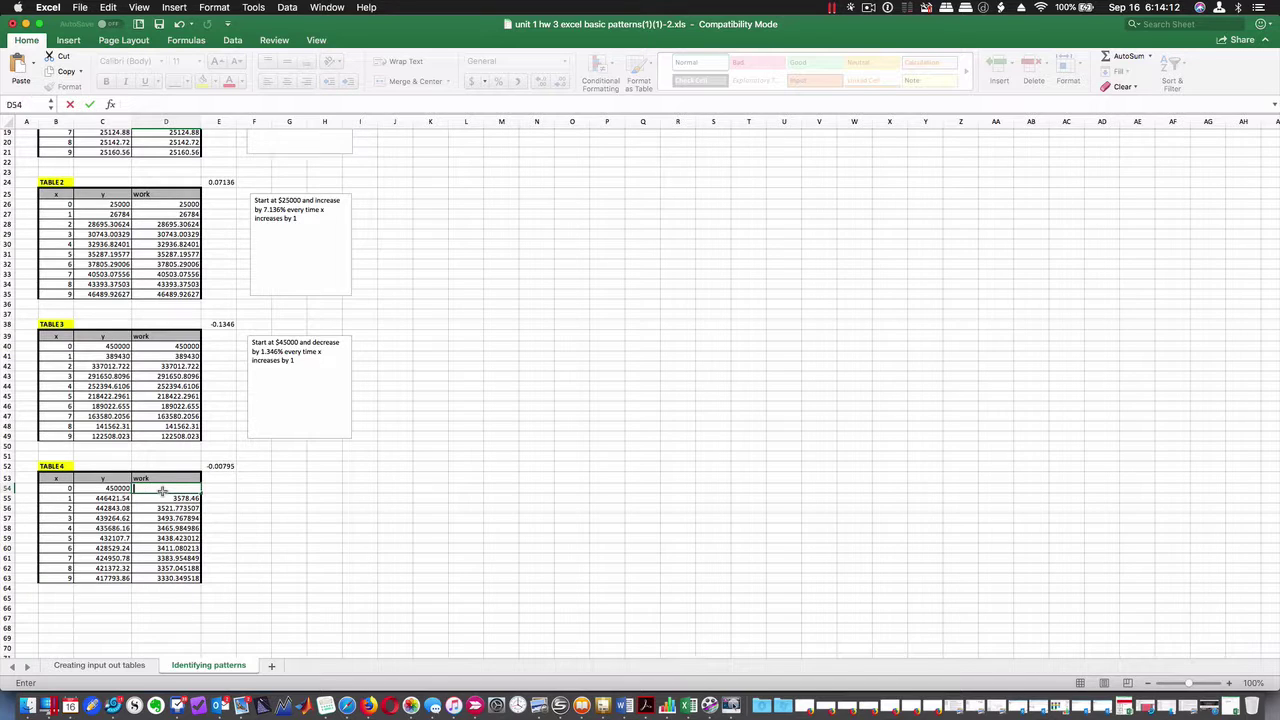
text(=)
click(115, 488)
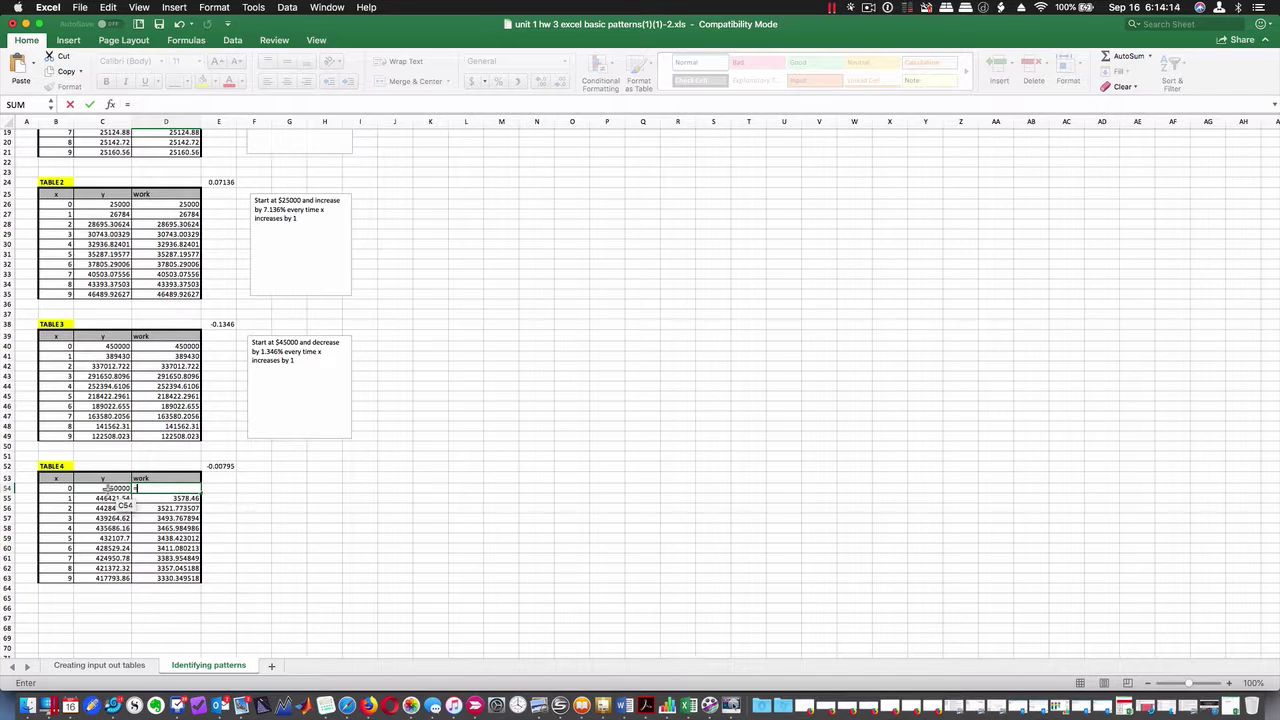
key(Return)
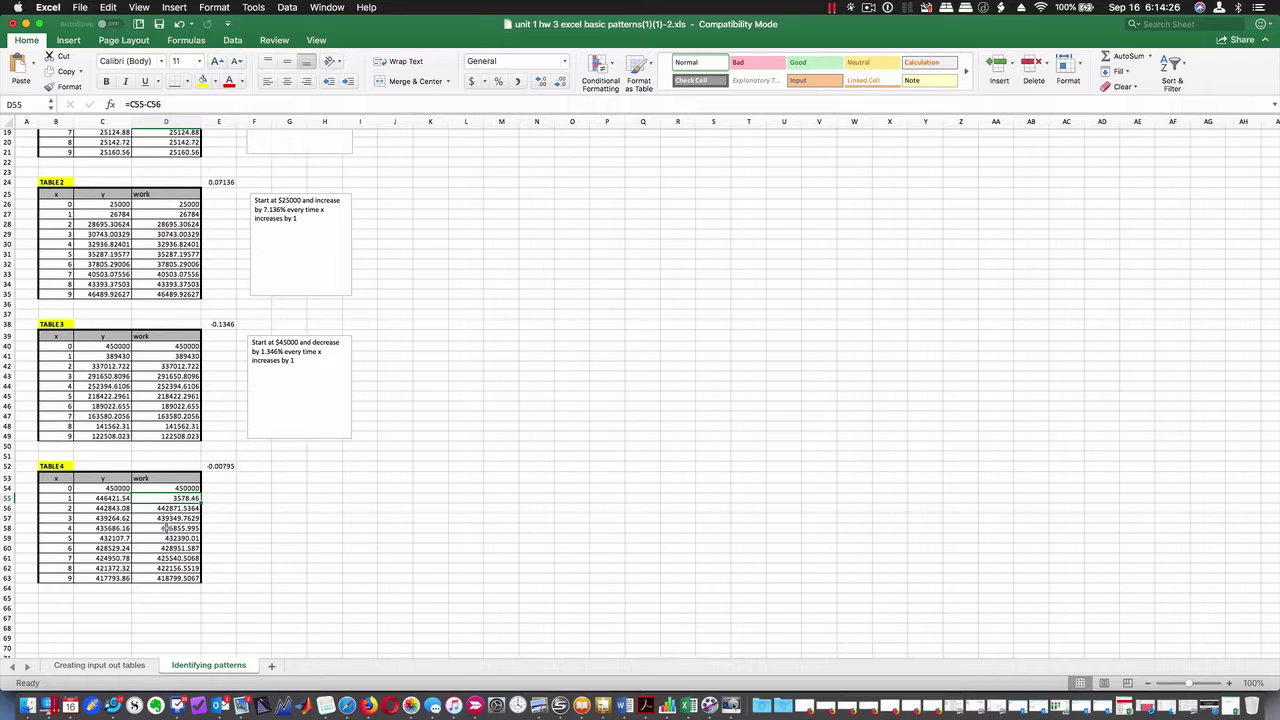
Enter the linear formula =D$54-B56*3578.46 in D56.
click(170, 508)
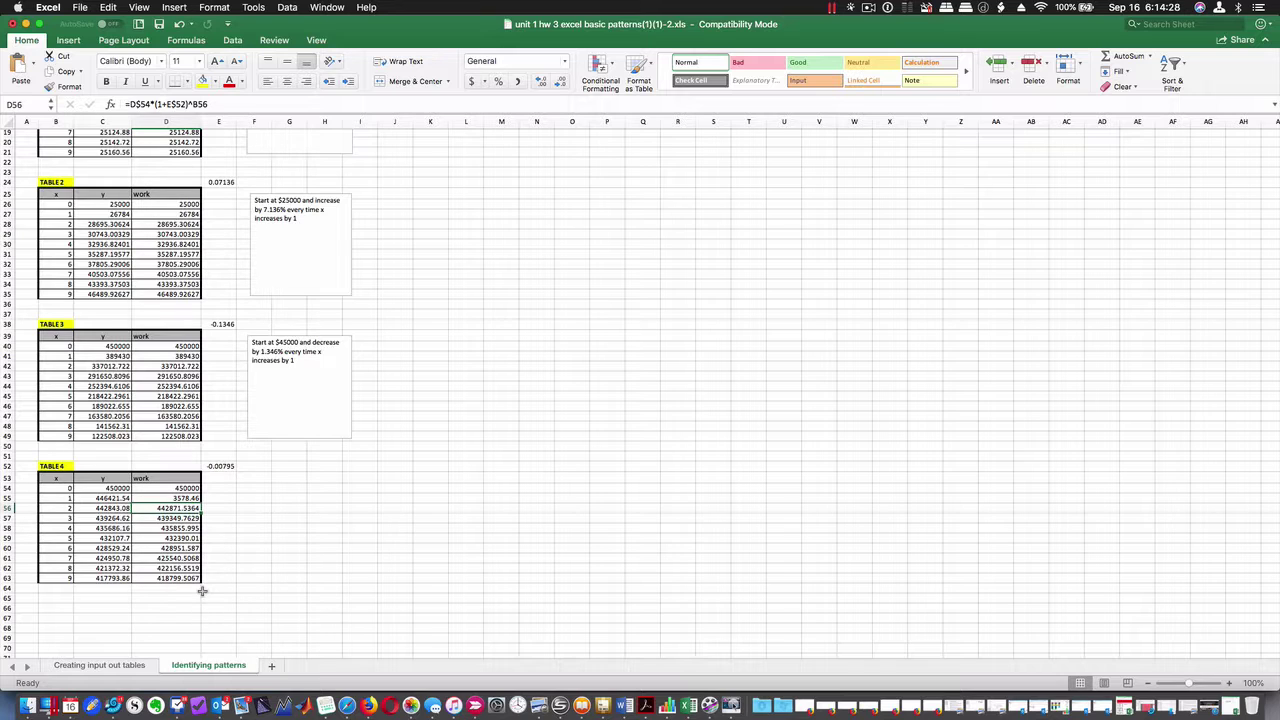
text(=)
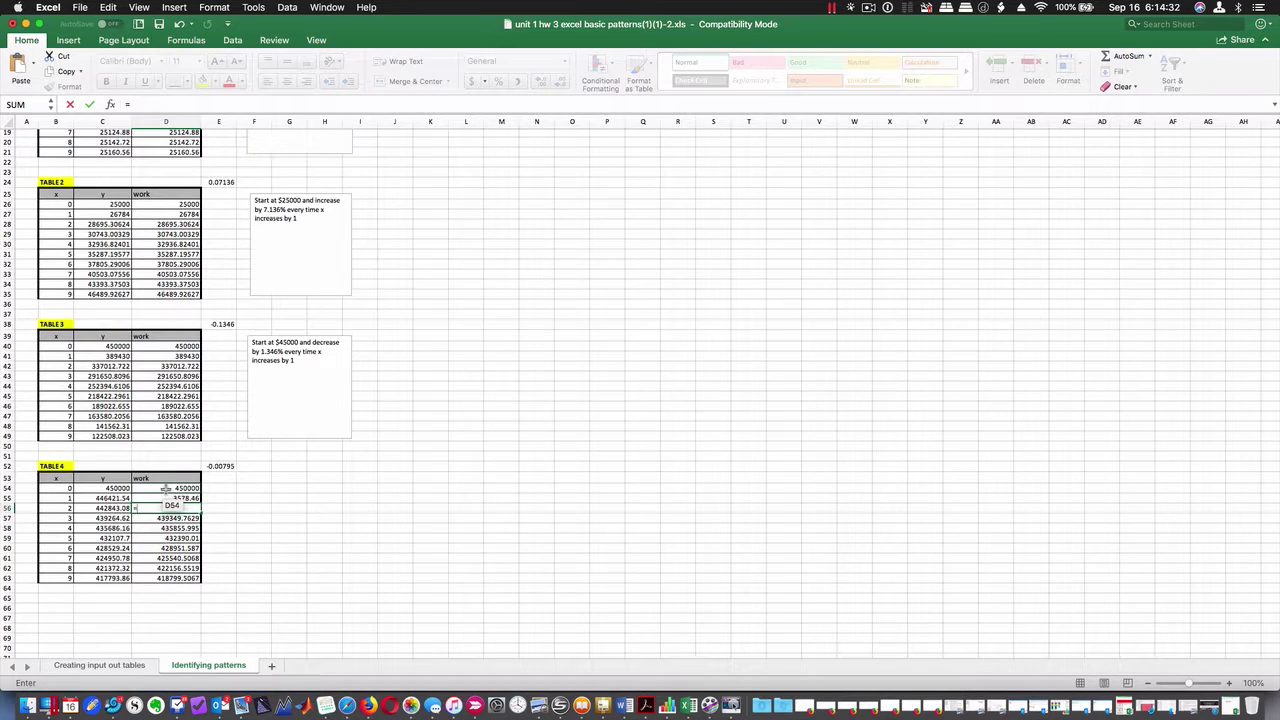
click(166, 488)
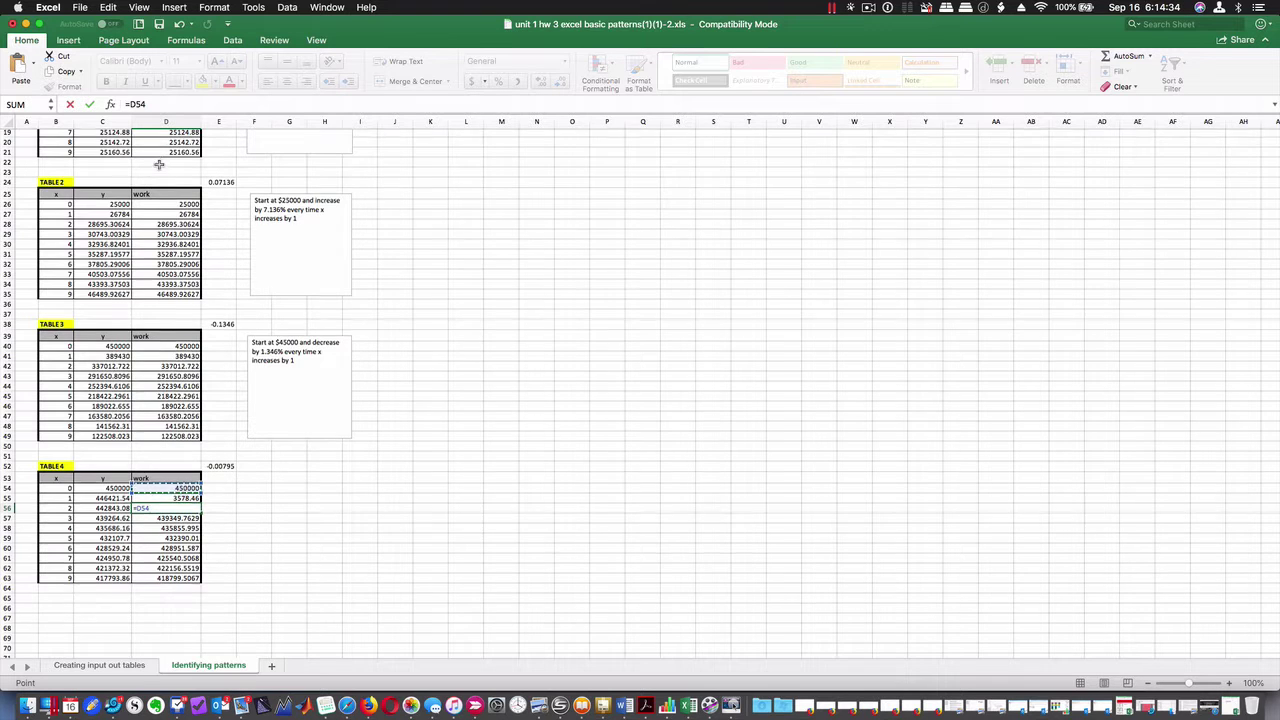
scroll(158, 164, up, 2)
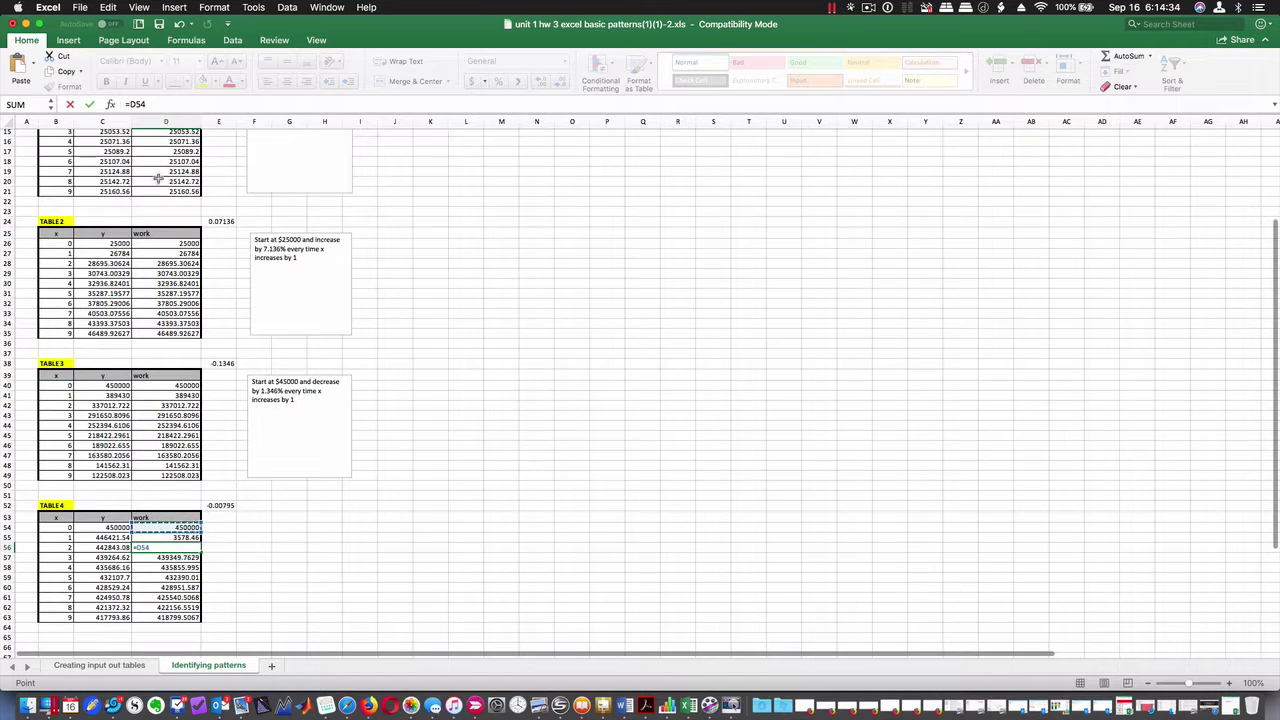
click(144, 547)
click(165, 105)
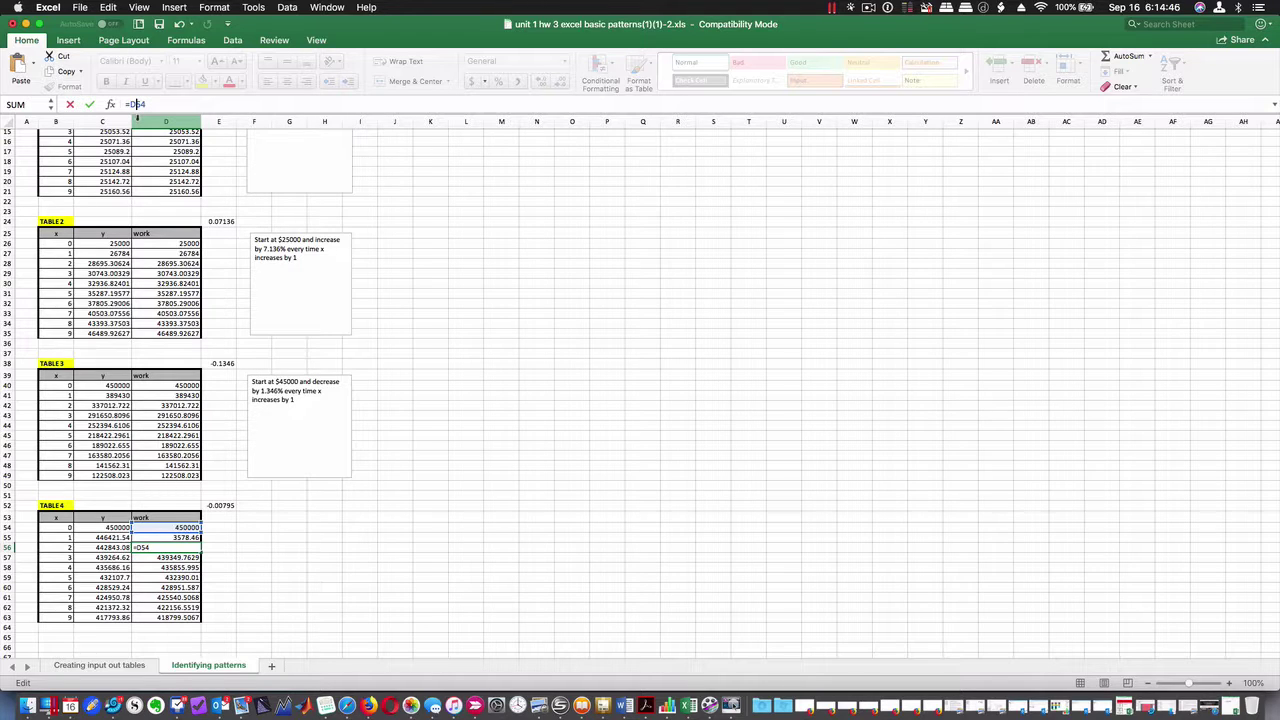
key(Left)
key(Left)
text($)
click(57, 548)
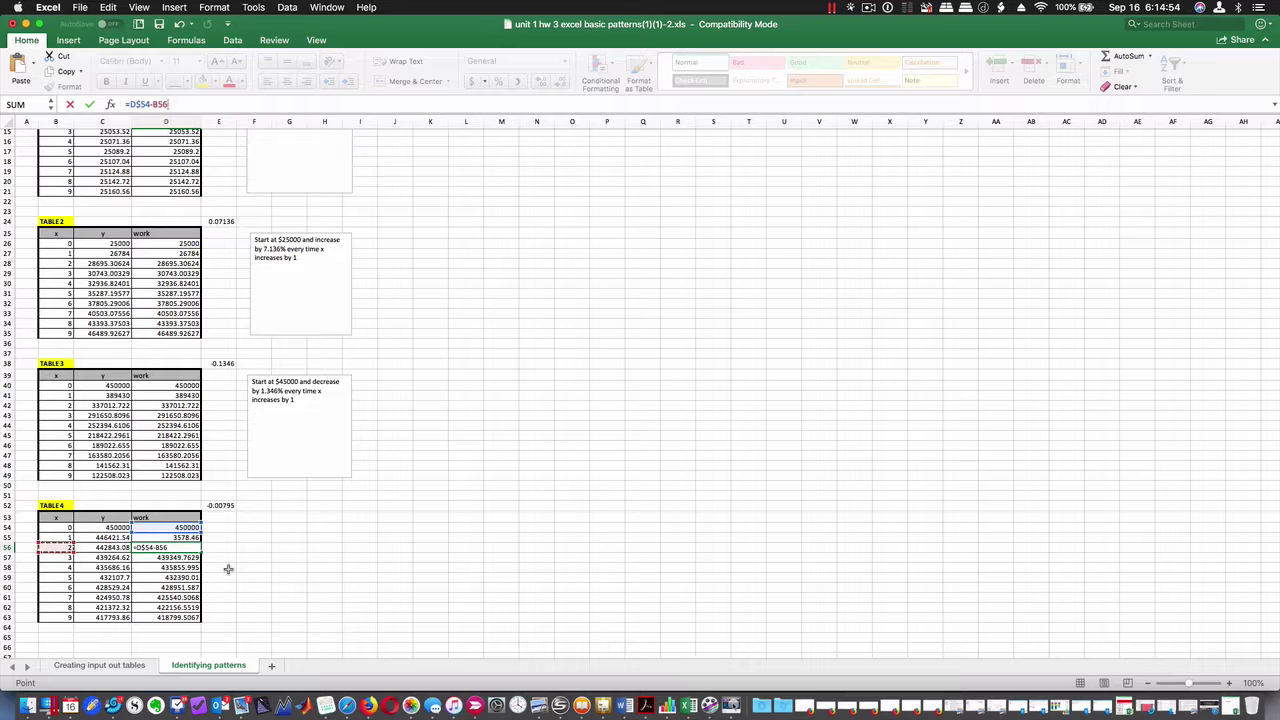
text(*3578.46)
key(Return)
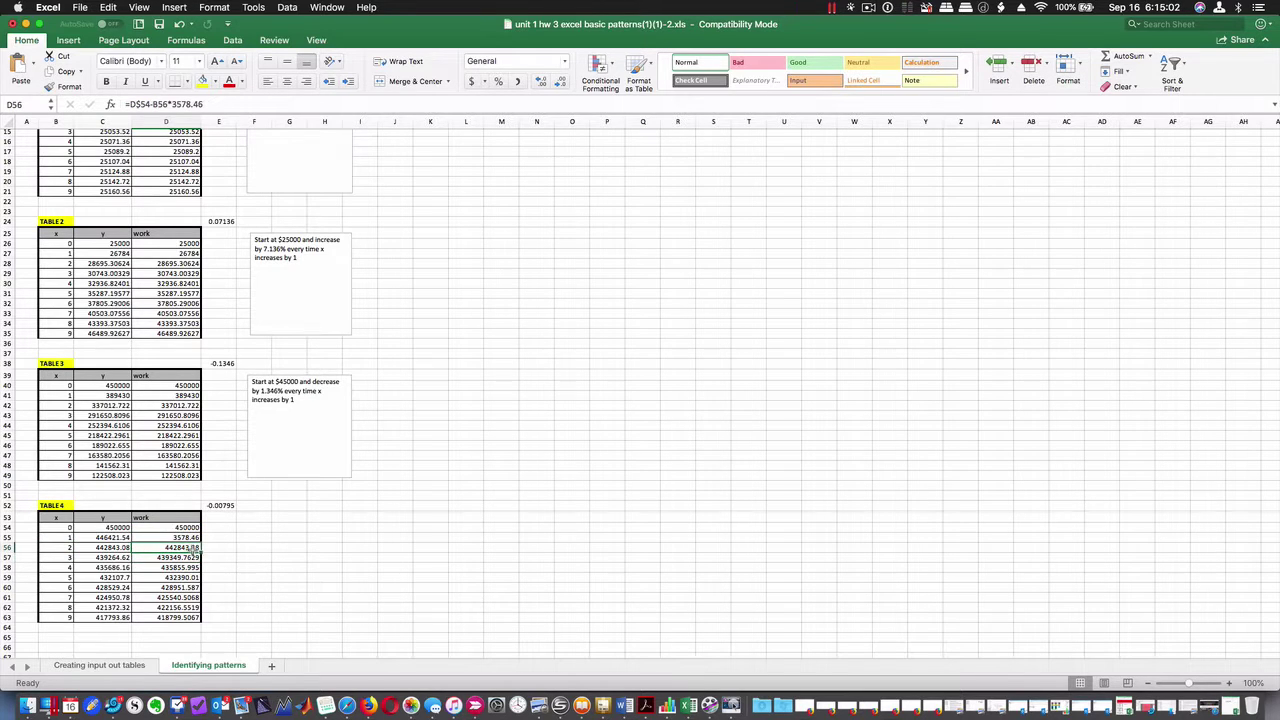
Fill the D56 formula up to D55 and down to D63, then clear the -0.00795 rate in E52.
drag(200, 550, 202, 538)
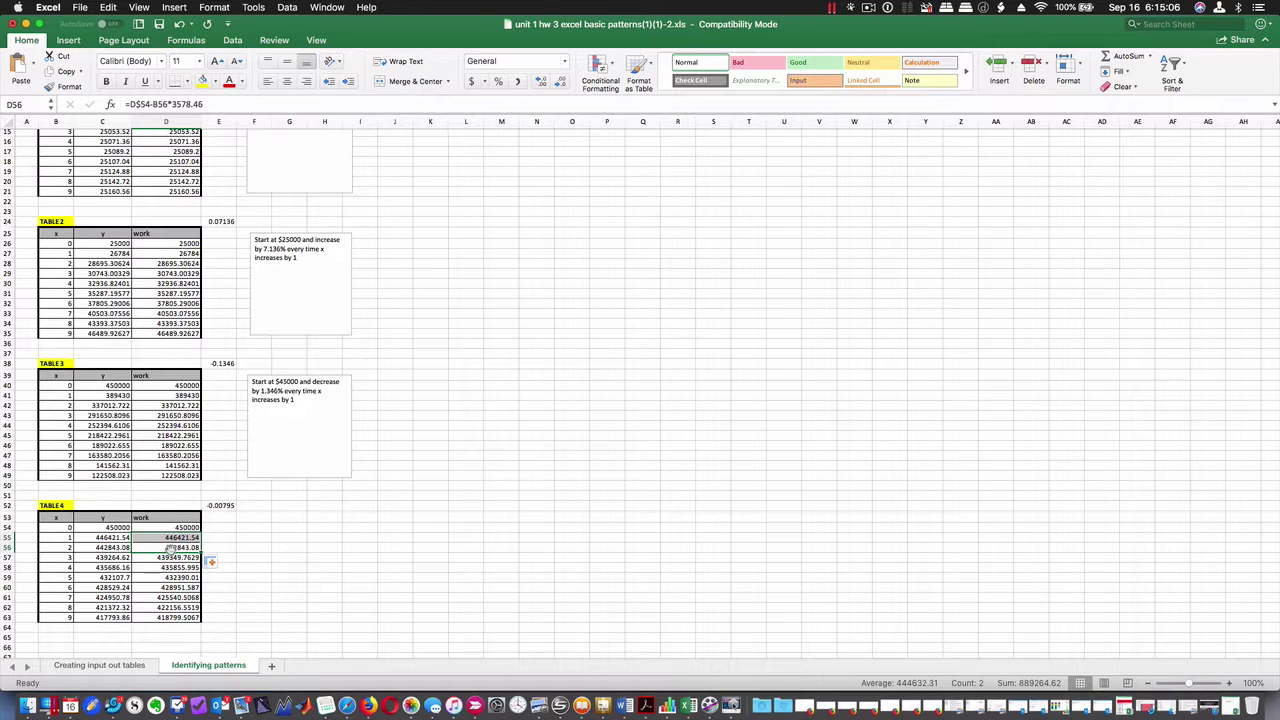
click(175, 557)
click(196, 549)
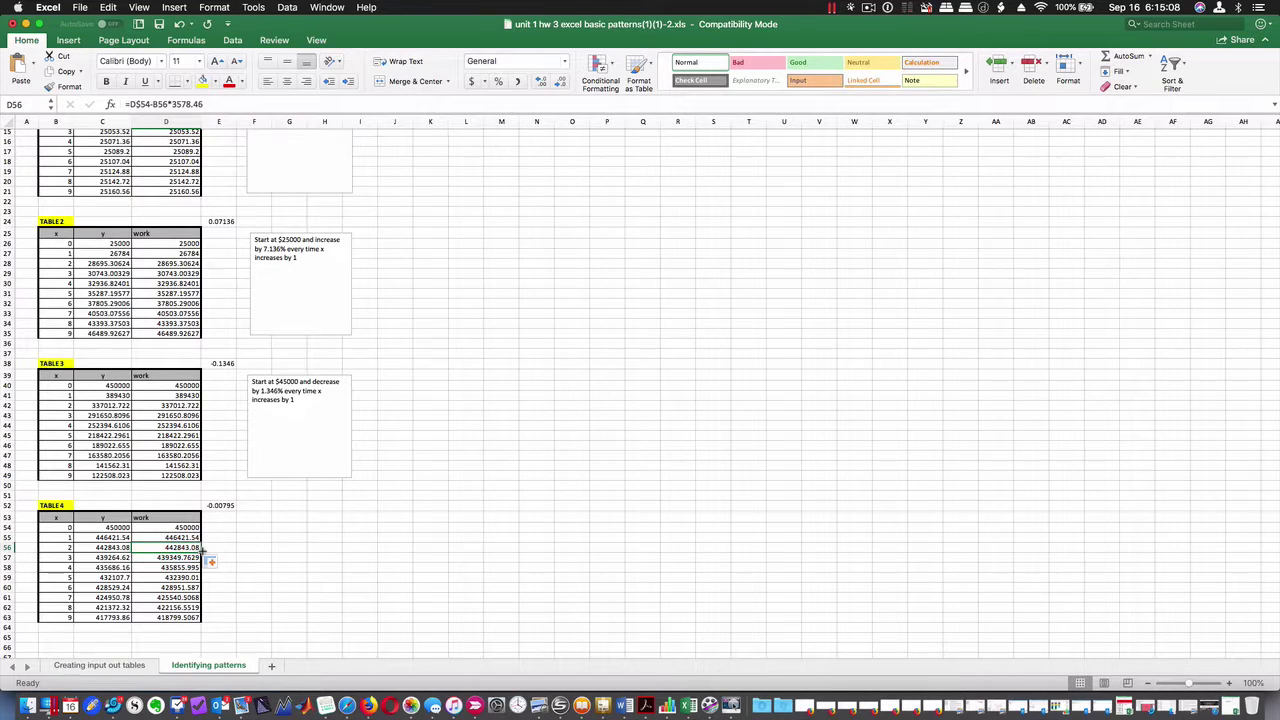
drag(202, 552, 205, 627)
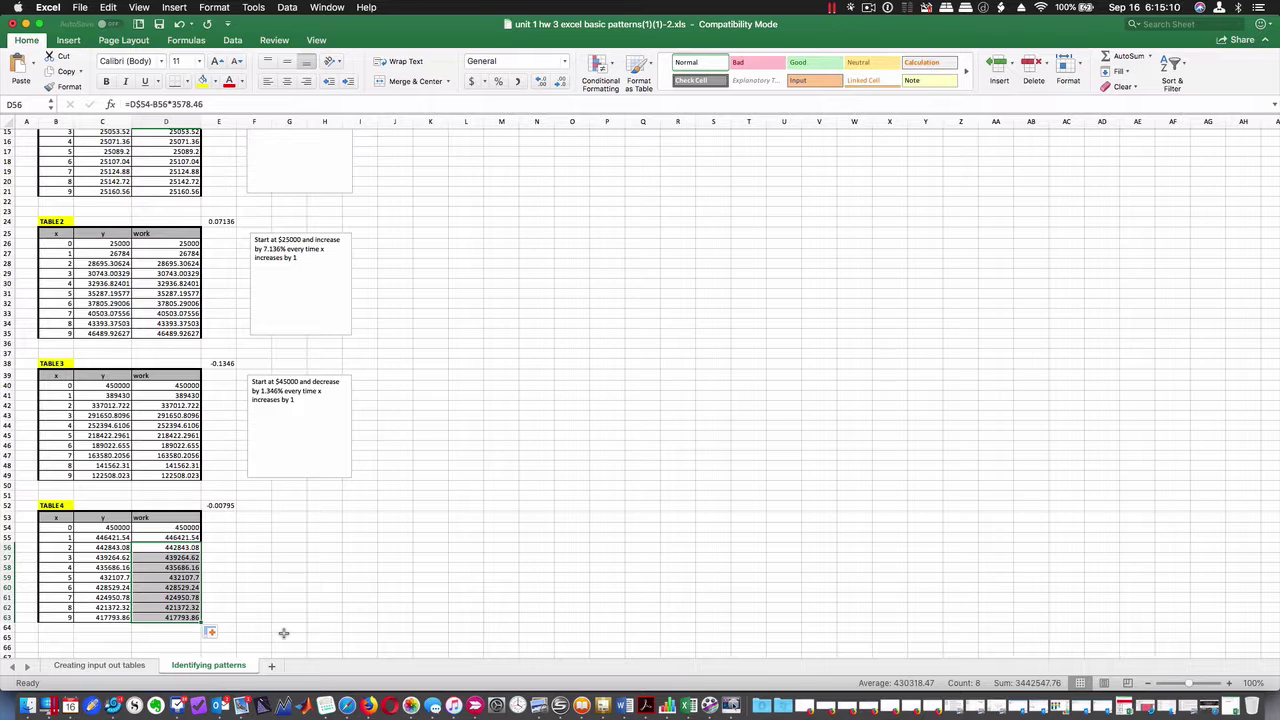
click(219, 505)
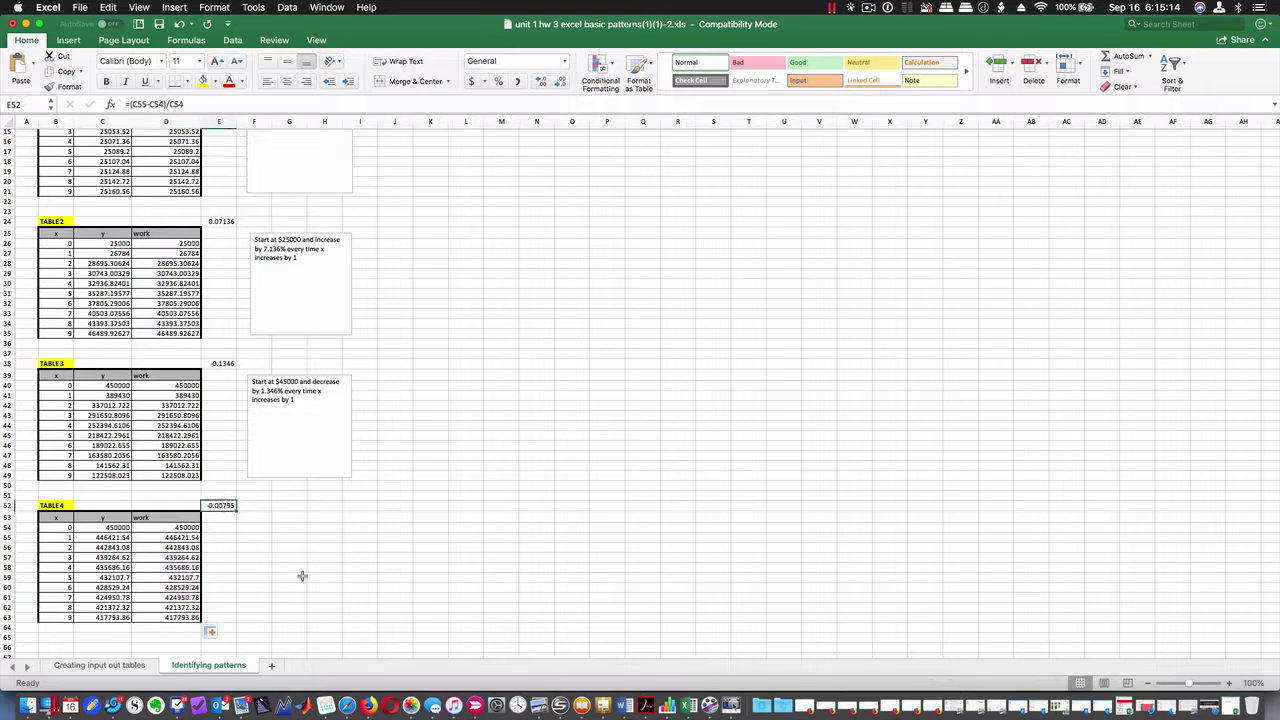
key(Delete)
click(218, 547)
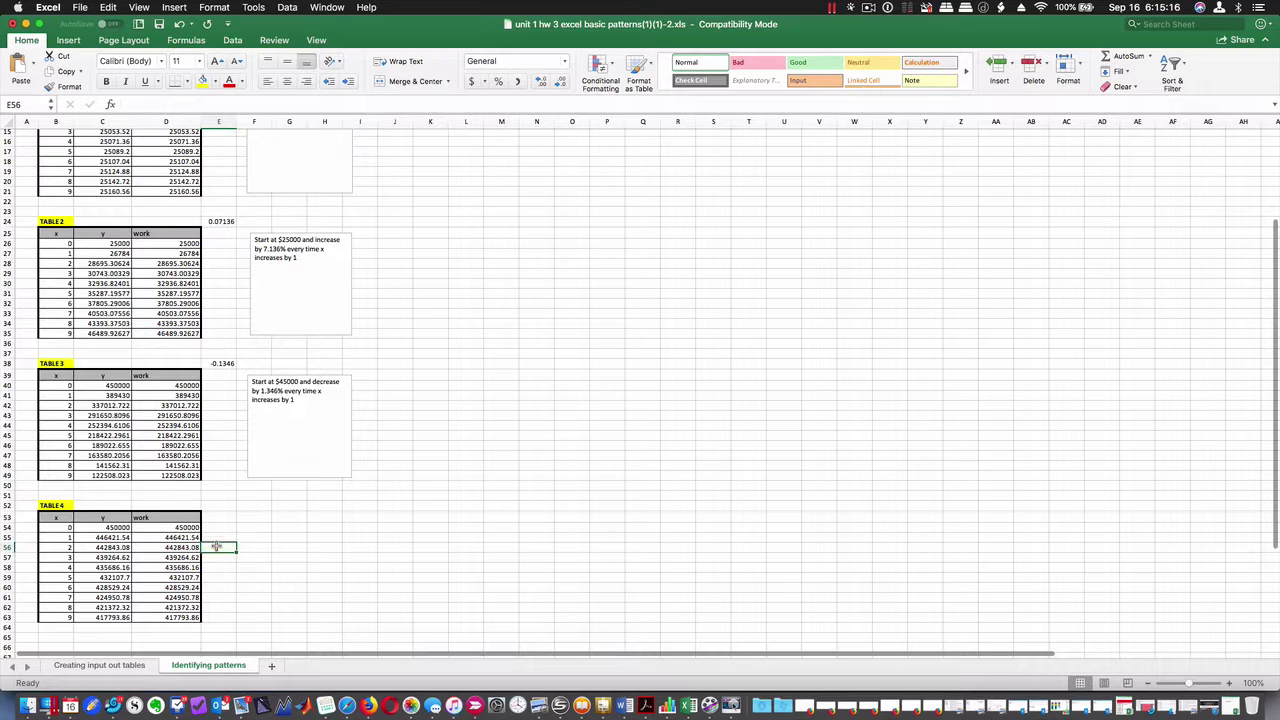
Draw a text box beside Table 4 and paste the L16 description into it.
click(175, 7)
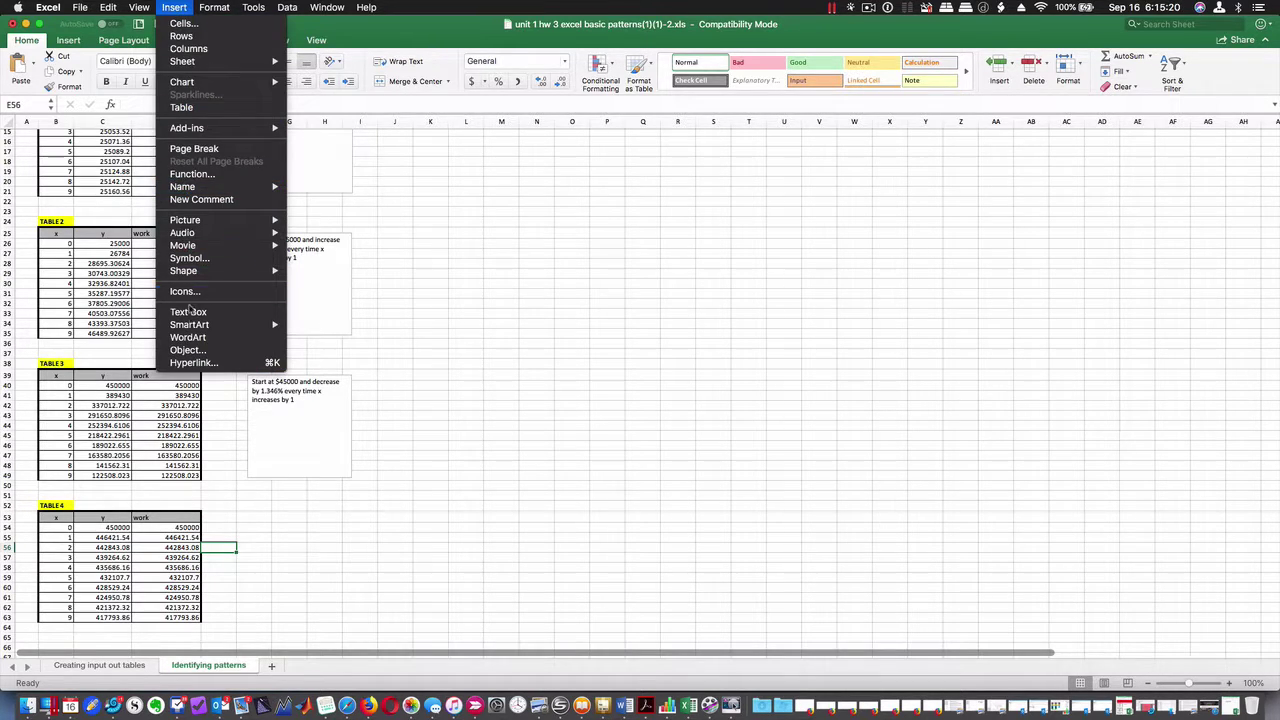
click(188, 312)
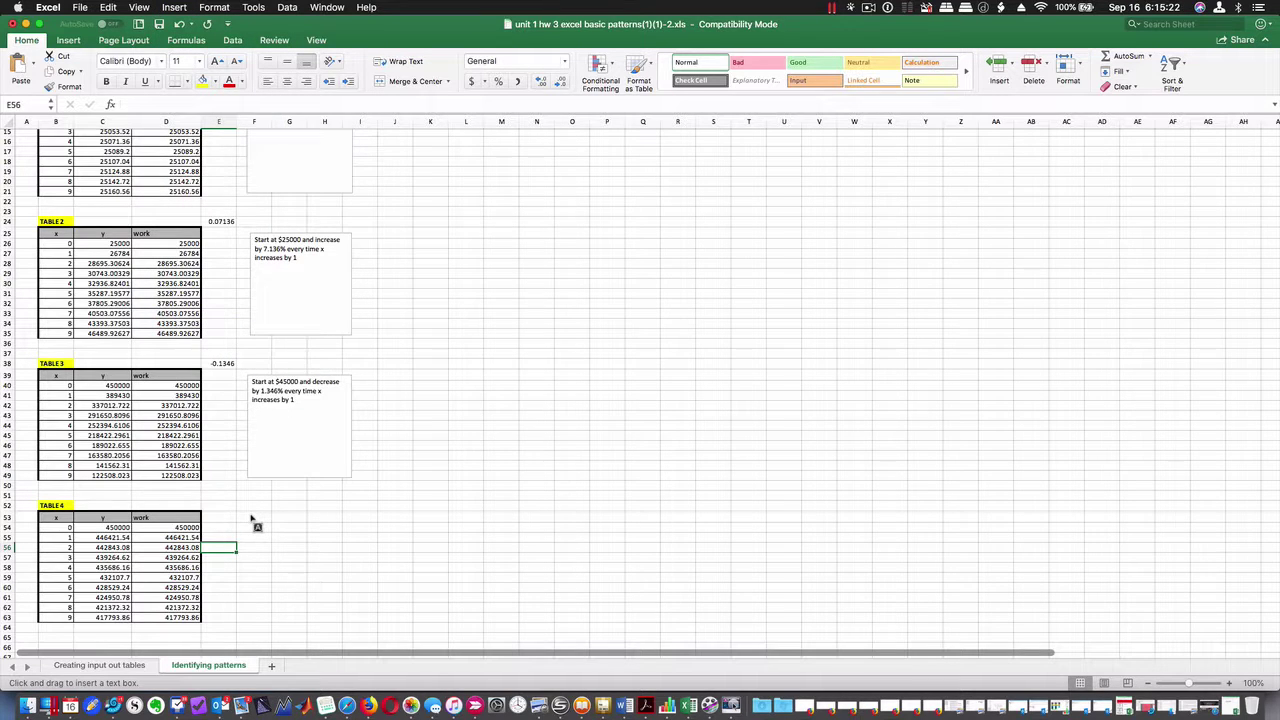
drag(250, 515, 351, 616)
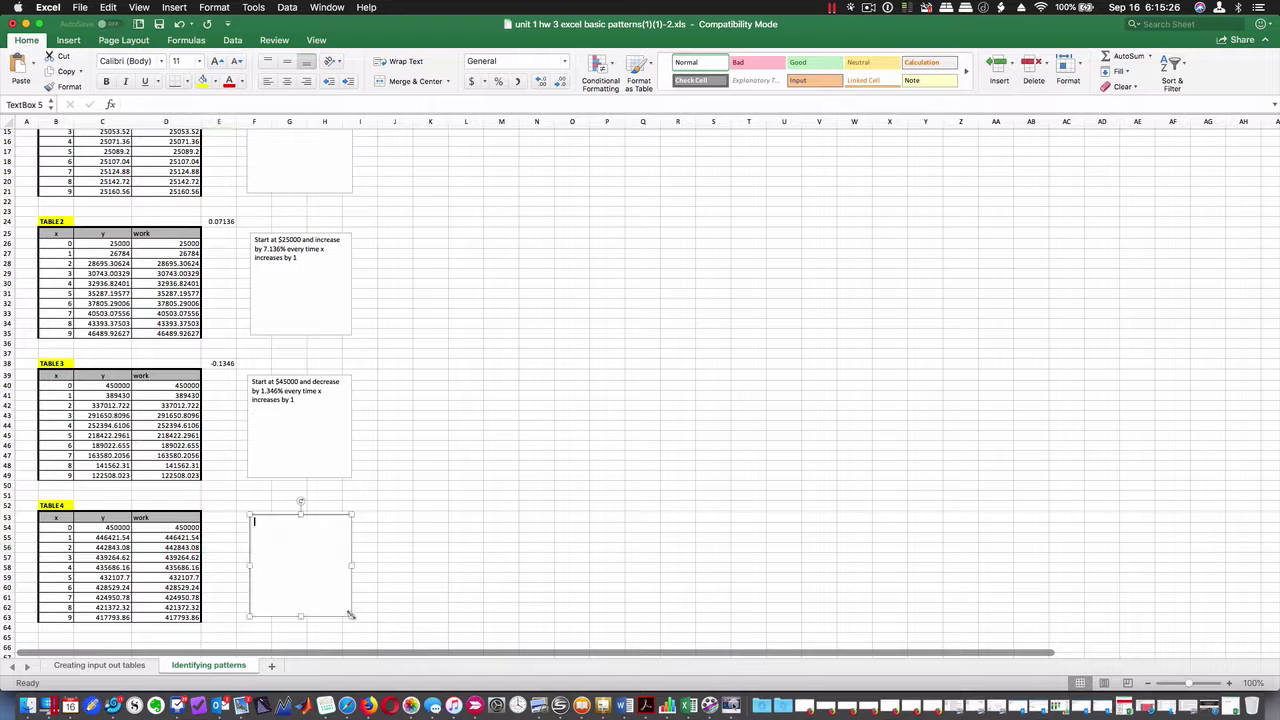
click(107, 665)
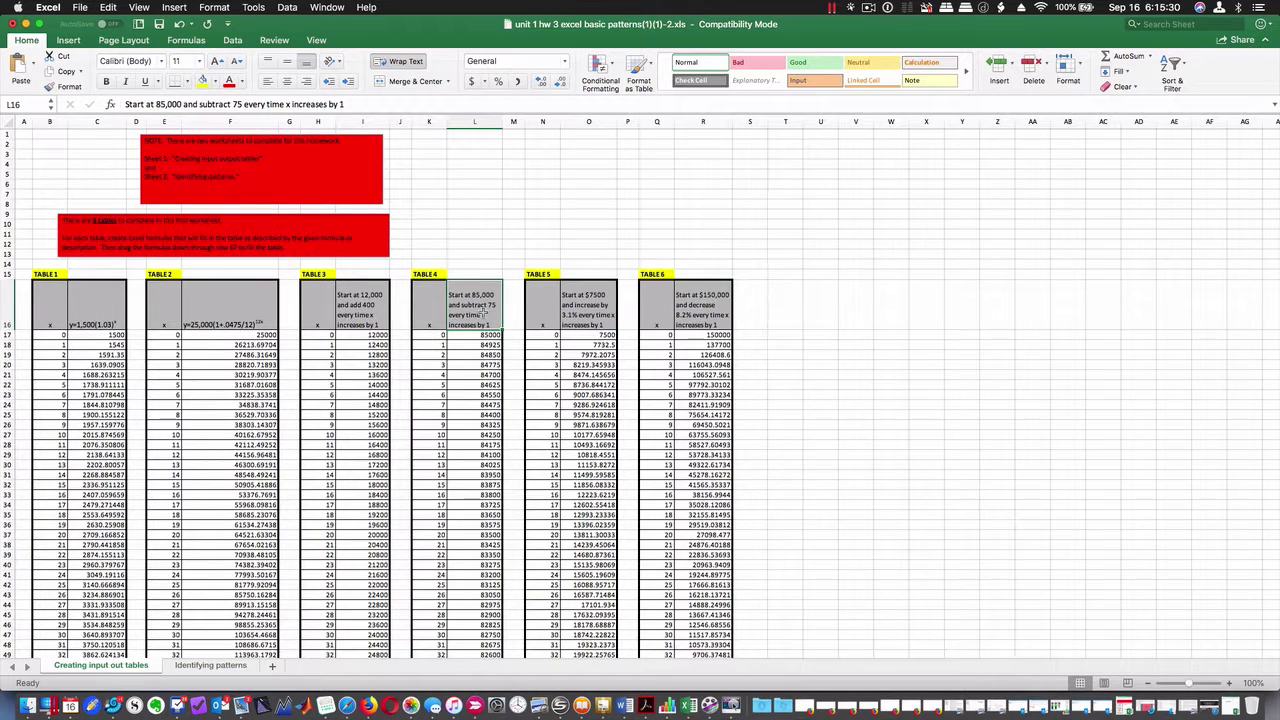
key(super+c)
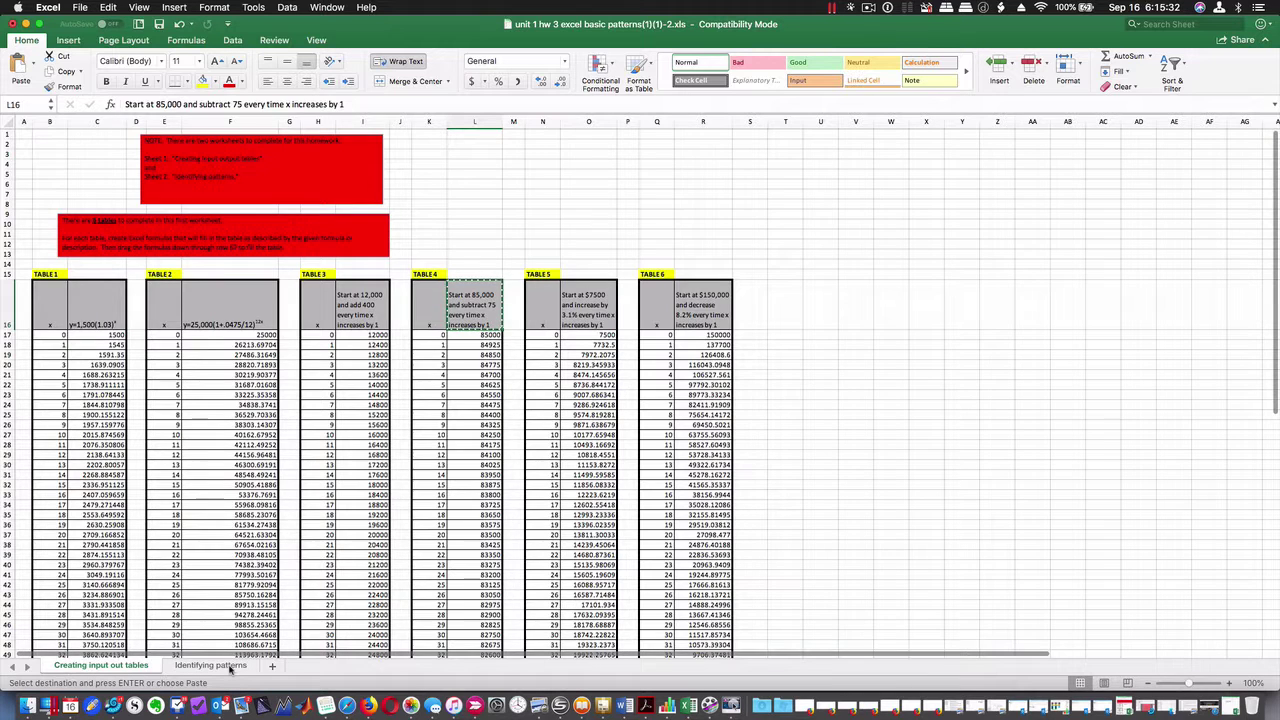
click(229, 666)
key(super+v)
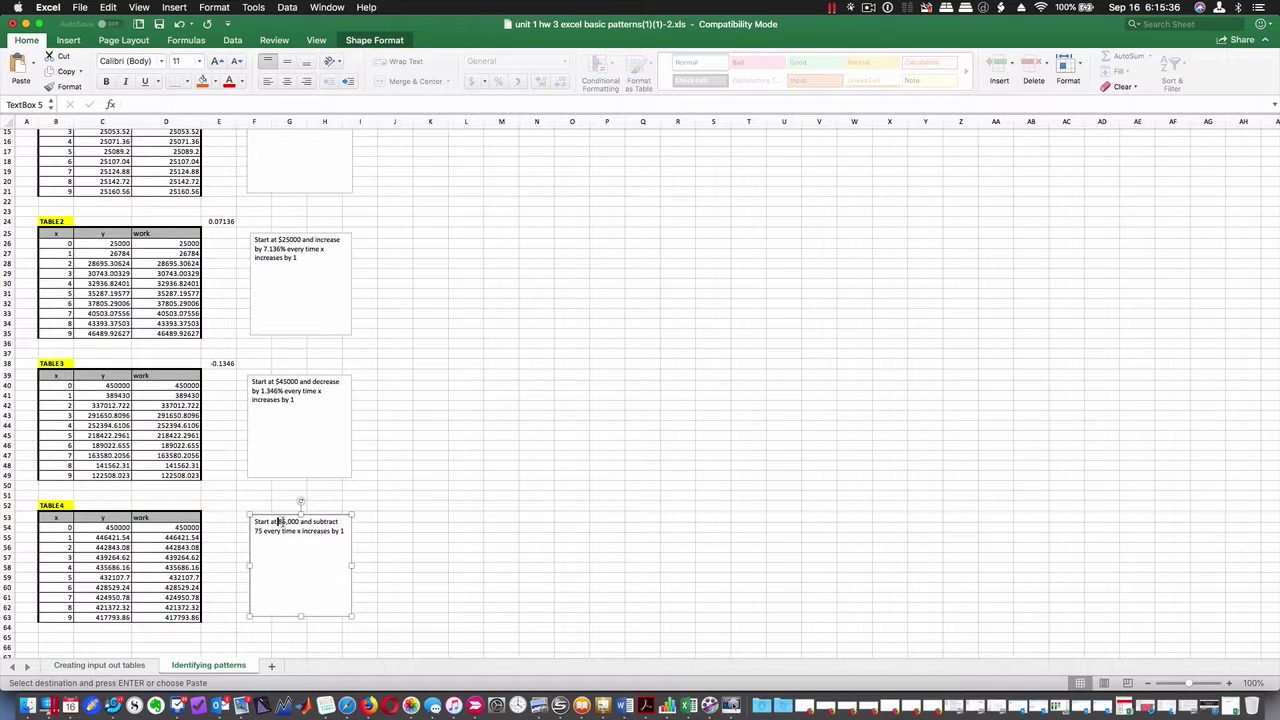
Change the text box's starting value from 85,000 to 45,000 and retype the subtracted amount.
key(Delete)
text(4)
key(BackSpace)
key(BackSpace)
text(3846.78)
click(174, 537)
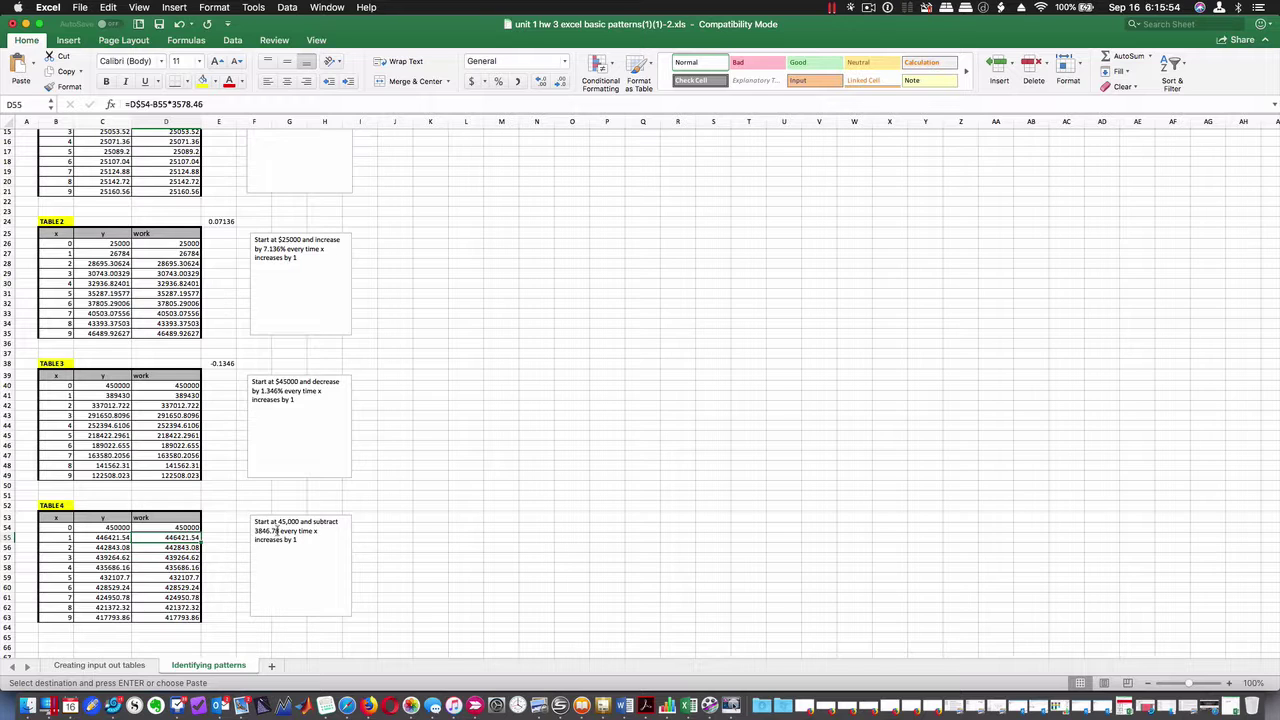
Correct the subtracted amount to 3578.46 against D55's formula and remove the stray line break.
click(275, 531)
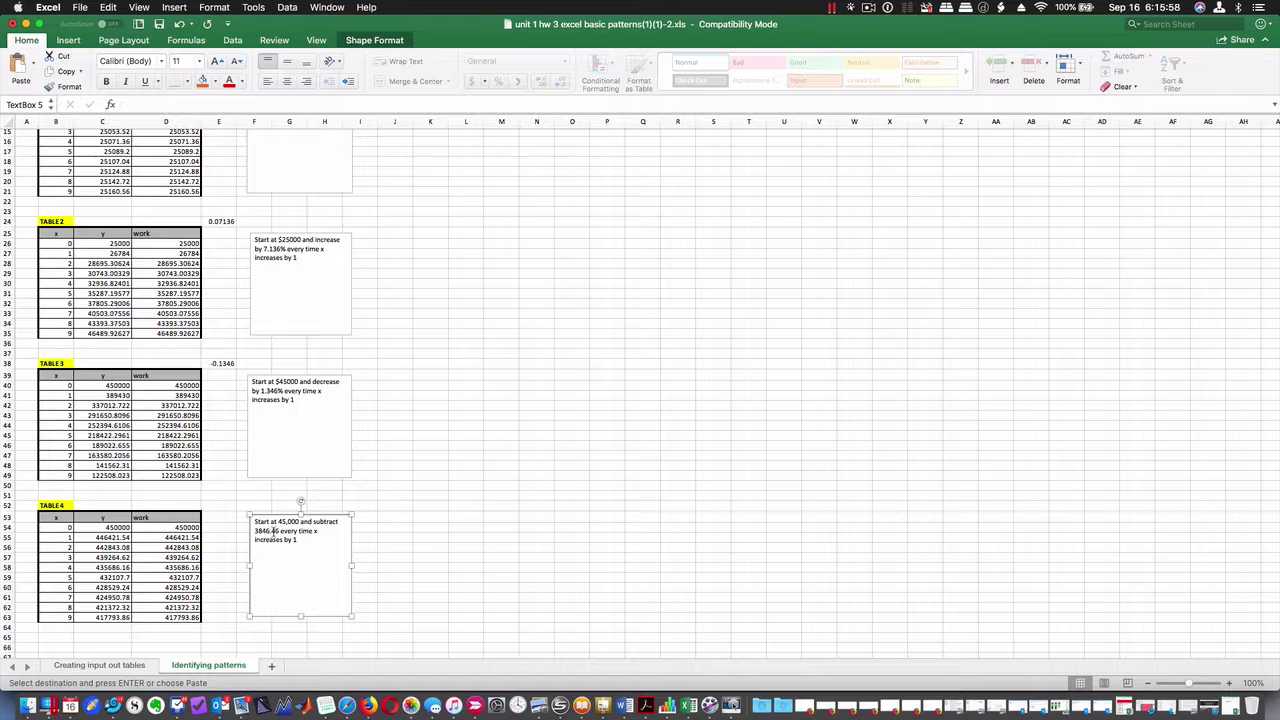
text(78)
key(BackSpace)
text(5)
key(Return)
key(BackSpace)
click(390, 539)
click(170, 537)
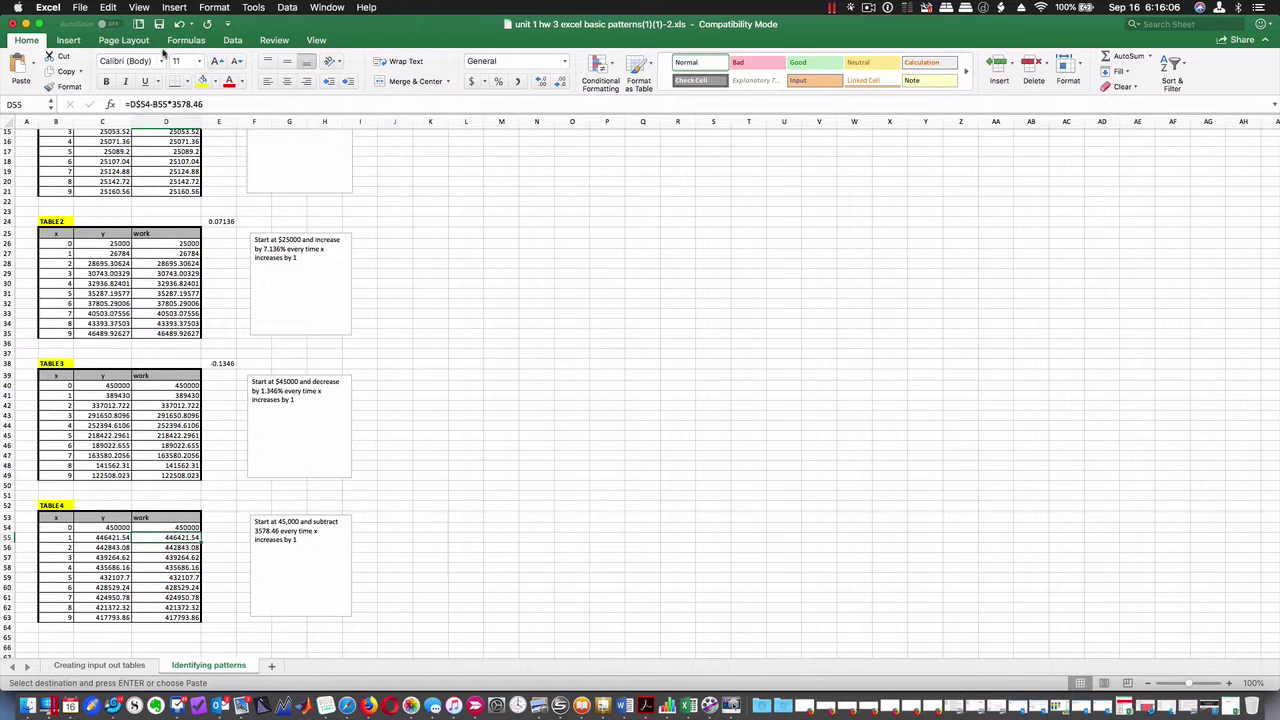
click(420, 518)
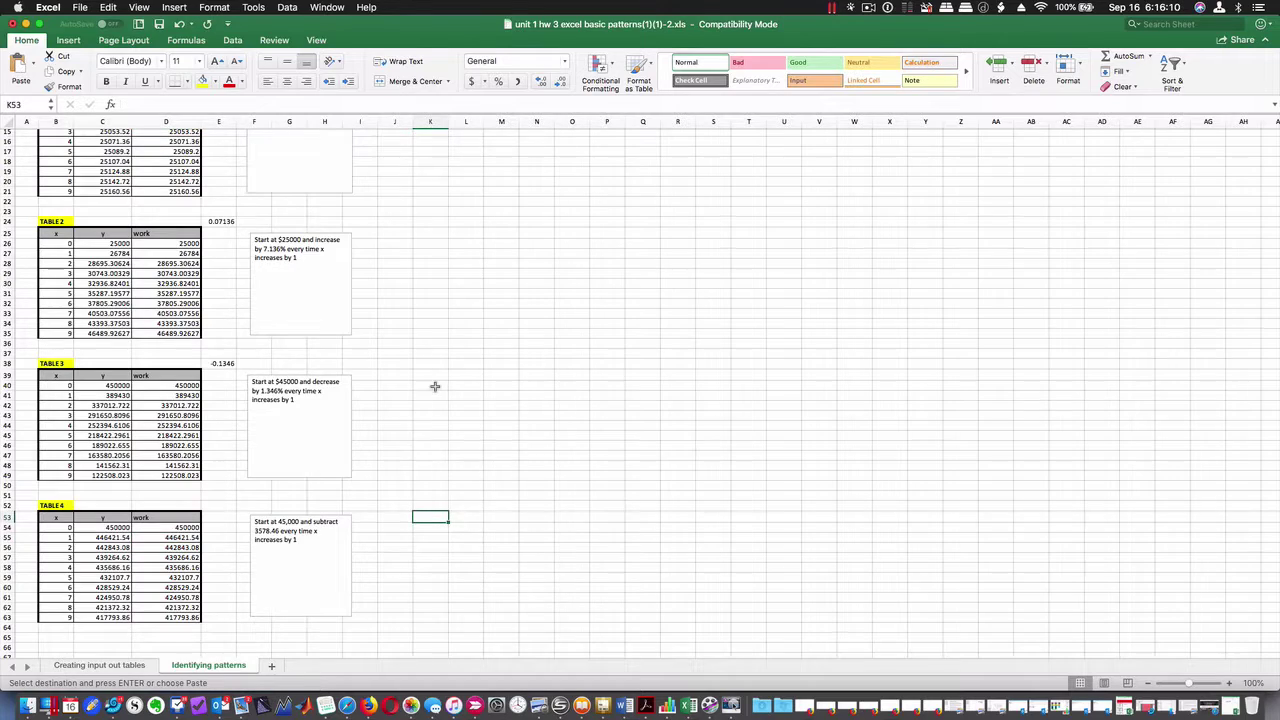
scroll(436, 384, down, 6)
scroll(438, 384, up, 9)
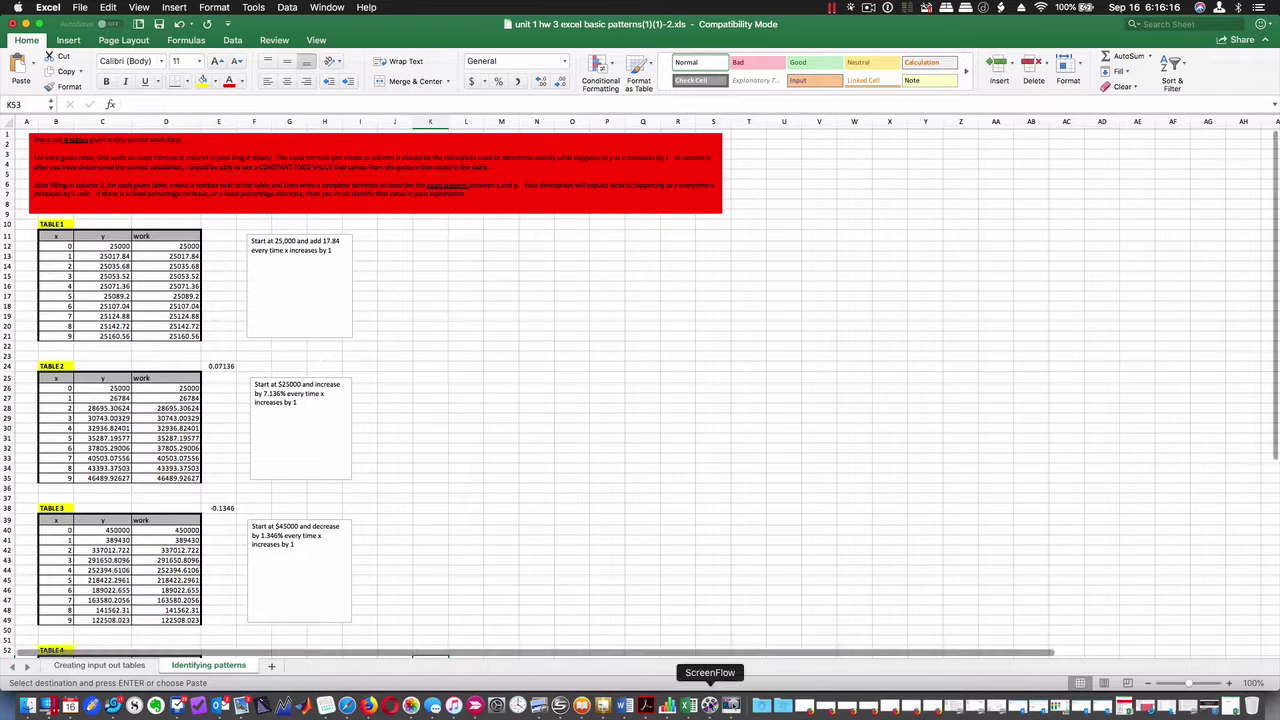
click(709, 705)
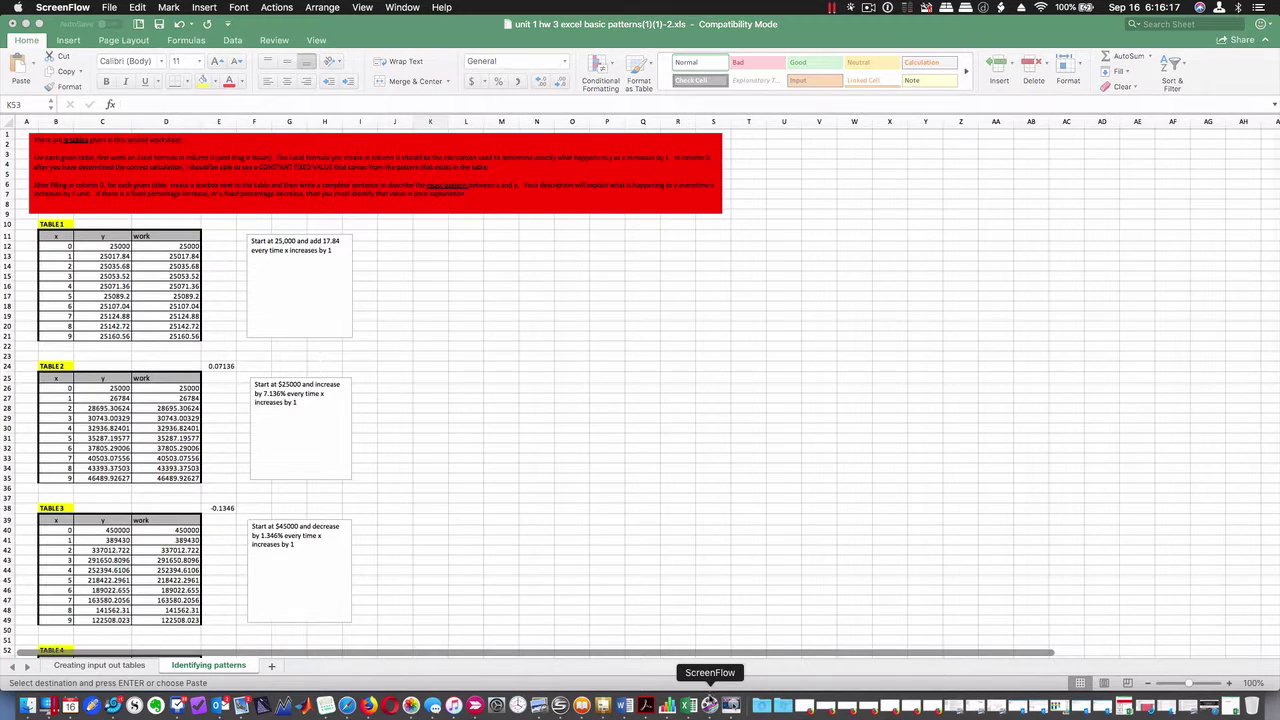
right_click(744, 708)
click(733, 704)
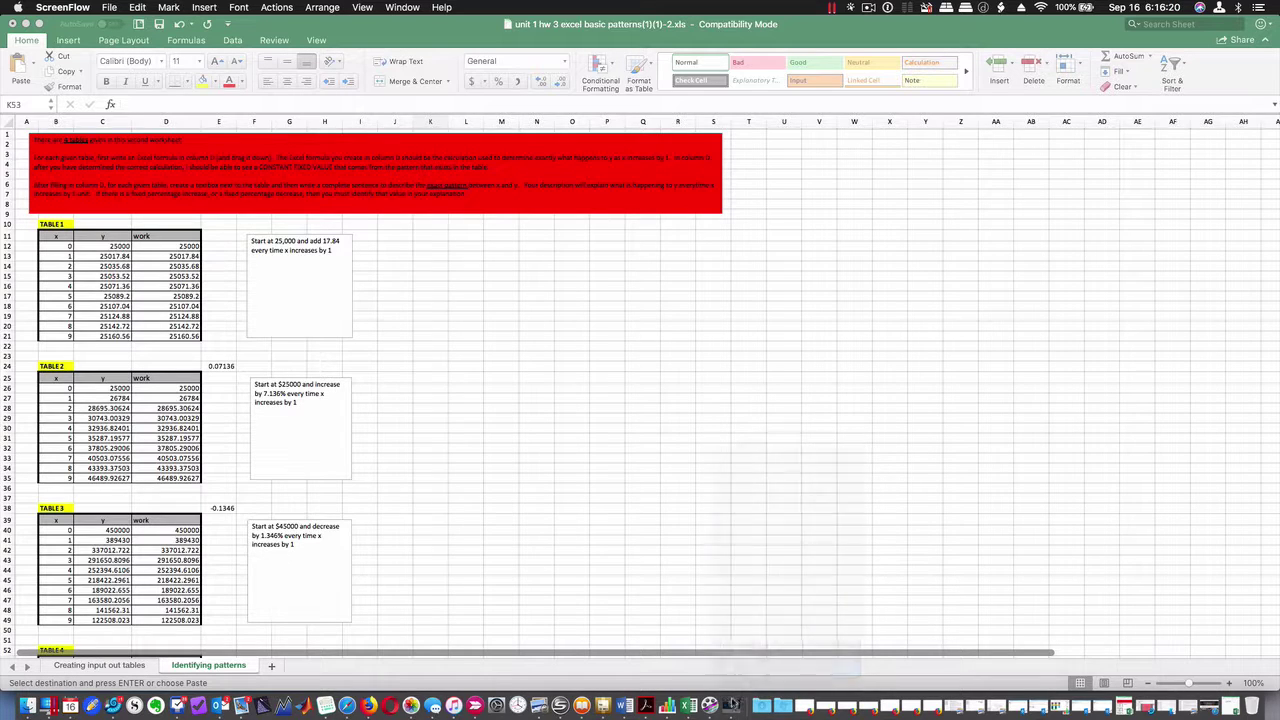